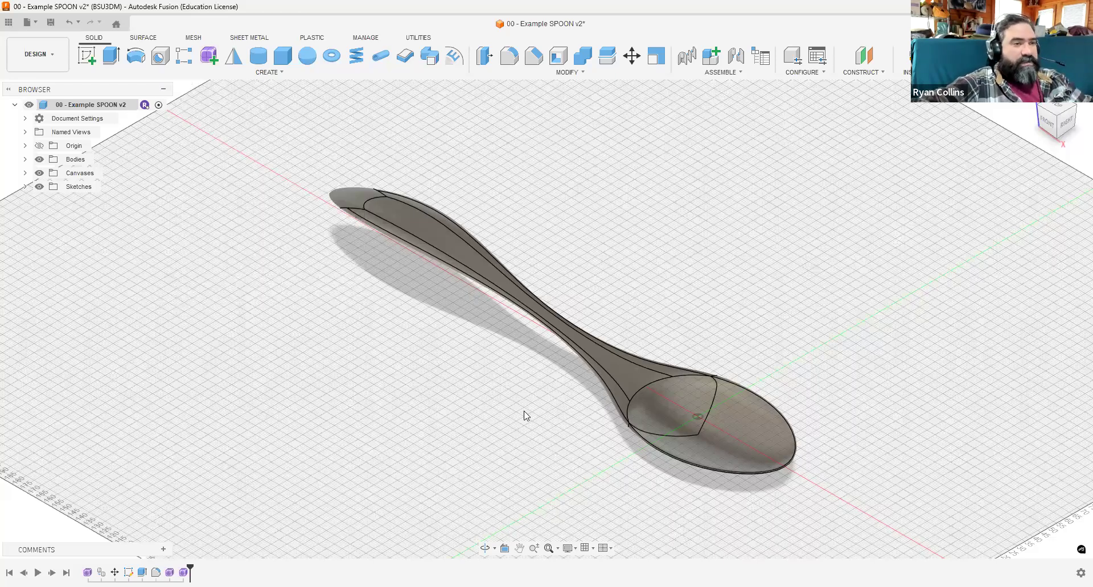
# Start a new T-spline form in the spoon design.
pyautogui.moveTo(544, 366)
pyautogui.mouseDown()
pyautogui.moveTo(546, 319)
pyautogui.moveTo(532, 357)
pyautogui.mouseUp()
pyautogui.keyDown('shift'); pyautogui.moveTo(533, 357); pyautogui.dragTo(534, 373, button='middle'); pyautogui.keyUp('shift')
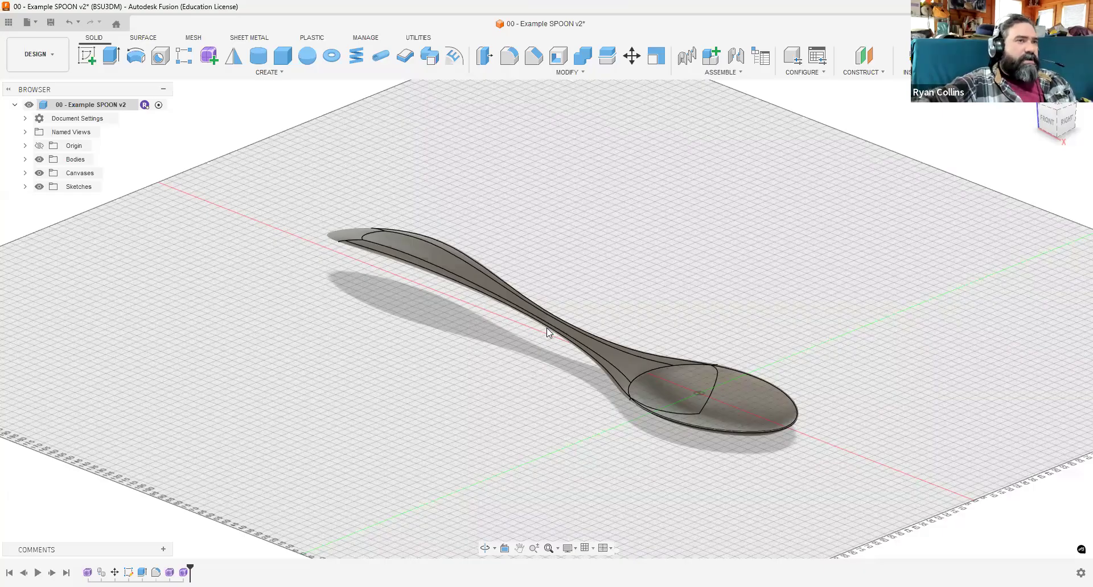
pyautogui.click(25, 160)
pyautogui.click(49, 228)
pyautogui.click(206, 53)
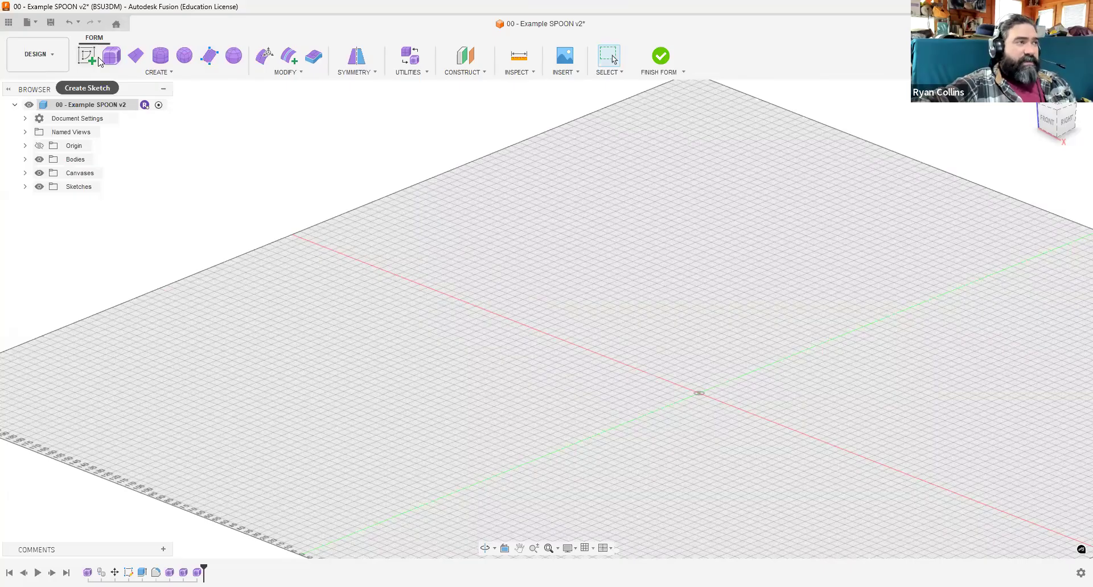
pyautogui.click(157, 76)
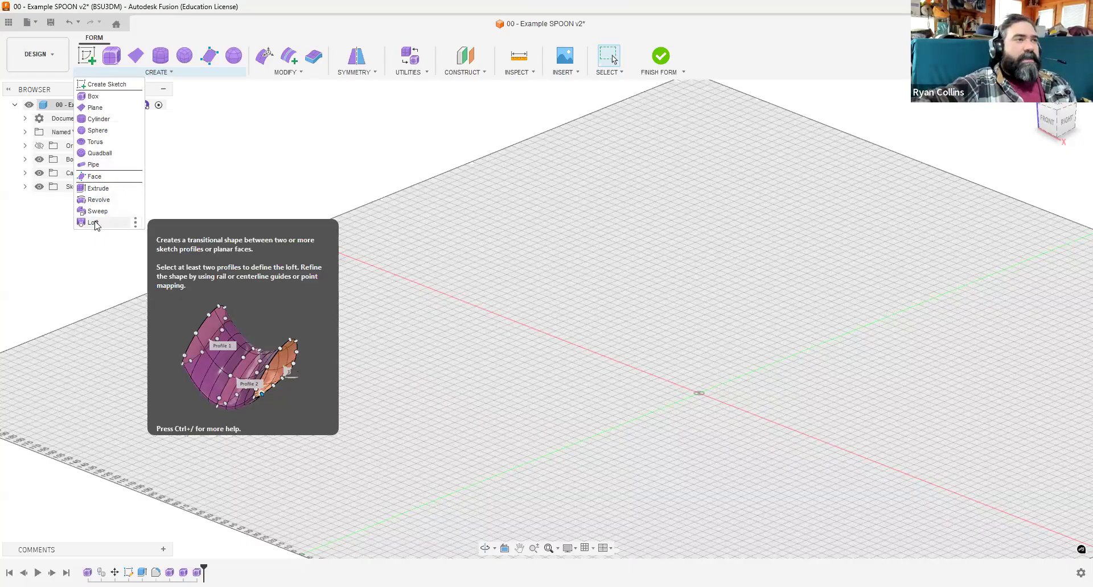
pyautogui.click(302, 72)
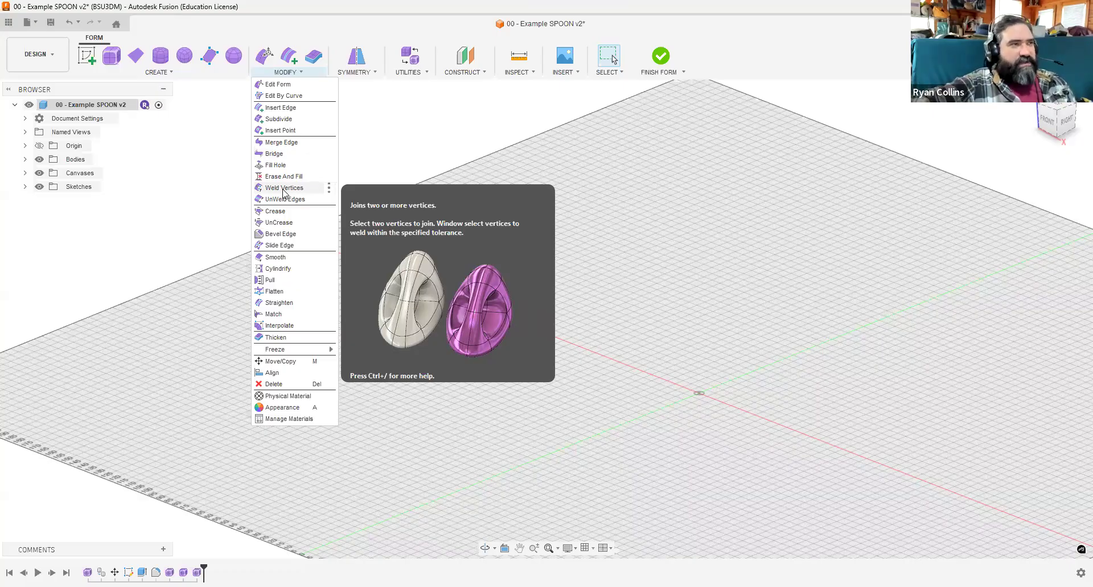
pyautogui.click(358, 73)
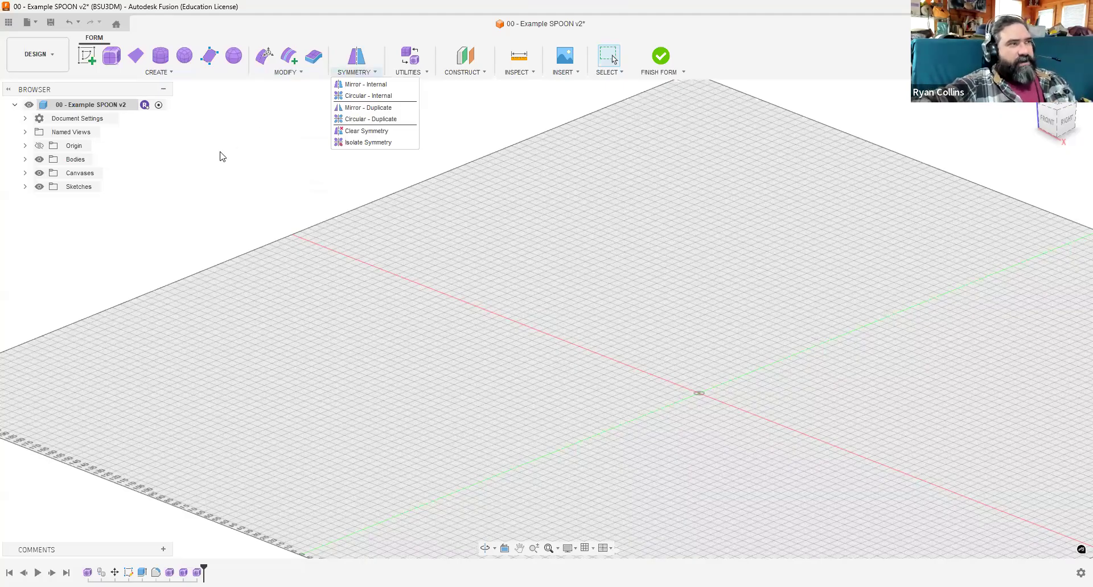
# Create a center-rectangle T-spline plane at the origin, 200 mm long and 100 mm wide.
pyautogui.moveTo(135, 58)
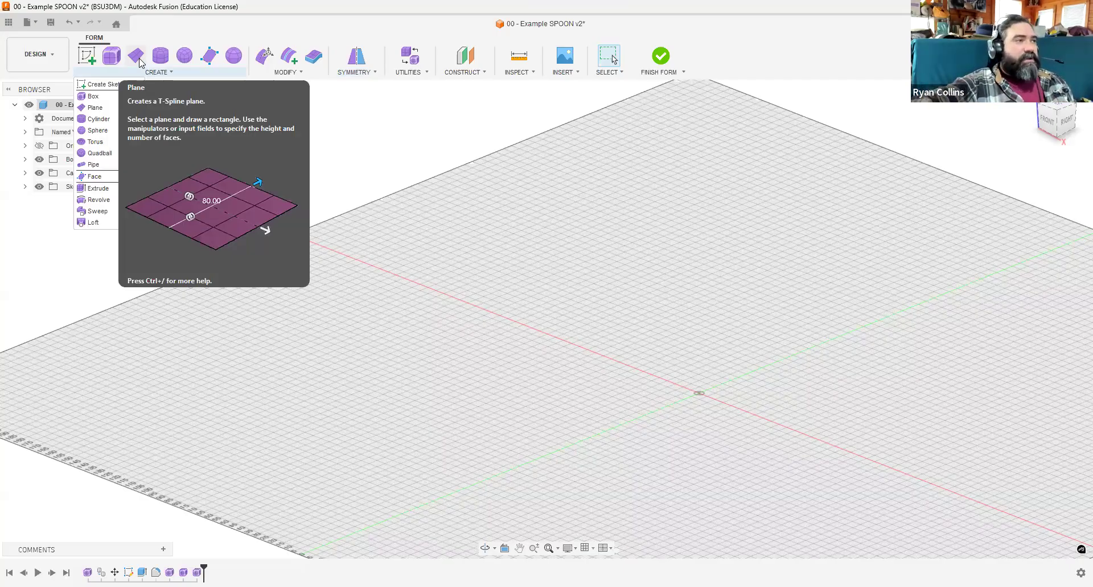
pyautogui.click(140, 57)
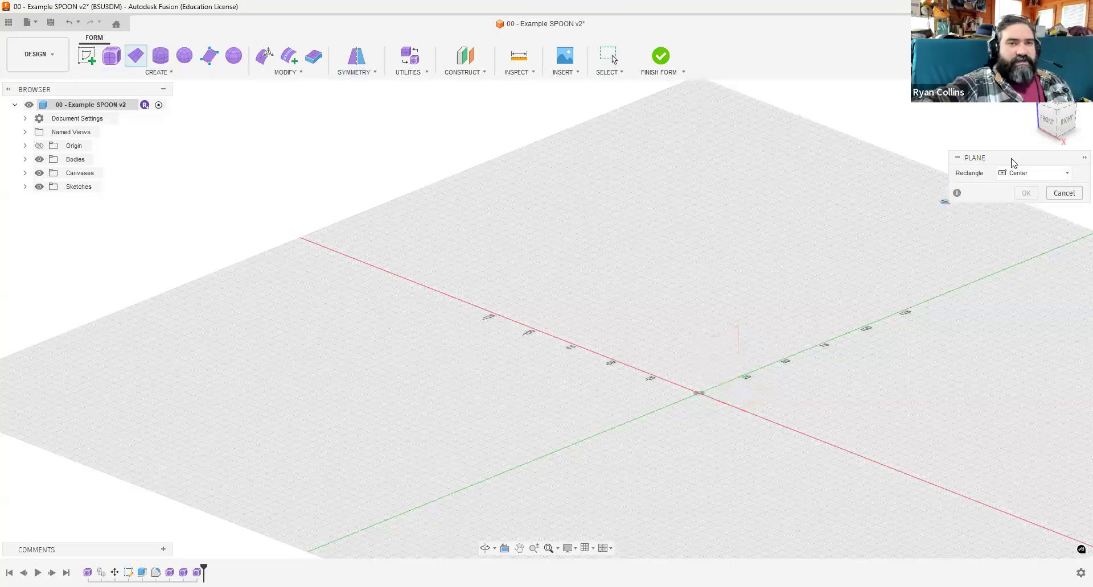
pyautogui.click(1014, 179)
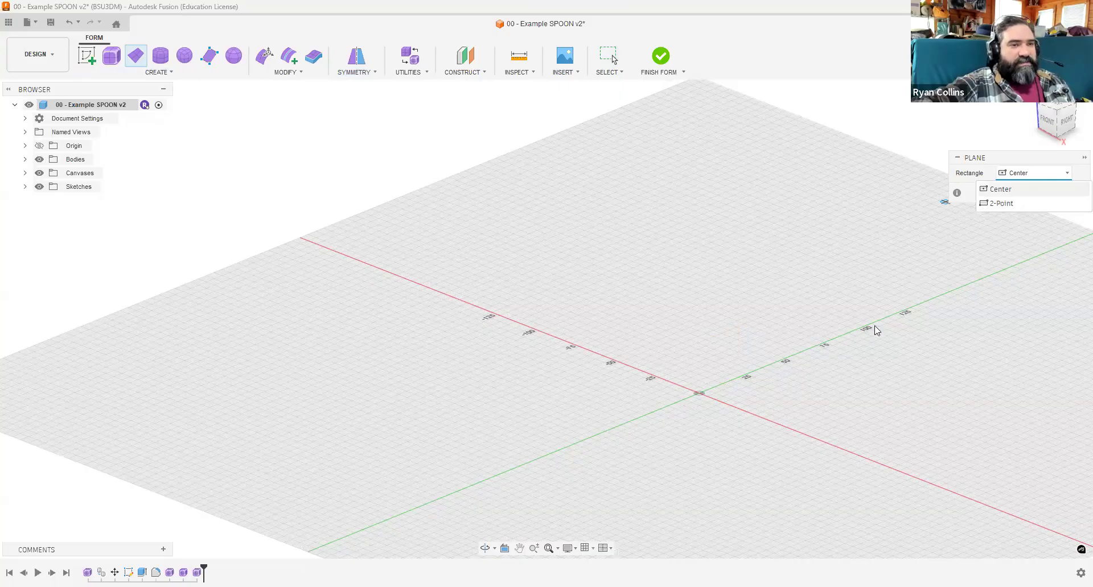
pyautogui.click(700, 397)
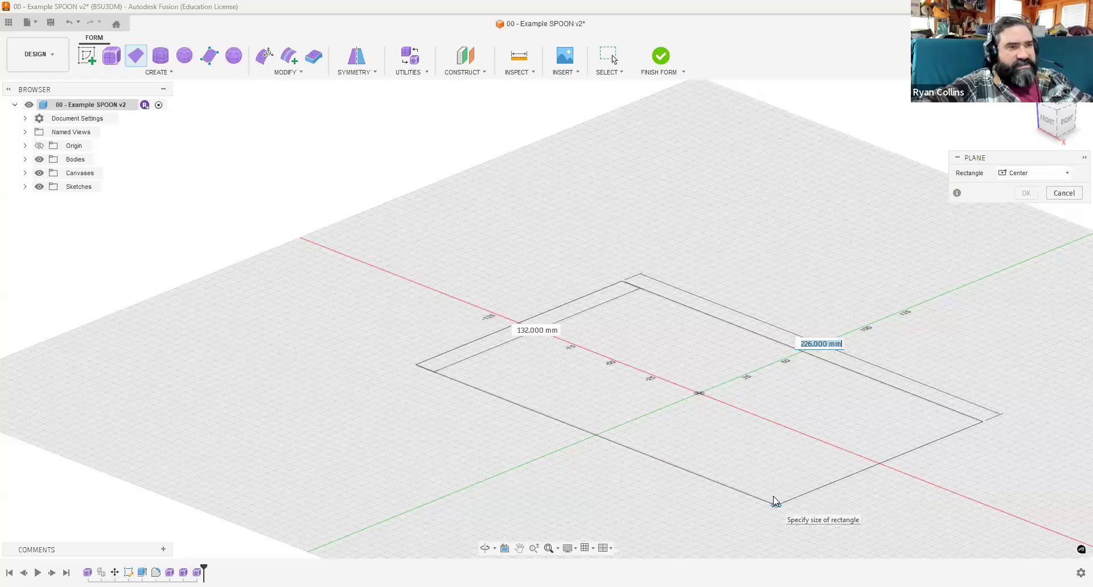
pyautogui.write('208')
pyautogui.press('Tab')
pyautogui.write('10')
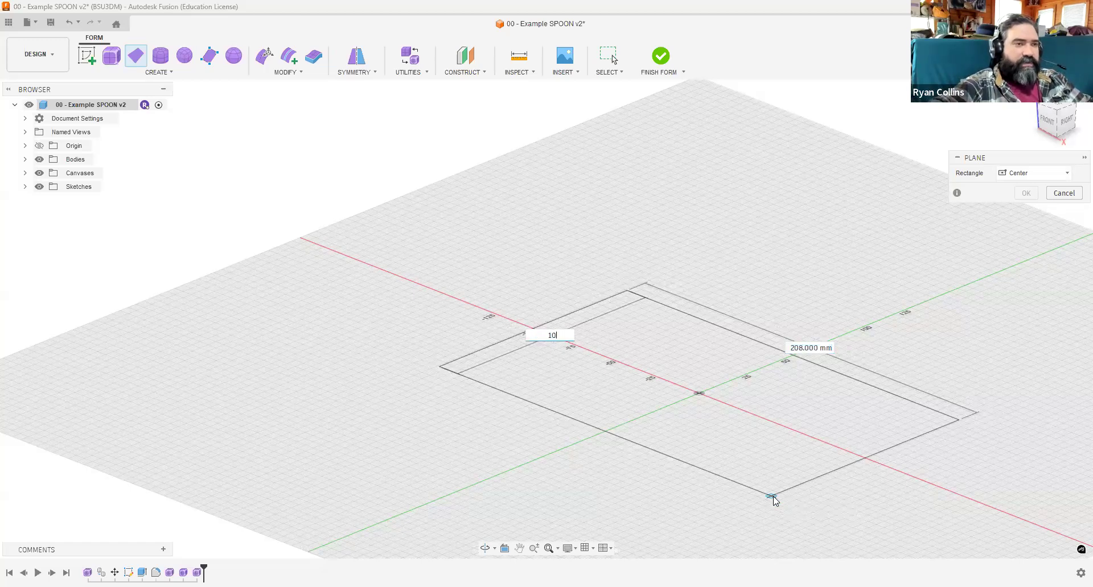
pyautogui.write('0')
pyautogui.press('Tab')
pyautogui.write('200')
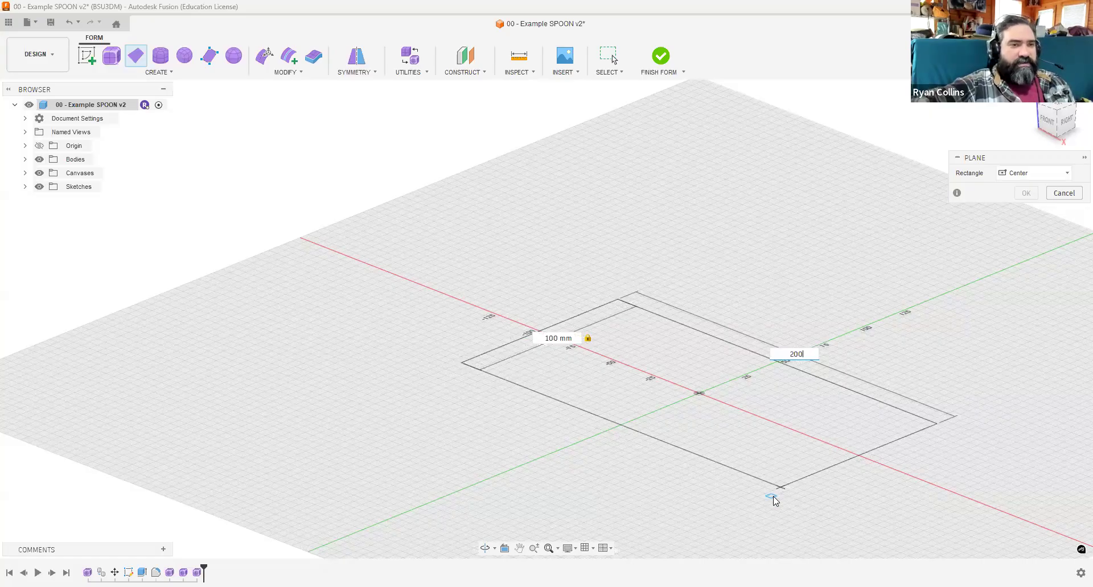
pyautogui.press('Return')
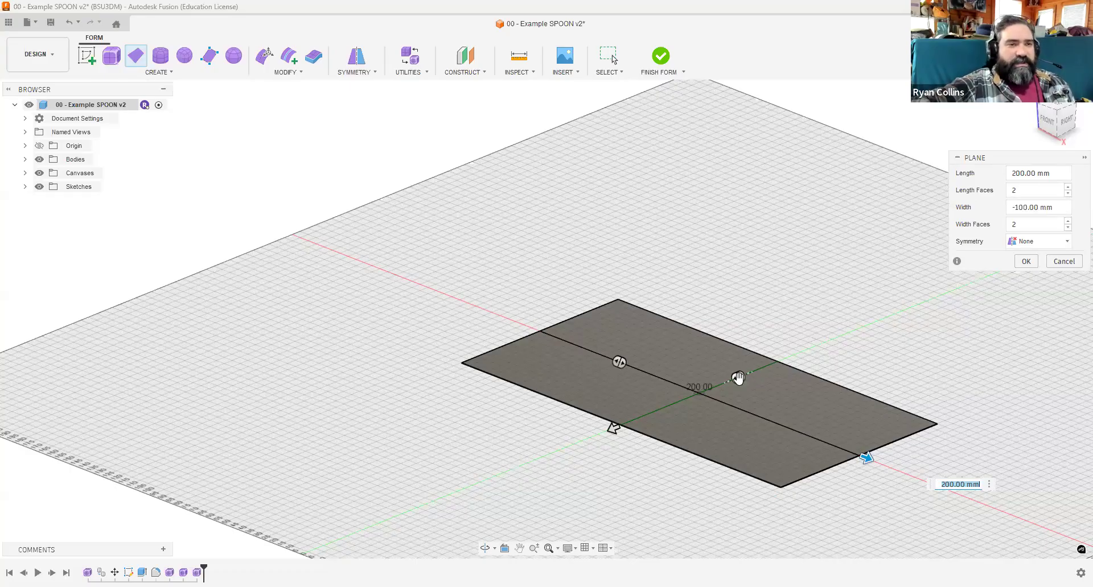
# Stretch the plane to about 228 mm long and 202 mm wide, divided into 4 length faces and 6 width faces.
pyautogui.moveTo(737, 378); pyautogui.dragTo(652, 379)
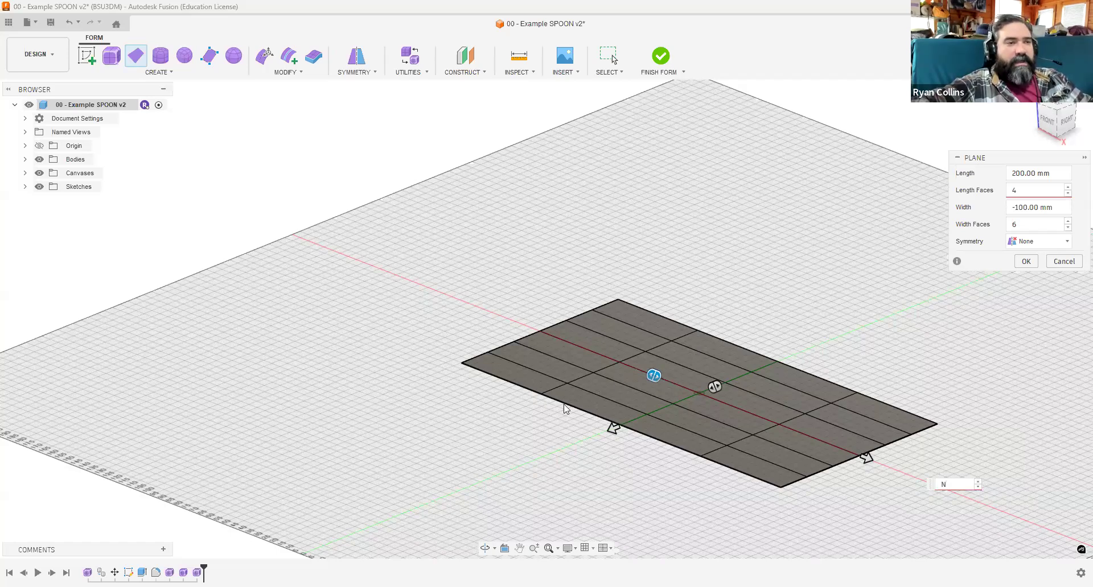
pyautogui.moveTo(569, 410); pyautogui.dragTo(482, 370, button='middle')
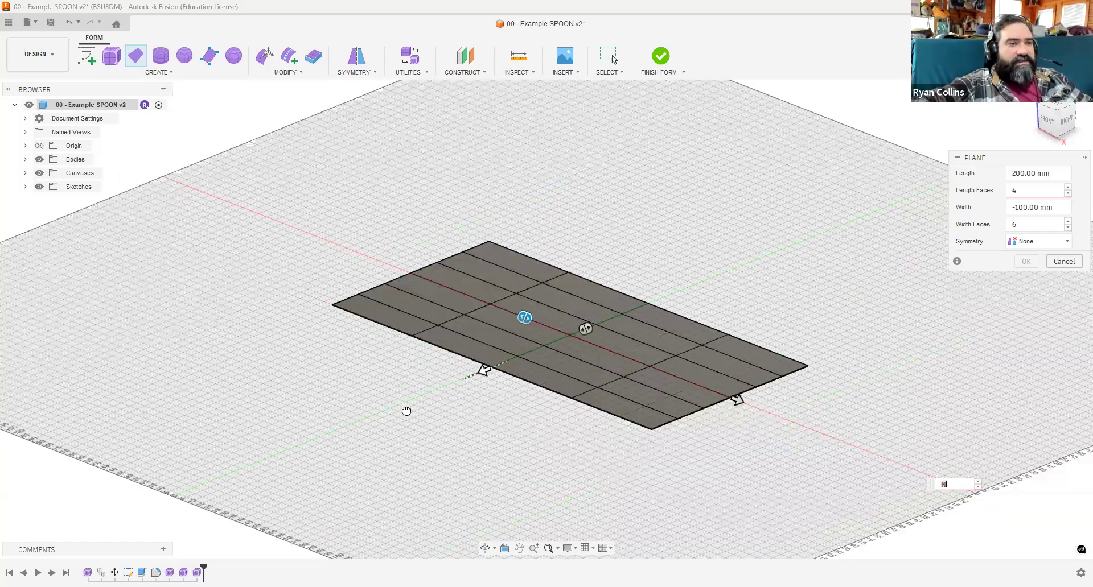
pyautogui.moveTo(738, 403); pyautogui.dragTo(754, 417)
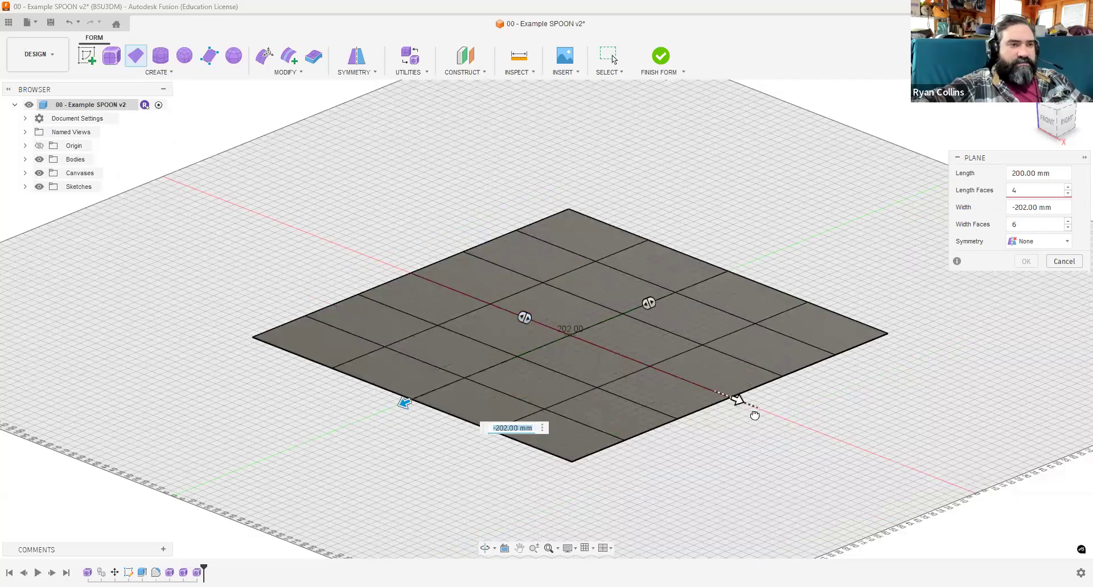
pyautogui.keyDown('shift'); pyautogui.moveTo(731, 437); pyautogui.dragTo(620, 457, button='middle'); pyautogui.keyUp('shift')
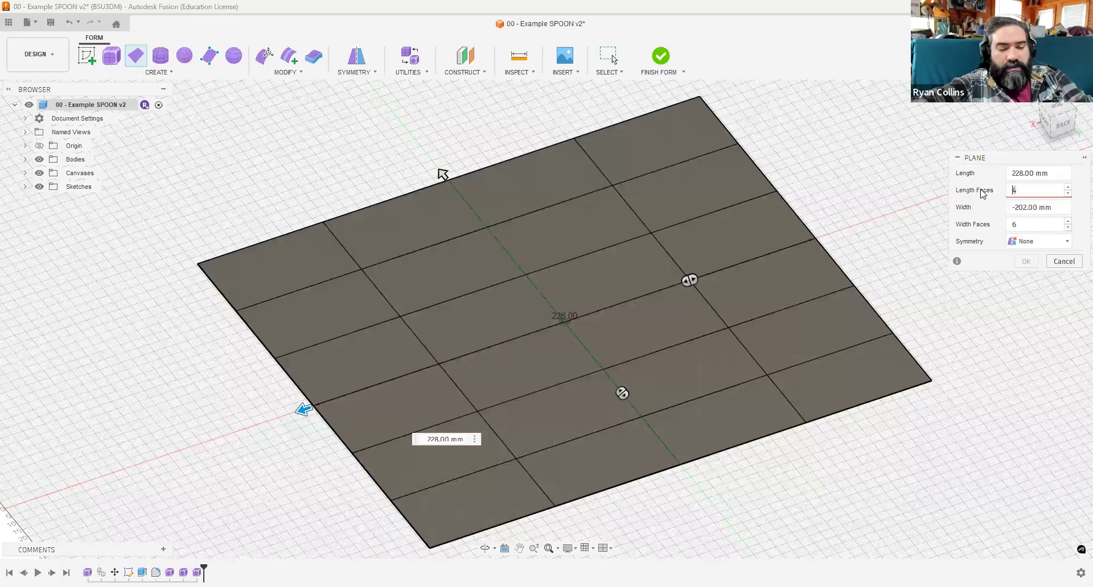
pyautogui.write('4')
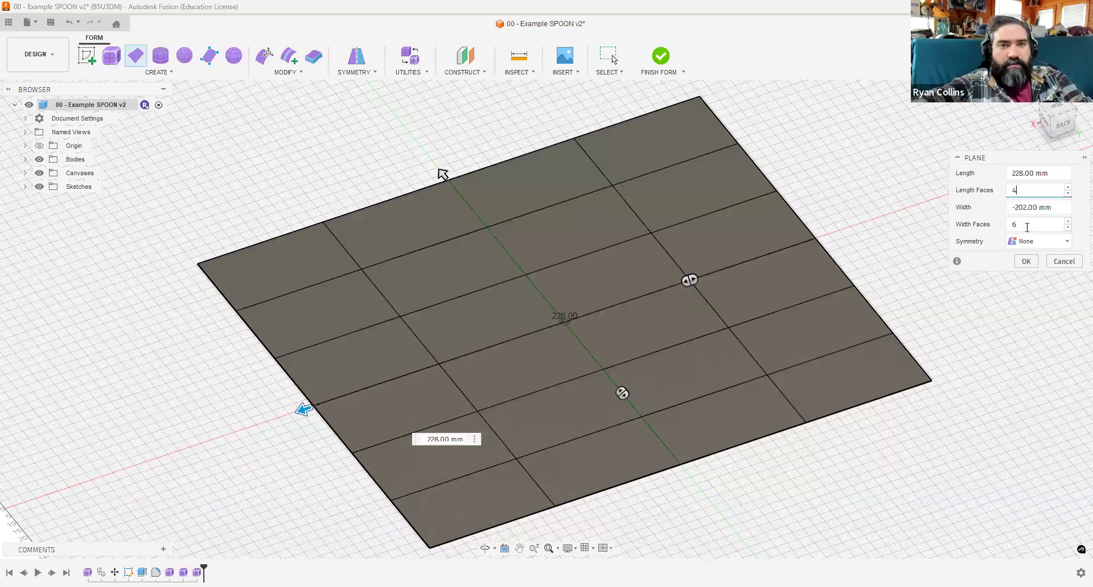
pyautogui.click(1025, 263)
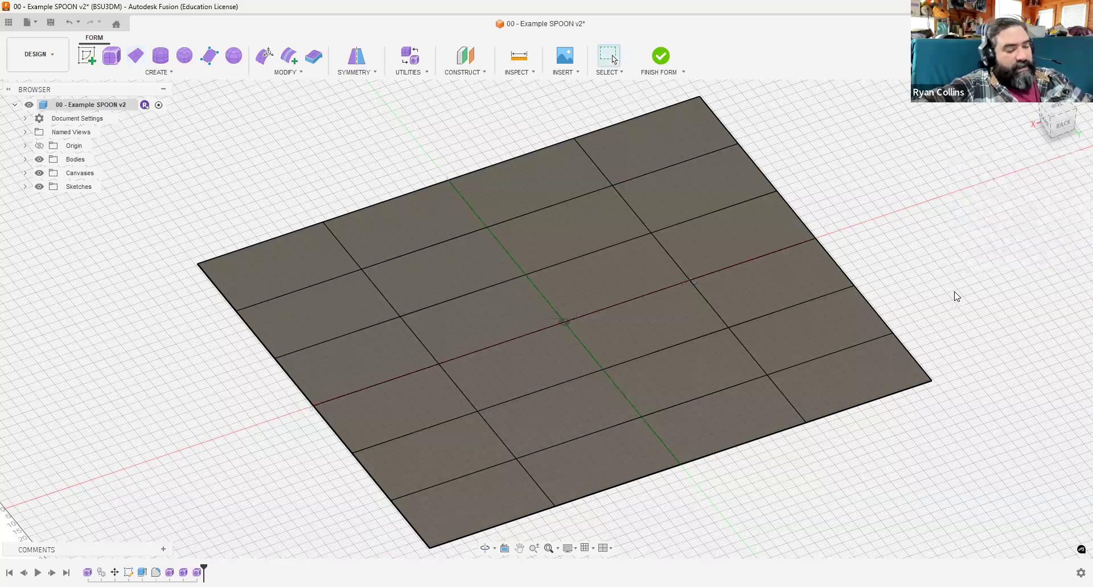
# Window-select the entire plane, and clear the selection.
pyautogui.keyDown('shift'); pyautogui.moveTo(893, 398); pyautogui.dragTo(746, 354, button='middle'); pyautogui.keyUp('shift')
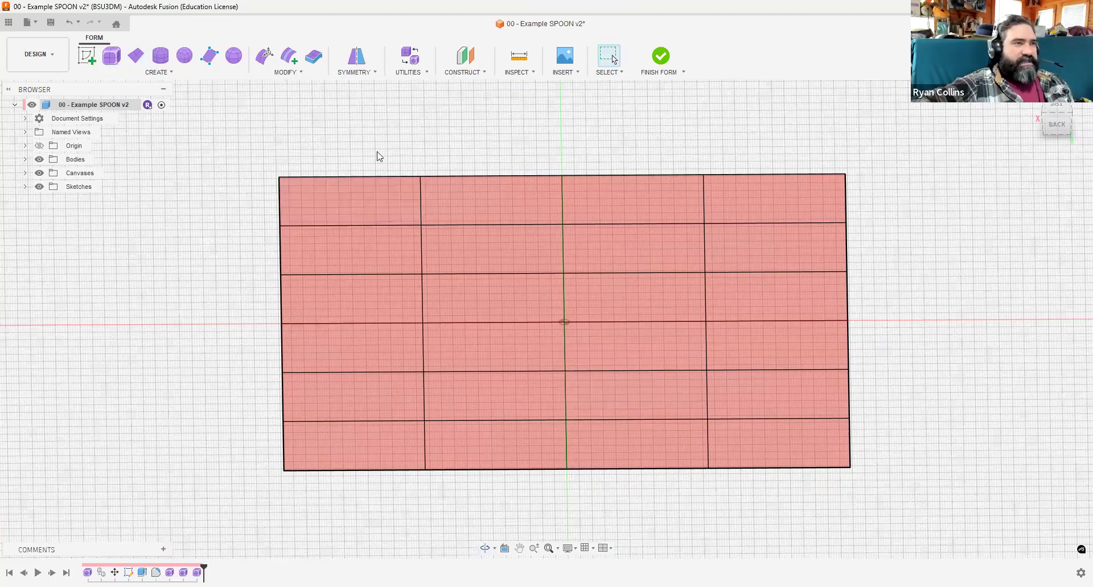
pyautogui.moveTo(222, 134); pyautogui.dragTo(925, 555)
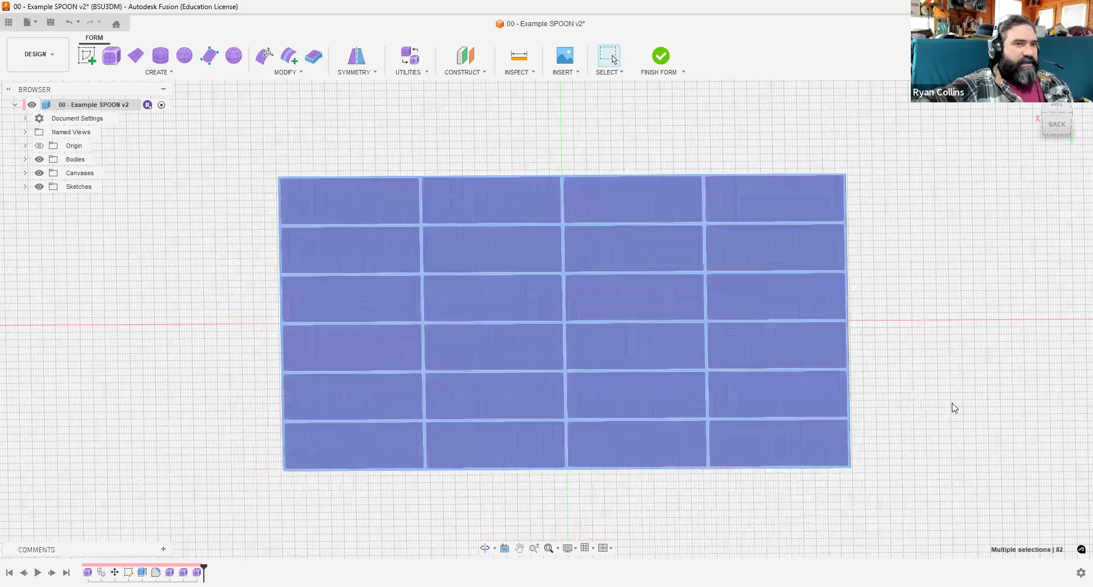
pyautogui.click(860, 220)
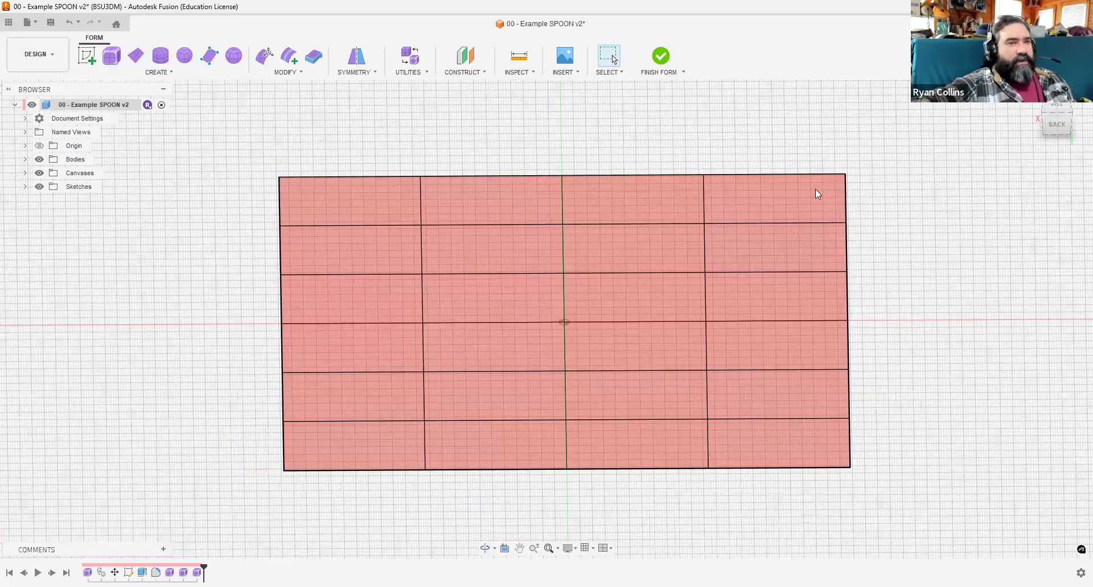
# Try selecting a corner face and a single edge of the plane, as well as whole lengthwise rows of edges.
pyautogui.click(795, 194)
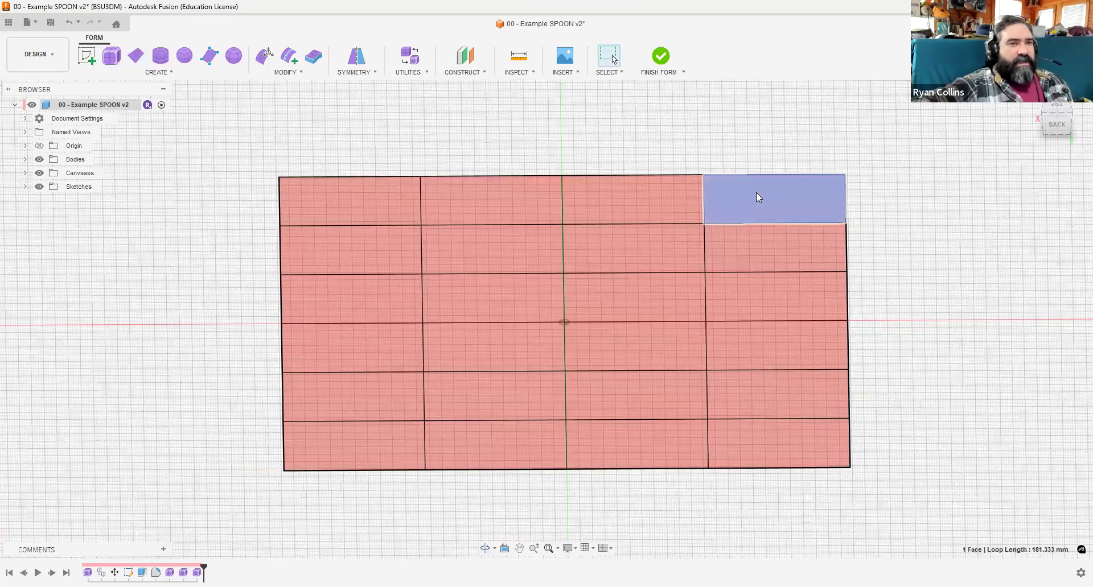
pyautogui.click(791, 223)
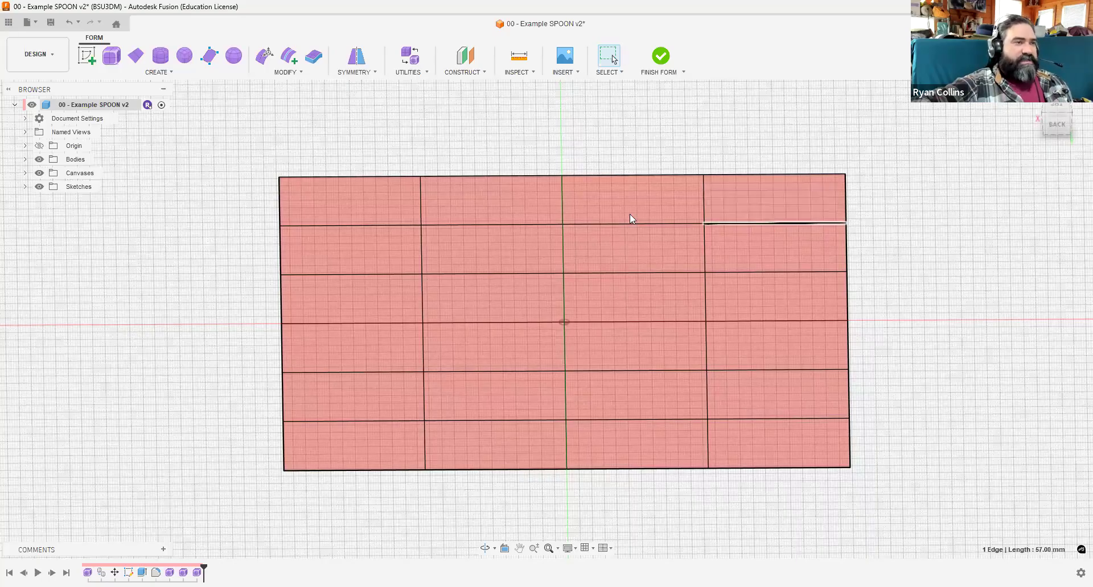
pyautogui.doubleClick(484, 225)
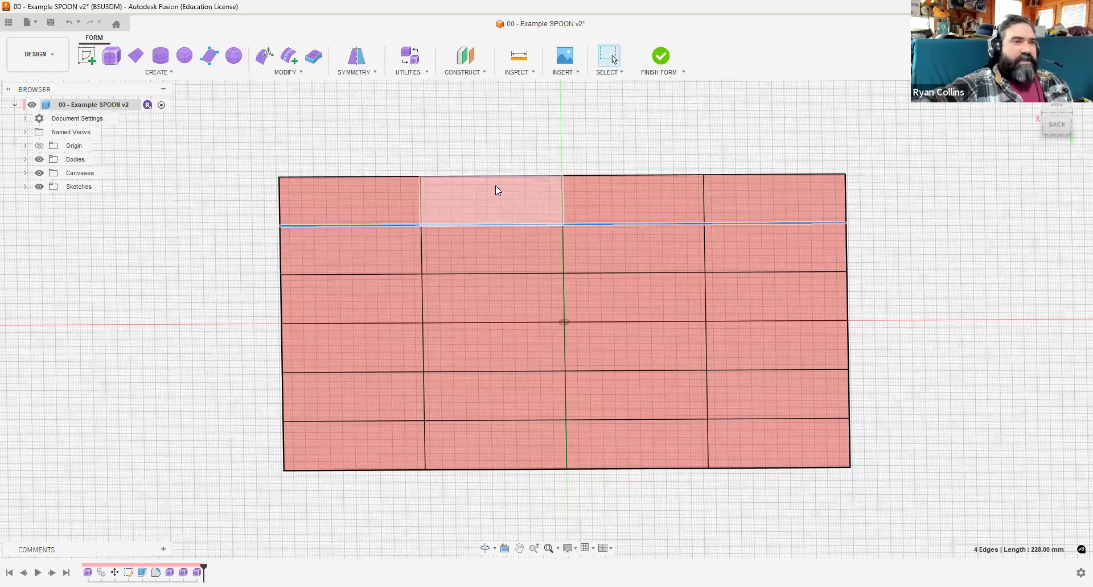
pyautogui.doubleClick(626, 175)
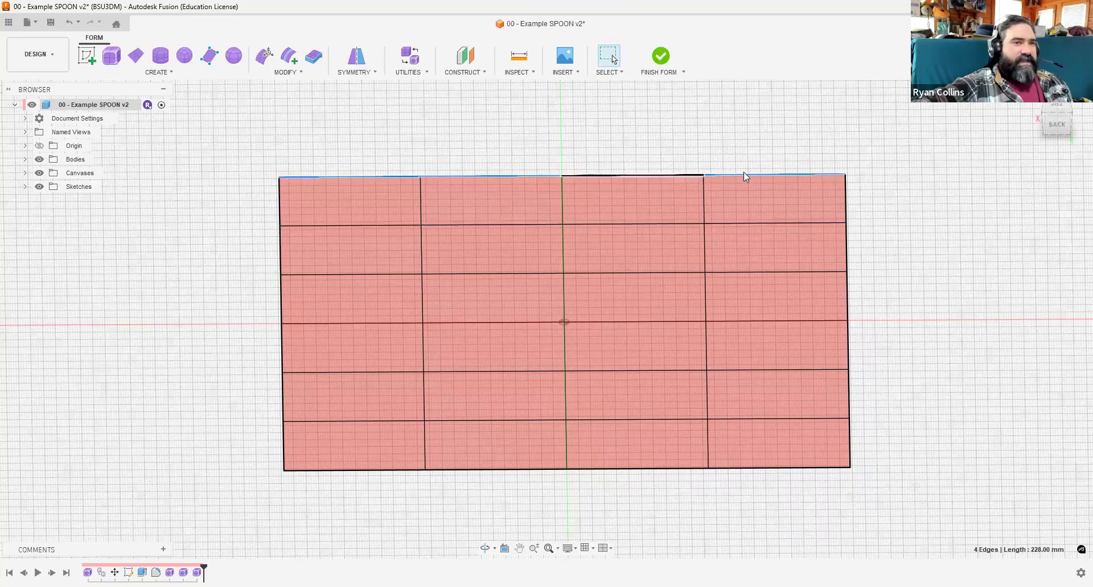
pyautogui.doubleClick(739, 224)
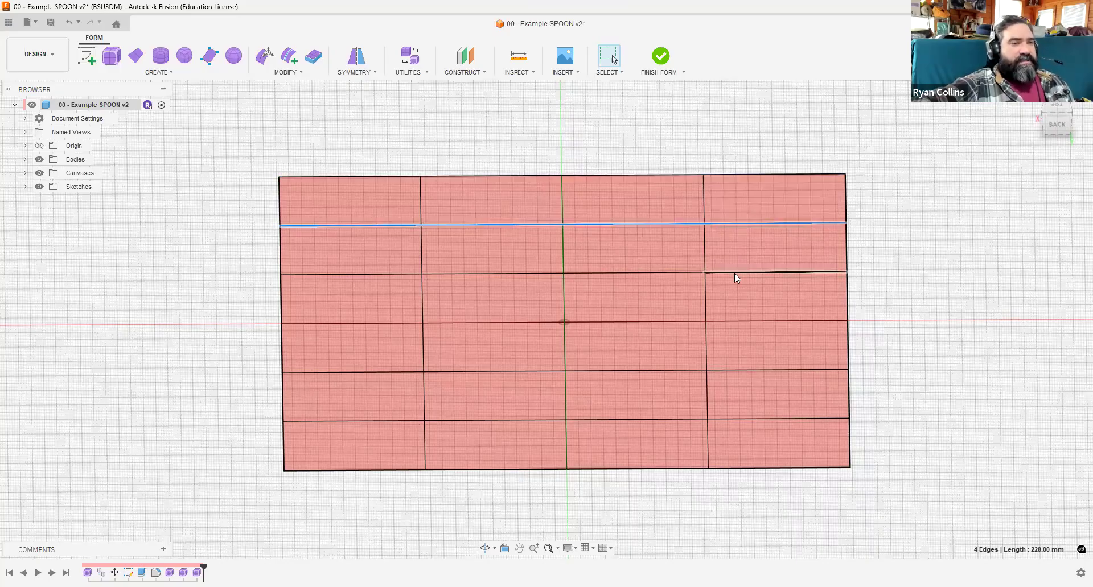
pyautogui.doubleClick(725, 272)
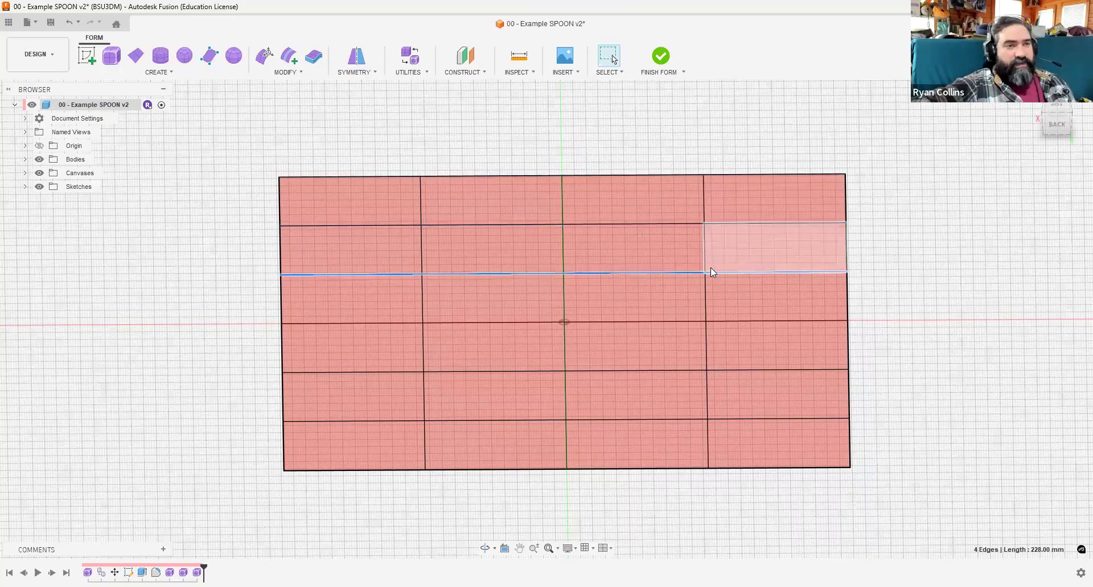
# Try selecting individual faces of the plane and single vertices on its first interior lengthwise edge row.
pyautogui.click(753, 248)
pyautogui.click(575, 214)
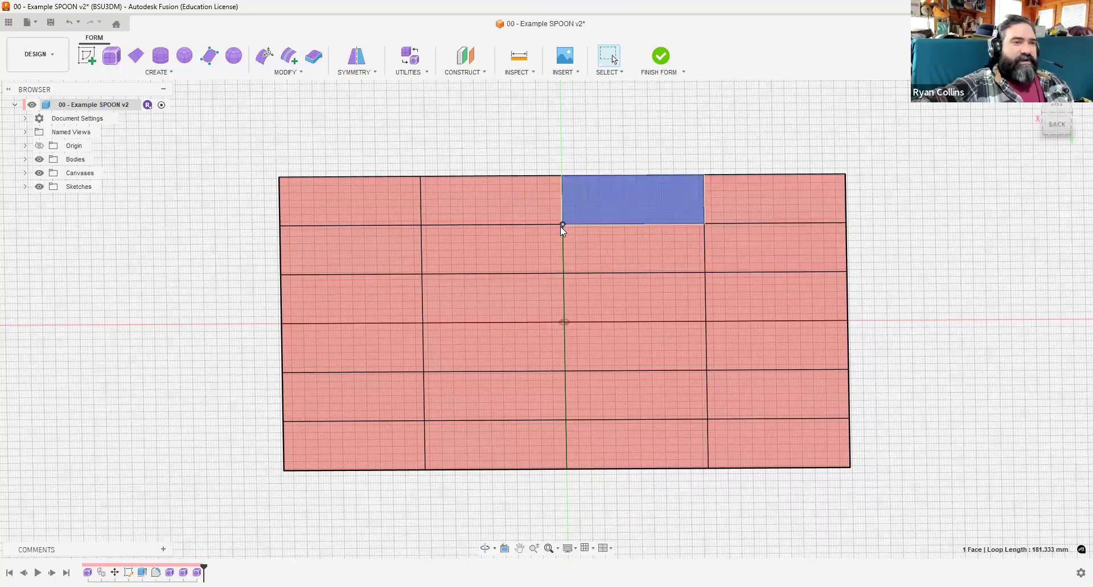
pyautogui.click(561, 224)
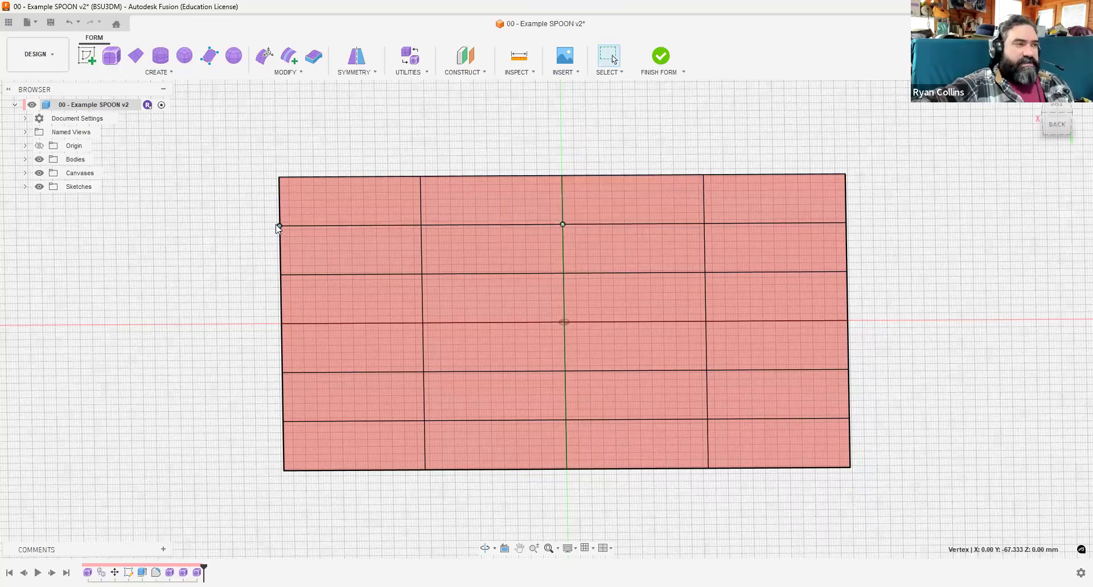
pyautogui.click(421, 225)
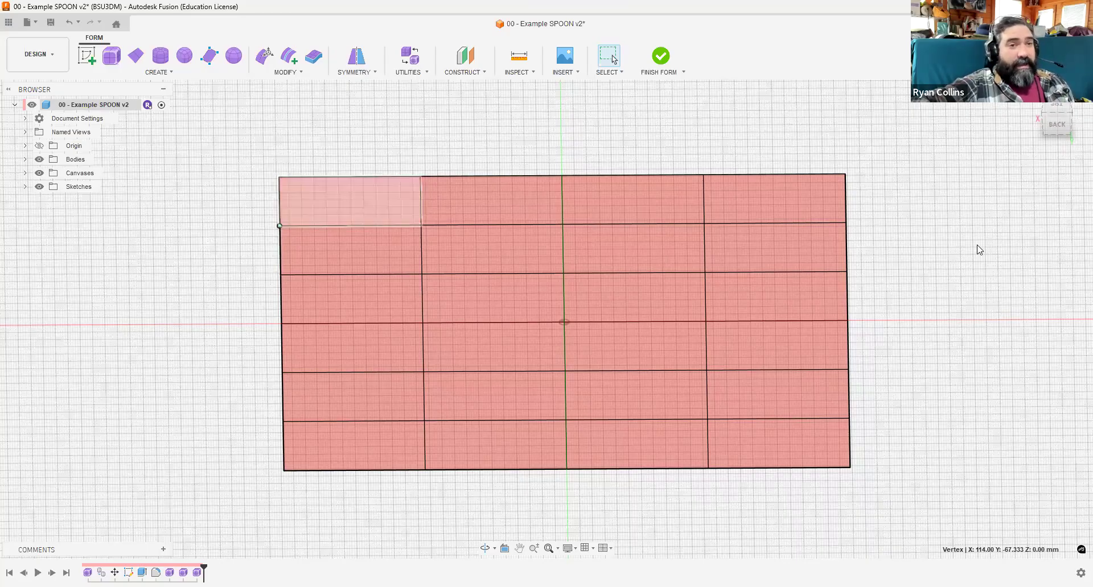
# Start Edit Form, try its face-only selection on an interior face of the plane, and restrict selection to vertices.
pyautogui.moveTo(1057, 127); pyautogui.dragTo(1052, 110)
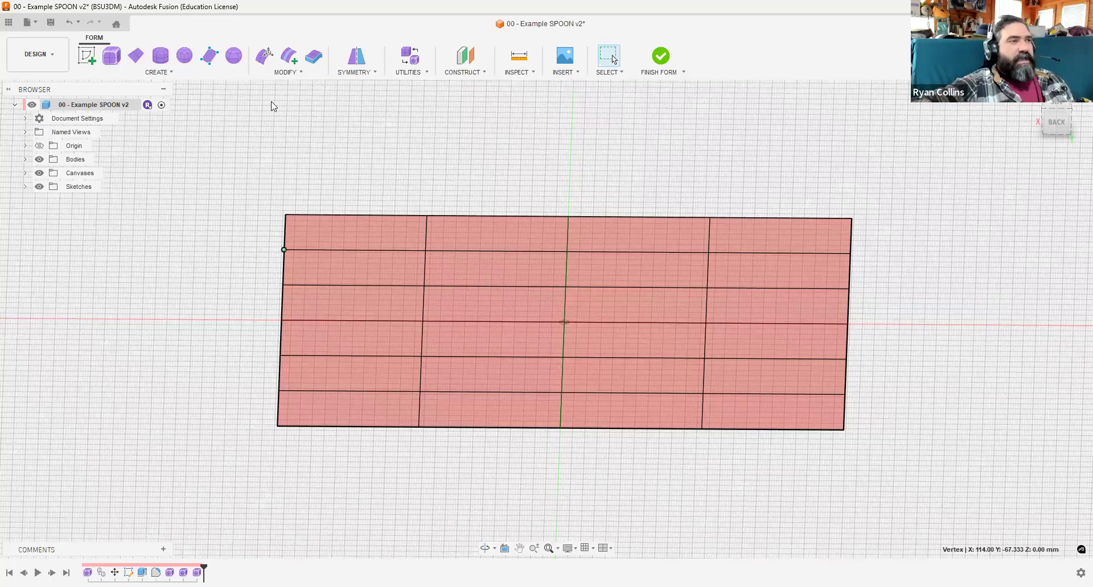
pyautogui.click(266, 57)
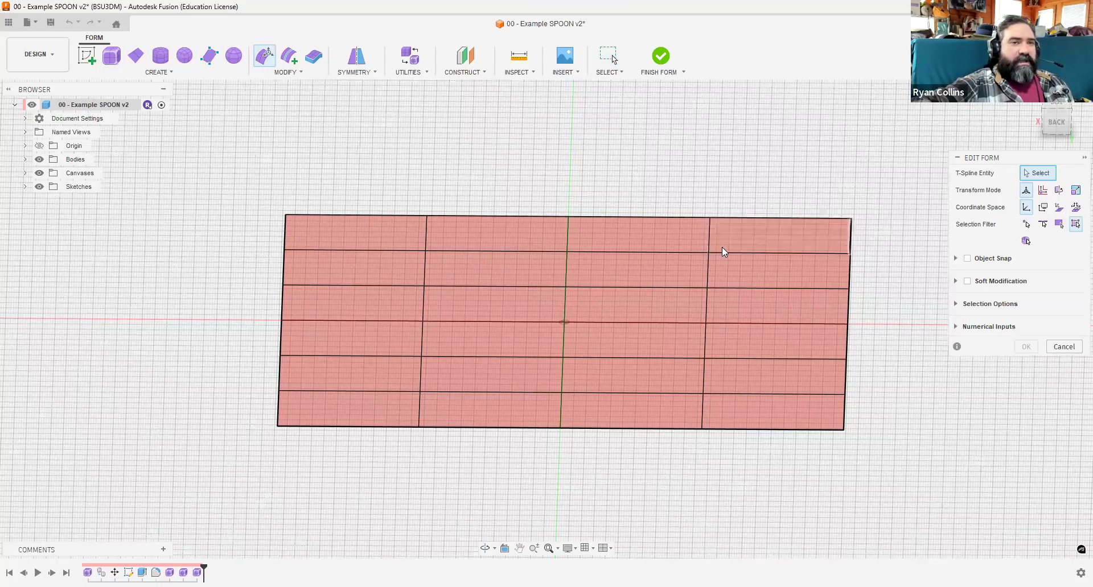
pyautogui.click(1058, 223)
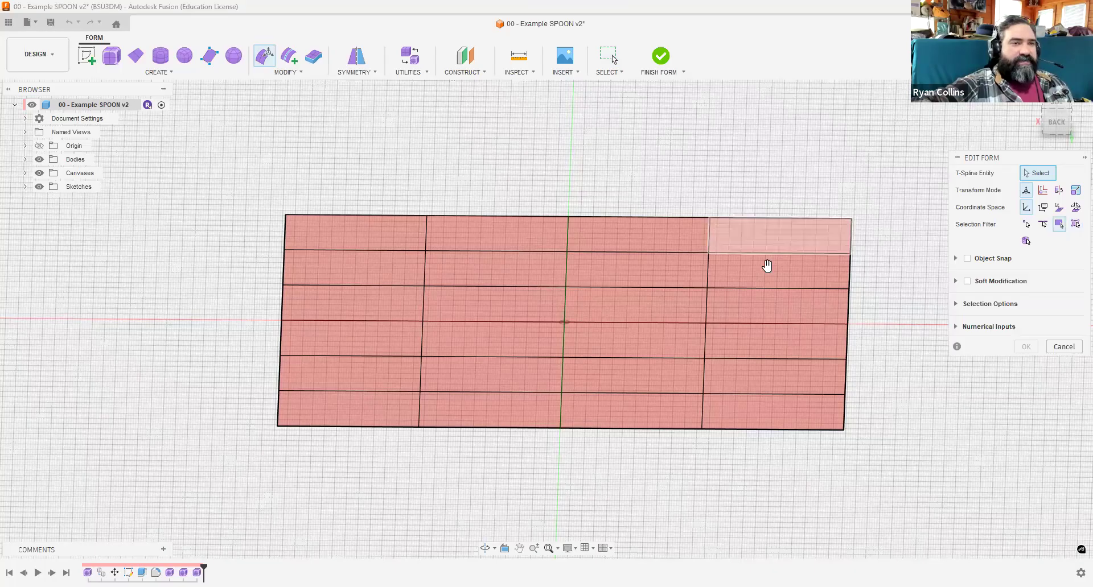
pyautogui.click(637, 259)
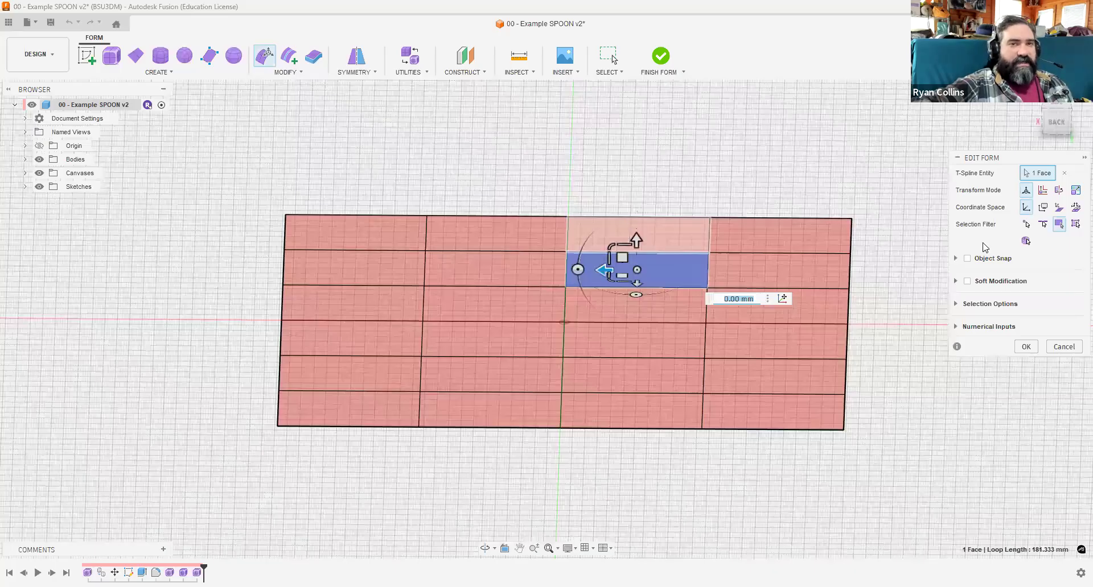
pyautogui.click(1026, 224)
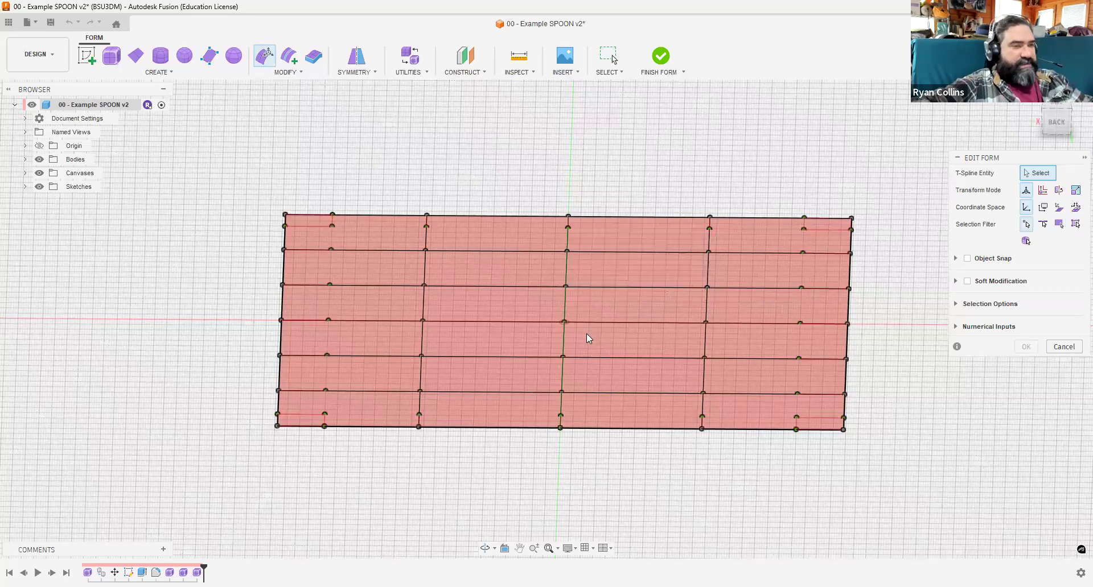
# Set the display camera to Orthographic.
pyautogui.keyDown('shift'); pyautogui.moveTo(581, 319); pyautogui.dragTo(575, 329, button='middle'); pyautogui.keyUp('shift')
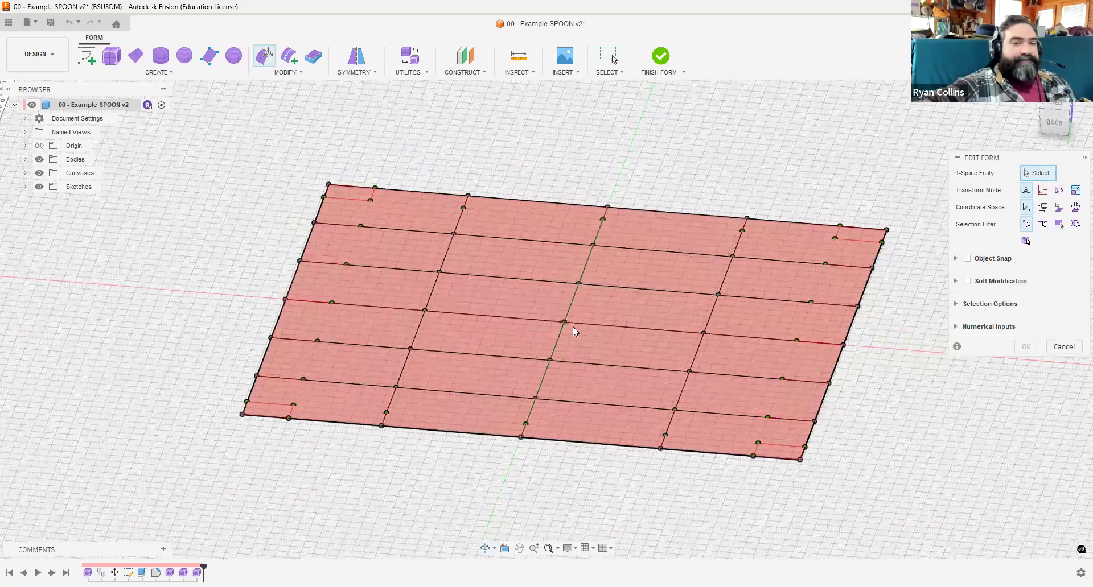
pyautogui.click(570, 550)
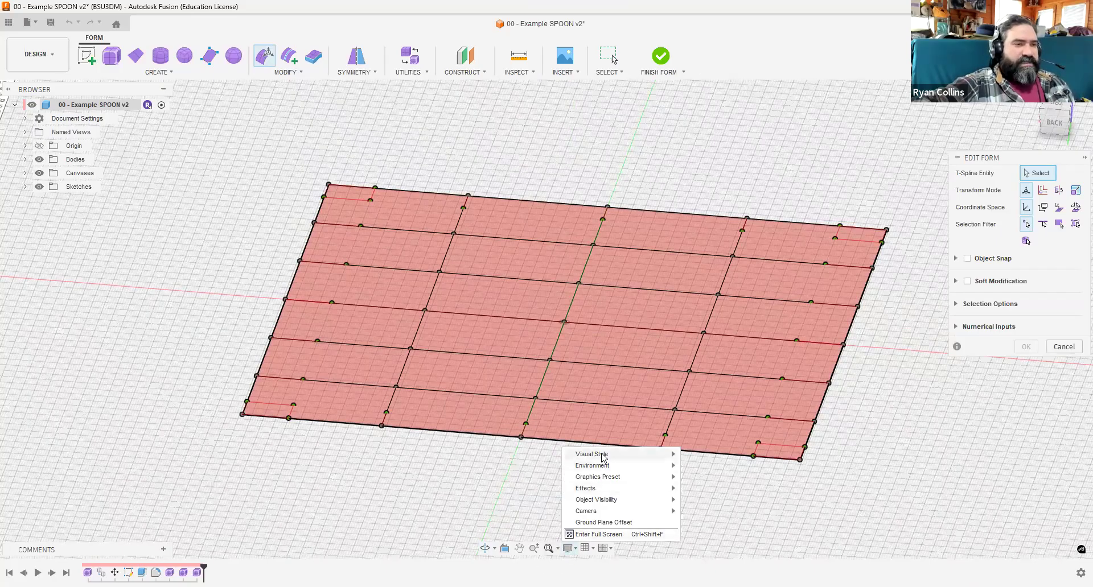
pyautogui.moveTo(603, 457)
pyautogui.moveTo(599, 476)
pyautogui.moveTo(592, 514)
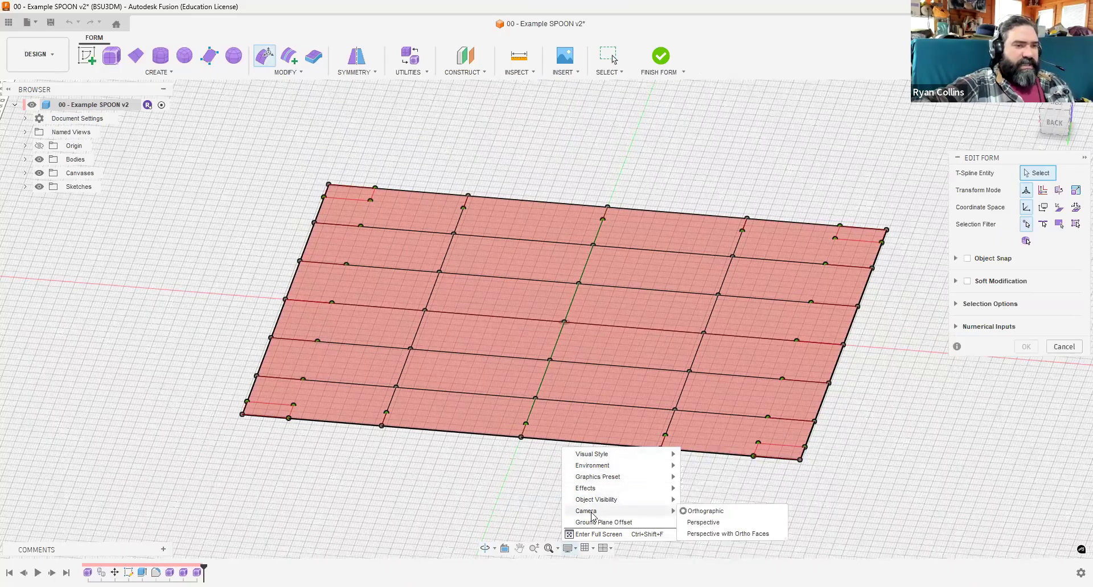
pyautogui.click(711, 512)
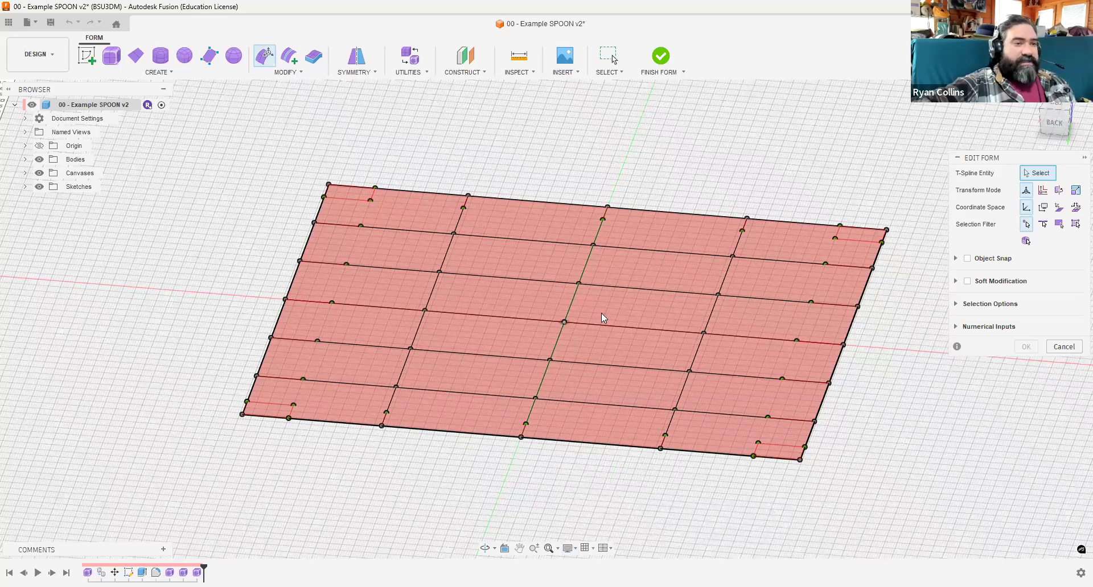
# Raise the plane's center vertex by 88 mm, and shift it about 6.7 mm sideways and 26.8 mm down.
pyautogui.click(564, 322)
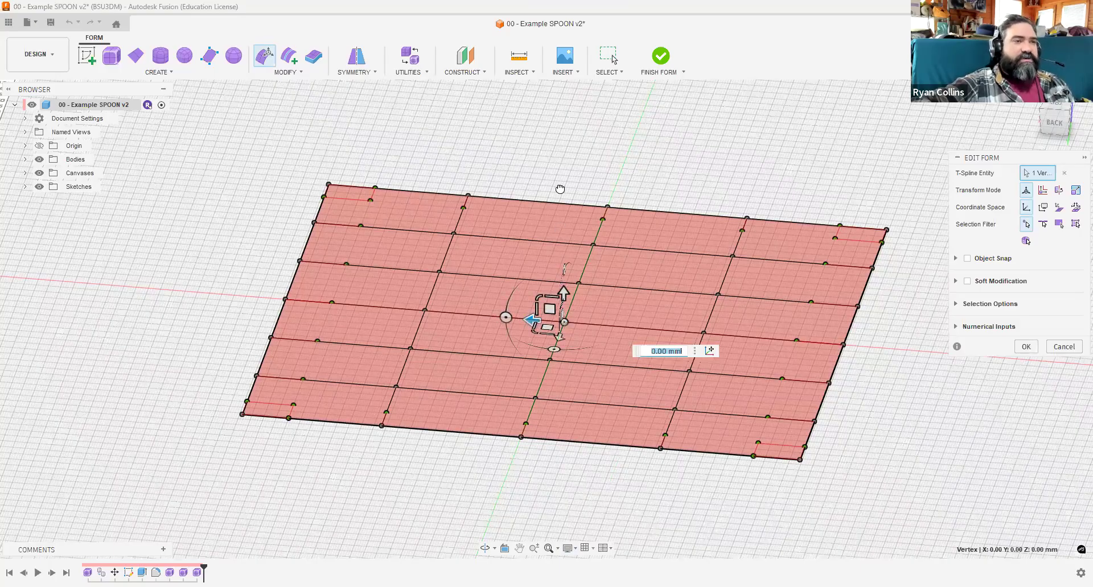
pyautogui.moveTo(545, 118); pyautogui.dragTo(540, 98)
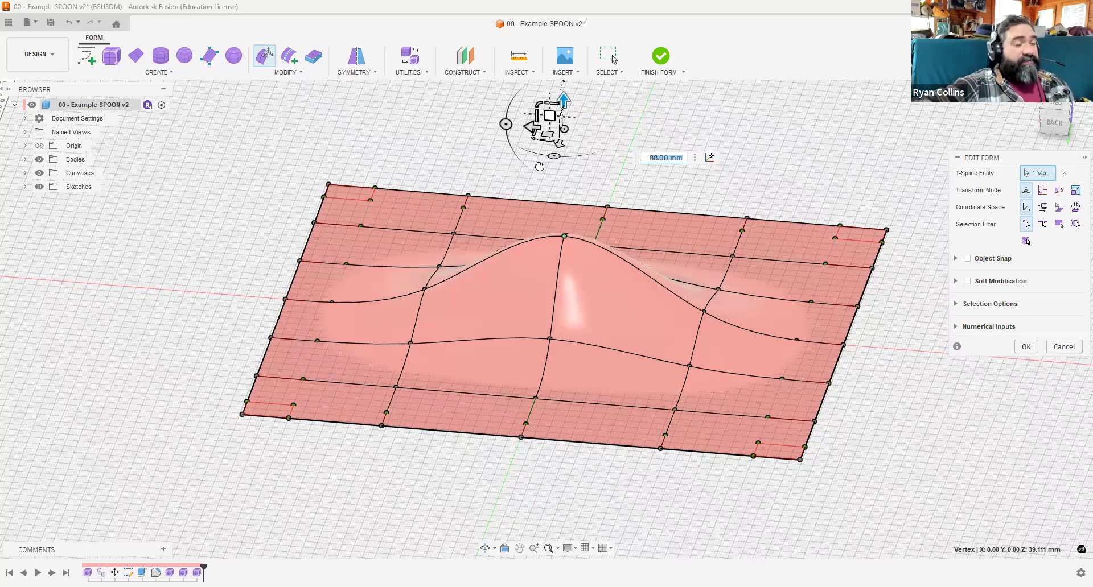
pyautogui.moveTo(549, 115); pyautogui.dragTo(533, 173)
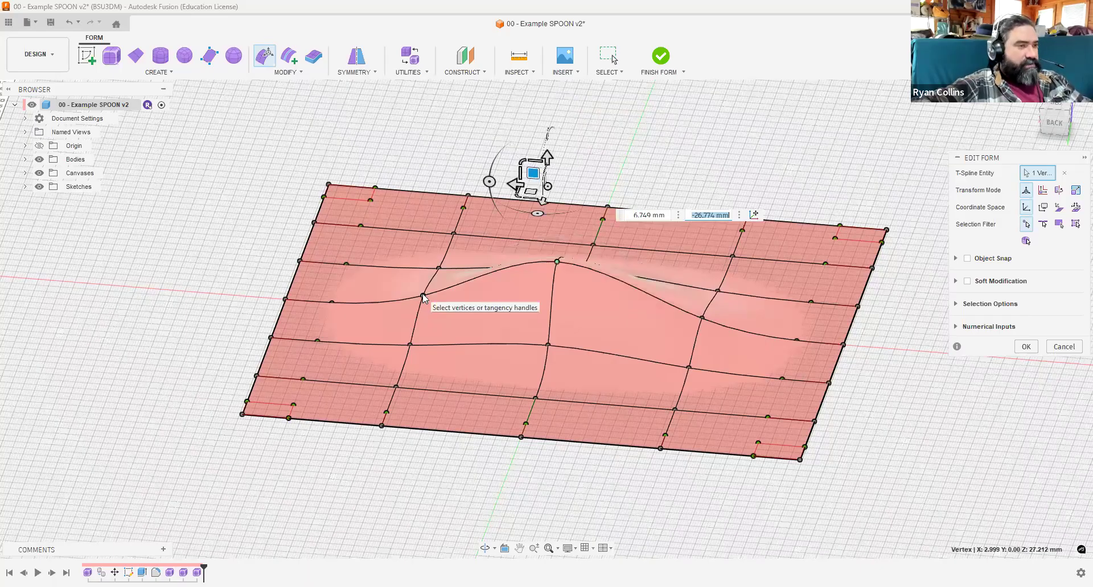
# Select the three interior vertices of the central lengthwise row together and rotate them by 40 degrees.
pyautogui.keyDown('shift'); pyautogui.click(703, 318); pyautogui.keyUp('shift')
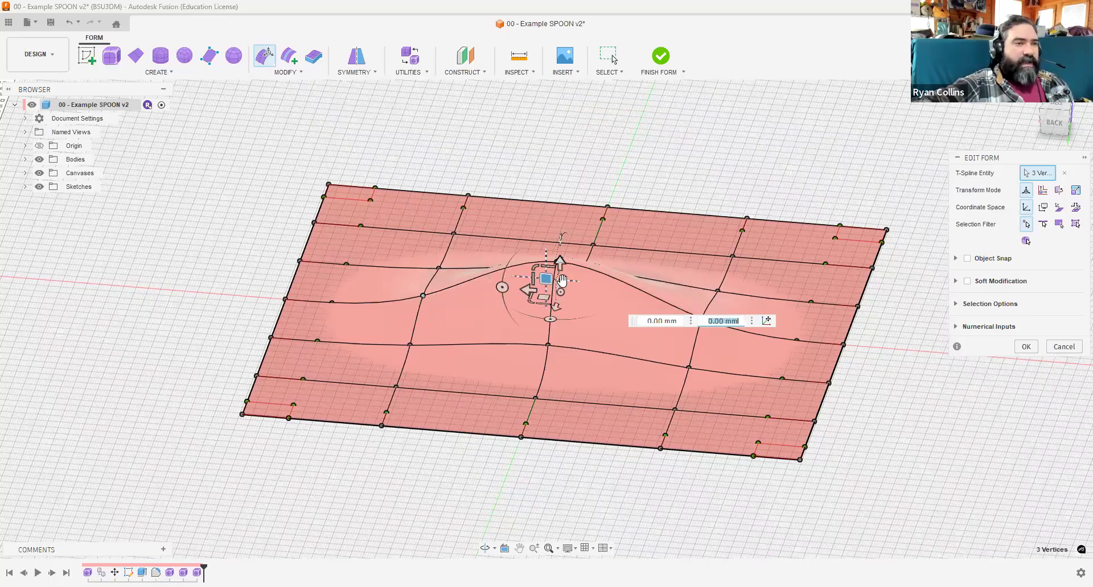
pyautogui.moveTo(502, 287); pyautogui.dragTo(533, 328)
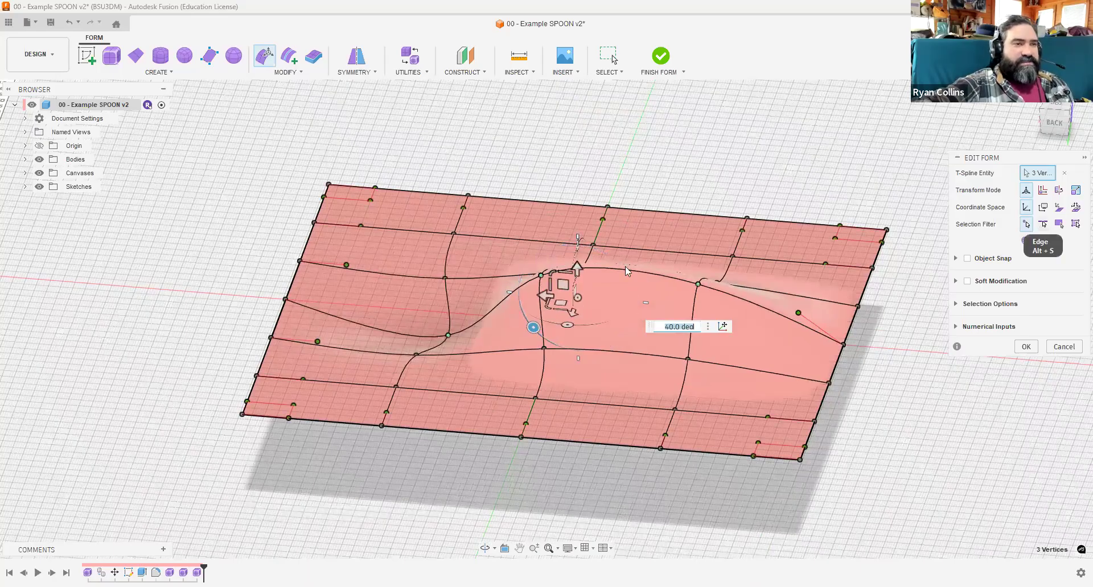
# Shift the two middle edges of the central lengthwise row, and offset the entire row about 60.3 mm sideways and 71.5 mm up.
pyautogui.click(1042, 226)
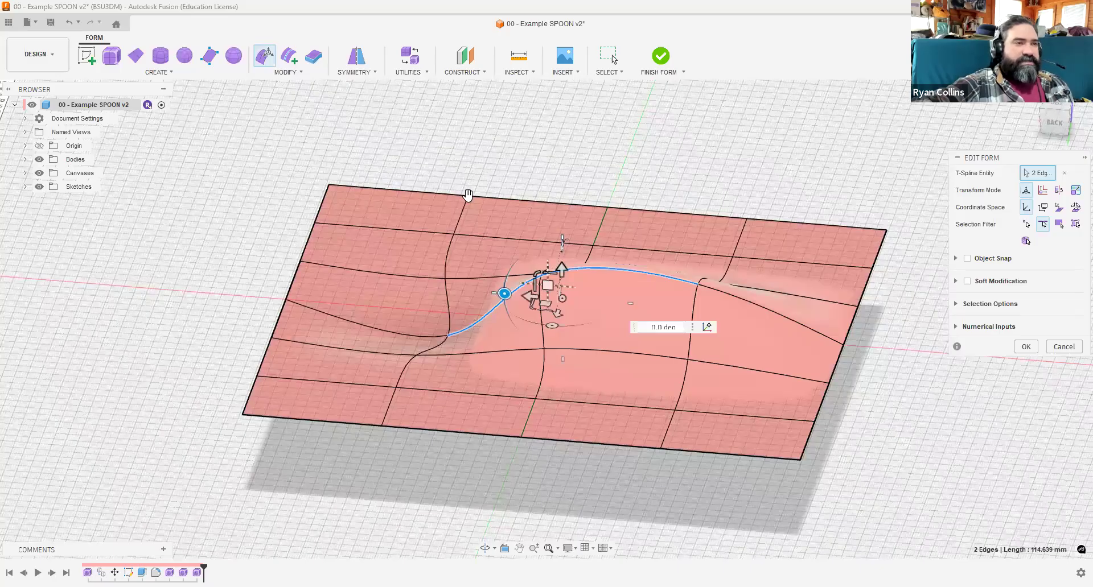
pyautogui.hotkey('ctrl', 'z')
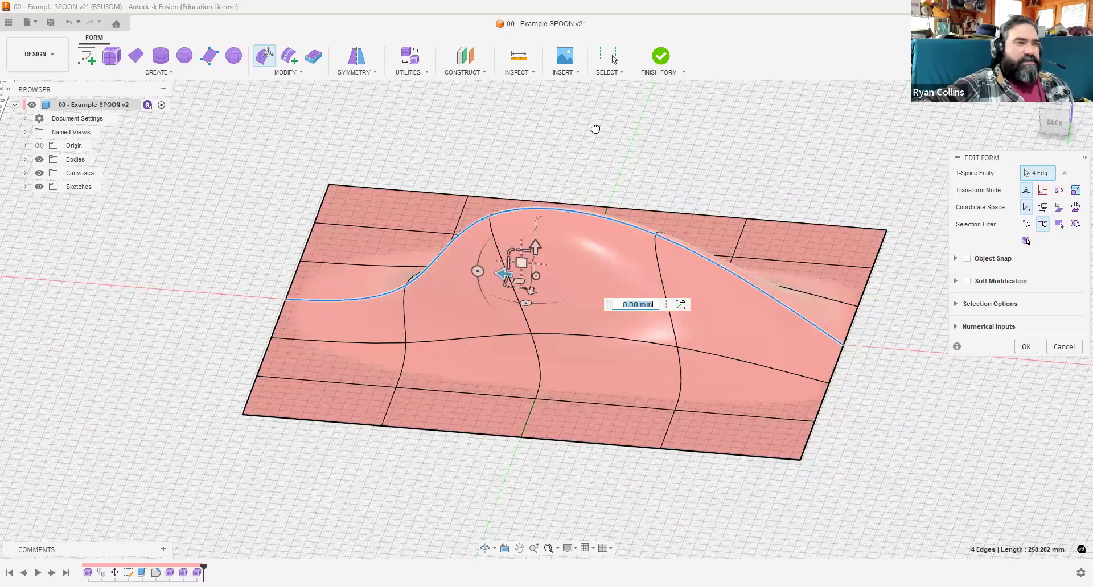
pyautogui.moveTo(420, 102); pyautogui.dragTo(375, 95)
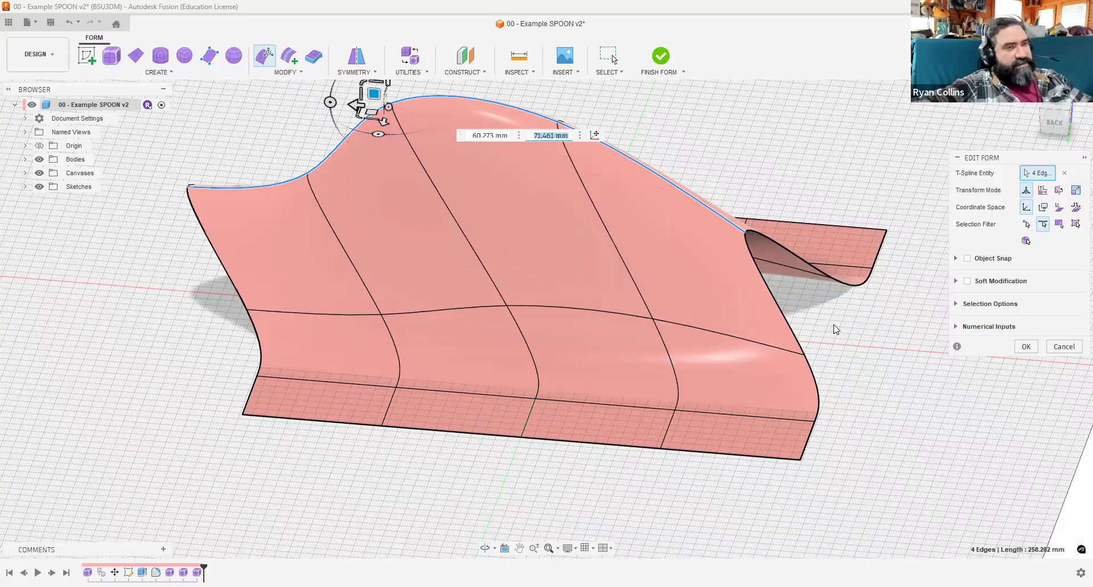
# Pull a single face on the side of the raised ridge outward, and scale it uniformly to about 0.325.
pyautogui.keyDown('shift'); pyautogui.moveTo(817, 329); pyautogui.dragTo(441, 362, button='middle'); pyautogui.keyUp('shift')
pyautogui.click(1058, 224)
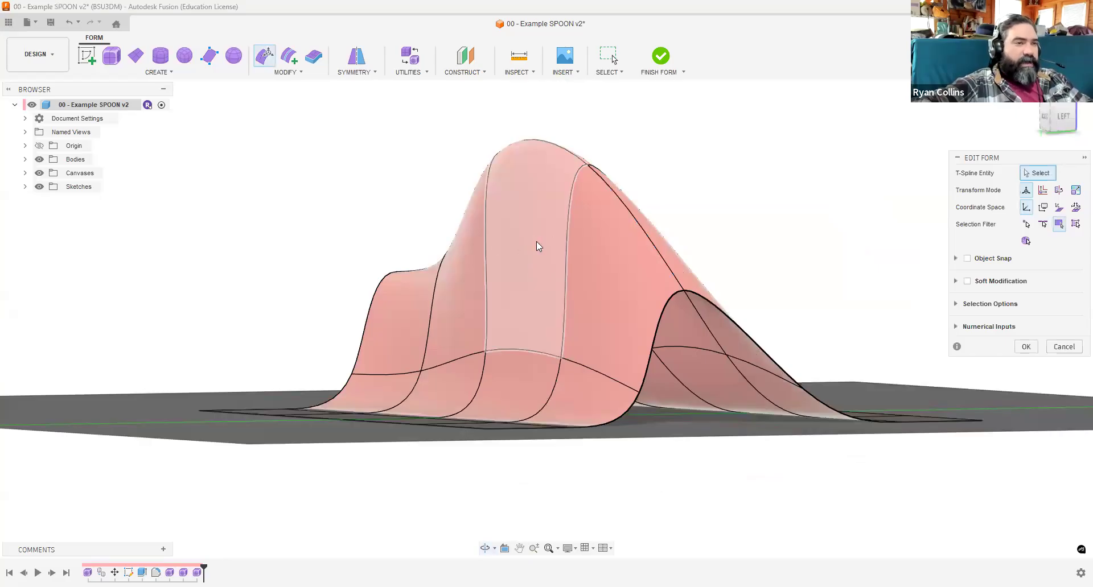
pyautogui.keyDown('shift'); pyautogui.moveTo(565, 331); pyautogui.dragTo(567, 349, button='middle'); pyautogui.keyUp('shift')
pyautogui.scroll(1, 567, 348)
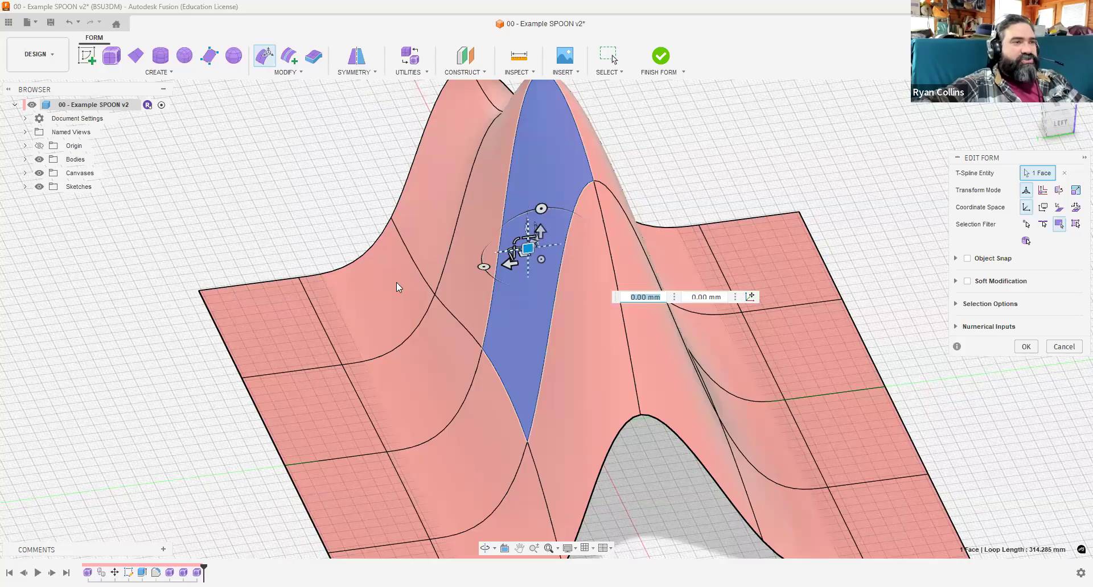
pyautogui.scroll(-4, 461, 279)
pyautogui.moveTo(503, 257)
pyautogui.keyDown('shift'); pyautogui.mouseDown(button='middle')
pyautogui.moveTo(593, 247)
pyautogui.moveTo(515, 242)
pyautogui.mouseUp(button='middle'); pyautogui.keyUp('shift')
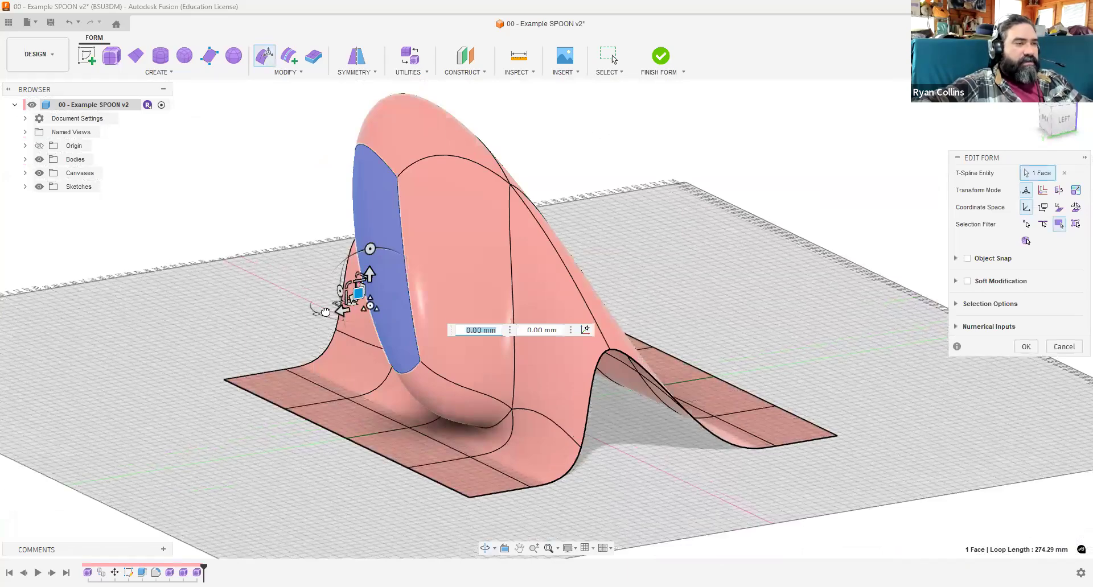
pyautogui.moveTo(370, 306); pyautogui.dragTo(398, 336)
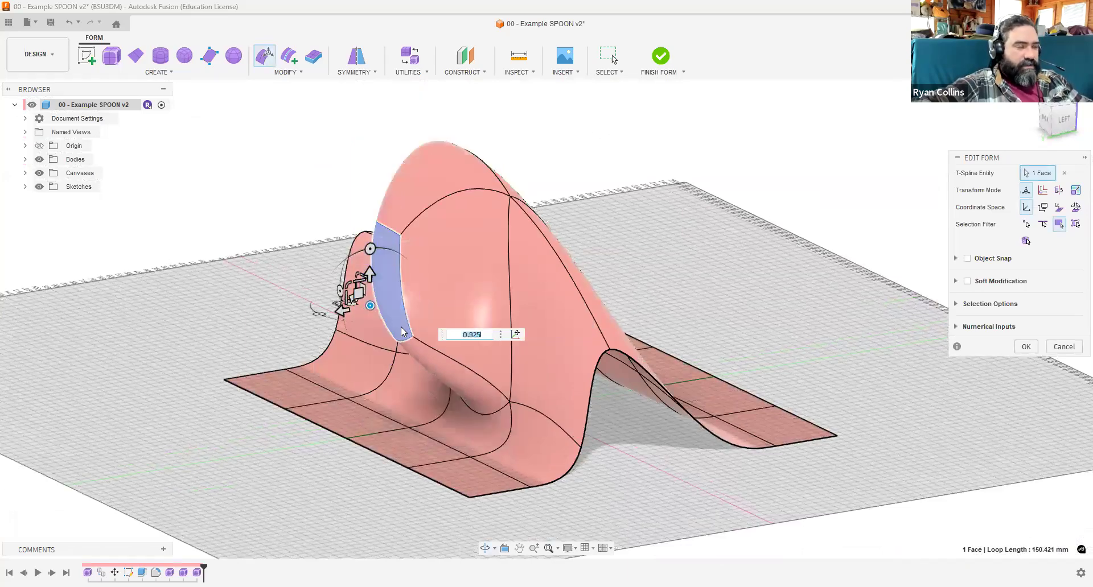
# Scale the small face along one direction, and extrude it outward into an arm, moving it about 121.2 mm and 32 mm.
pyautogui.keyDown('shift'); pyautogui.moveTo(448, 333); pyautogui.dragTo(374, 326, button='middle'); pyautogui.keyUp('shift')
pyautogui.scroll(5, 373, 326)
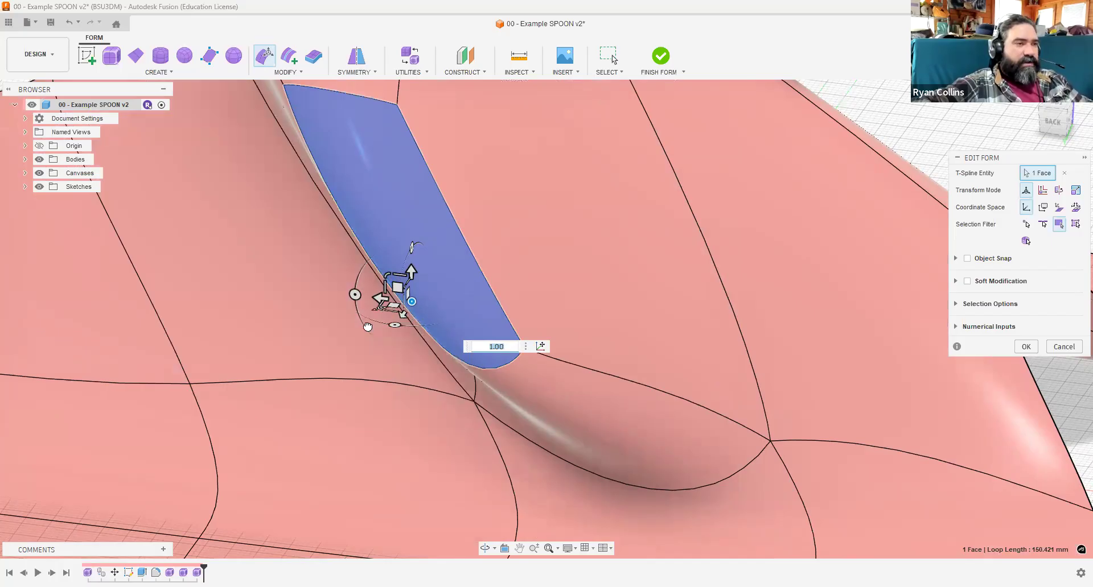
pyautogui.click(379, 309)
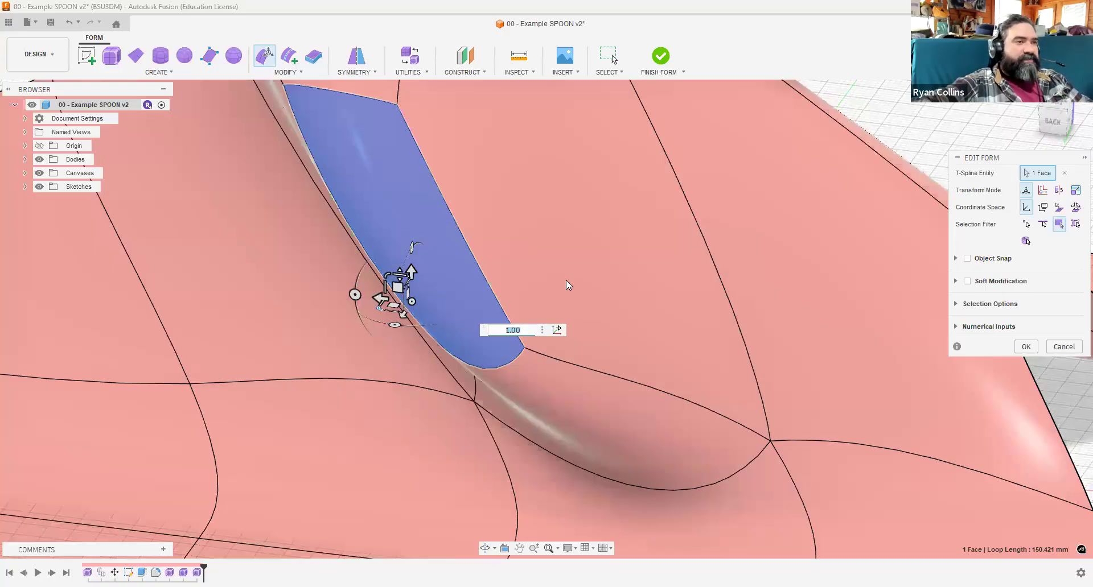
pyautogui.keyDown('shift'); pyautogui.moveTo(566, 280); pyautogui.dragTo(483, 209, button='middle'); pyautogui.keyUp('shift')
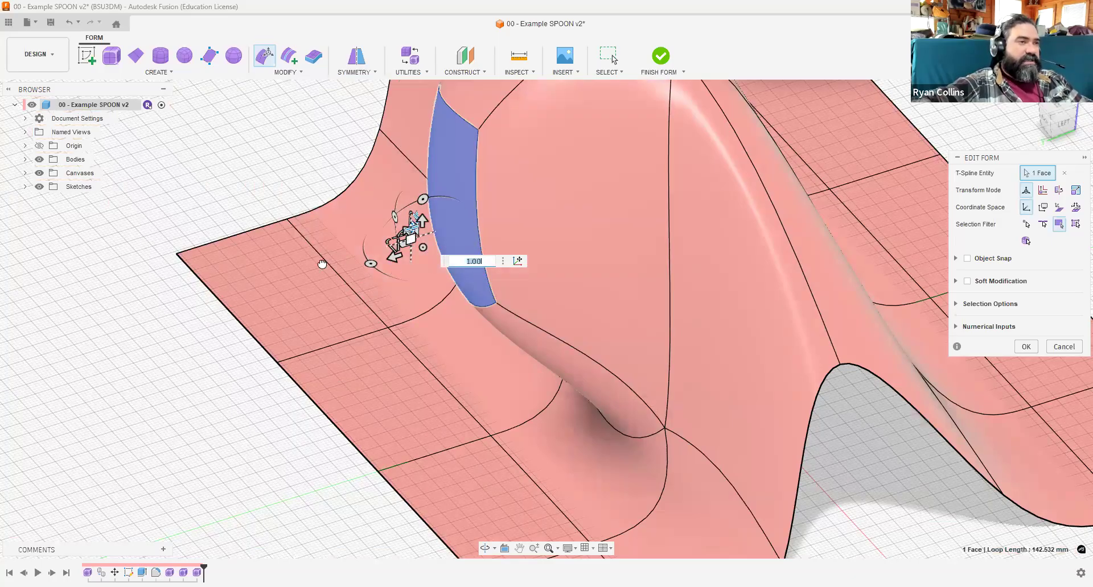
pyautogui.moveTo(320, 264); pyautogui.dragTo(256, 263)
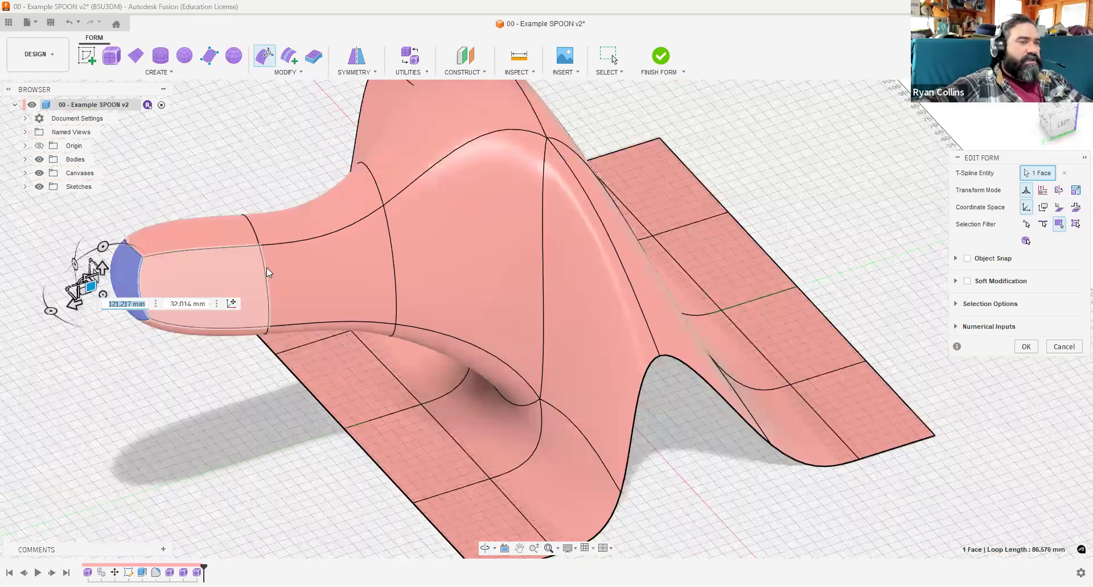
# Widen the arm's end face in one direction with a scale factor of about 2.75.
pyautogui.keyDown('shift'); pyautogui.moveTo(267, 267); pyautogui.dragTo(327, 253, button='middle'); pyautogui.keyUp('shift')
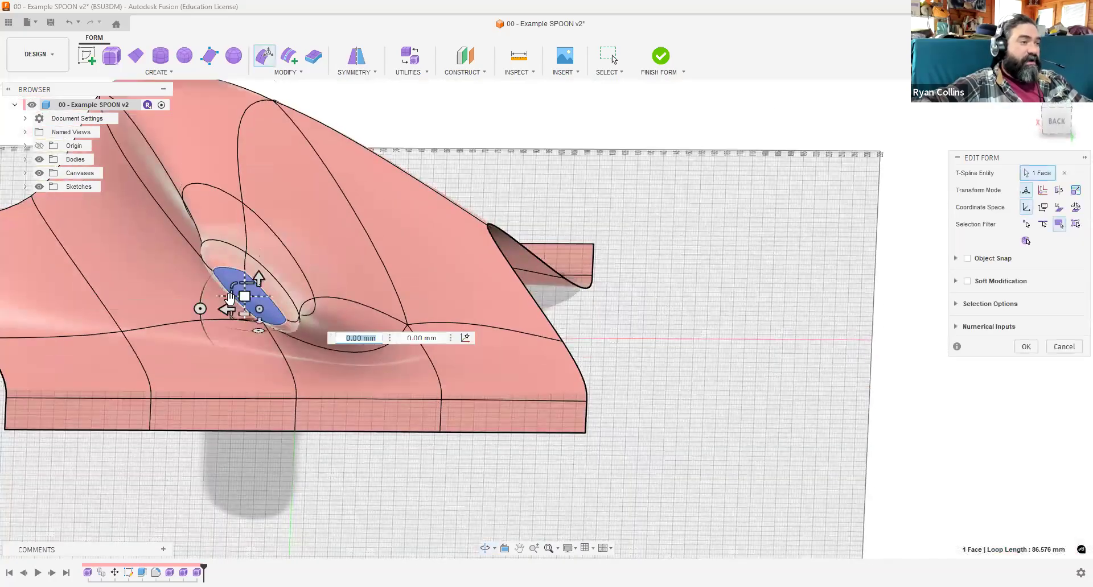
pyautogui.moveTo(230, 300); pyautogui.dragTo(160, 304)
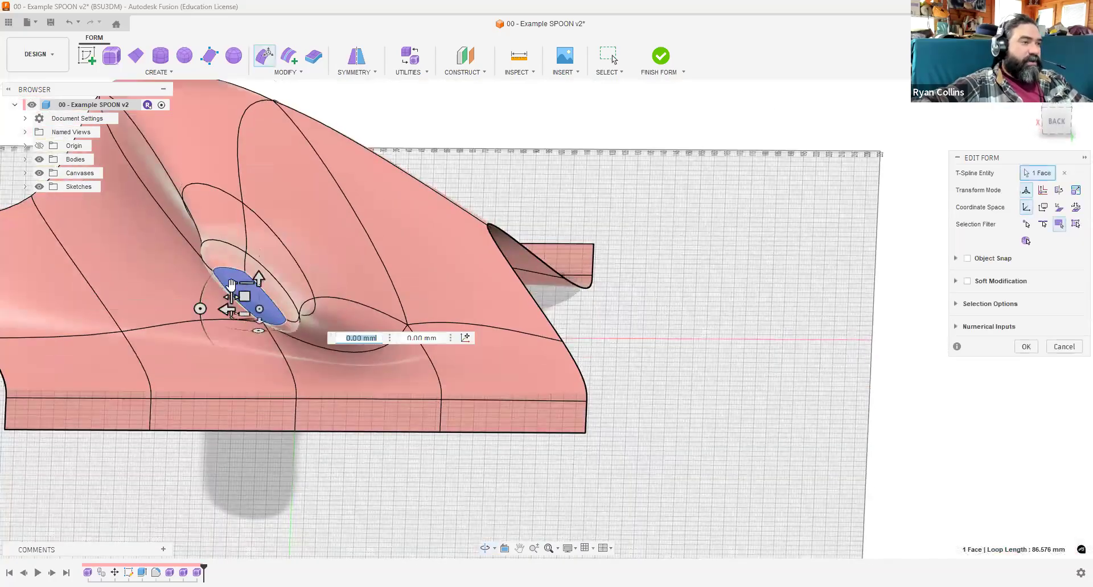
pyautogui.moveTo(232, 287); pyautogui.dragTo(252, 278)
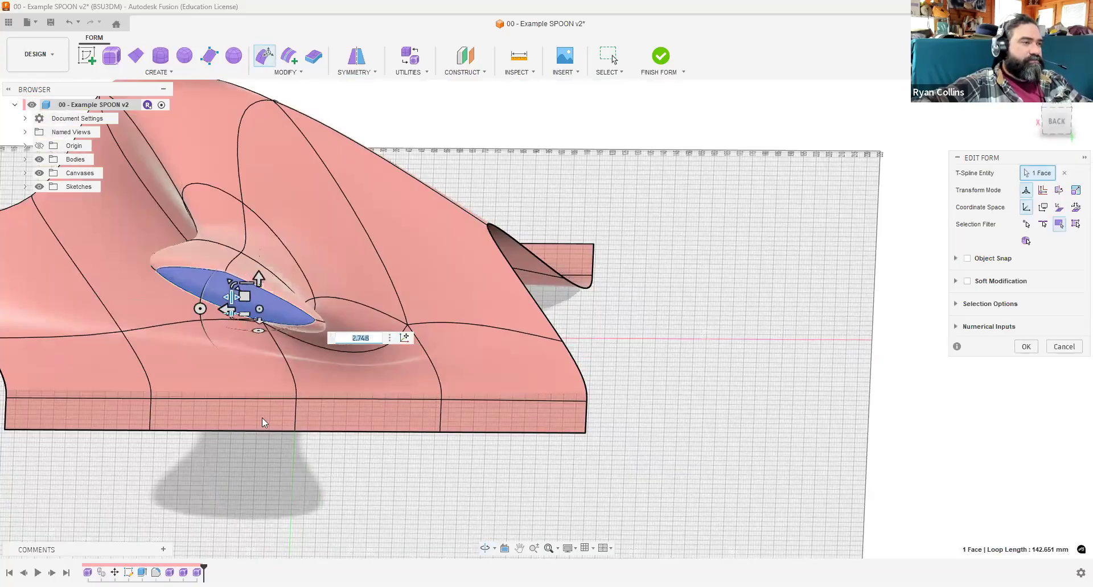
# Close the form editing and delete the arm's end face to leave an open tube.
pyautogui.keyDown('shift'); pyautogui.moveTo(355, 364); pyautogui.dragTo(162, 216, button='middle'); pyautogui.keyUp('shift')
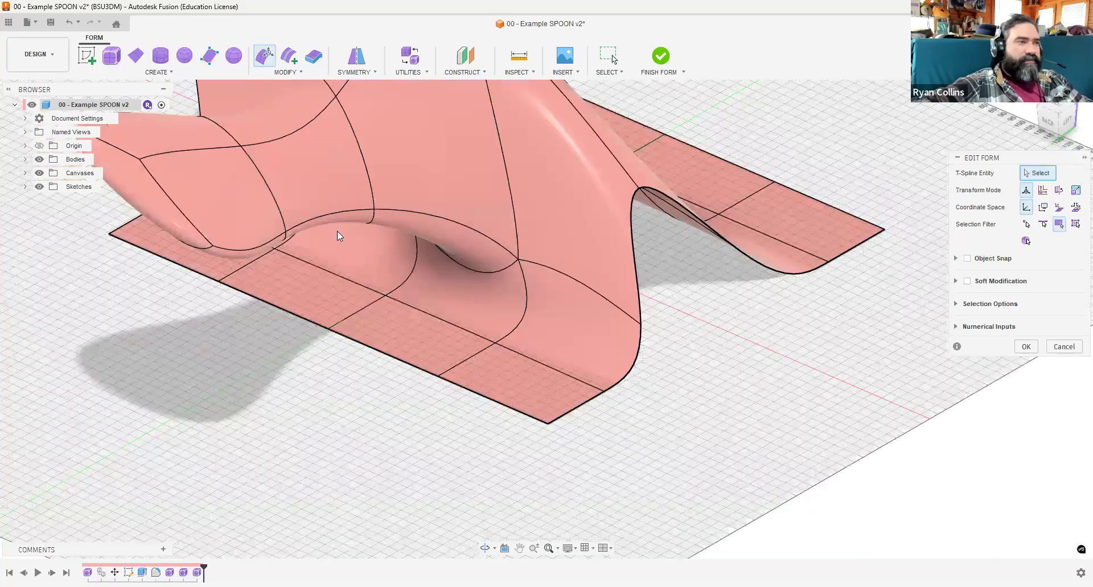
pyautogui.click(139, 208)
pyautogui.press('Delete')
pyautogui.click(1022, 348)
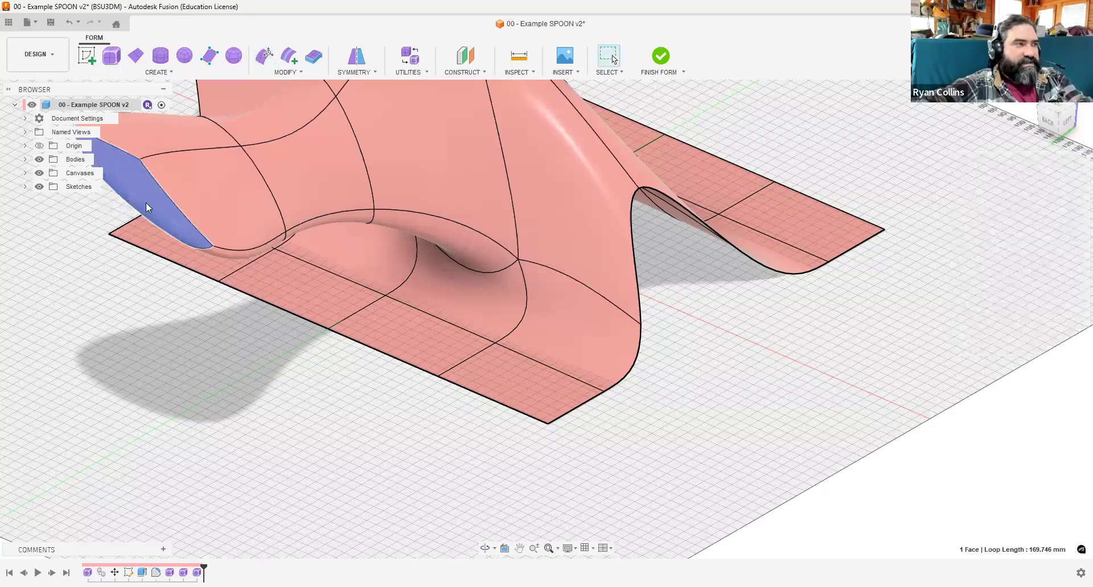
pyautogui.press('Delete')
pyautogui.keyDown('shift'); pyautogui.moveTo(371, 300); pyautogui.dragTo(558, 319, button='middle'); pyautogui.keyUp('shift')
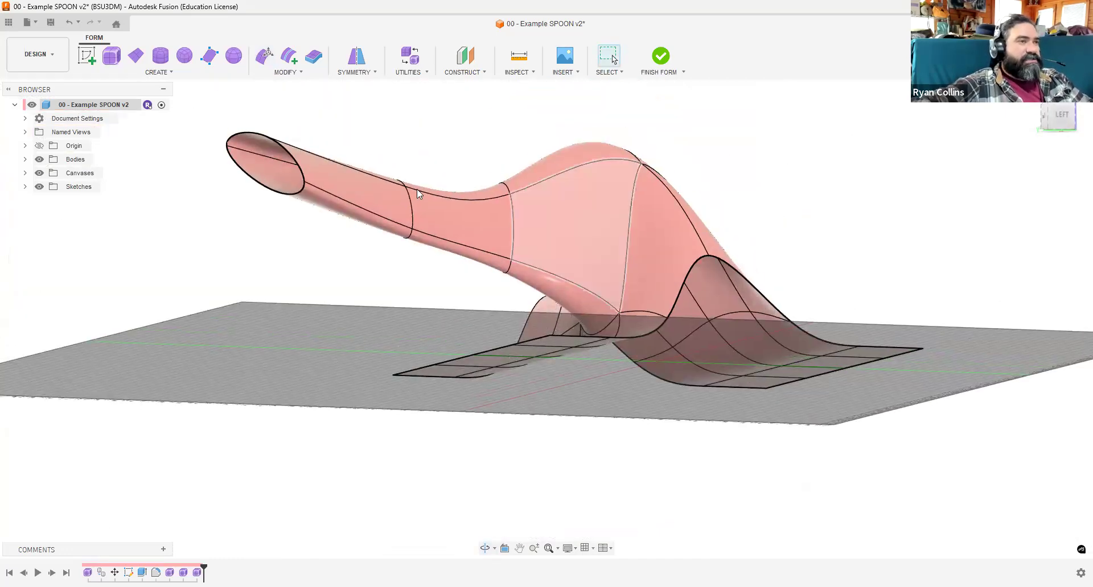
# Finish the form and examine the converted surface body.
pyautogui.click(660, 55)
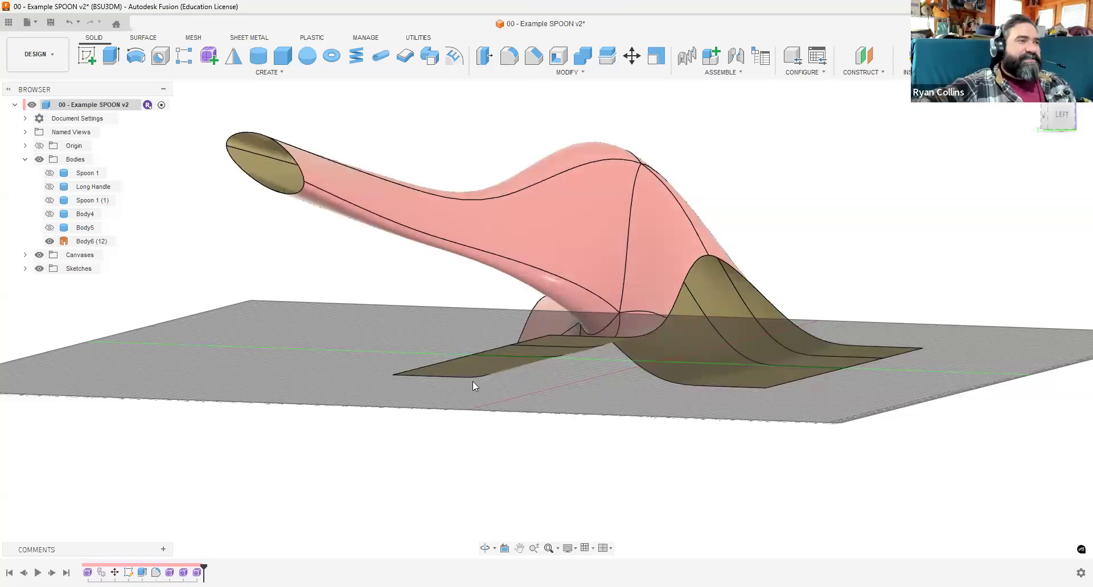
pyautogui.keyDown('shift'); pyautogui.moveTo(603, 367); pyautogui.dragTo(633, 370, button='middle'); pyautogui.keyUp('shift')
pyautogui.keyDown('shift'); pyautogui.moveTo(518, 217); pyautogui.dragTo(661, 423, button='middle'); pyautogui.keyUp('shift')
pyautogui.keyDown('shift'); pyautogui.moveTo(576, 417); pyautogui.dragTo(612, 415, button='middle'); pyautogui.keyUp('shift')
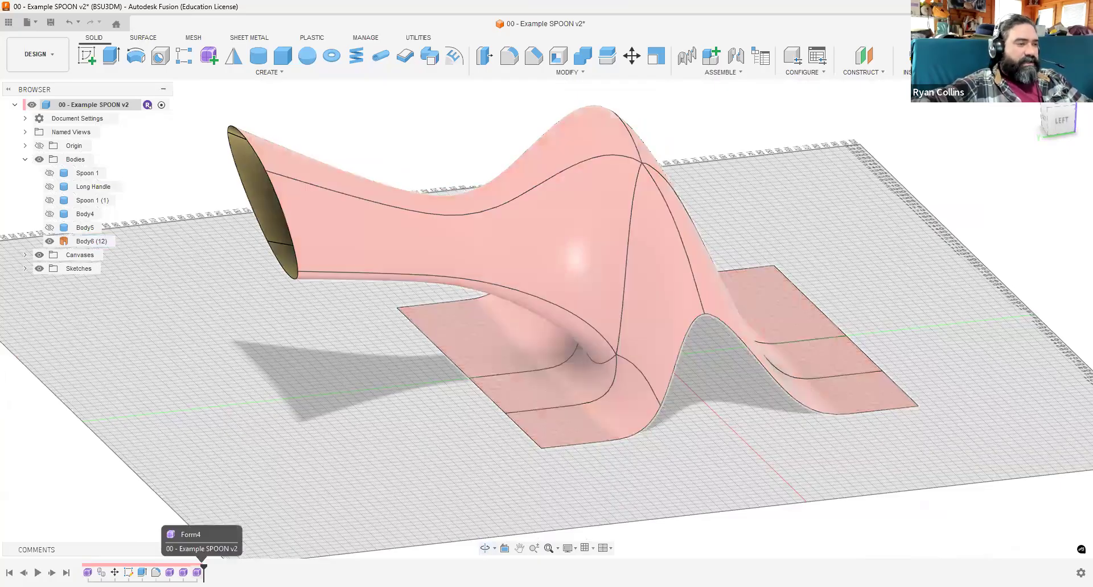
# Reopen the last form for editing and thicken the T-spline body by 3 mm, using the Sharp type and Normal direction.
pyautogui.rightClick(197, 573)
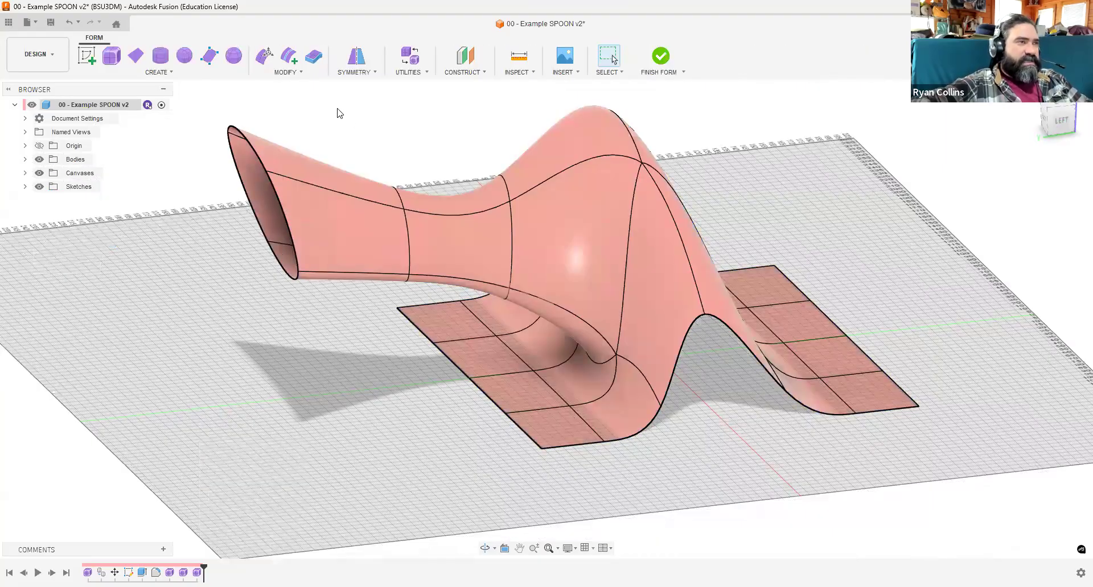
pyautogui.click(316, 63)
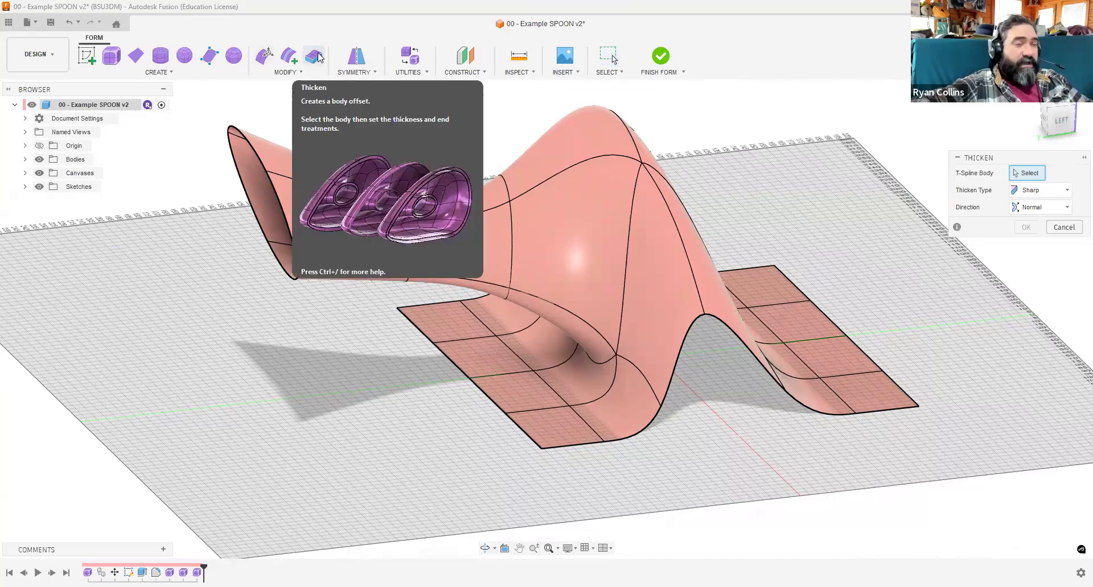
pyautogui.keyDown('shift'); pyautogui.moveTo(519, 340); pyautogui.dragTo(509, 268, button='middle'); pyautogui.keyUp('shift')
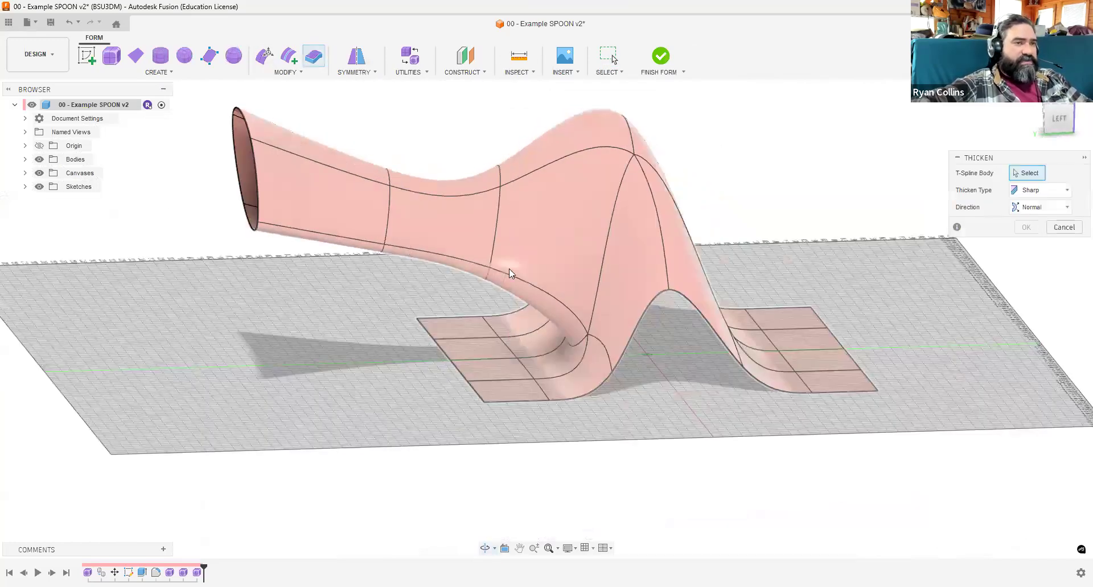
pyautogui.click(558, 220)
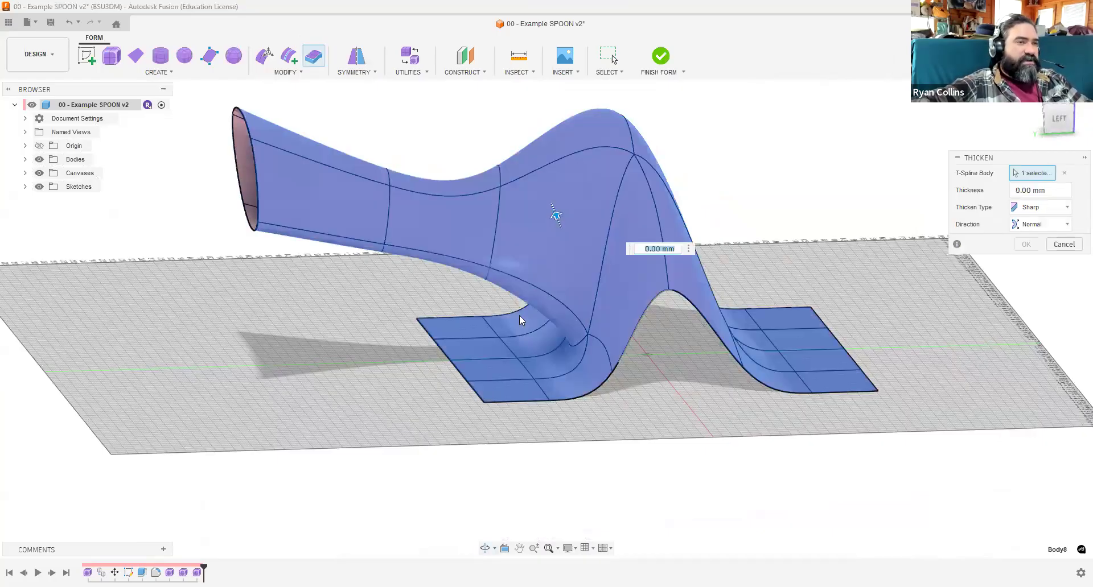
pyautogui.write('9')
pyautogui.keyDown('shift'); pyautogui.moveTo(574, 314); pyautogui.dragTo(549, 318, button='middle'); pyautogui.keyUp('shift')
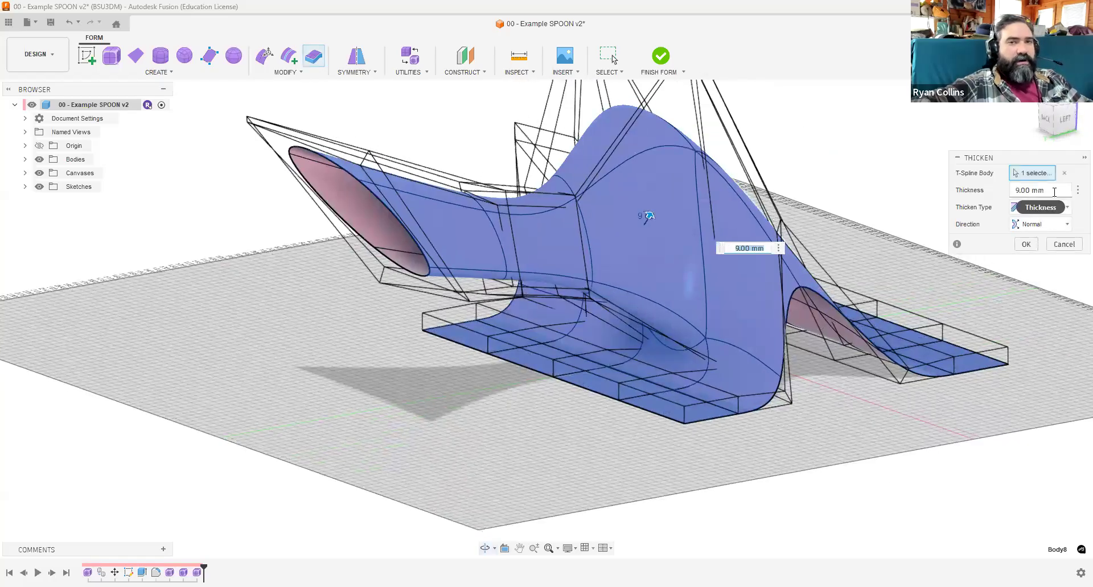
pyautogui.click(983, 191)
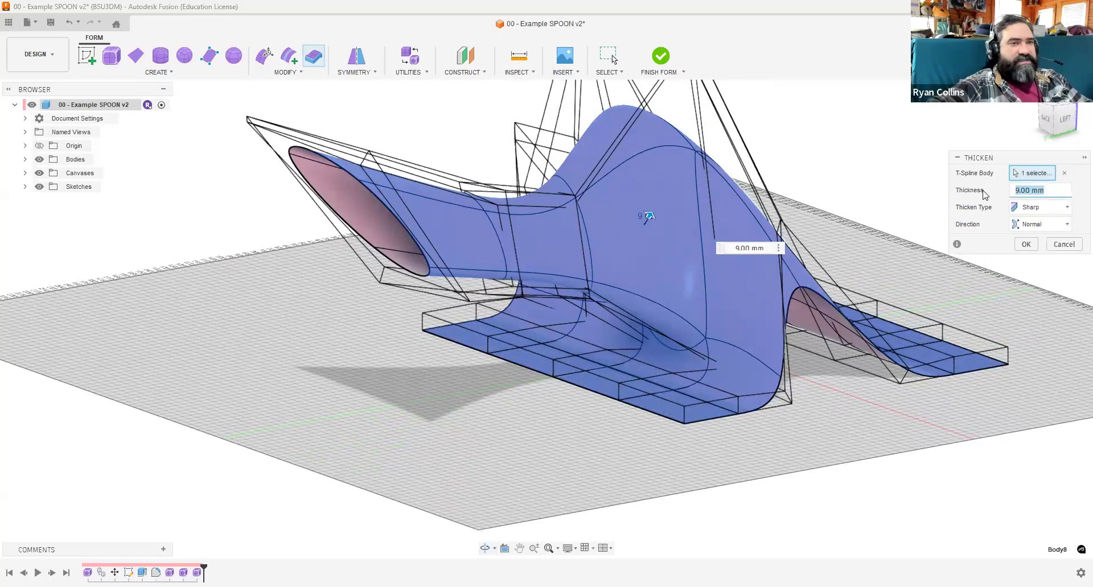
pyautogui.write('3')
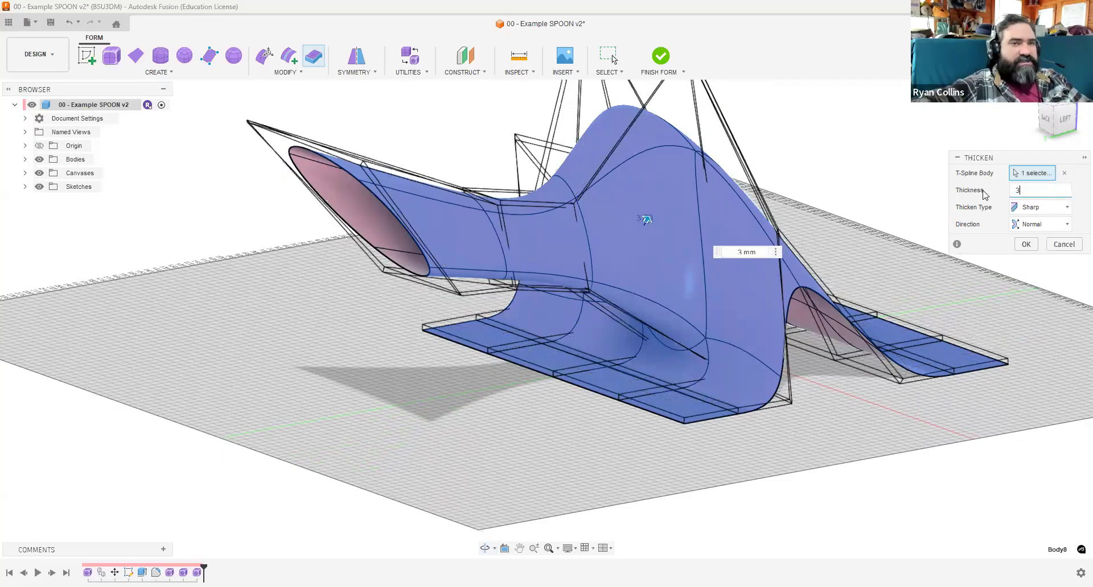
pyautogui.click(1021, 245)
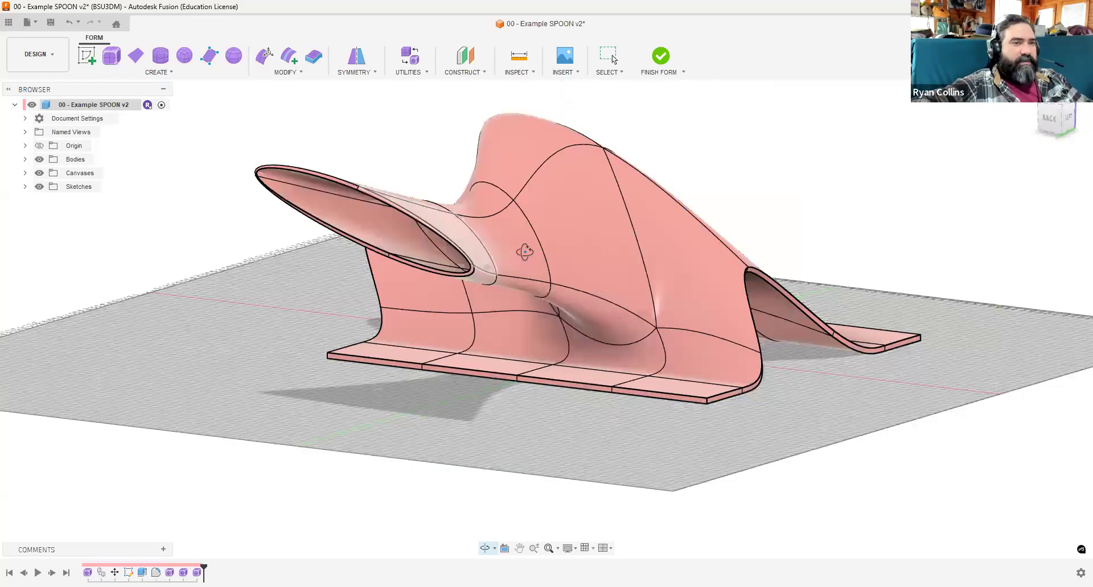
# Finish the form, examine the thickened solid body from several sides and hide it.
pyautogui.keyDown('shift'); pyautogui.moveTo(513, 251); pyautogui.dragTo(466, 211, button='middle'); pyautogui.keyUp('shift')
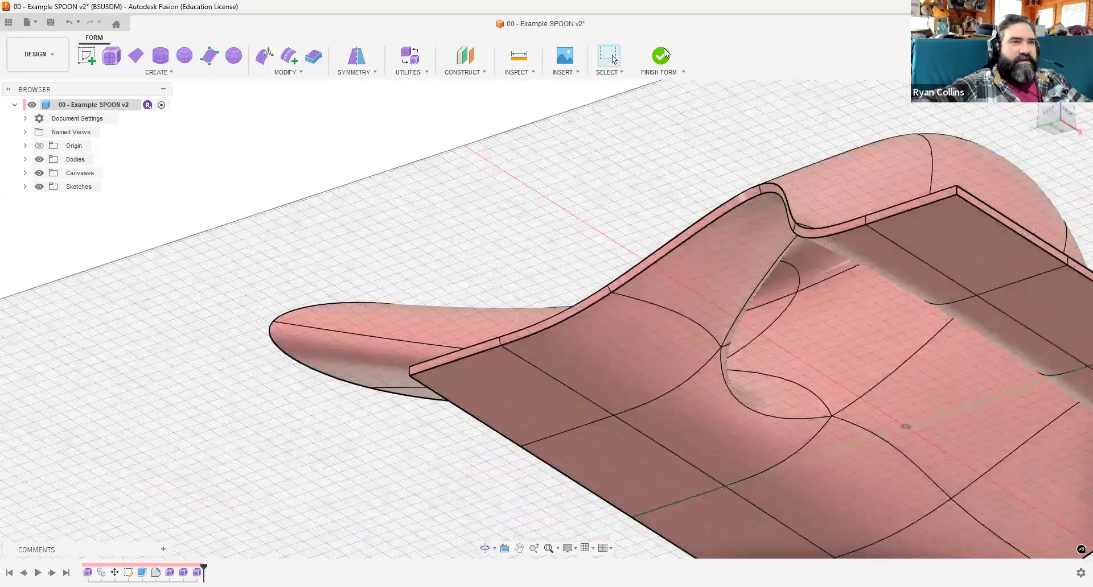
pyautogui.click(662, 56)
pyautogui.moveTo(690, 171); pyautogui.dragTo(237, 249, button='middle')
pyautogui.scroll(-1, 237, 249)
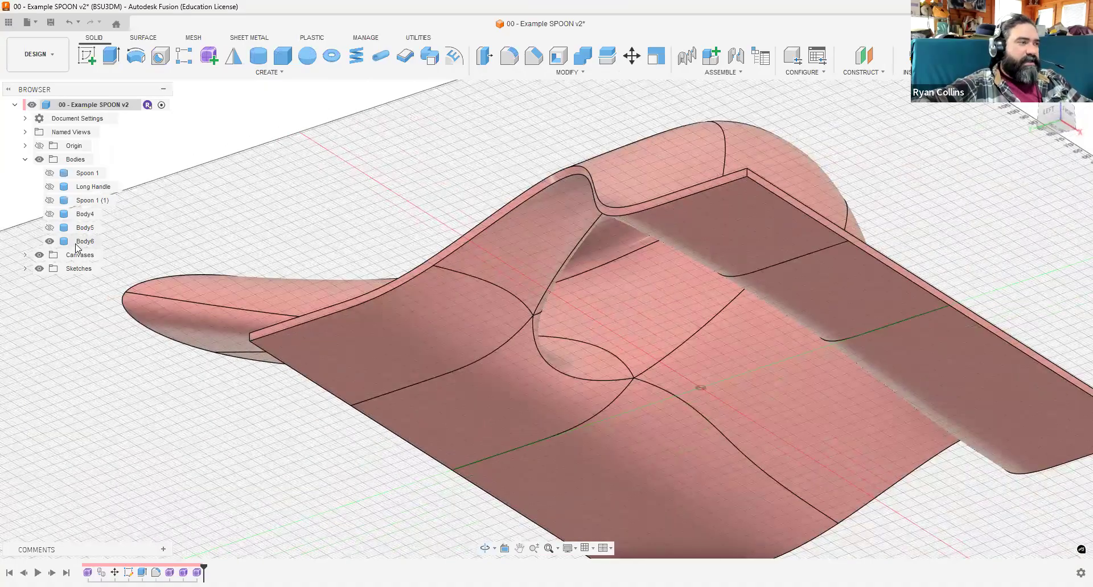
pyautogui.click(66, 245)
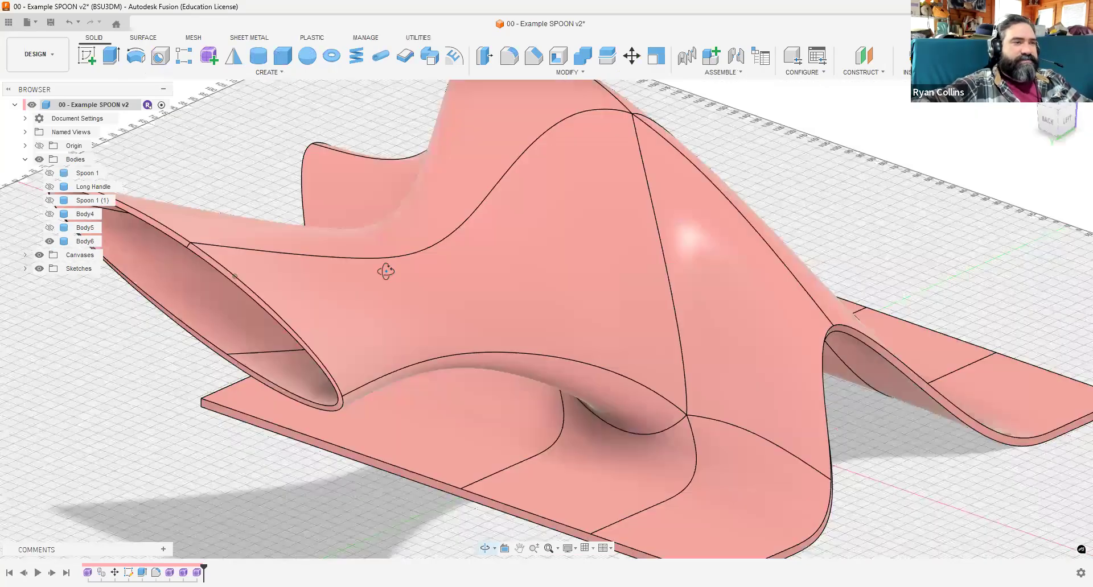
pyautogui.scroll(3, 383, 271)
pyautogui.scroll(-5, 429, 364)
pyautogui.keyDown('shift'); pyautogui.moveTo(589, 383); pyautogui.dragTo(634, 335, button='middle'); pyautogui.keyUp('shift')
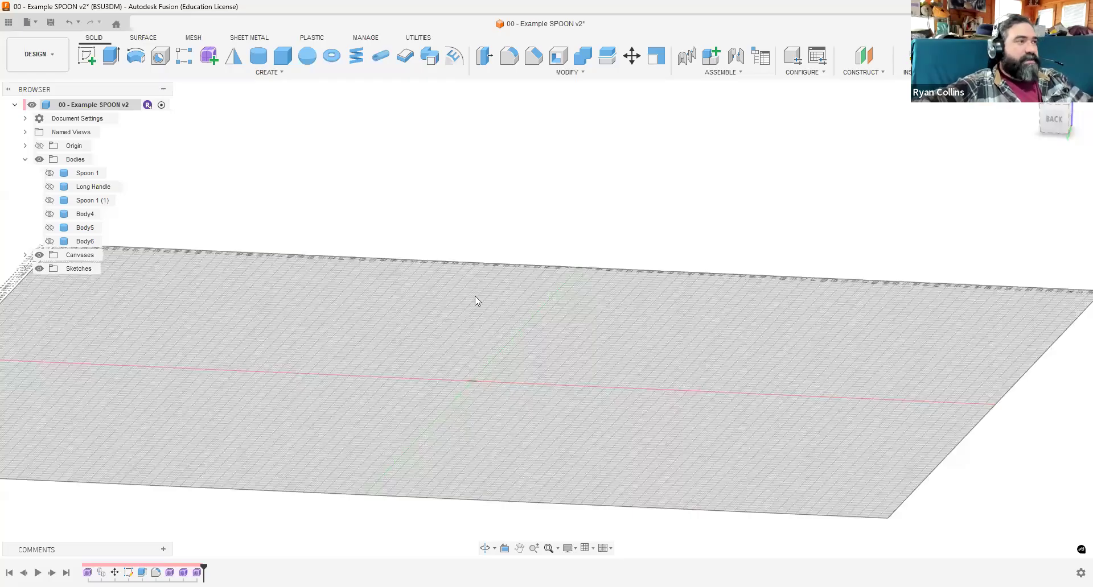
pyautogui.click(25, 160)
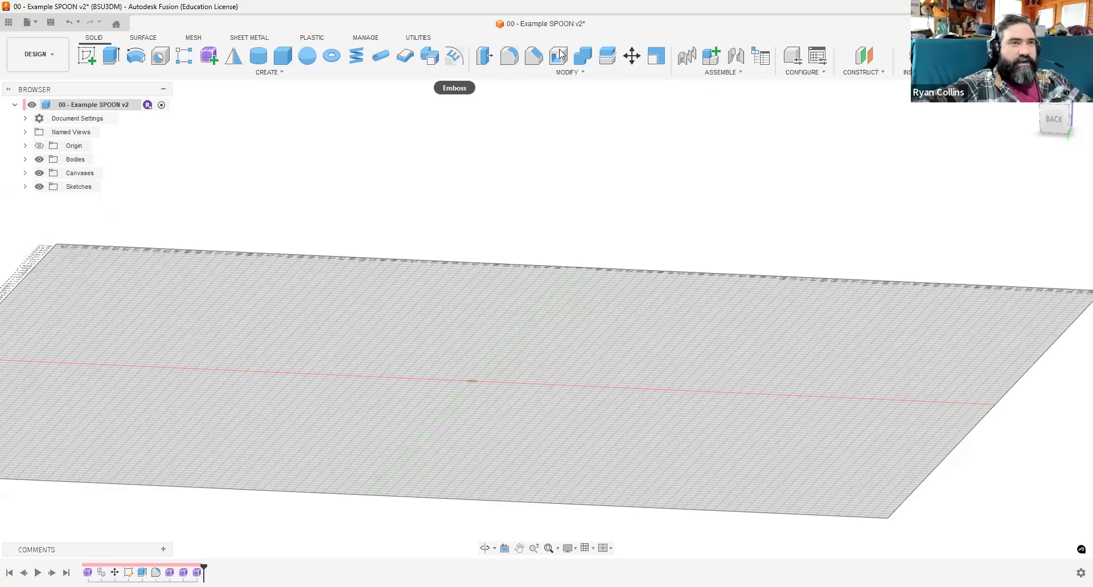
# Create and activate a new internal component named SPOON under the example spoon design.
pyautogui.click(717, 55)
pyautogui.doubleClick(982, 208)
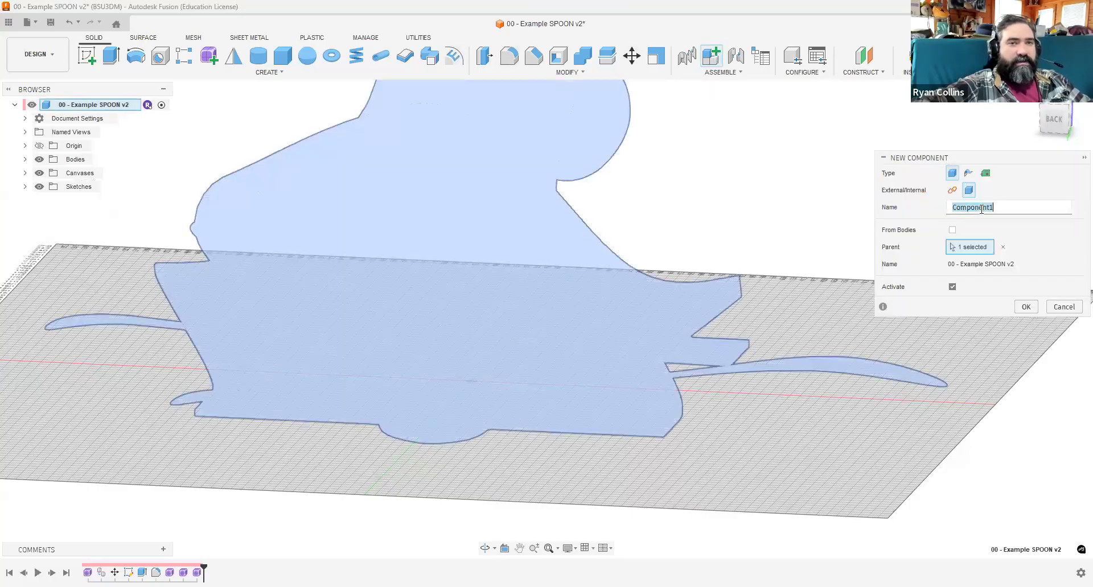
pyautogui.write('SPOON')
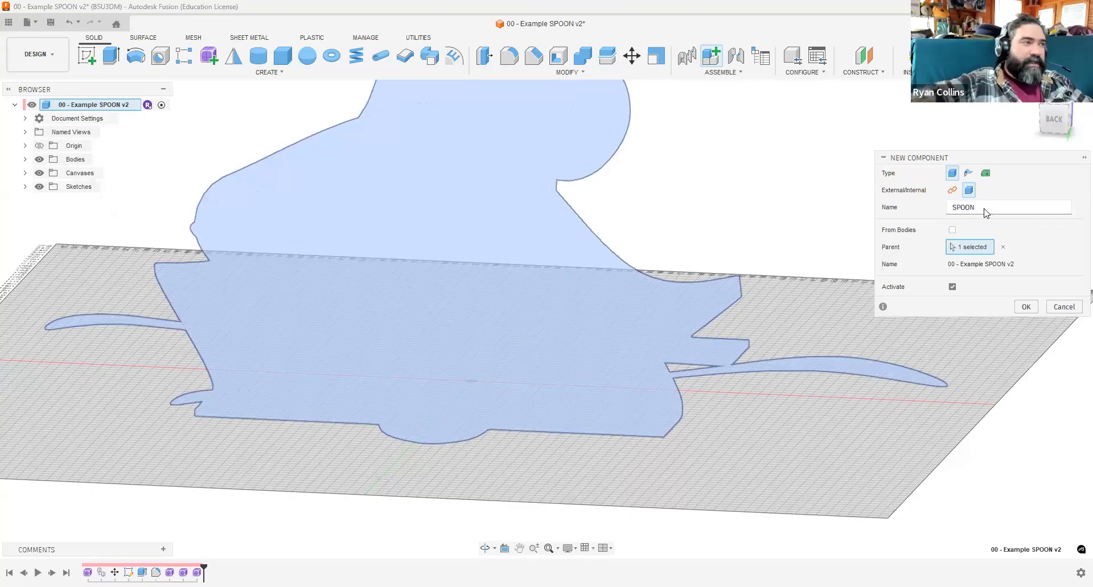
pyautogui.press('Return')
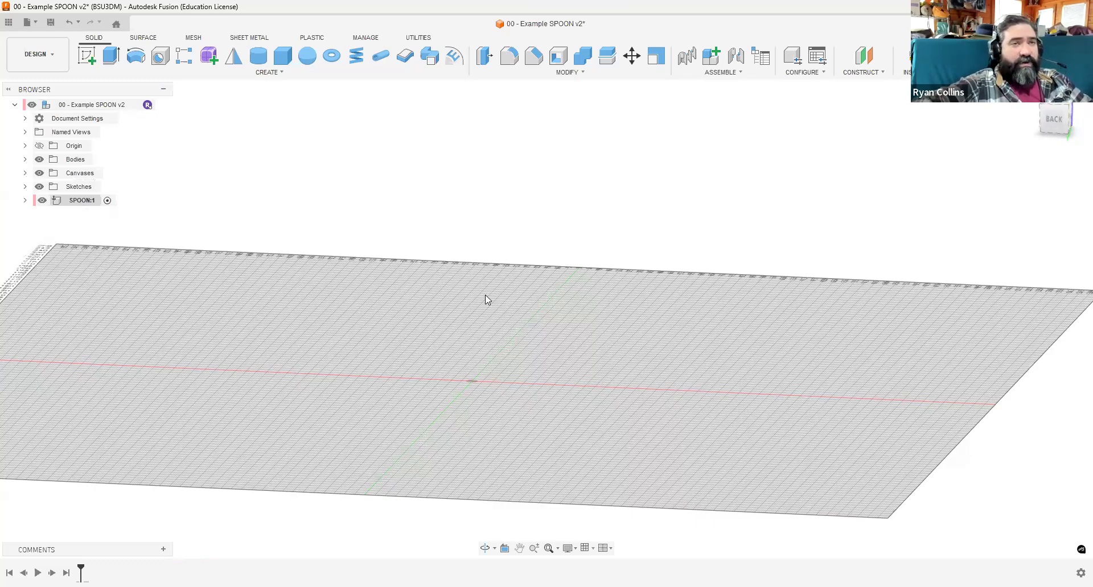
pyautogui.keyDown('shift'); pyautogui.moveTo(559, 278); pyautogui.dragTo(556, 302, button='middle'); pyautogui.keyUp('shift')
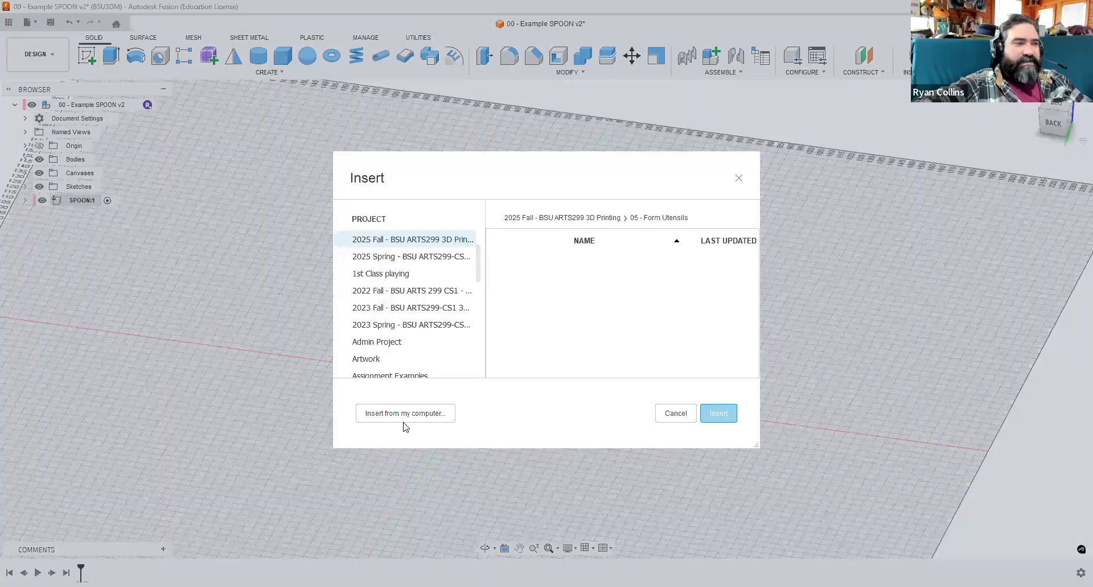
pyautogui.click(404, 418)
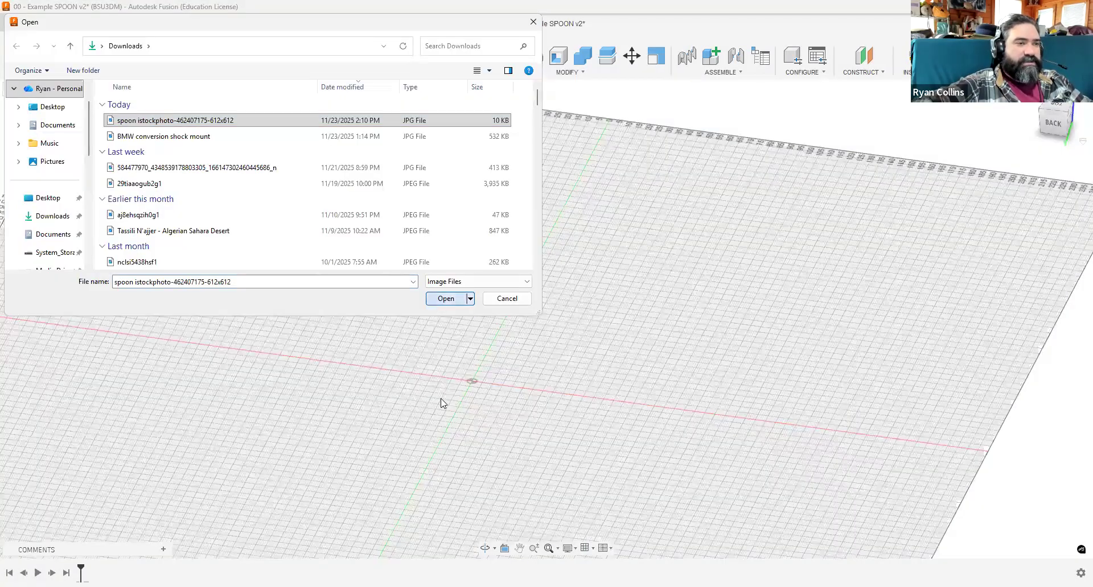
pyautogui.press('Return')
pyautogui.click(440, 398)
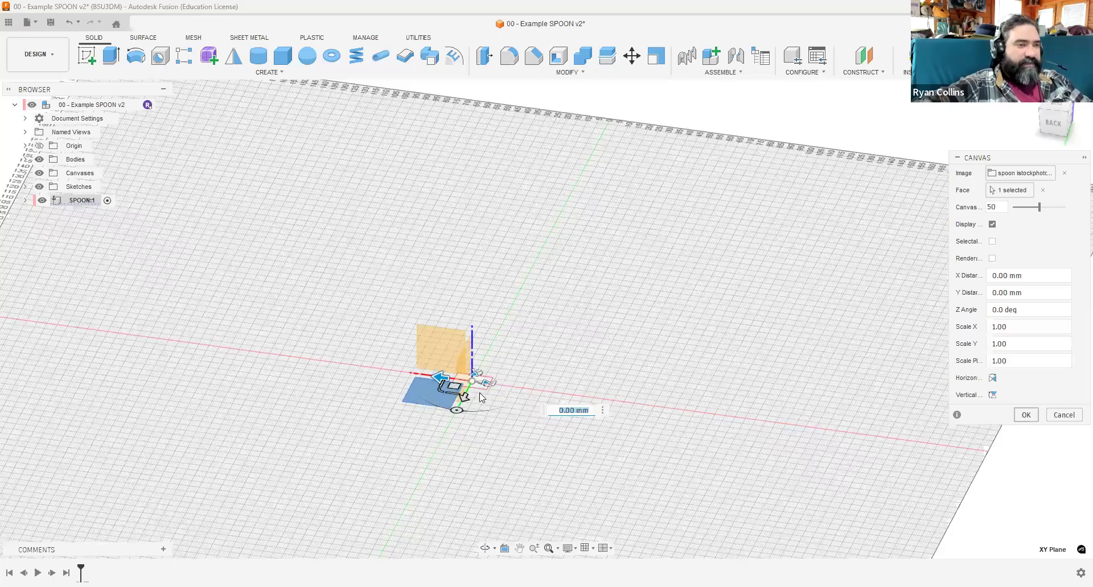
pyautogui.press('Return')
# Edit the spoon canvas and set its Z angle to -1.5 degrees to line the spoon up with the red axis.
pyautogui.scroll(10, 481, 397)
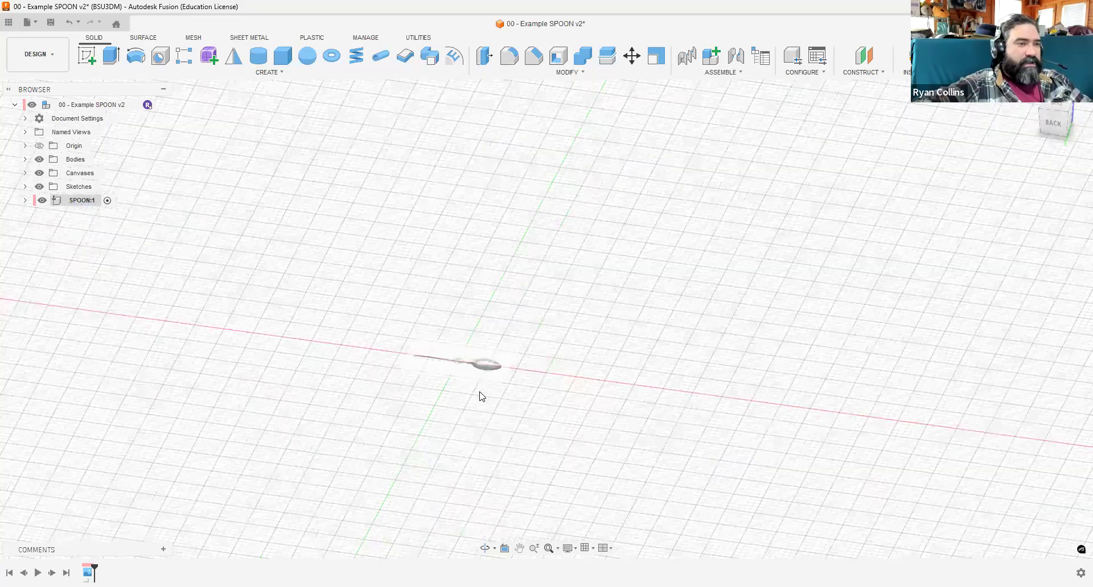
pyautogui.keyDown('shift'); pyautogui.moveTo(424, 331); pyautogui.dragTo(439, 359, button='middle'); pyautogui.keyUp('shift')
pyautogui.click(1056, 107)
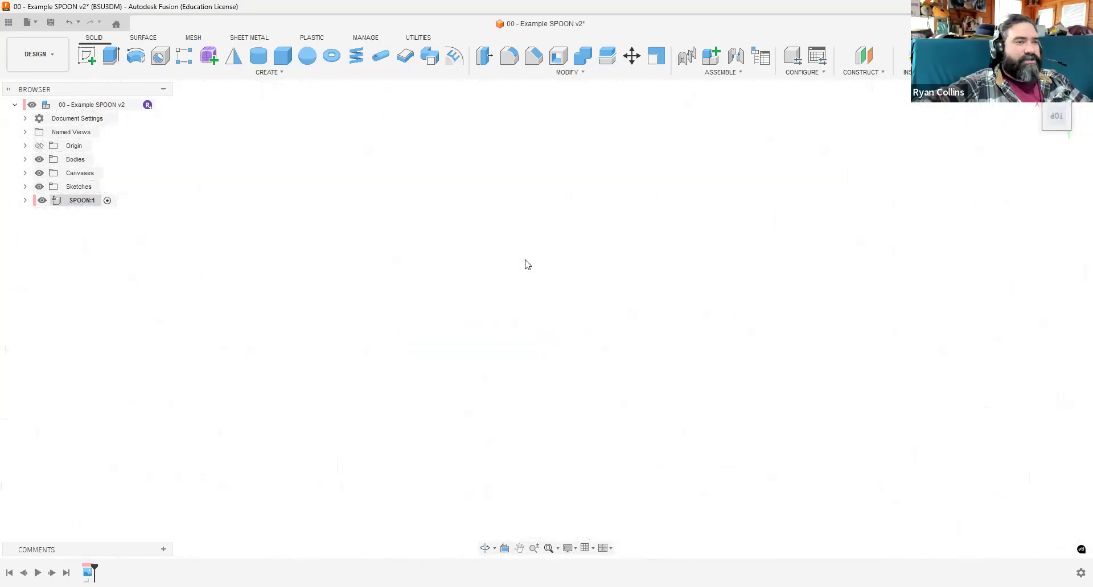
pyautogui.scroll(5, 525, 261)
pyautogui.middleClick(517, 323)
pyautogui.middleClick(516, 323)
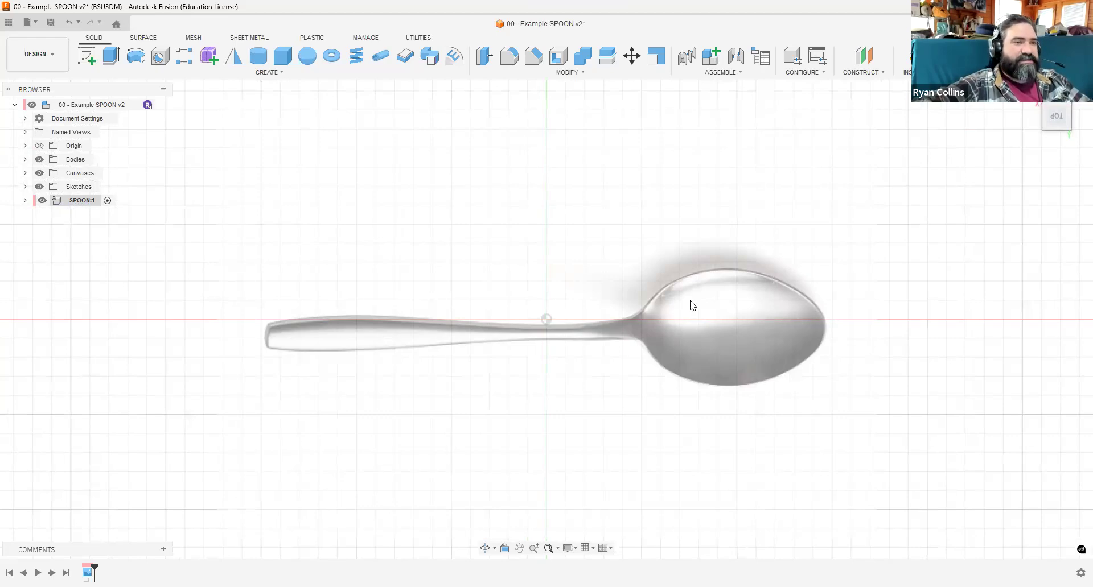
pyautogui.click(25, 201)
pyautogui.click(35, 229)
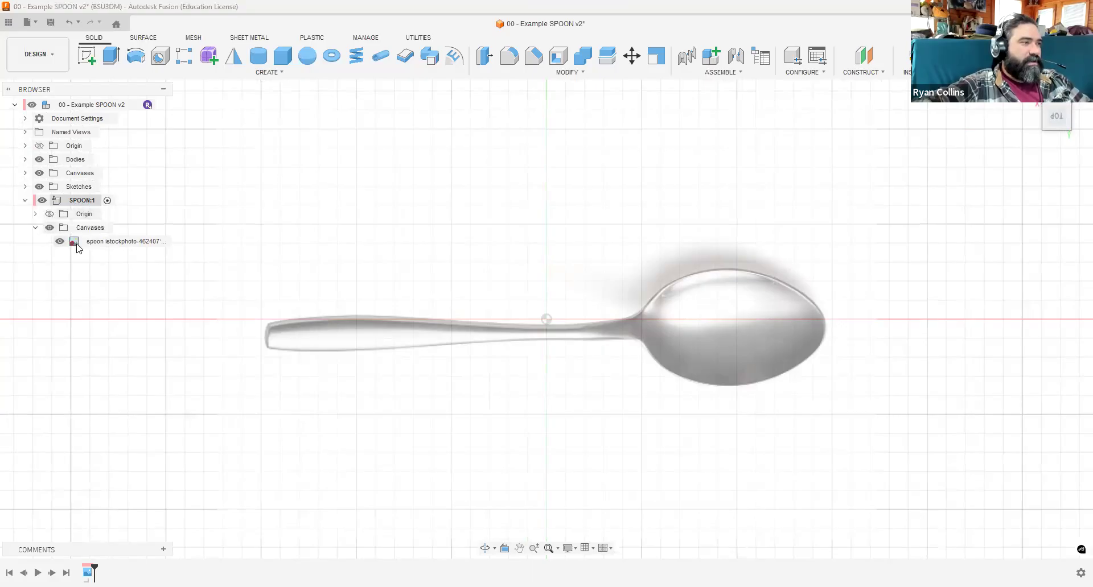
pyautogui.rightClick(77, 245)
pyautogui.click(113, 271)
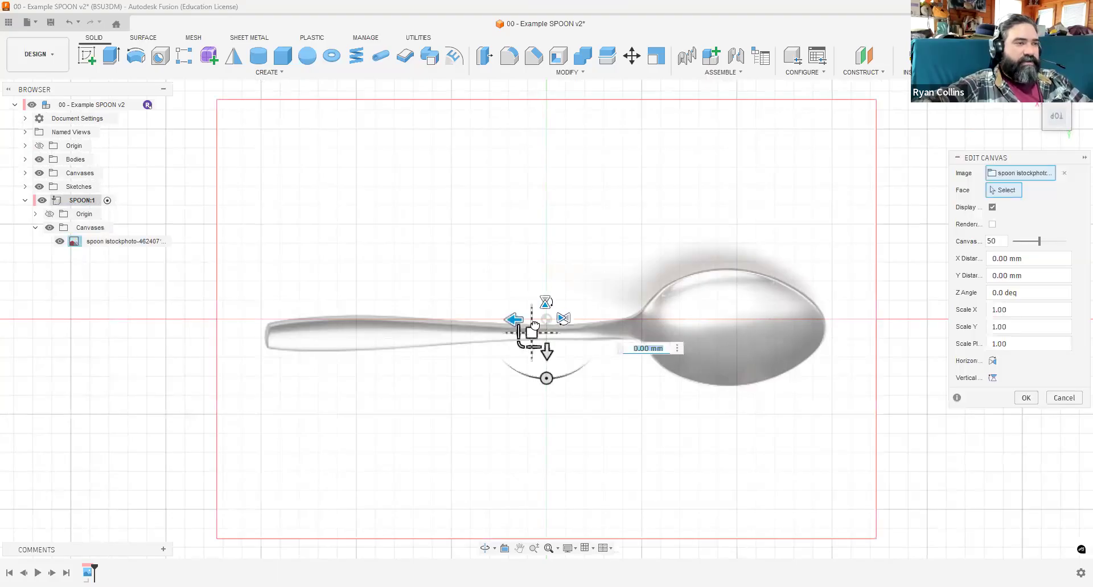
pyautogui.moveTo(545, 370); pyautogui.dragTo(546, 367)
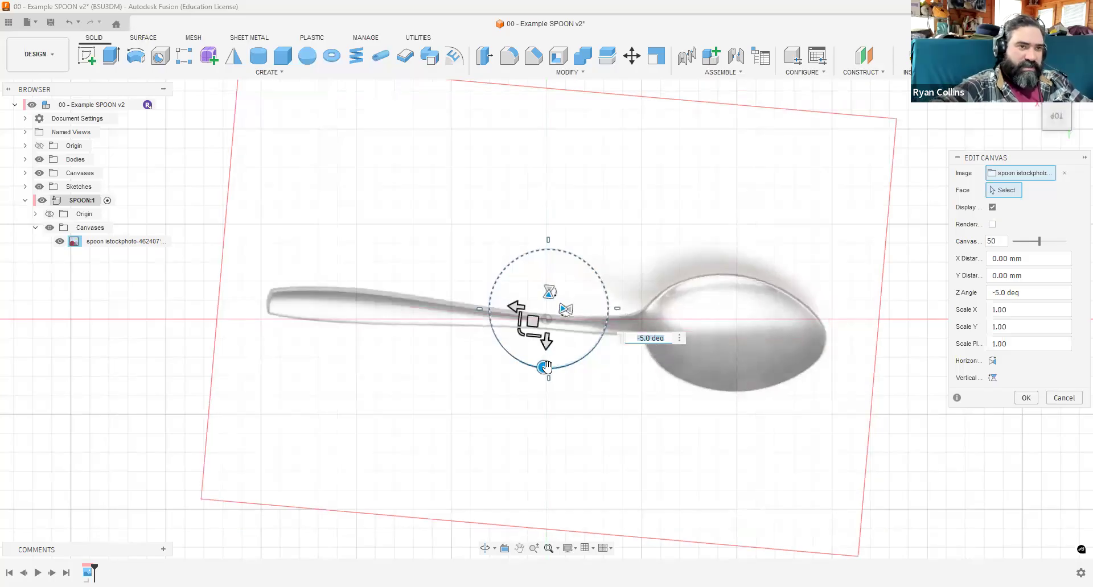
pyautogui.write('1')
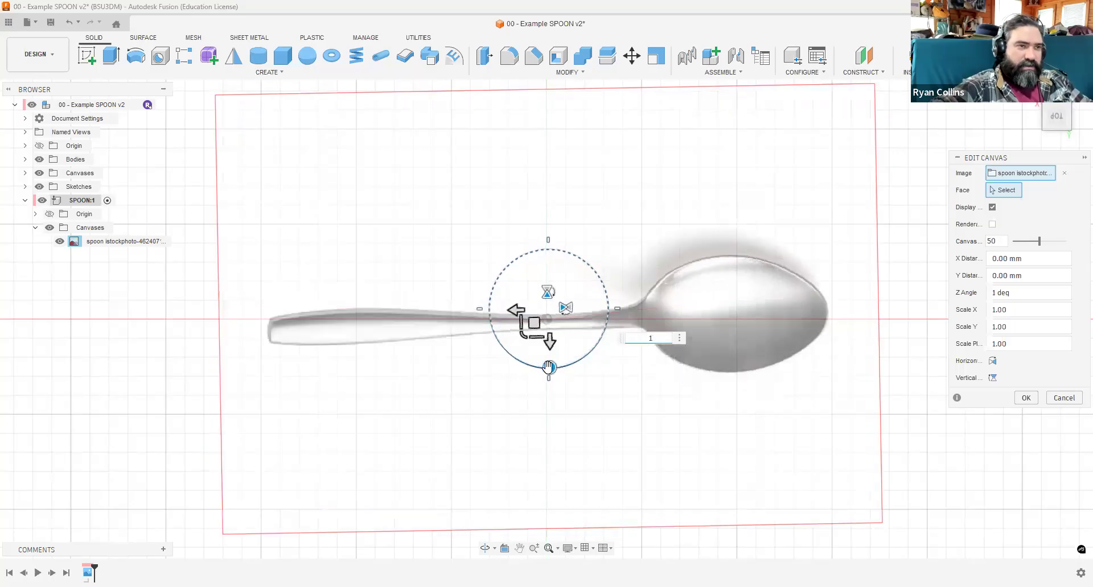
pyautogui.write('2')
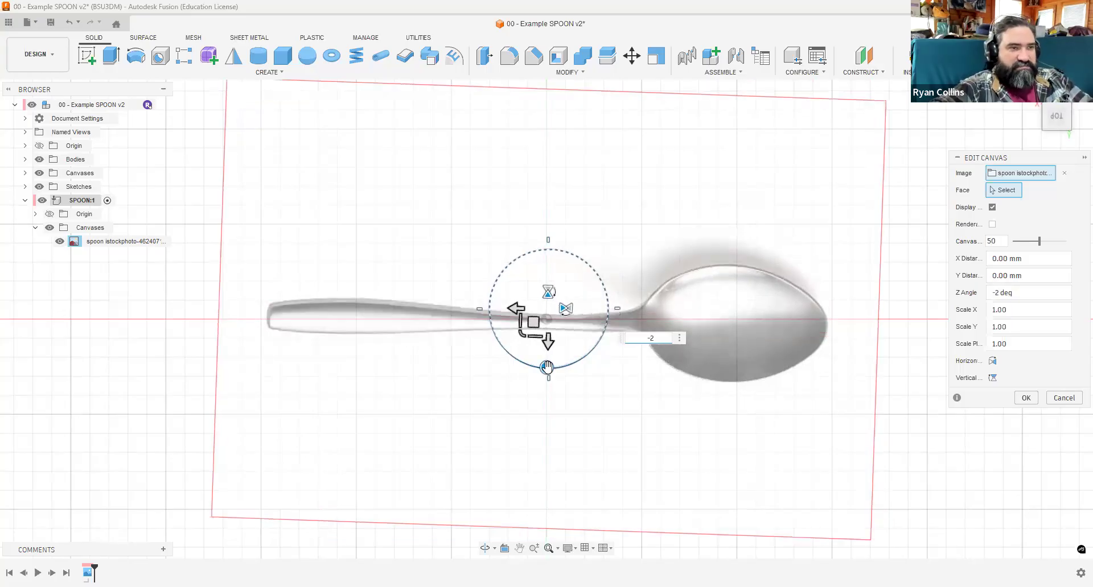
pyautogui.write('1.5')
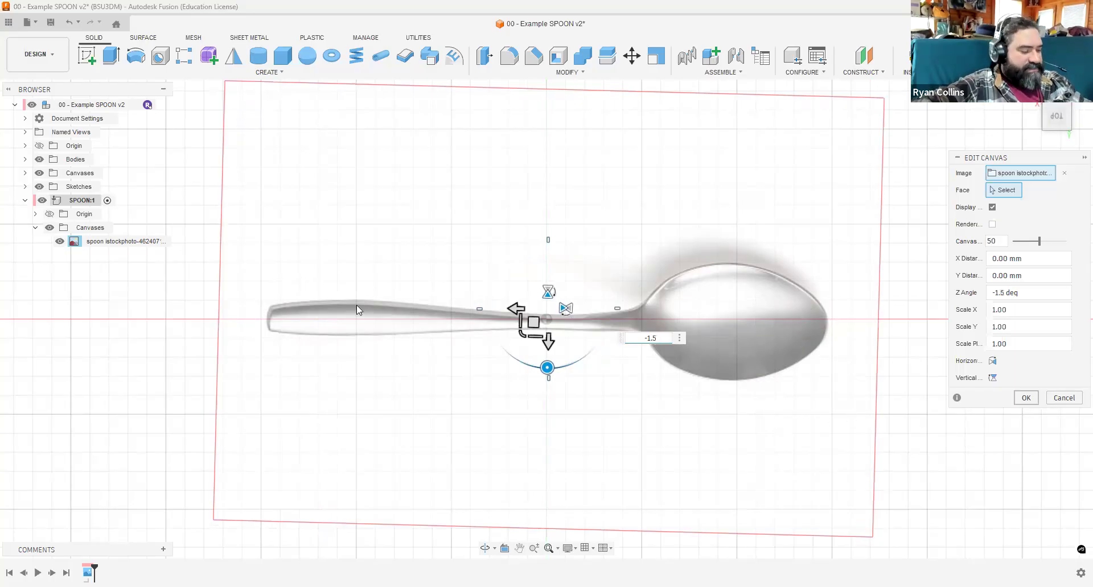
pyautogui.press('Return')
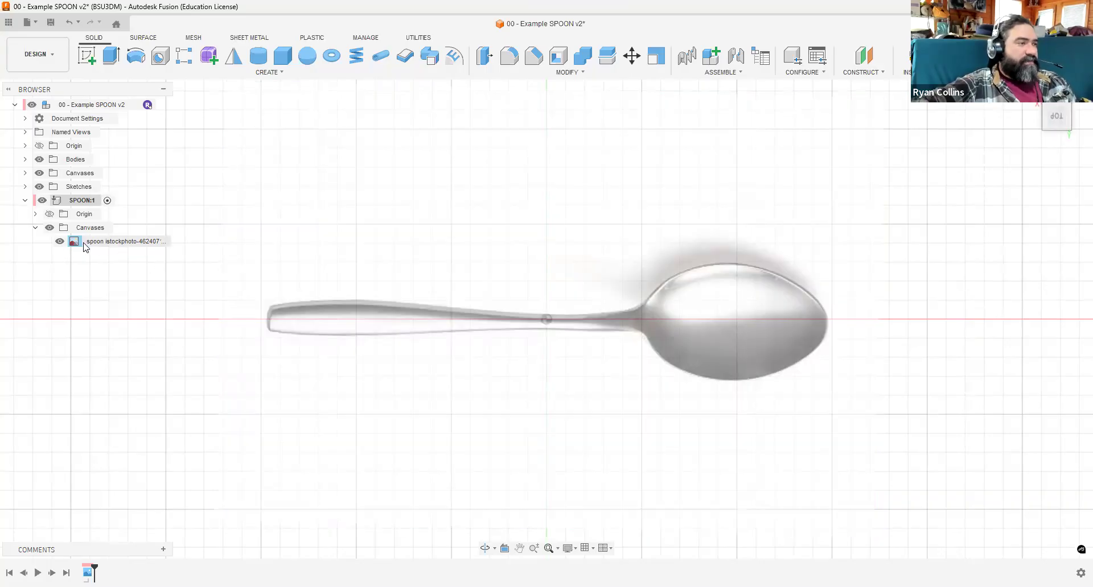
# Calibrate the spoon canvas so the length from the handle's end to the bowl's tip is 160 mm.
pyautogui.rightClick(84, 244)
pyautogui.click(108, 282)
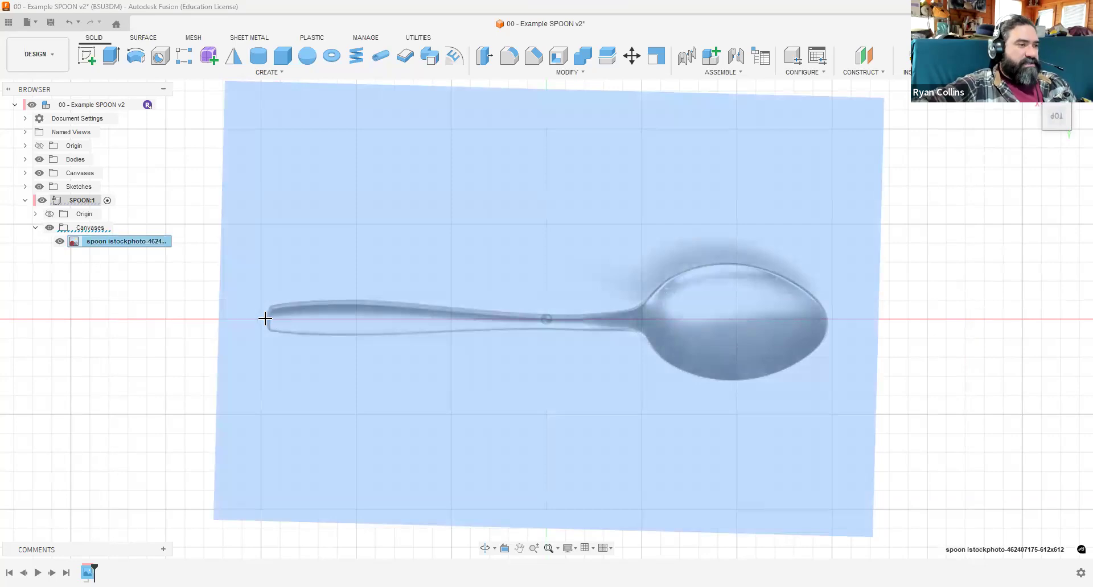
pyautogui.click(836, 328)
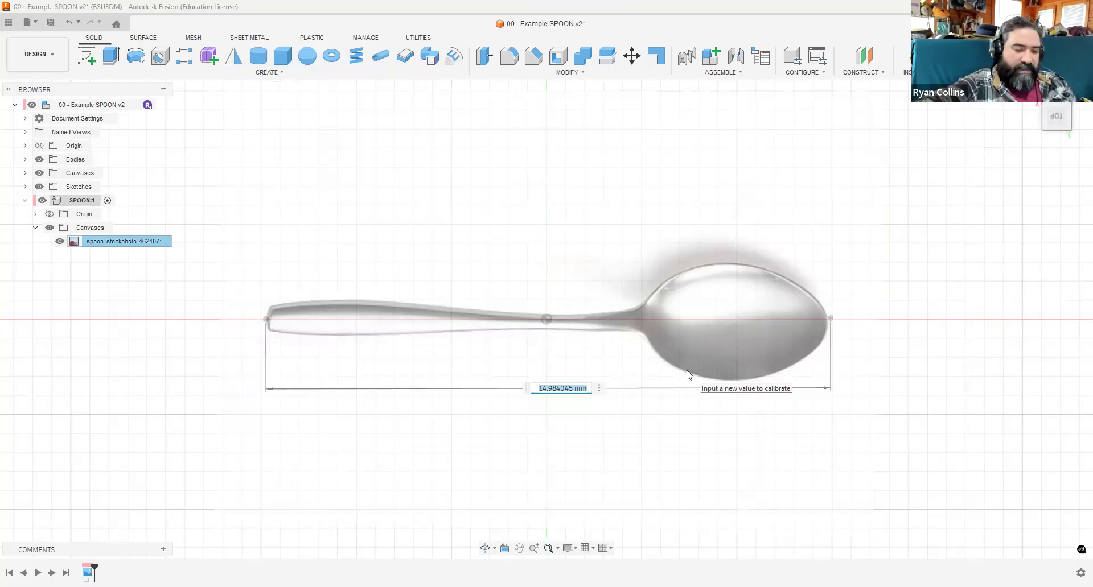
pyautogui.write('160')
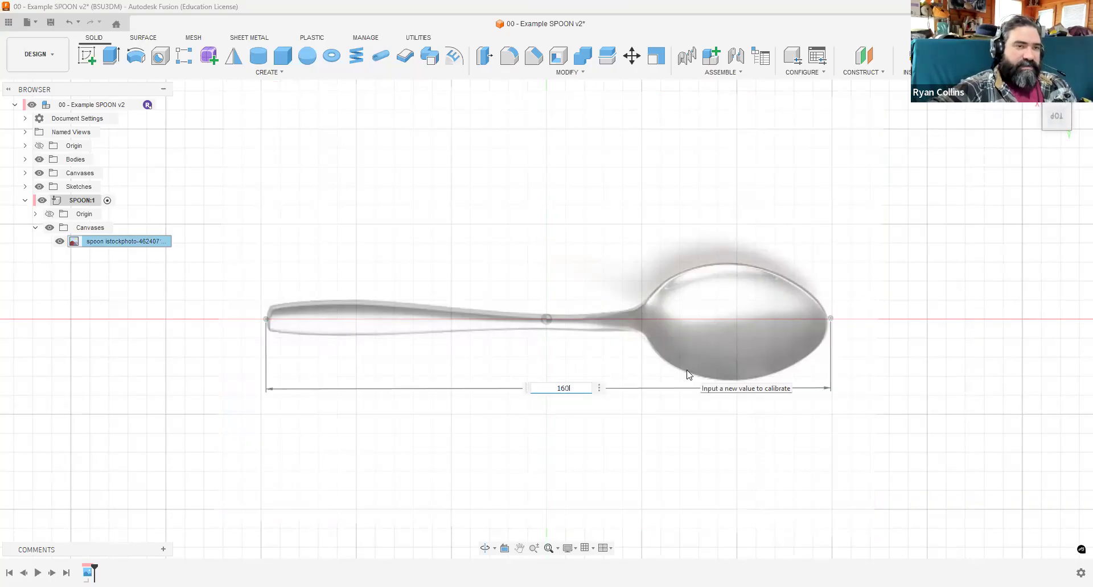
pyautogui.press('Return')
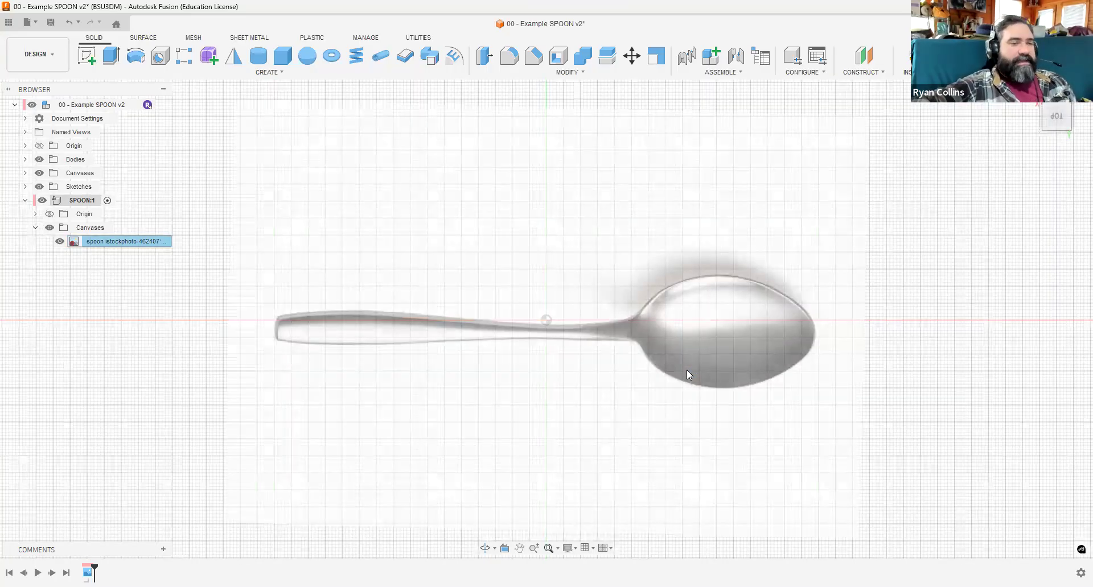
# Create a form and place a 35 mm diameter sphere on the red axis over the spoon bowl, about 50 mm from the origin.
pyautogui.click(210, 57)
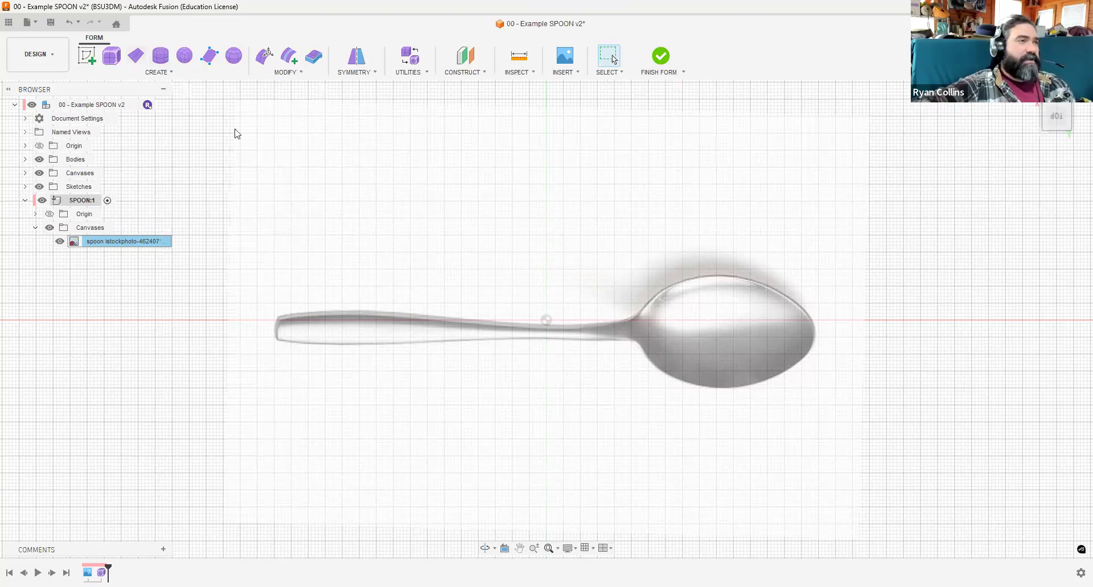
pyautogui.click(233, 56)
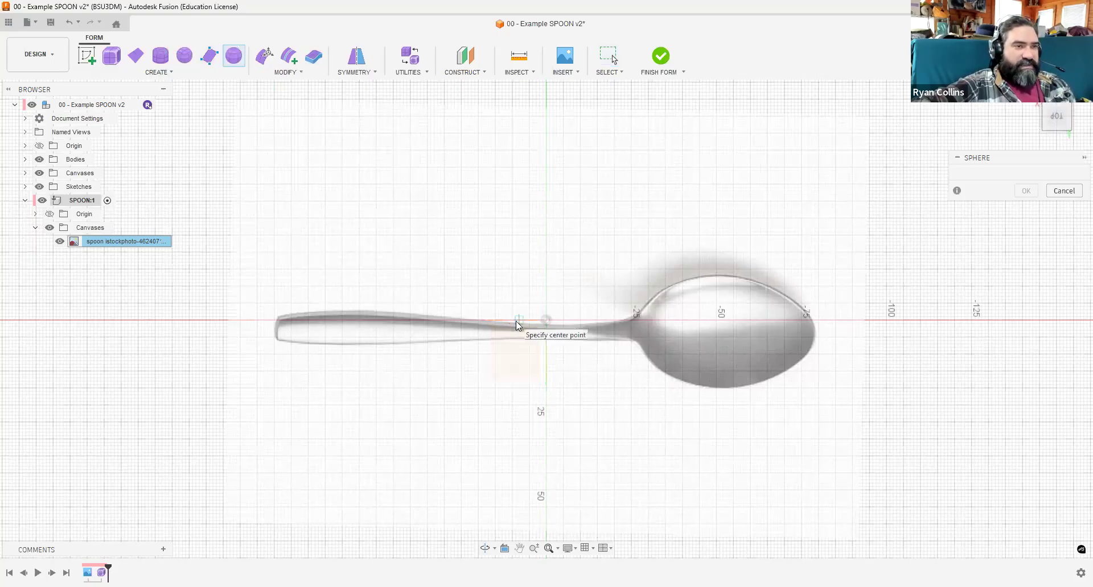
pyautogui.click(720, 320)
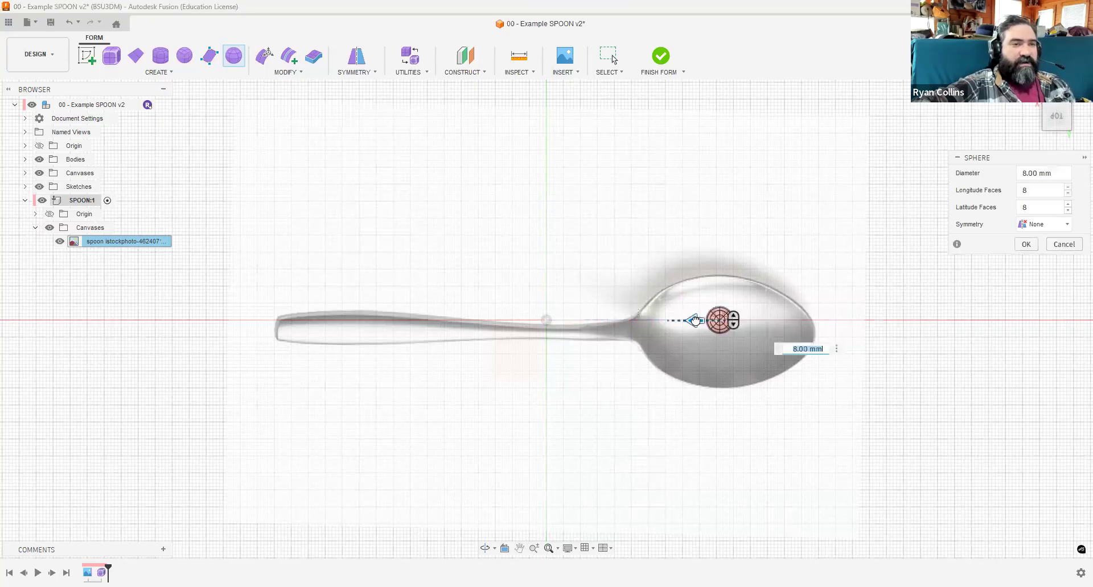
pyautogui.moveTo(640, 324); pyautogui.dragTo(635, 324)
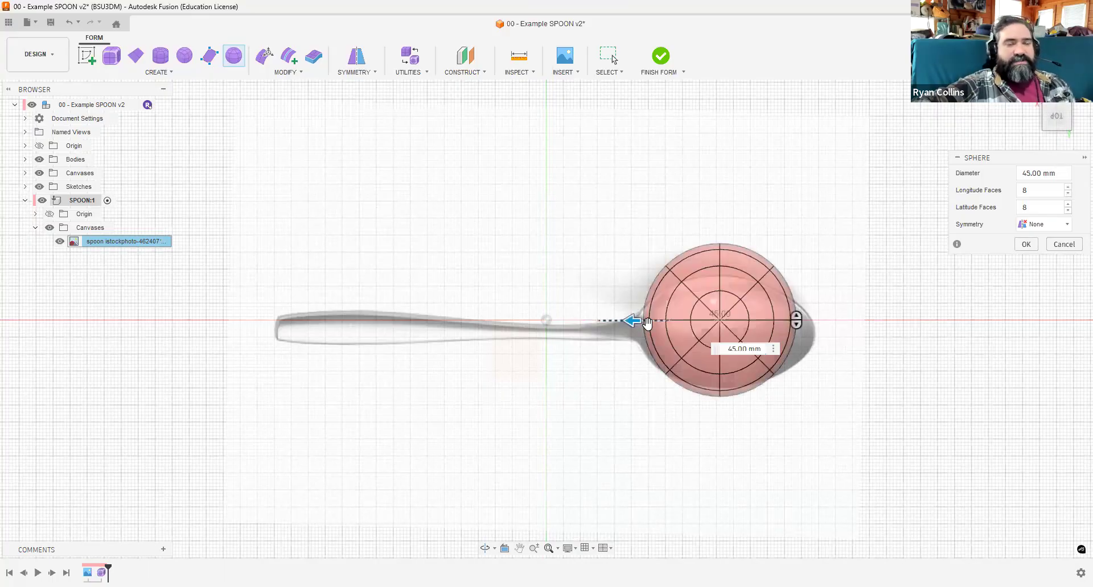
pyautogui.write('37')
pyautogui.press('Return')
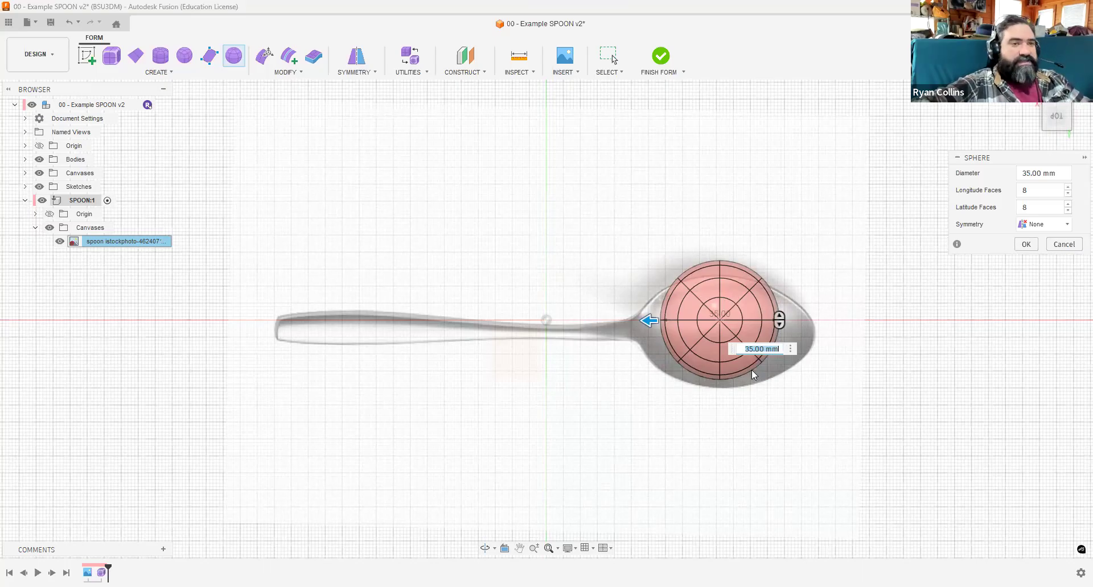
# Try 6 longitude and 6 latitude faces on the sphere and restore both counts to 8.
pyautogui.keyDown('shift'); pyautogui.moveTo(718, 322); pyautogui.dragTo(663, 393, button='middle'); pyautogui.keyUp('shift')
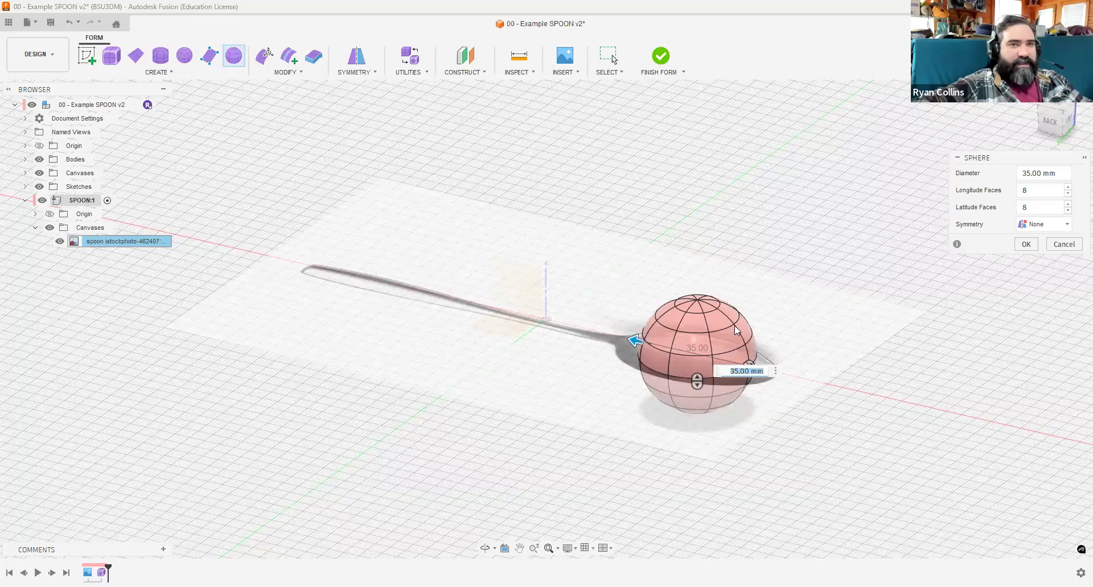
pyautogui.scroll(2, 684, 360)
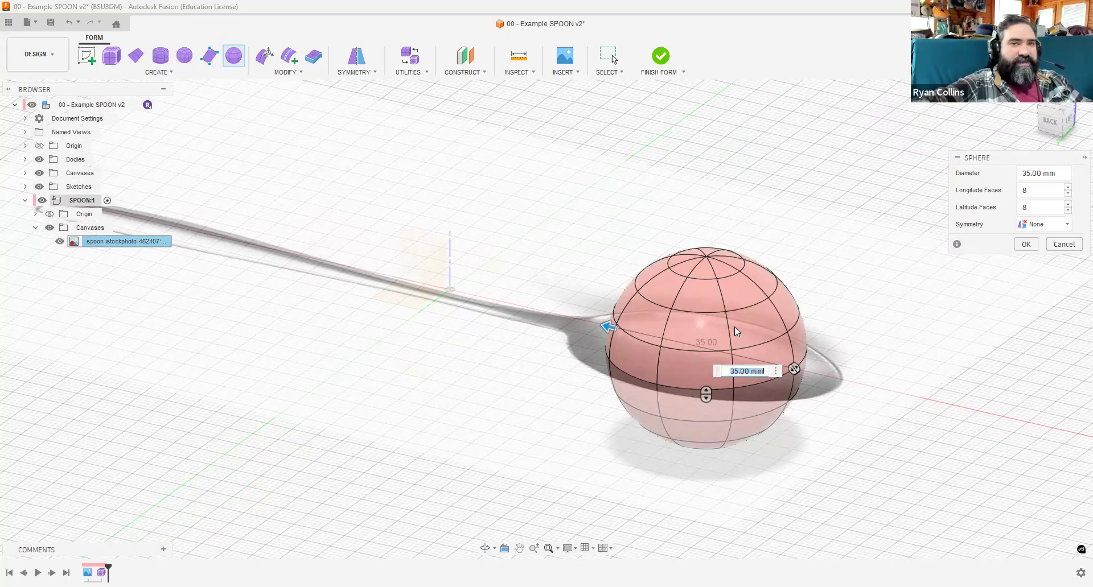
pyautogui.click(1068, 194)
pyautogui.click(1068, 194)
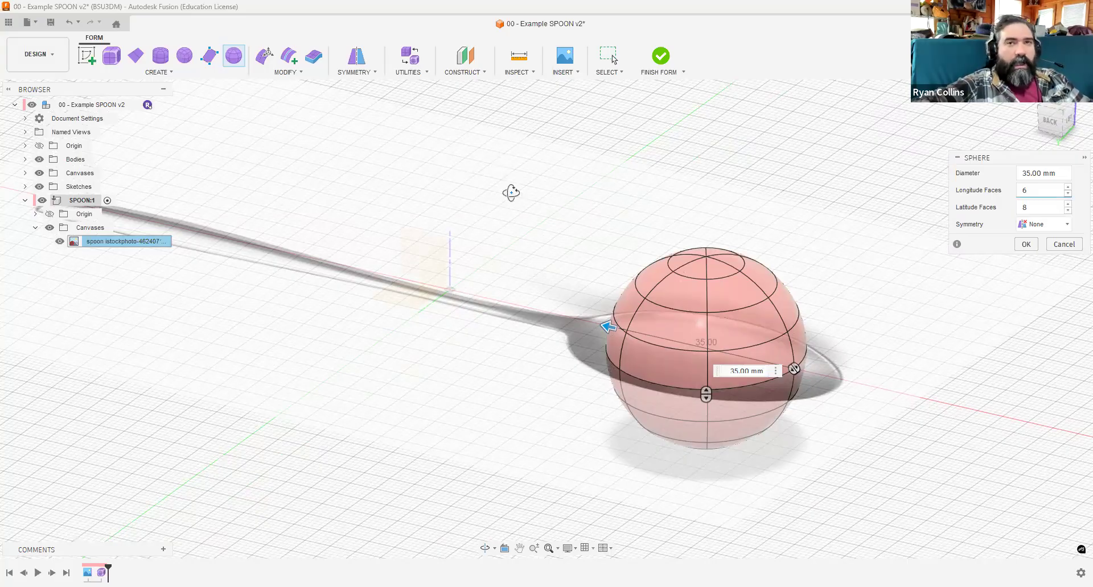
pyautogui.click(1052, 113)
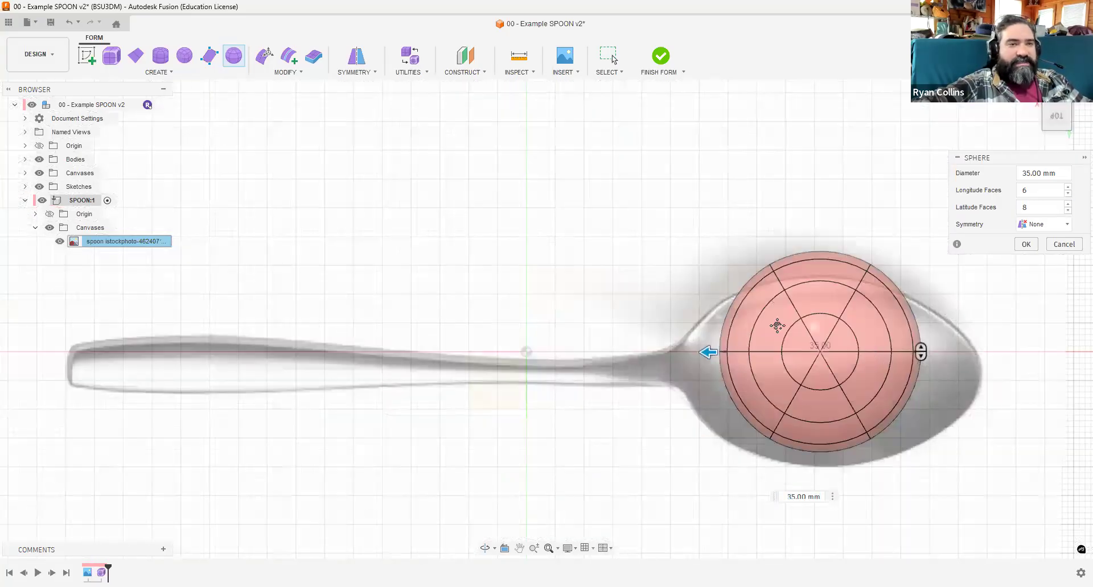
pyautogui.moveTo(777, 325); pyautogui.dragTo(685, 297, button='middle')
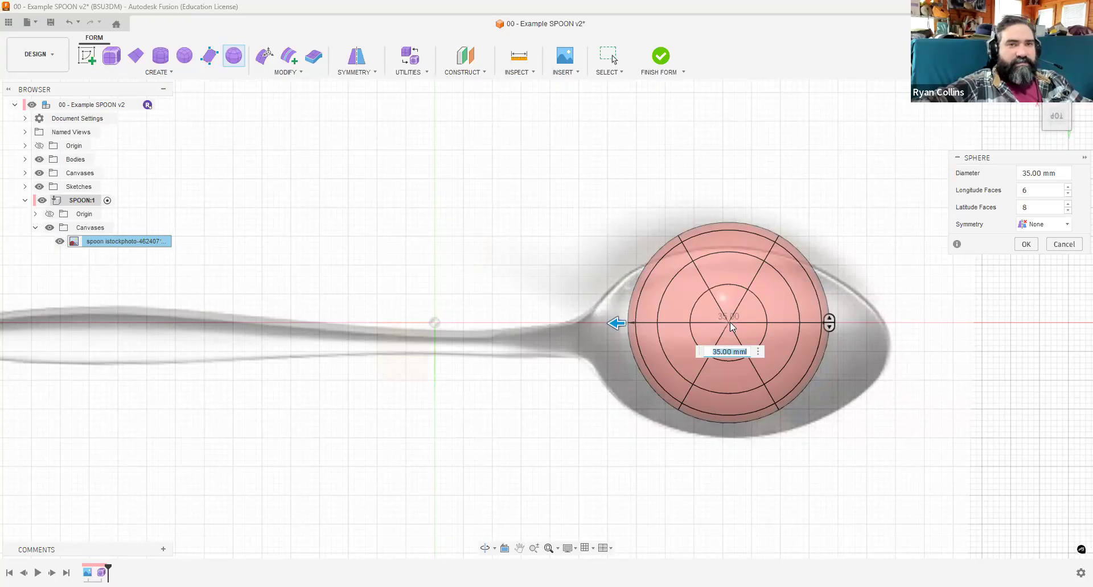
pyautogui.keyDown('shift'); pyautogui.moveTo(861, 342); pyautogui.dragTo(868, 262, button='middle'); pyautogui.keyUp('shift')
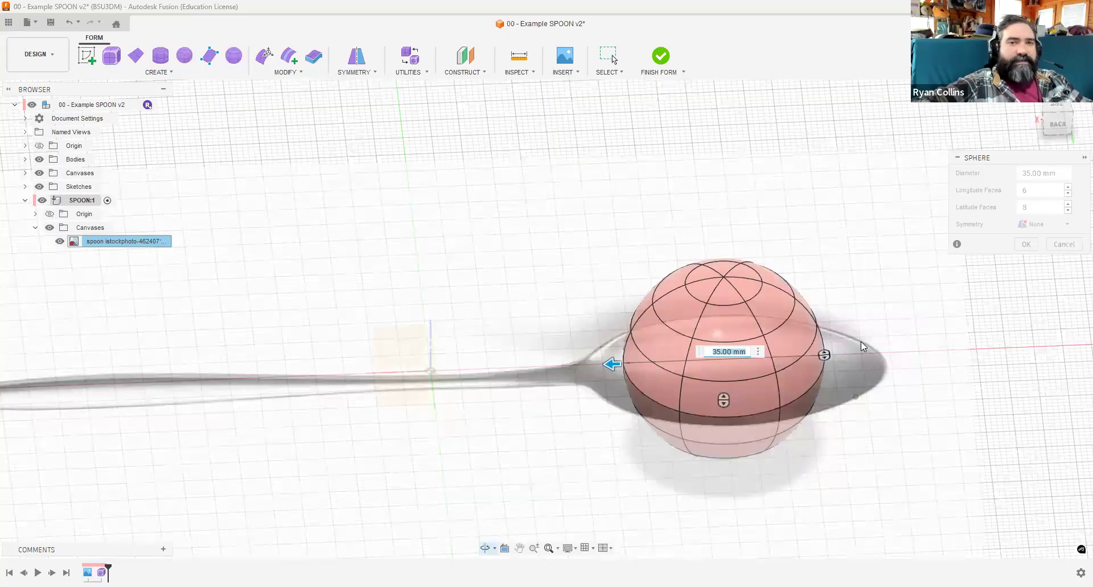
pyautogui.click(1067, 210)
pyautogui.click(1068, 210)
pyautogui.keyDown('shift'); pyautogui.moveTo(802, 321); pyautogui.dragTo(795, 342, button='middle'); pyautogui.keyUp('shift')
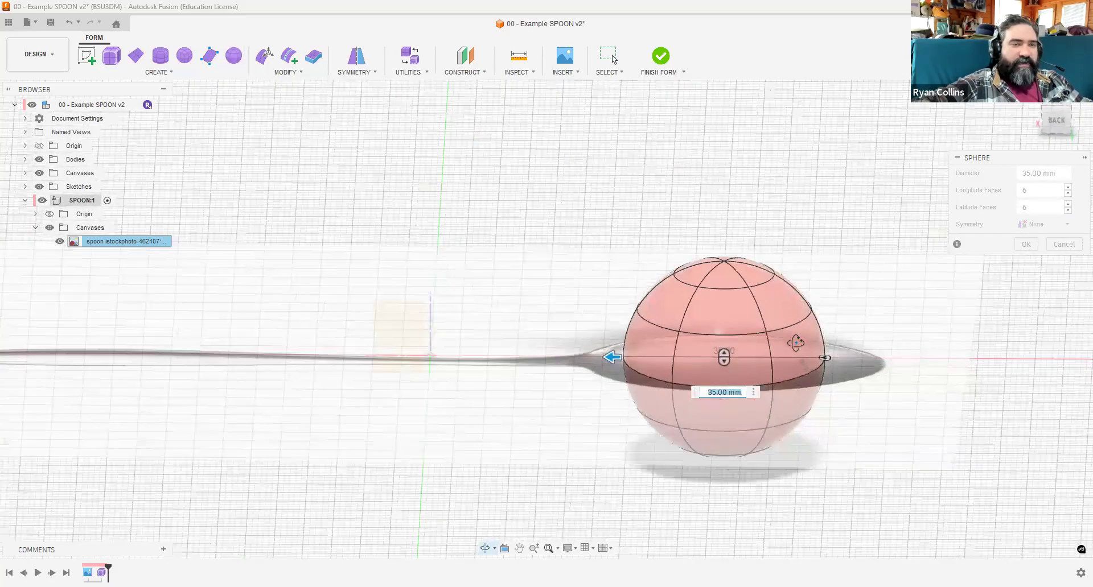
pyautogui.doubleClick(1069, 204)
pyautogui.click(1070, 189)
pyautogui.click(1070, 189)
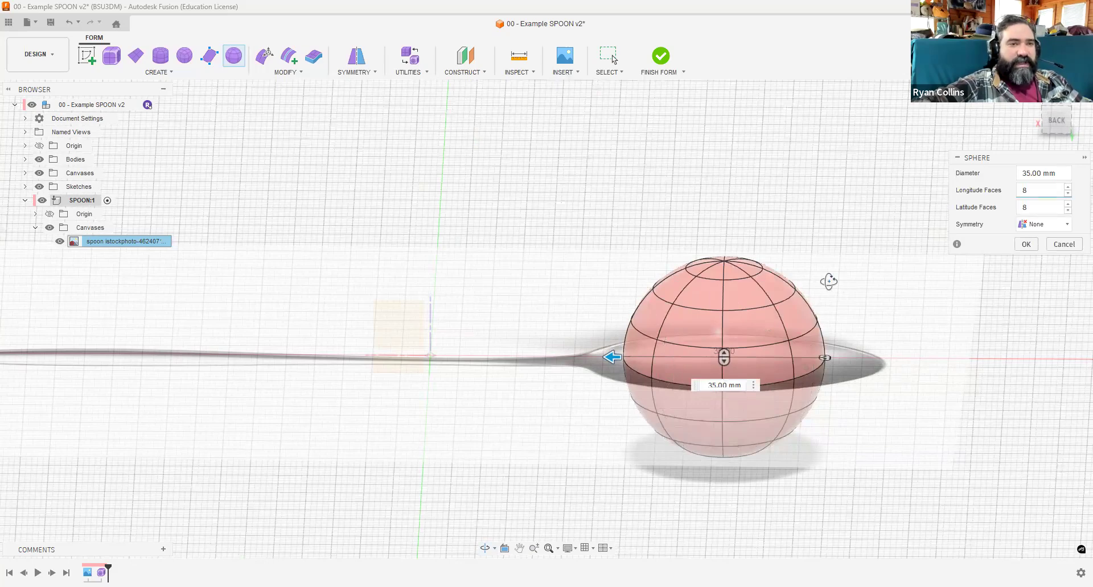
# Set the sphere's symmetry to Mirror and turn on height symmetry.
pyautogui.keyDown('shift'); pyautogui.moveTo(826, 351); pyautogui.dragTo(827, 330, button='middle'); pyautogui.keyUp('shift')
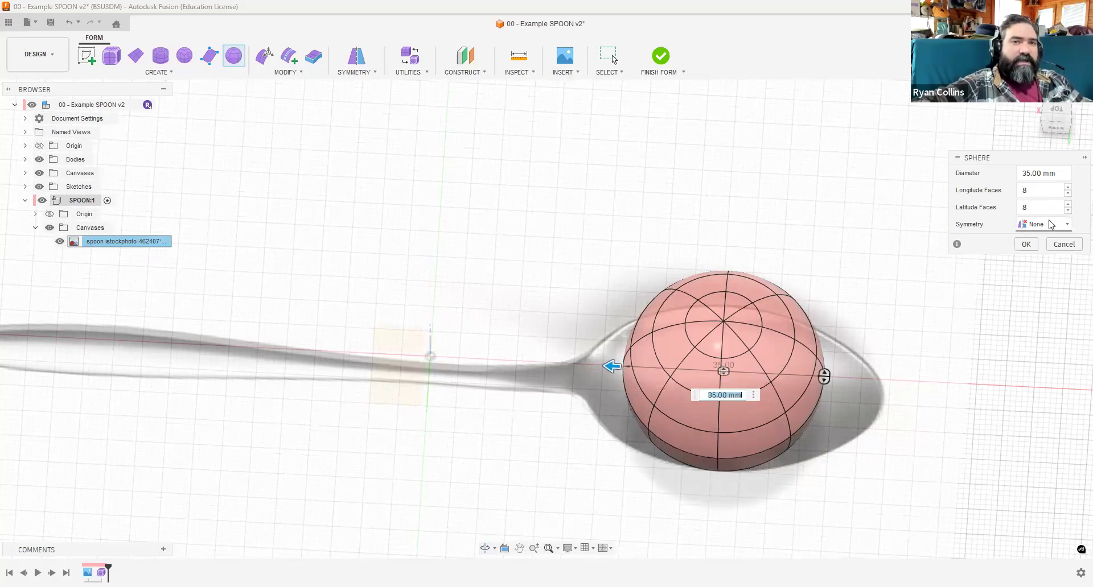
pyautogui.click(1038, 225)
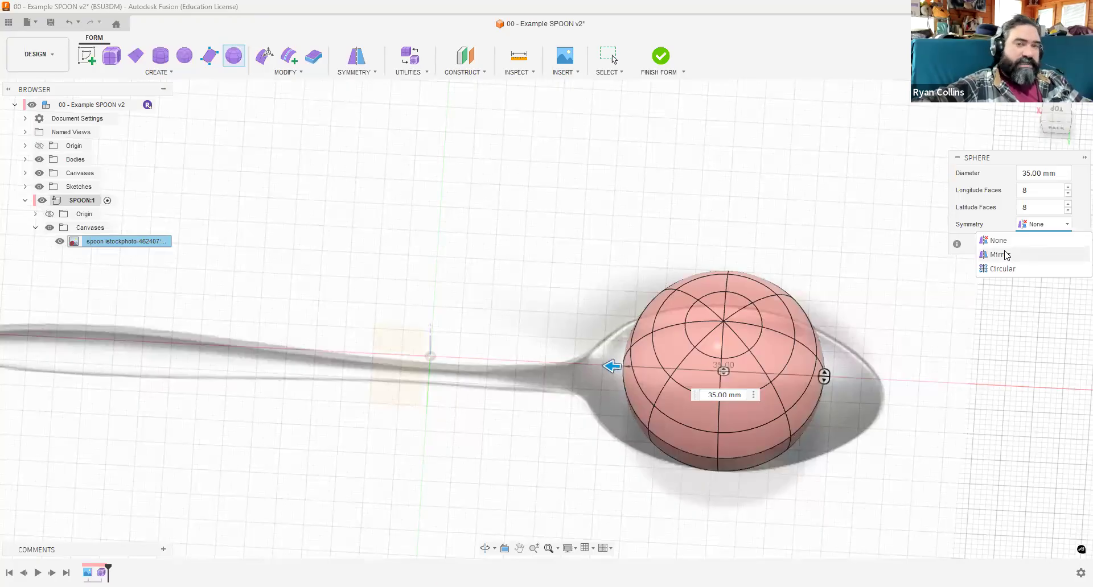
pyautogui.click(1005, 255)
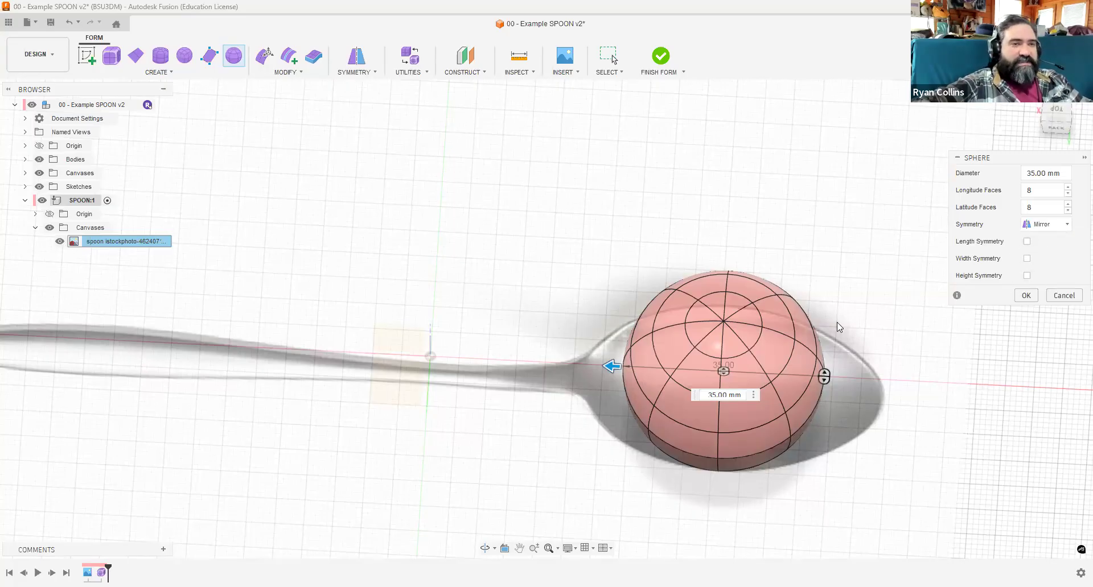
pyautogui.keyDown('shift'); pyautogui.moveTo(833, 310); pyautogui.dragTo(832, 284, button='middle'); pyautogui.keyUp('shift')
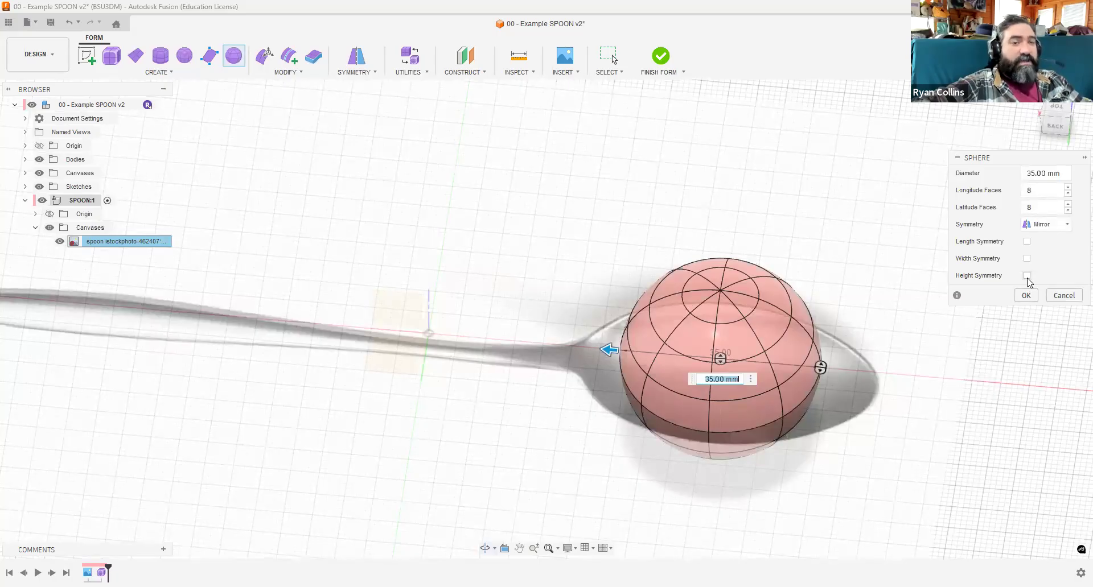
pyautogui.click(1027, 276)
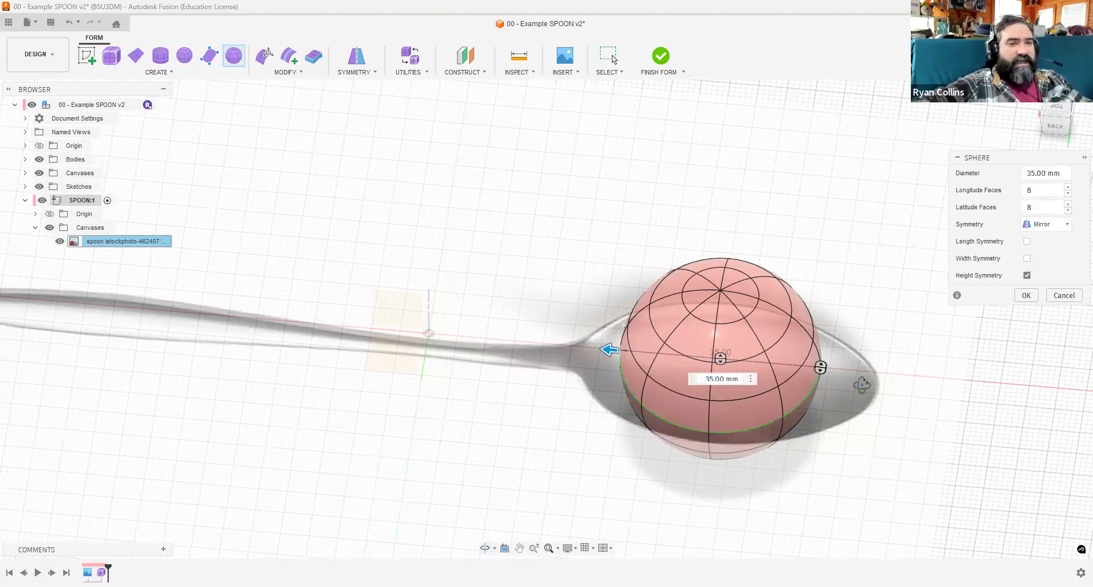
pyautogui.keyDown('shift'); pyautogui.moveTo(861, 386); pyautogui.dragTo(856, 357, button='middle'); pyautogui.keyUp('shift')
pyautogui.scroll(2, 641, 395)
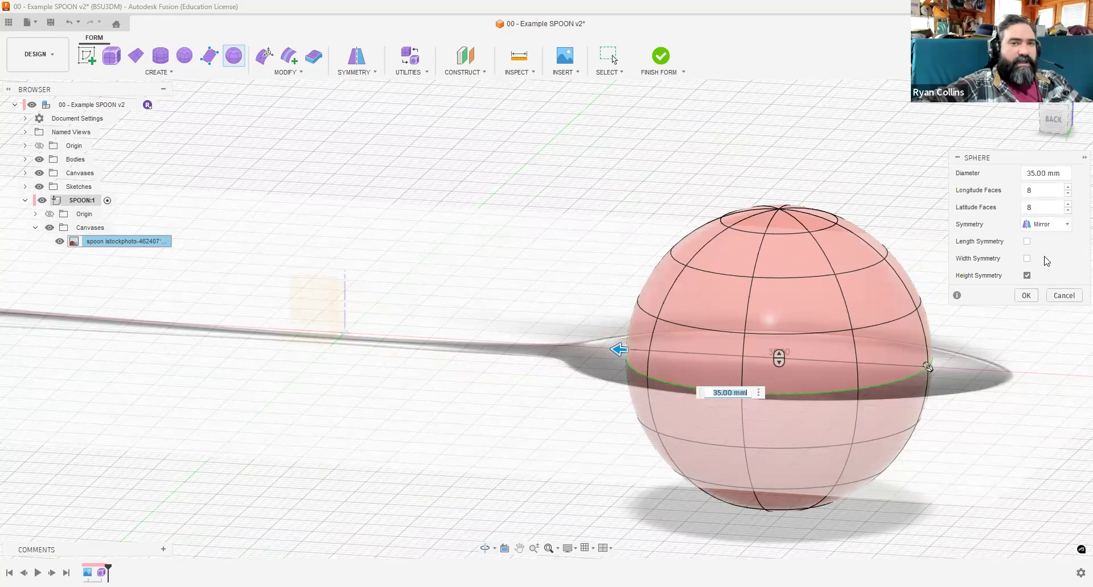
# Replace the sphere's height symmetry with length symmetry and create the sphere.
pyautogui.click(1027, 276)
pyautogui.click(1027, 242)
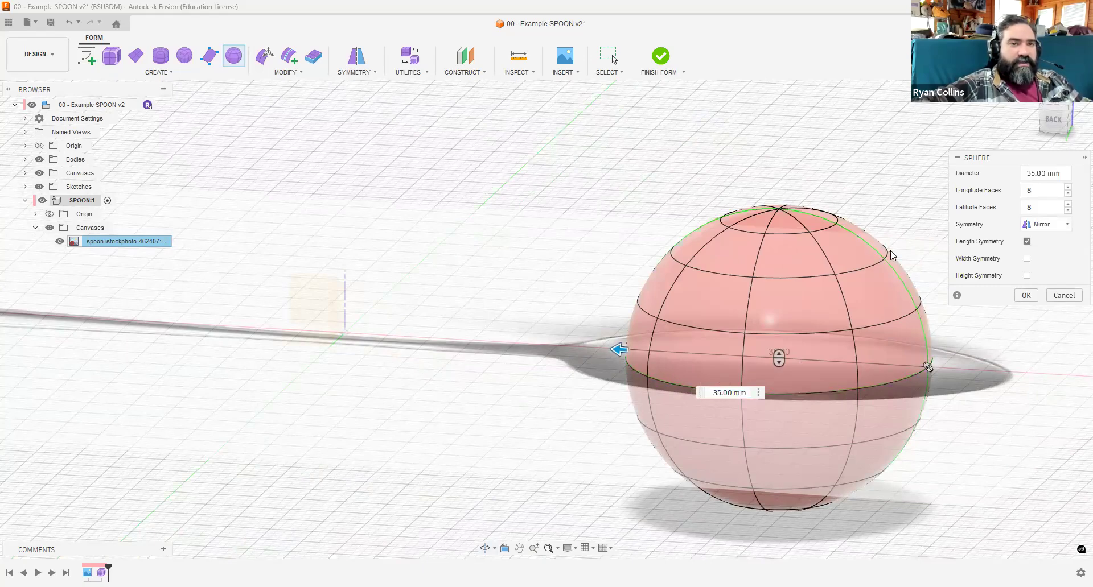
pyautogui.keyDown('shift'); pyautogui.moveTo(891, 256); pyautogui.dragTo(908, 318, button='middle'); pyautogui.keyUp('shift')
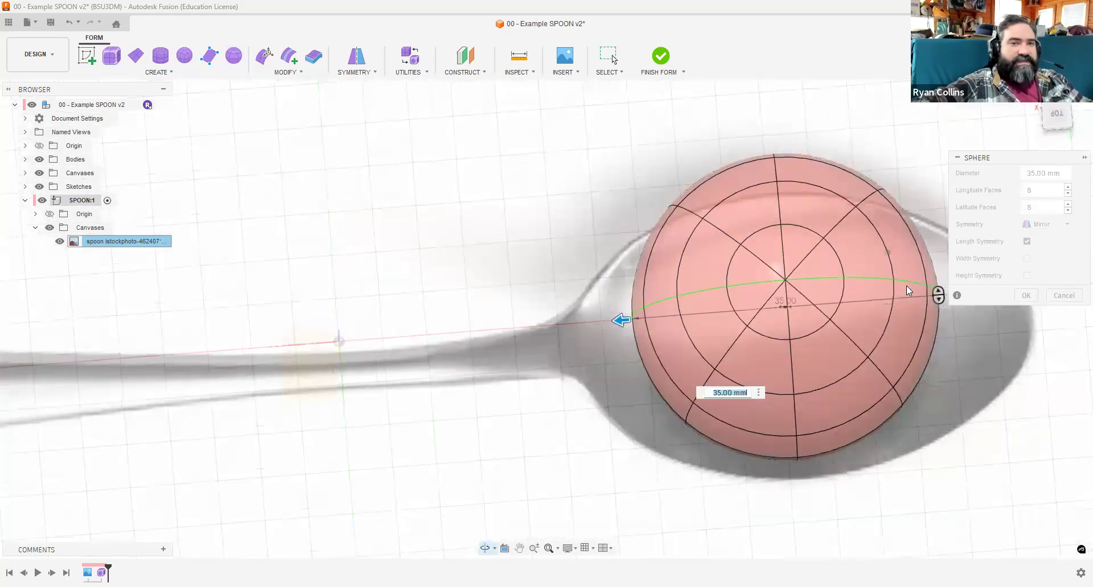
pyautogui.moveTo(830, 340)
pyautogui.keyDown('shift'); pyautogui.mouseDown(button='middle')
pyautogui.moveTo(831, 260)
pyautogui.moveTo(827, 342)
pyautogui.mouseUp(button='middle'); pyautogui.keyUp('shift')
pyautogui.keyDown('shift'); pyautogui.moveTo(772, 181); pyautogui.dragTo(773, 263, button='middle'); pyautogui.keyUp('shift')
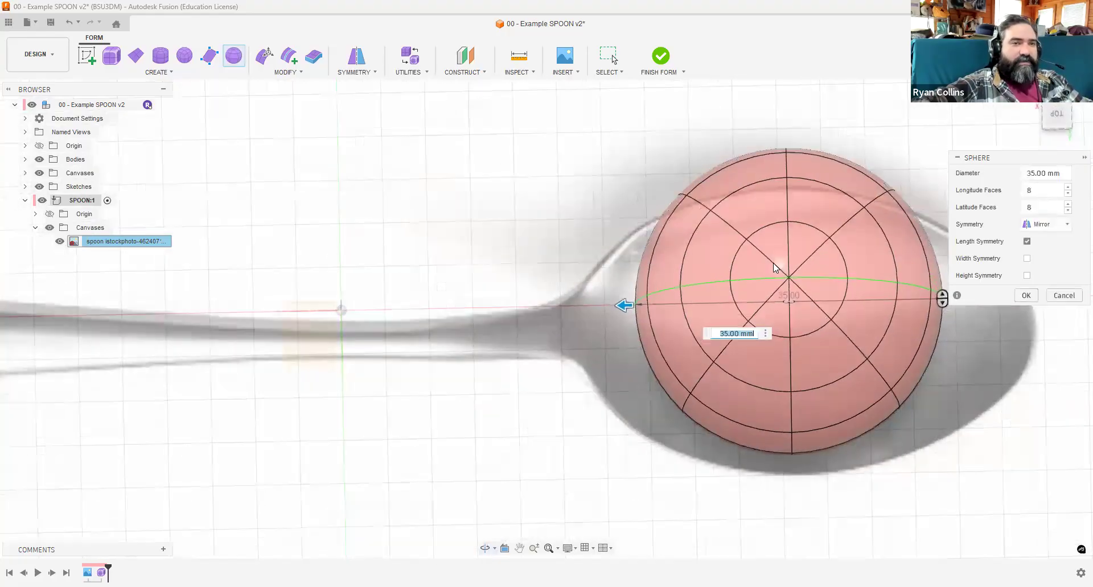
pyautogui.click(1057, 114)
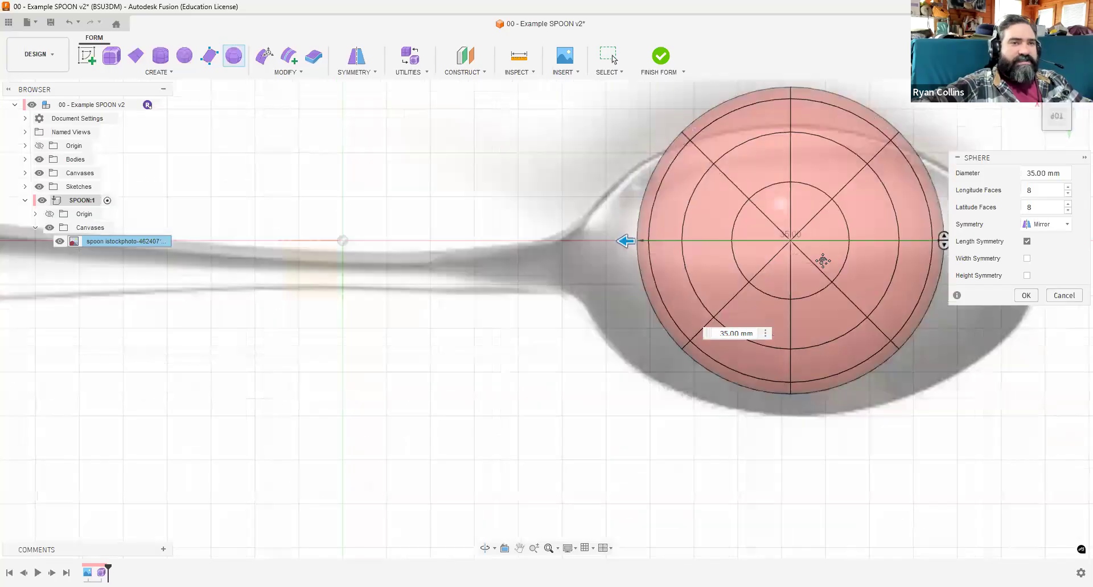
pyautogui.moveTo(822, 261); pyautogui.dragTo(715, 256, button='middle')
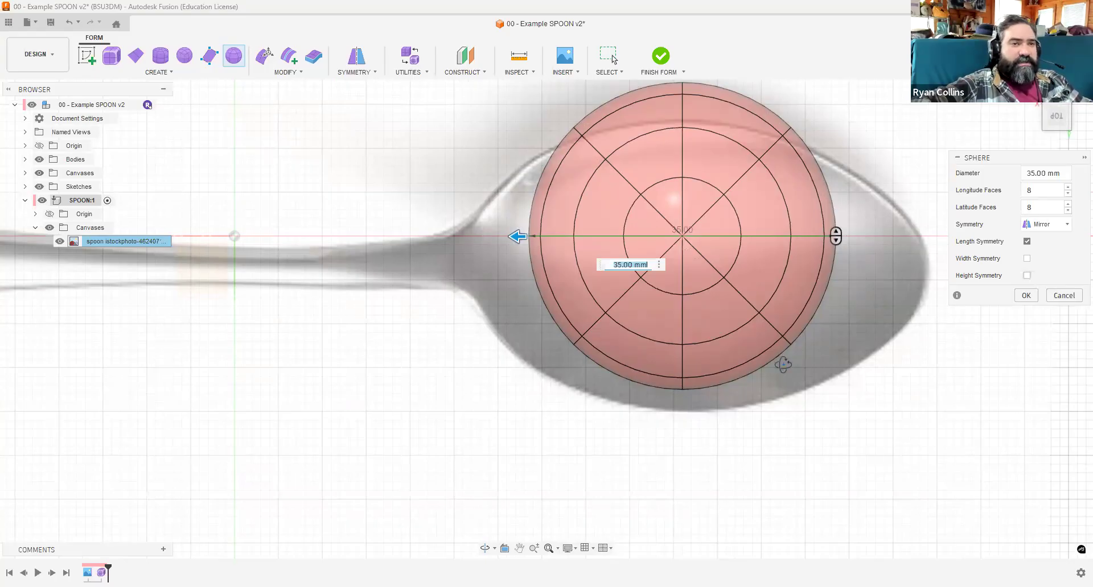
pyautogui.keyDown('shift'); pyautogui.moveTo(797, 397); pyautogui.dragTo(837, 329, button='middle'); pyautogui.keyUp('shift')
pyautogui.click(1027, 276)
pyautogui.click(1026, 275)
pyautogui.click(1027, 296)
# Delete all faces of the sphere's upper half from the back view, leaving an open bowl.
pyautogui.keyDown('shift'); pyautogui.moveTo(781, 274); pyautogui.dragTo(826, 242, button='middle'); pyautogui.keyUp('shift')
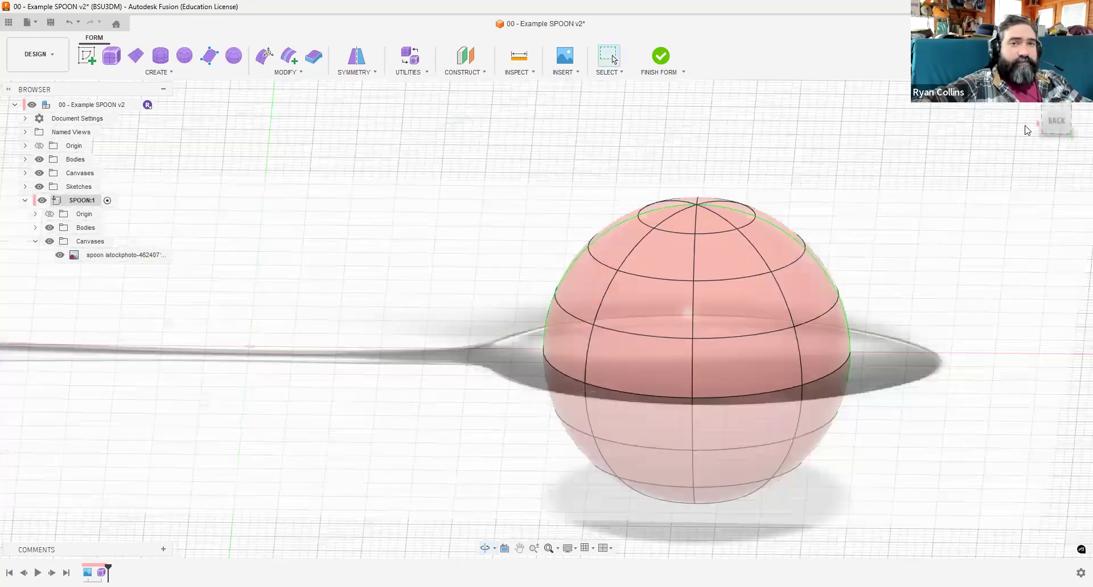
pyautogui.click(1056, 122)
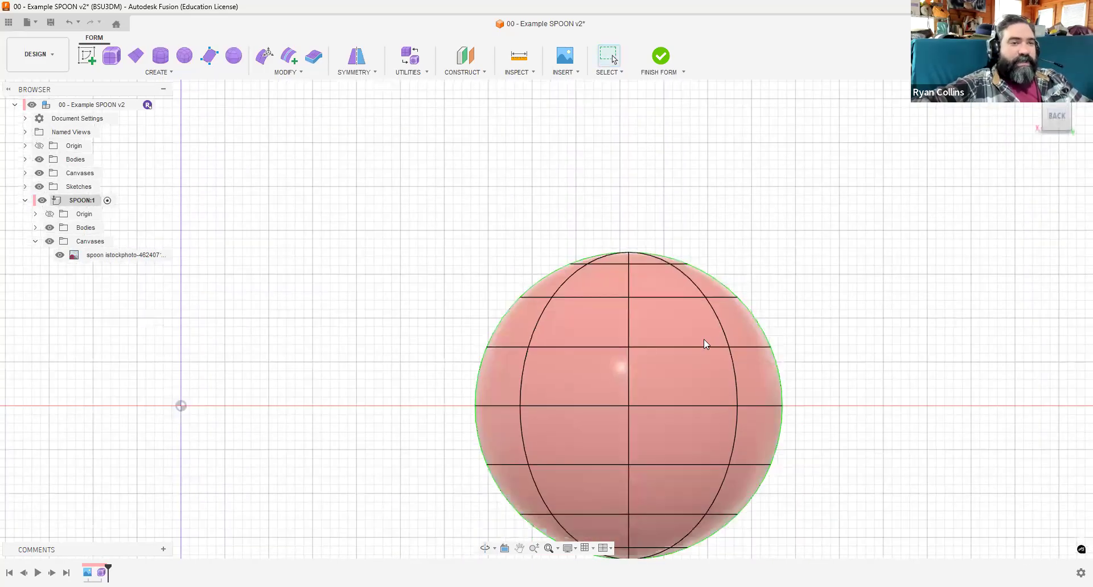
pyautogui.keyDown('shift'); pyautogui.moveTo(702, 371); pyautogui.dragTo(703, 374, button='middle'); pyautogui.keyUp('shift')
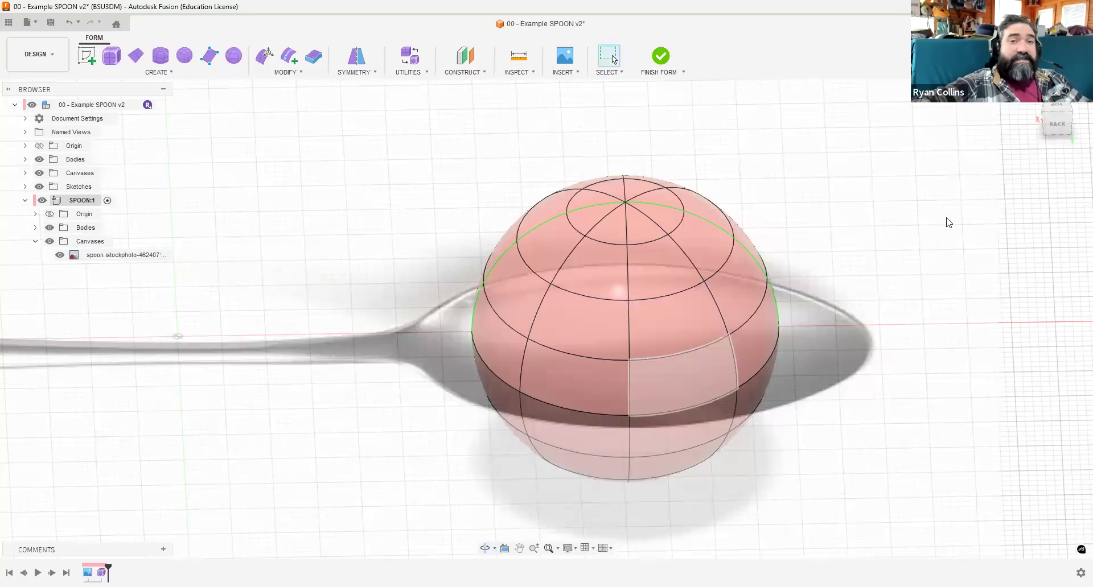
pyautogui.click(1057, 123)
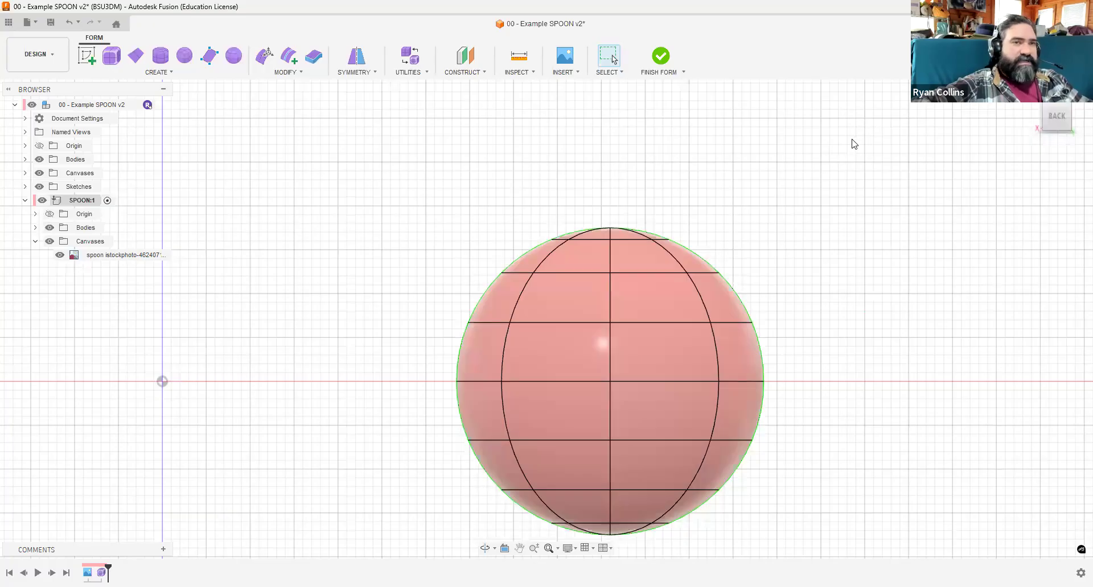
pyautogui.moveTo(901, 164); pyautogui.dragTo(369, 360)
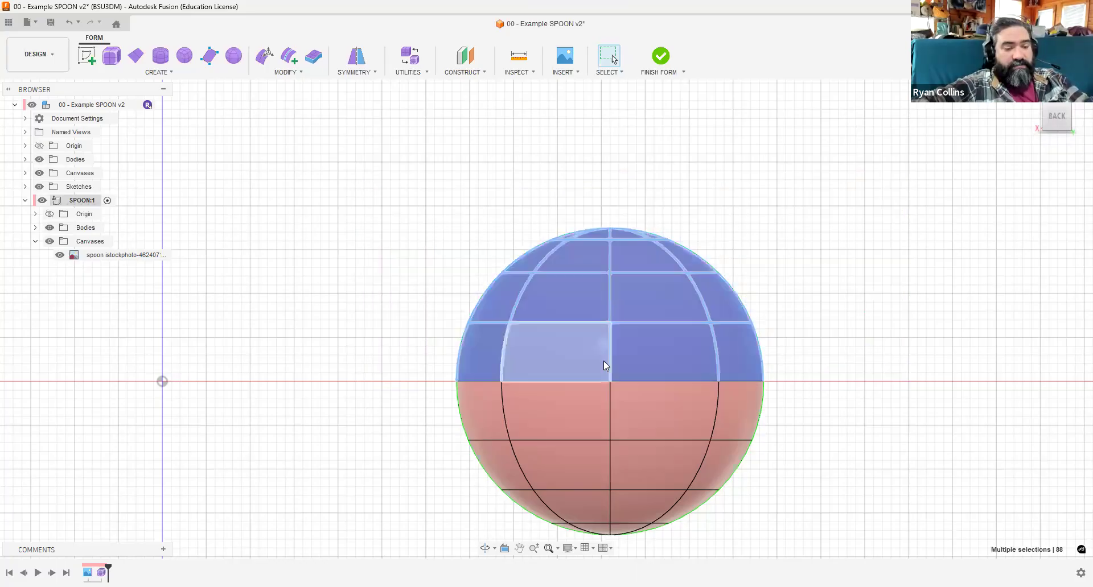
pyautogui.press('Delete')
pyautogui.keyDown('shift'); pyautogui.moveTo(825, 279); pyautogui.dragTo(766, 273, button='middle'); pyautogui.keyUp('shift')
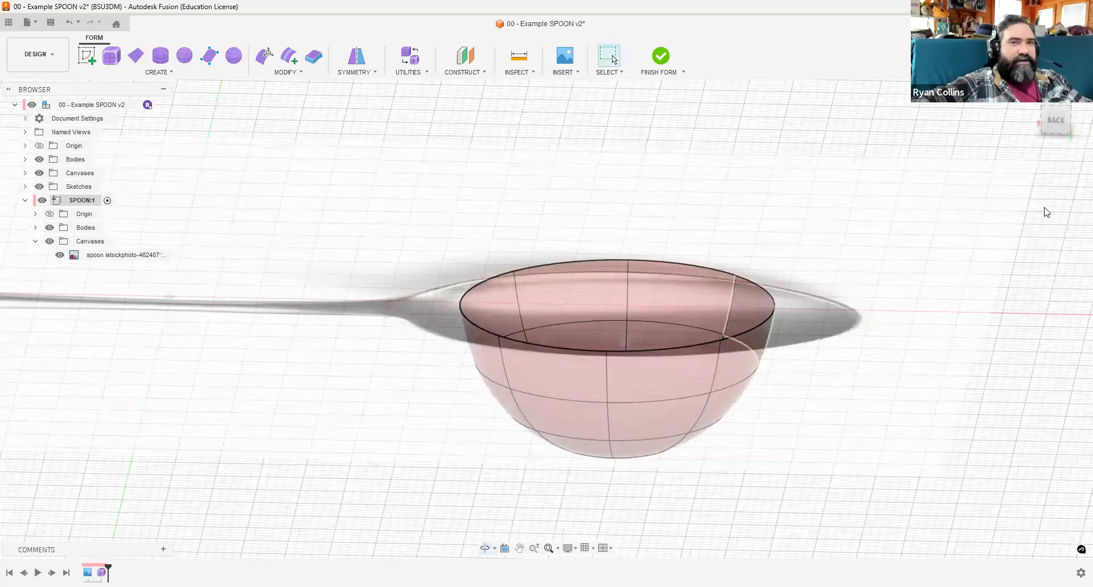
# Start Edit Form on the bowl, test the all-entities filter on one face, and restrict selection to vertices.
pyautogui.click(266, 58)
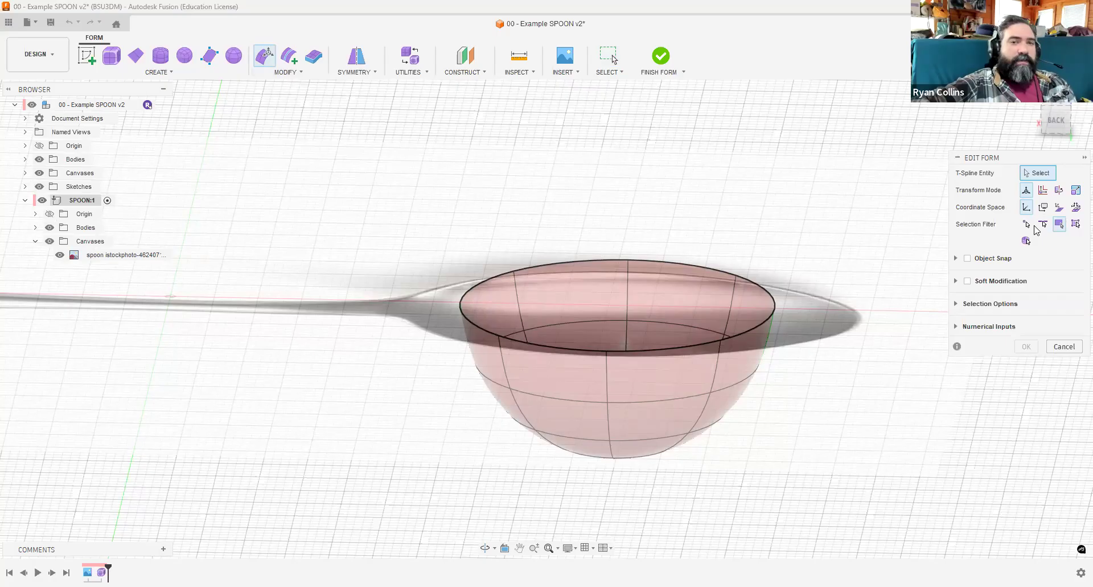
pyautogui.click(1076, 223)
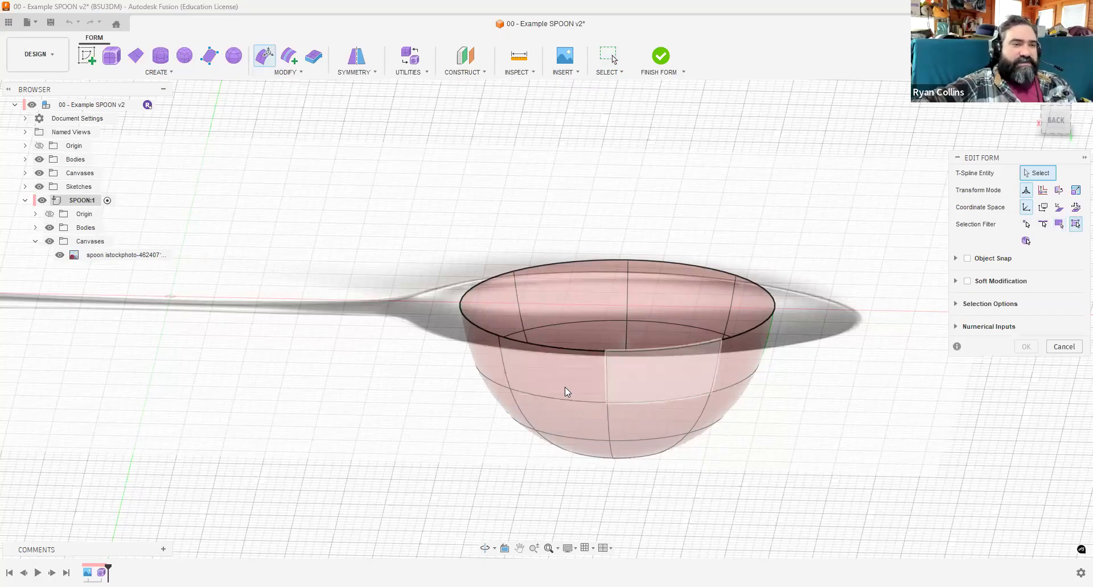
pyautogui.click(546, 371)
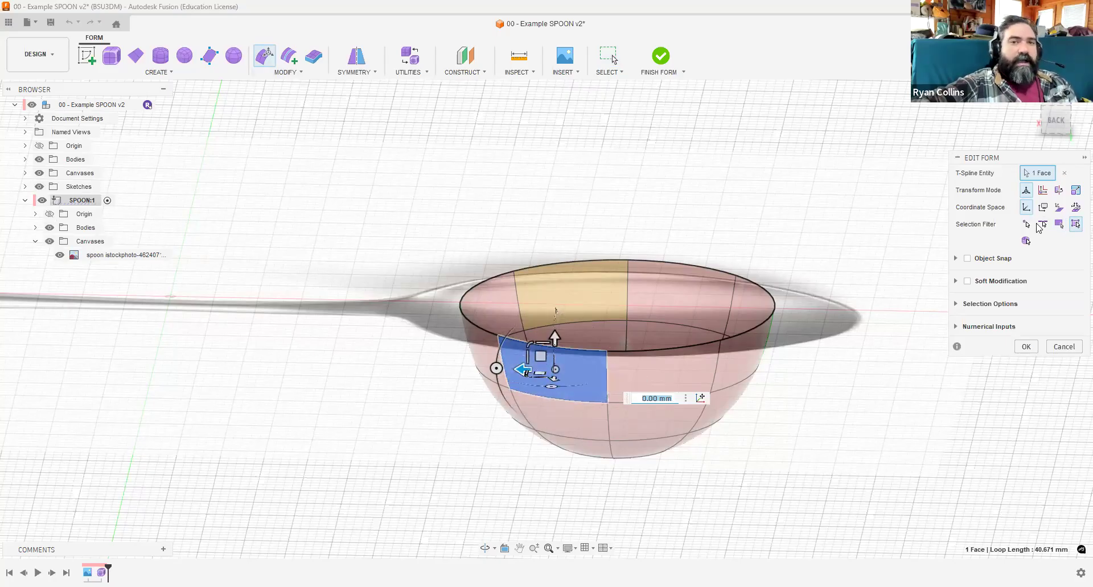
pyautogui.click(1028, 225)
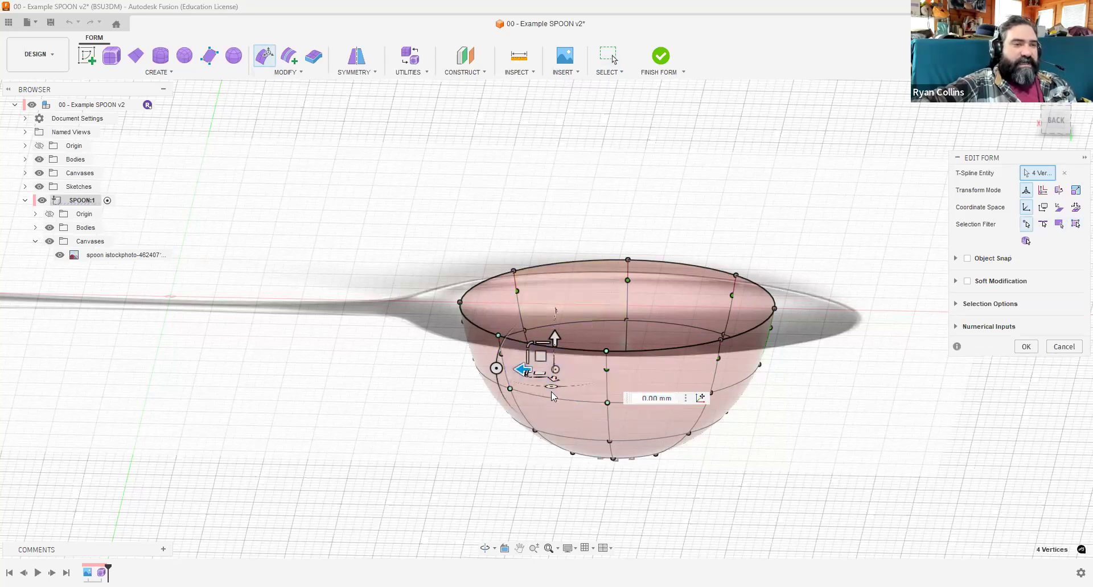
pyautogui.click(522, 402)
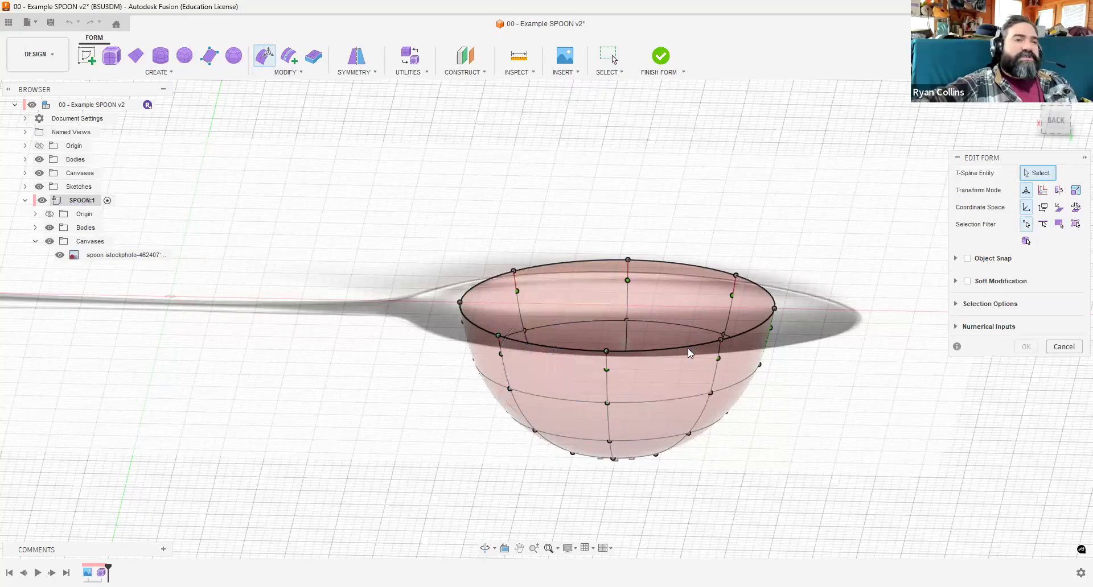
# From the back view, raise all of the bowl's vertices below the rim by 4 mm to make it shallower.
pyautogui.click(1056, 121)
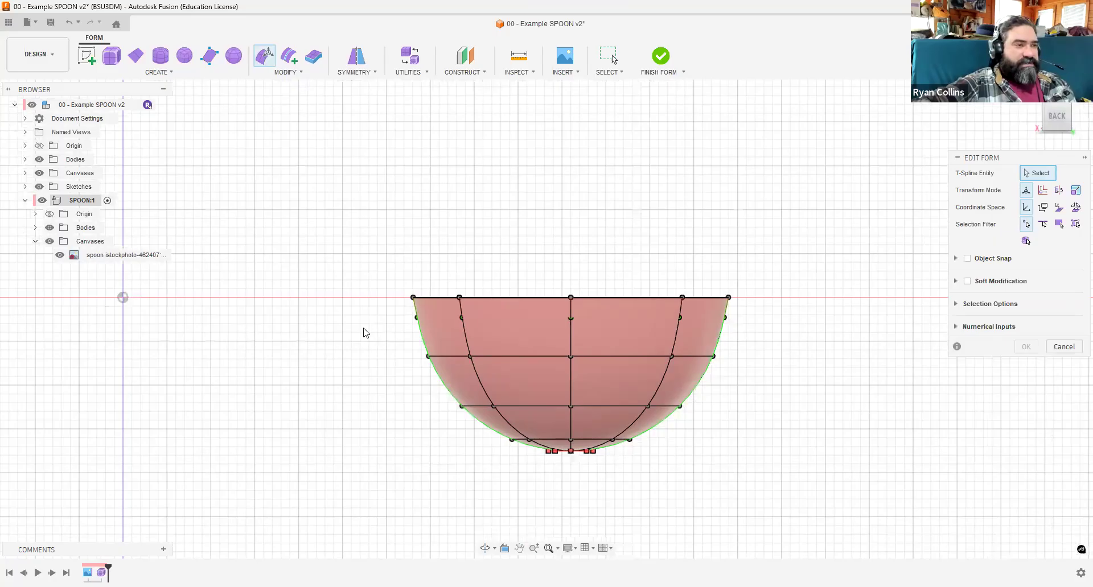
pyautogui.moveTo(357, 326); pyautogui.dragTo(761, 510)
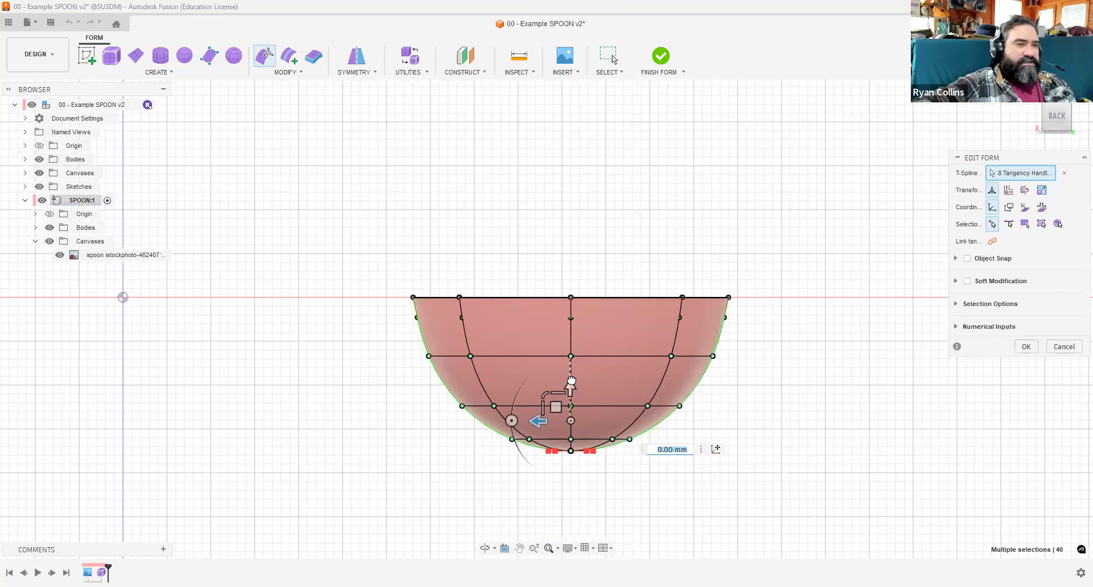
pyautogui.write('3')
pyautogui.press('Return')
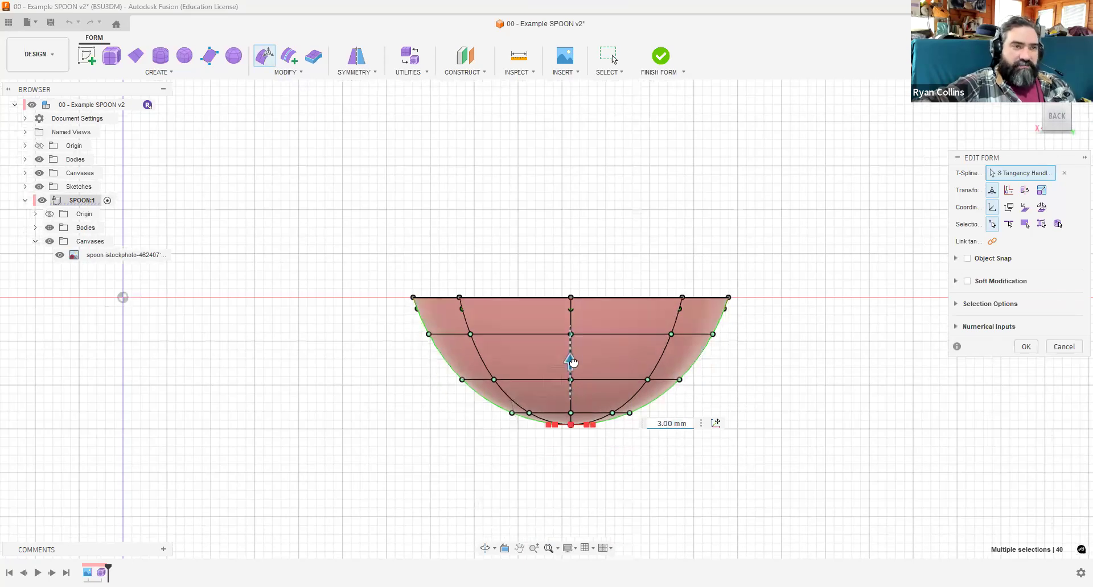
pyautogui.write('4')
pyautogui.press('Return')
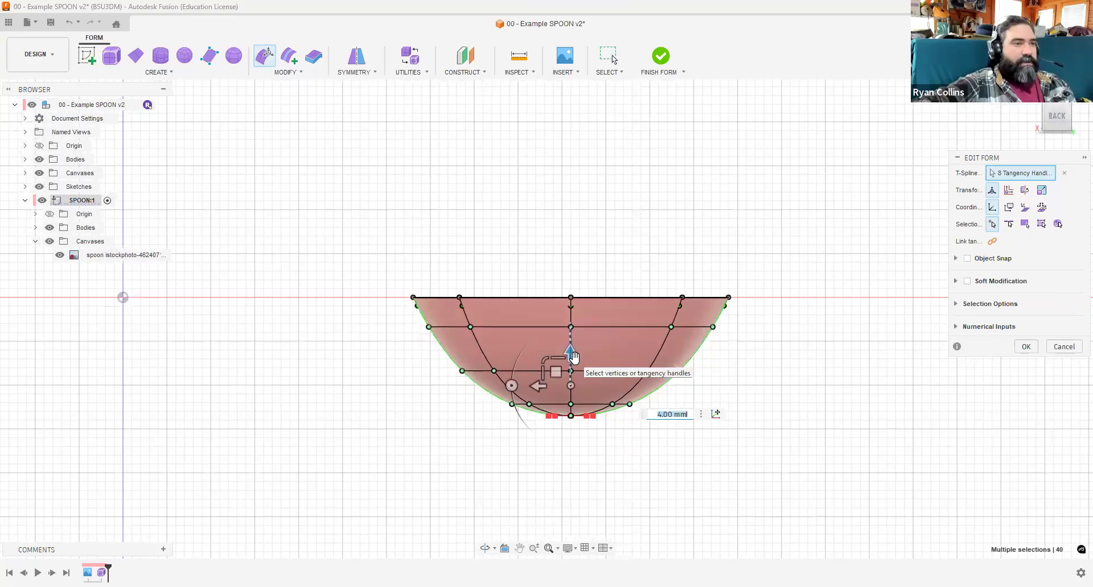
# Raise the bowl's two lowest vertex rows and its bottom point by 3 mm, leaving the upper rows alone.
pyautogui.click(465, 331)
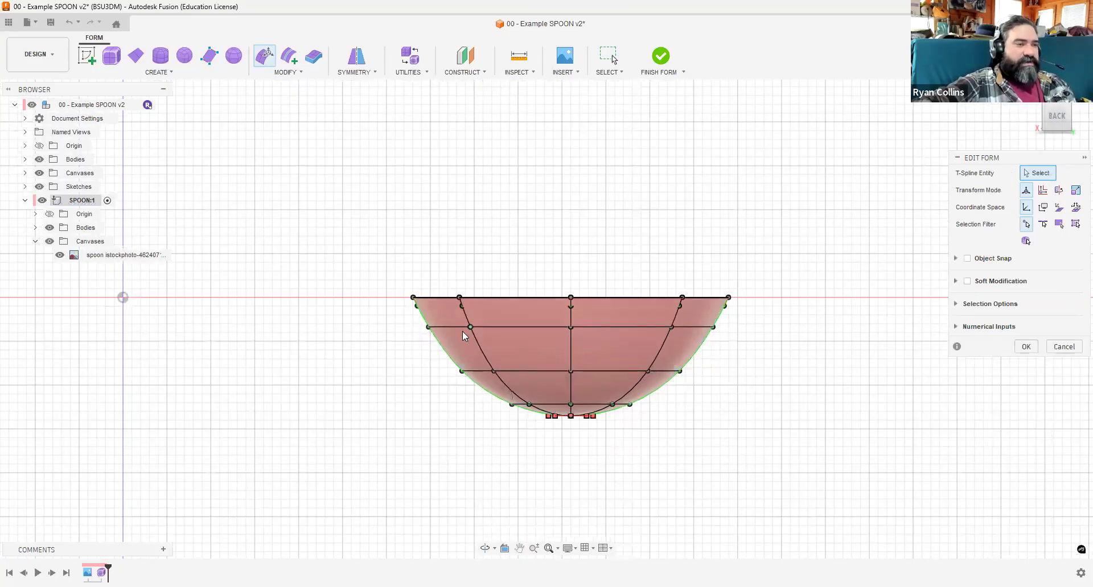
pyautogui.moveTo(397, 350); pyautogui.dragTo(725, 461)
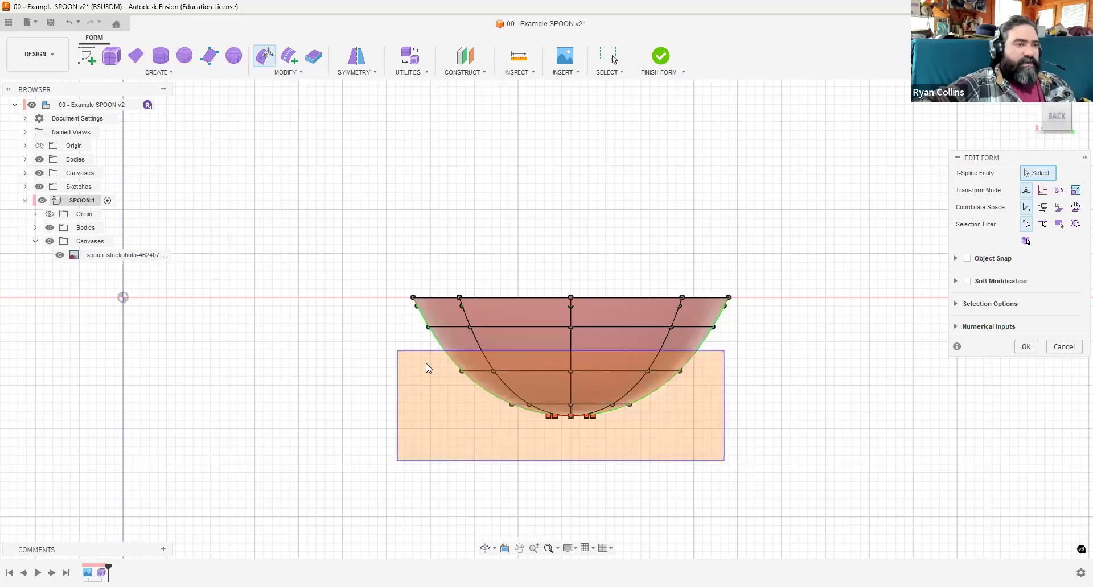
pyautogui.moveTo(427, 365); pyautogui.dragTo(666, 437)
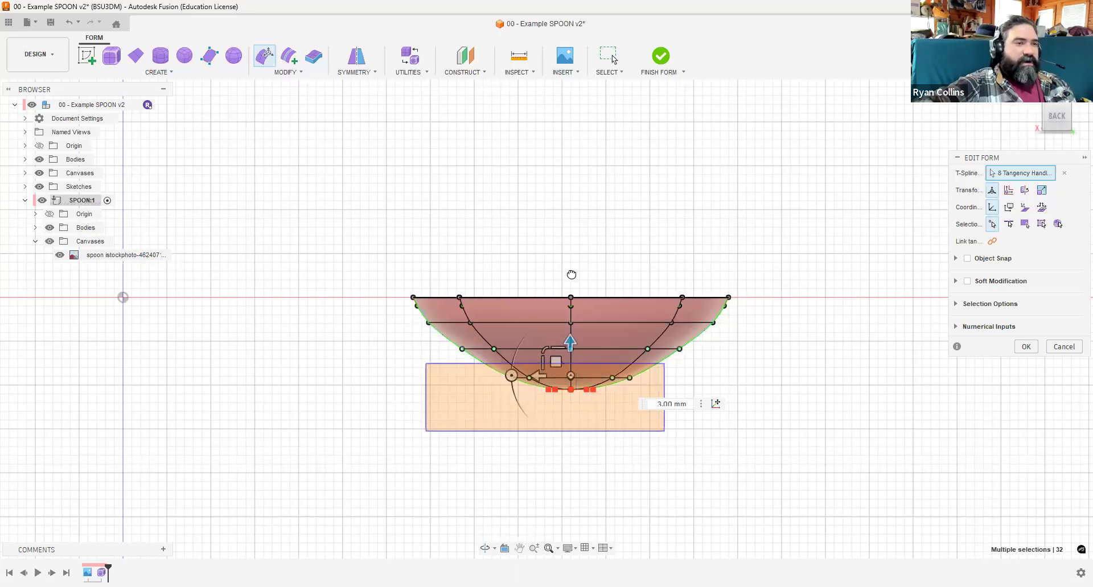
# Undo the 14 mm move of the bowl's lowest vertices and raise them only slightly in the back view.
pyautogui.keyDown('shift'); pyautogui.moveTo(551, 442); pyautogui.dragTo(551, 420, button='middle'); pyautogui.keyUp('shift')
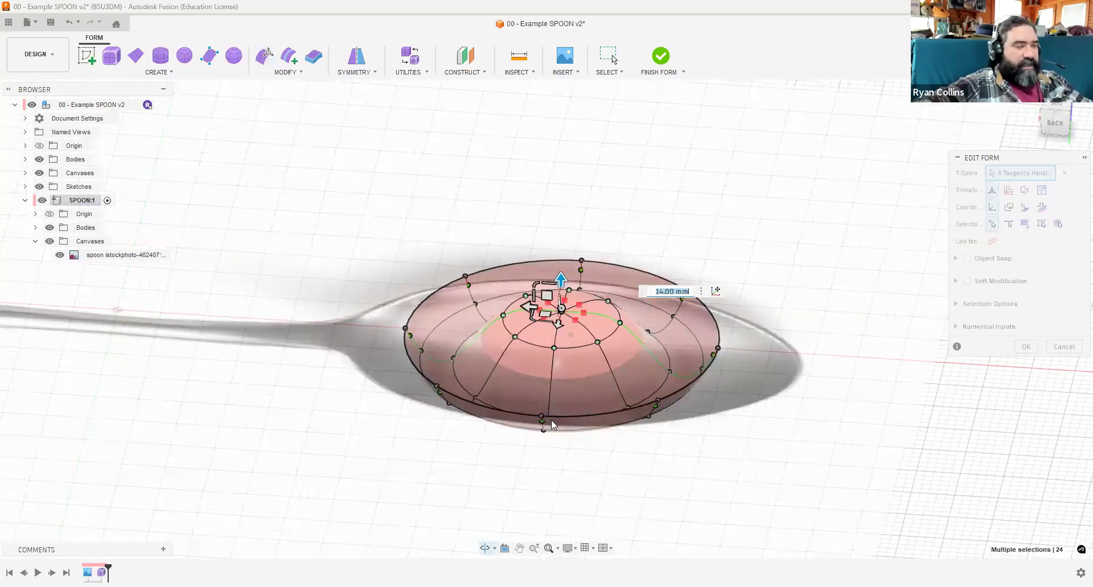
pyautogui.hotkey('ctrl', 'z')
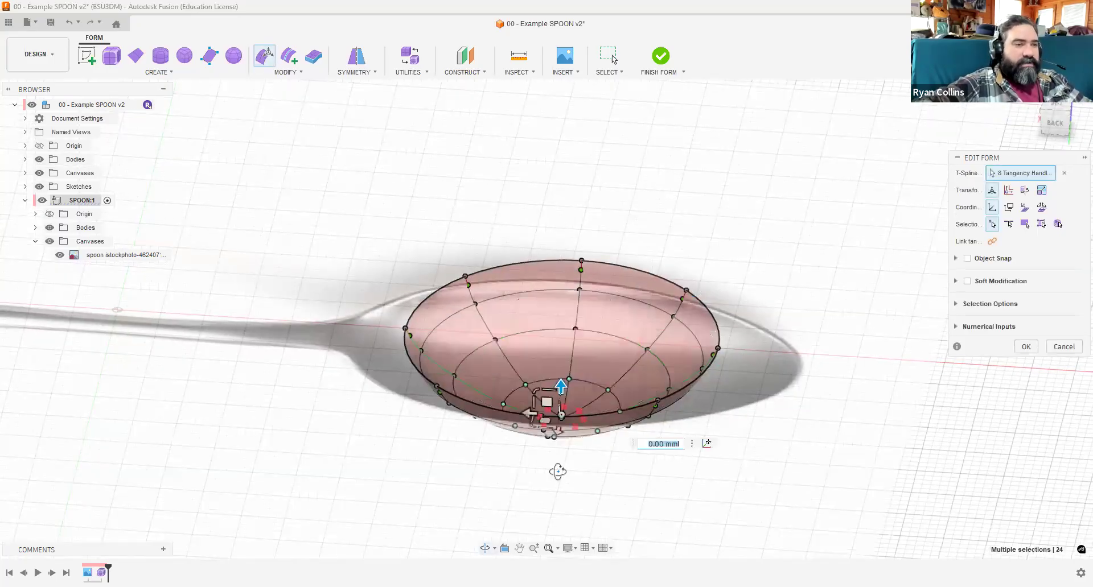
pyautogui.click(1053, 120)
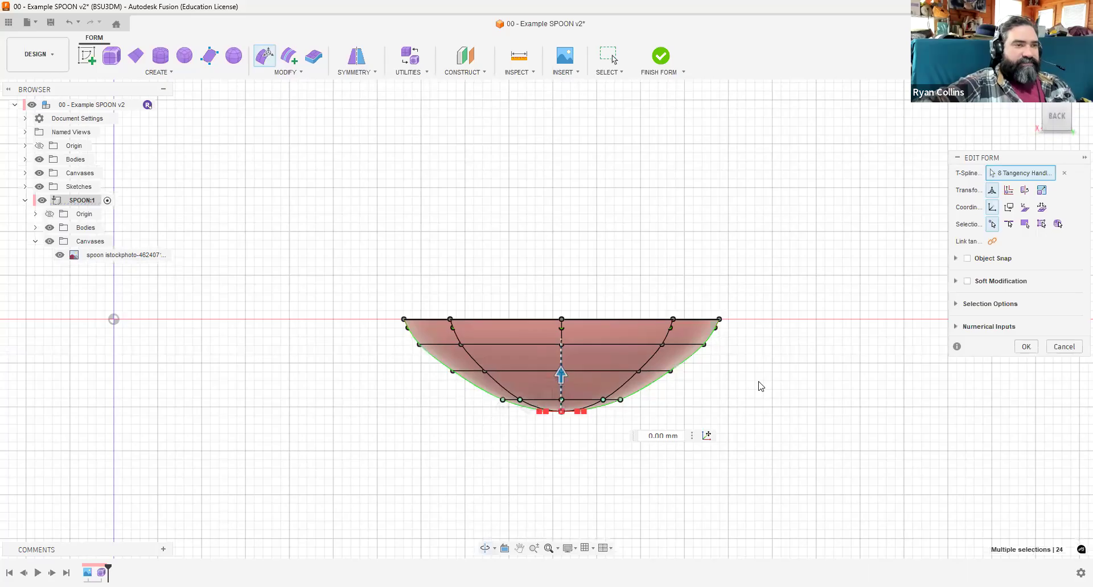
pyautogui.hotkey('ctrl', 'z')
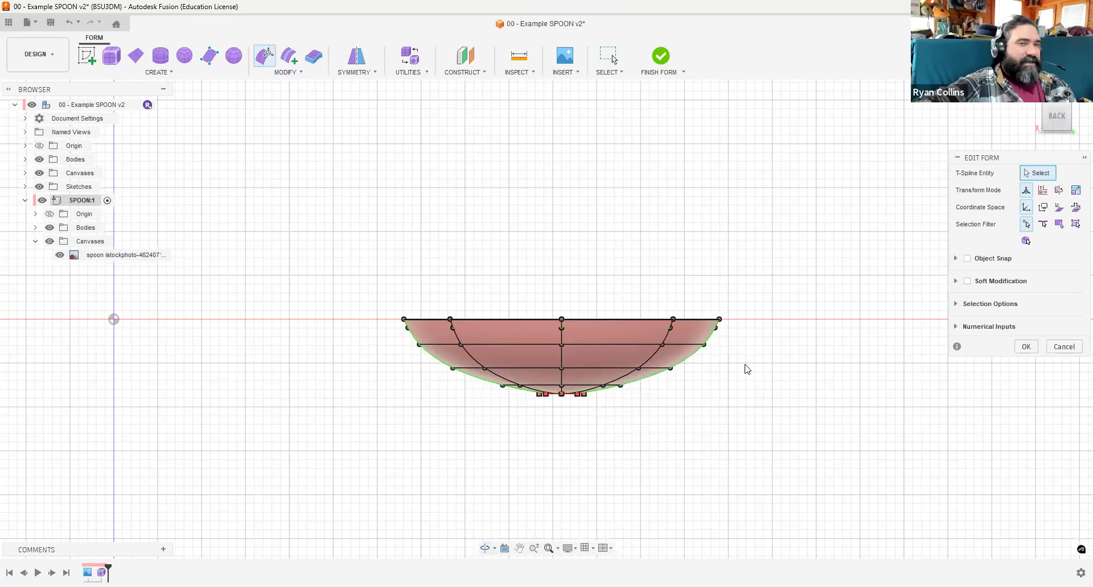
# In the top view, move the vertices of the bowl's half facing away from the handle 5 mm toward the spoon tip.
pyautogui.click(1031, 94)
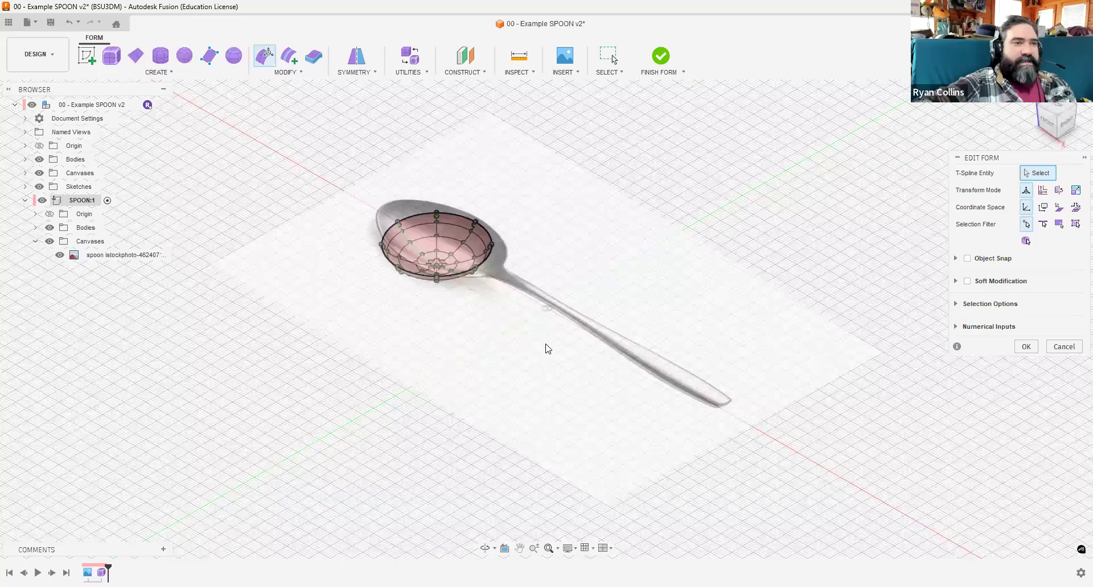
pyautogui.click(1056, 133)
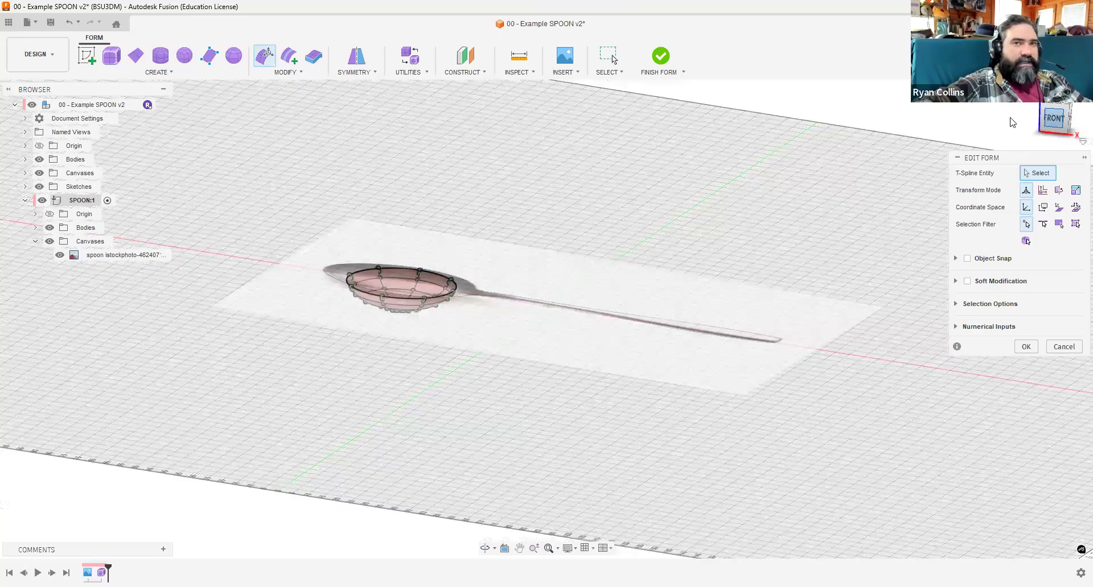
pyautogui.click(1058, 118)
pyautogui.click(1056, 106)
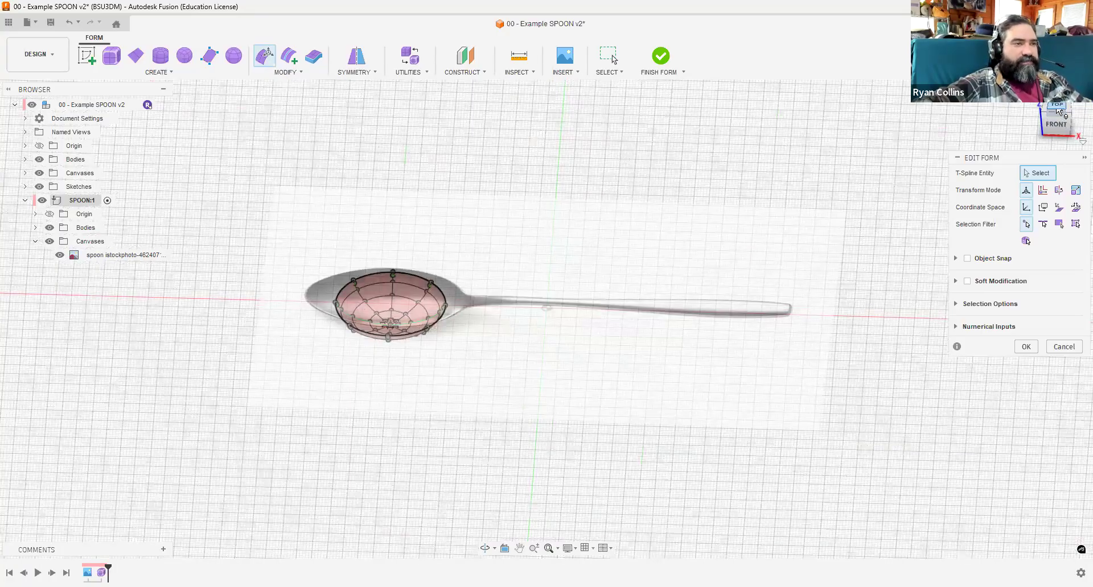
pyautogui.click(1057, 106)
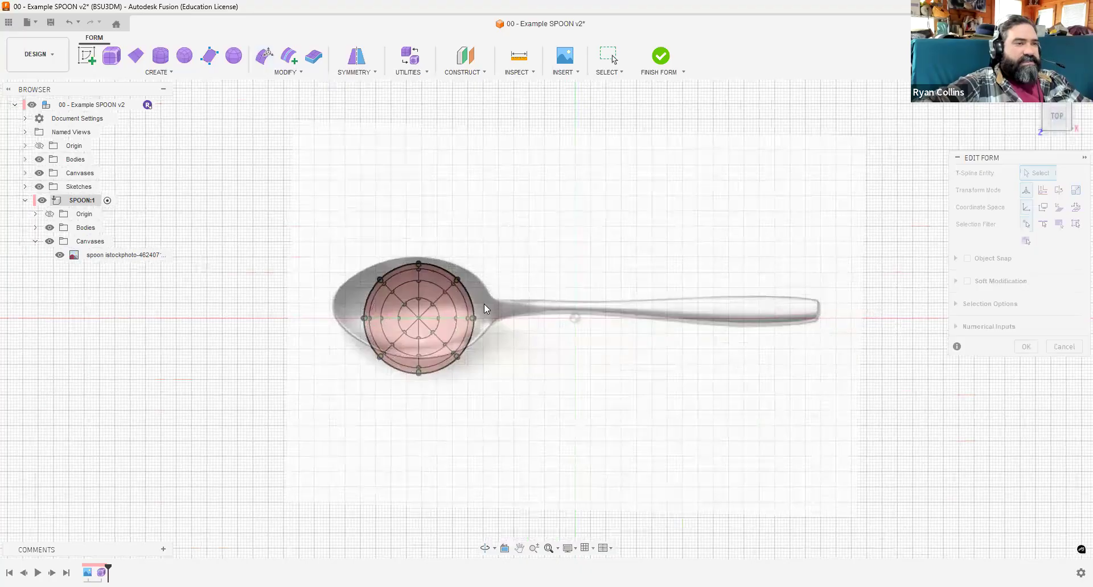
pyautogui.scroll(3, 580, 307)
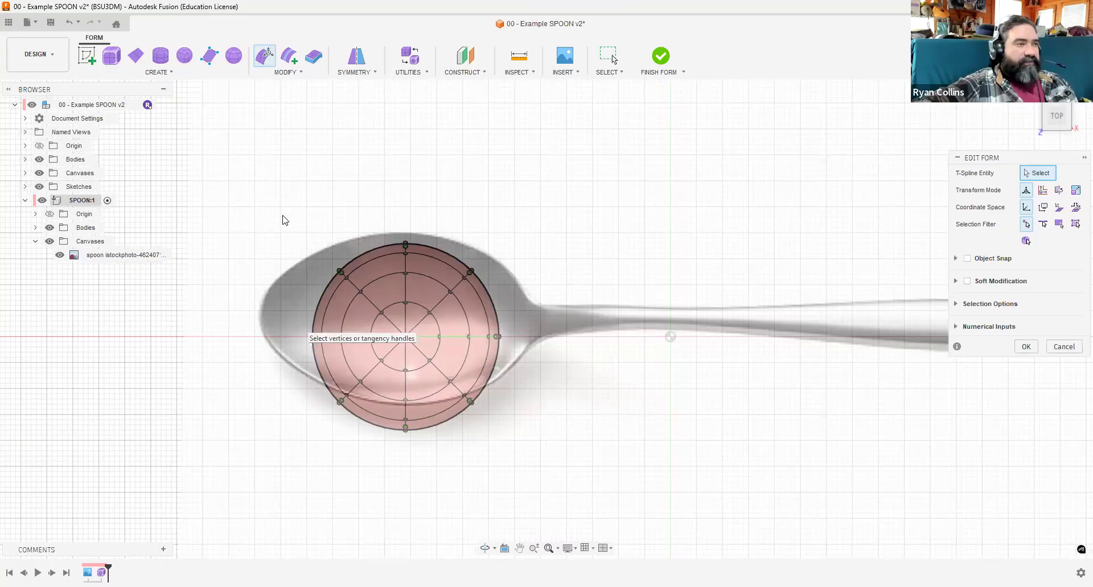
pyautogui.moveTo(269, 226); pyautogui.dragTo(395, 451)
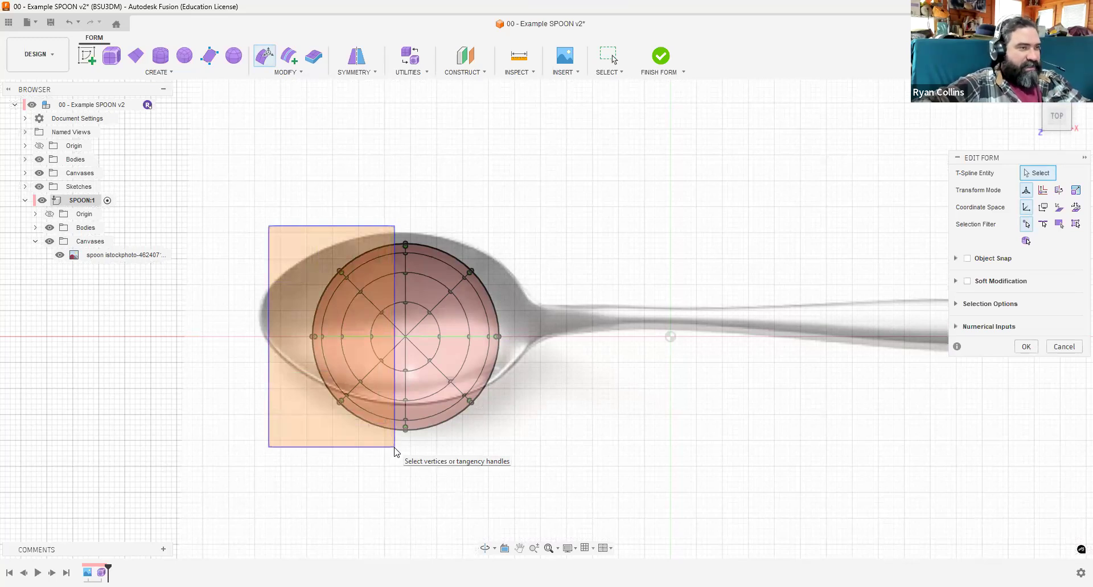
pyautogui.moveTo(394, 448); pyautogui.dragTo(394, 448)
pyautogui.moveTo(378, 336); pyautogui.dragTo(355, 333)
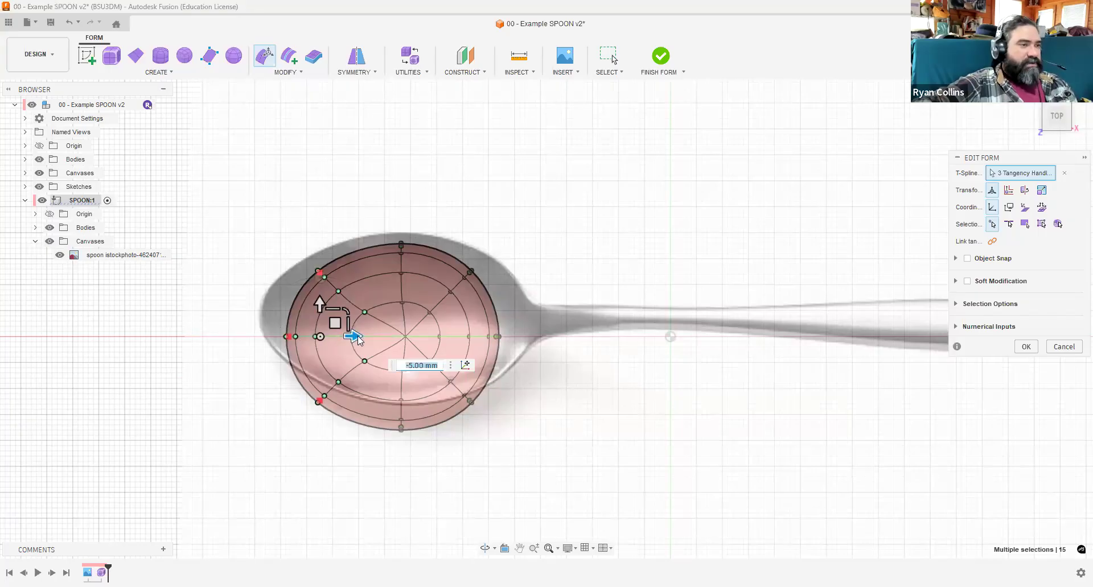
pyautogui.hotkey('ctrl', 'z')
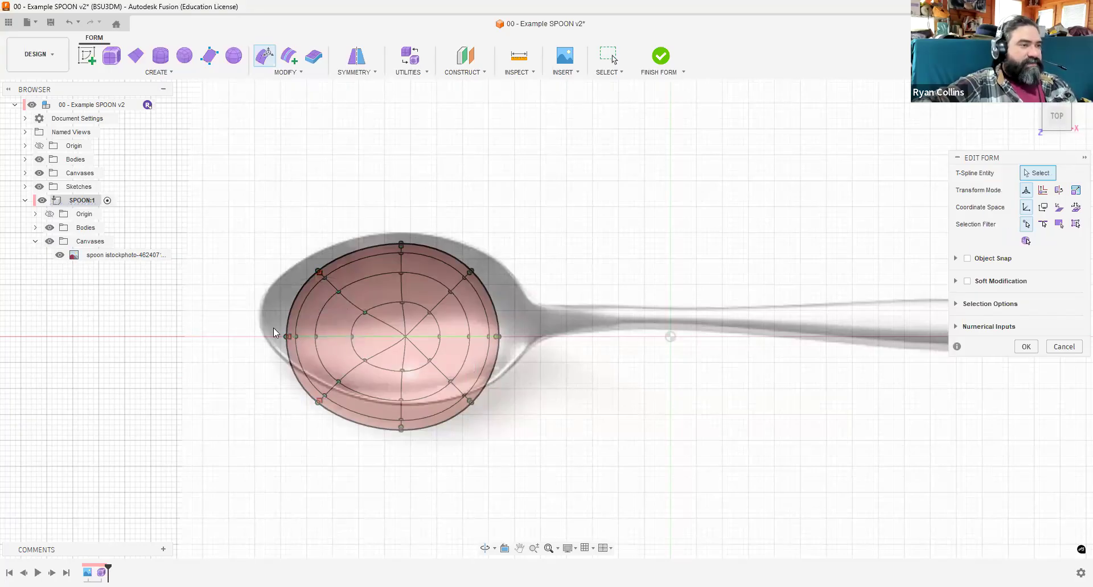
# Pull the vertices on the centre line at the bowl's tip end 9 mm outward to the spoon tip.
pyautogui.moveTo(269, 334); pyautogui.dragTo(363, 349)
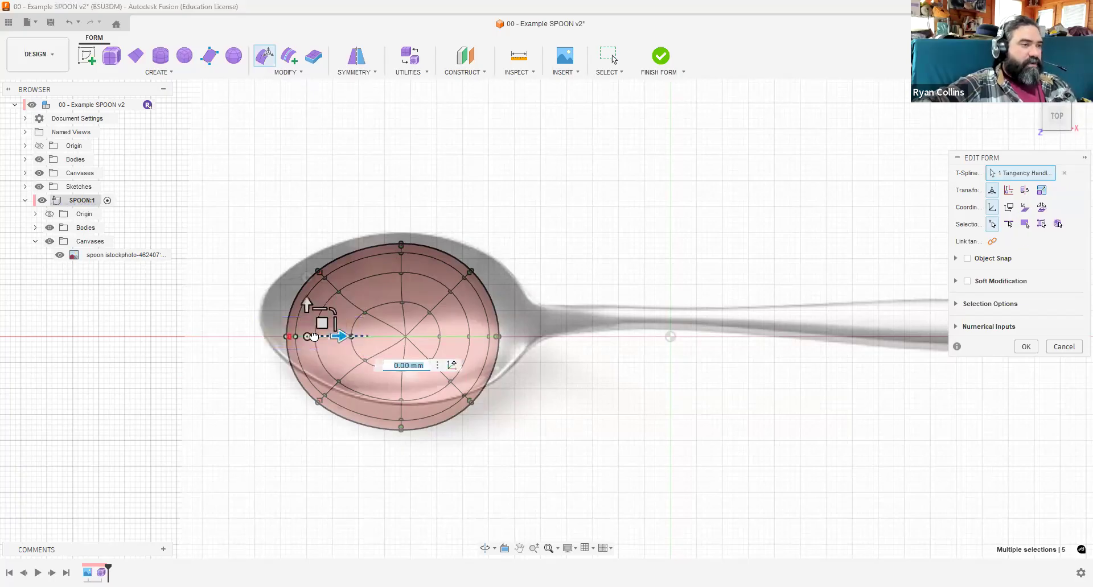
pyautogui.moveTo(335, 337); pyautogui.dragTo(288, 337)
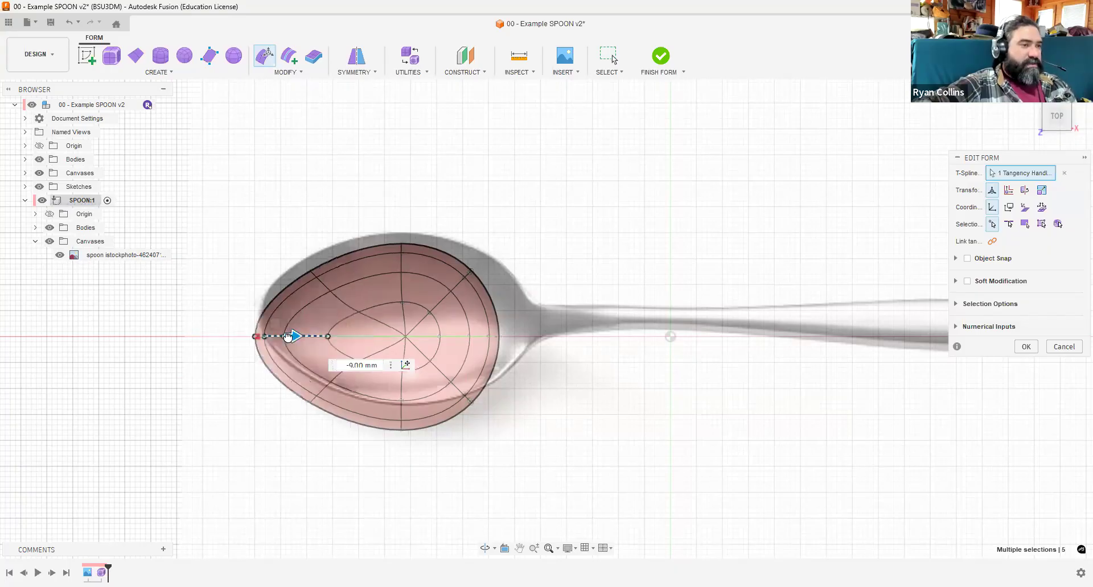
pyautogui.click(515, 286)
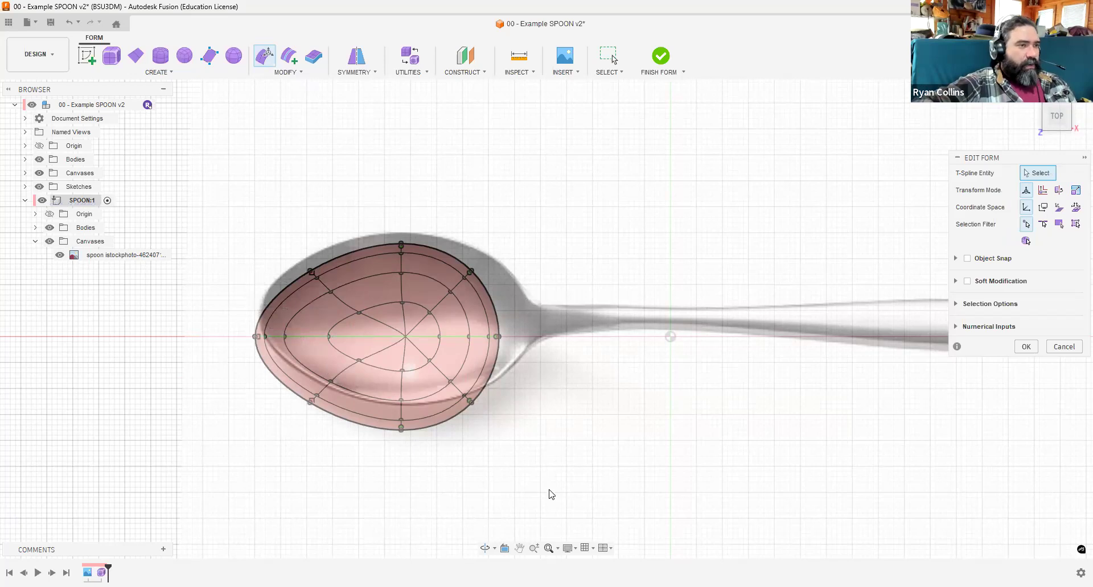
# Select all of the bowl's vertices, try moving them freely in the top-view plane, and undo the move.
pyautogui.moveTo(211, 188); pyautogui.dragTo(557, 492)
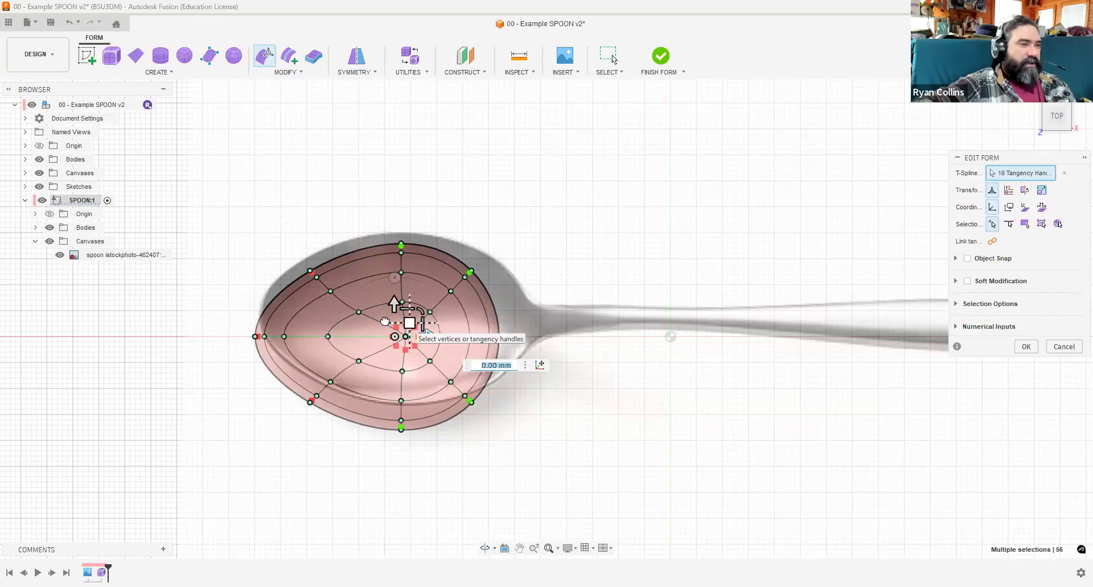
pyautogui.moveTo(409, 323); pyautogui.dragTo(410, 360)
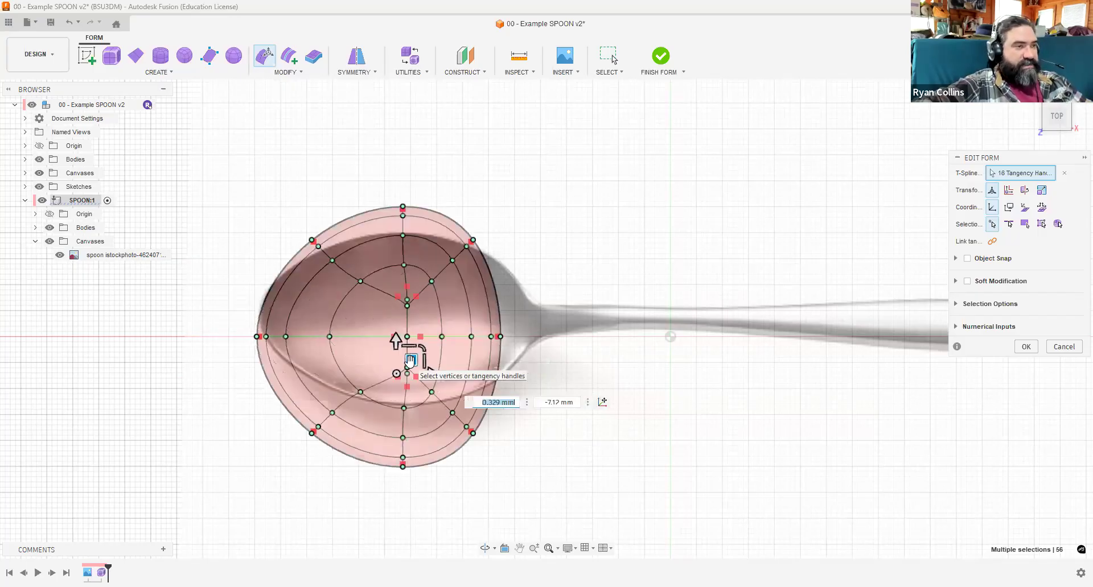
pyautogui.hotkey('ctrl', 'z')
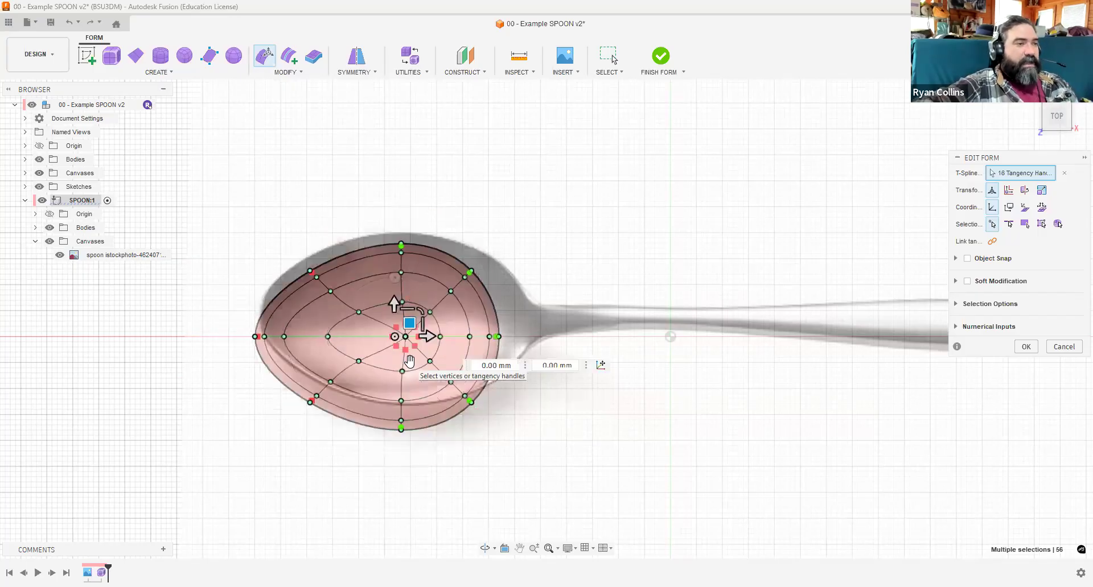
# Scale all the selected vertices across the bowl's width to a factor of 0.986 and accept the form edit.
pyautogui.click(406, 309)
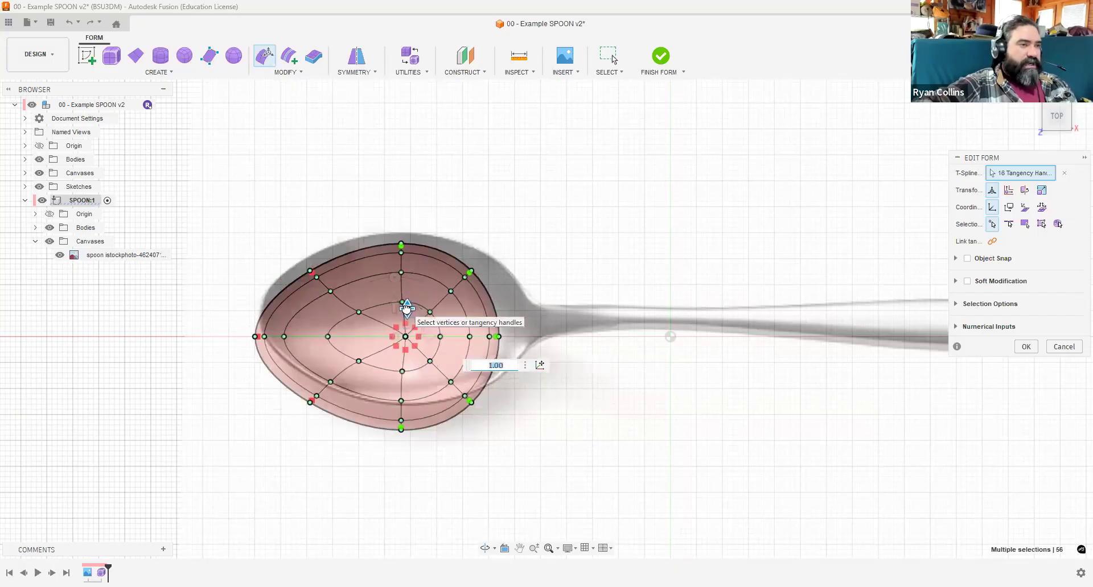
pyautogui.moveTo(407, 309); pyautogui.dragTo(406, 312)
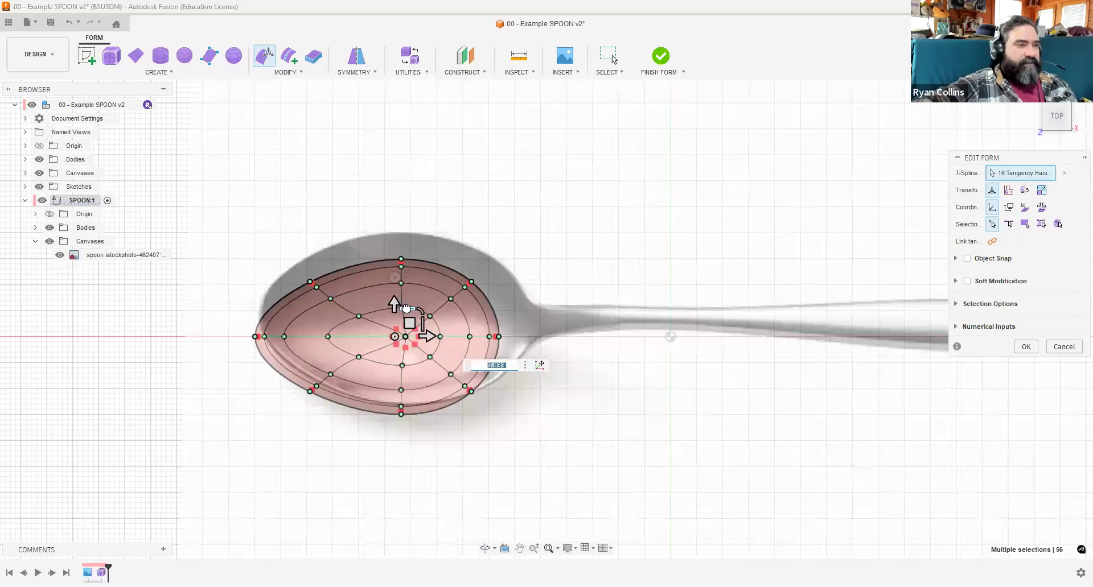
pyautogui.moveTo(406, 308); pyautogui.dragTo(408, 301)
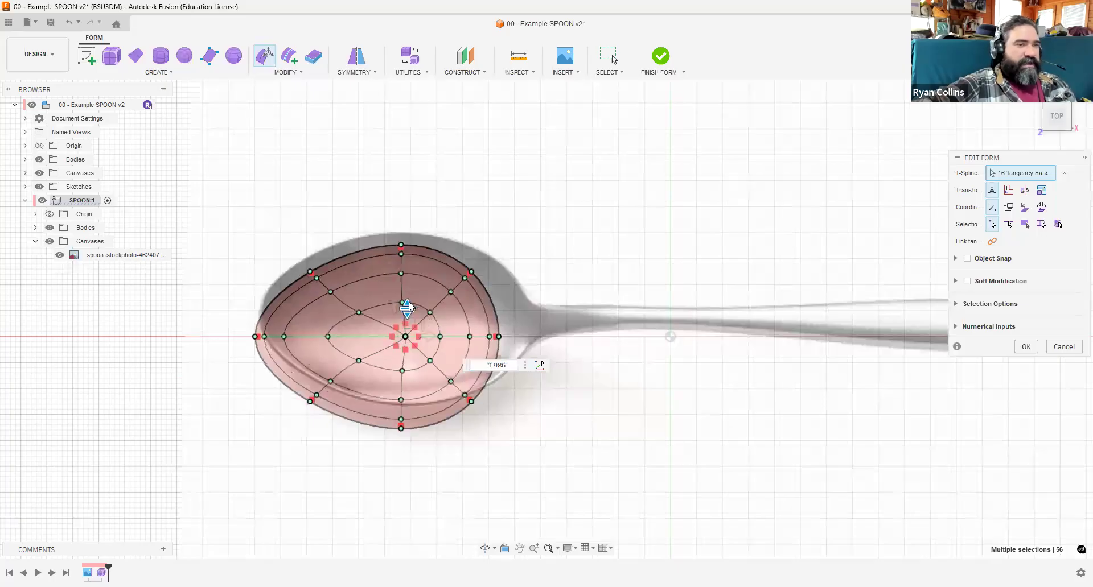
pyautogui.click(1016, 351)
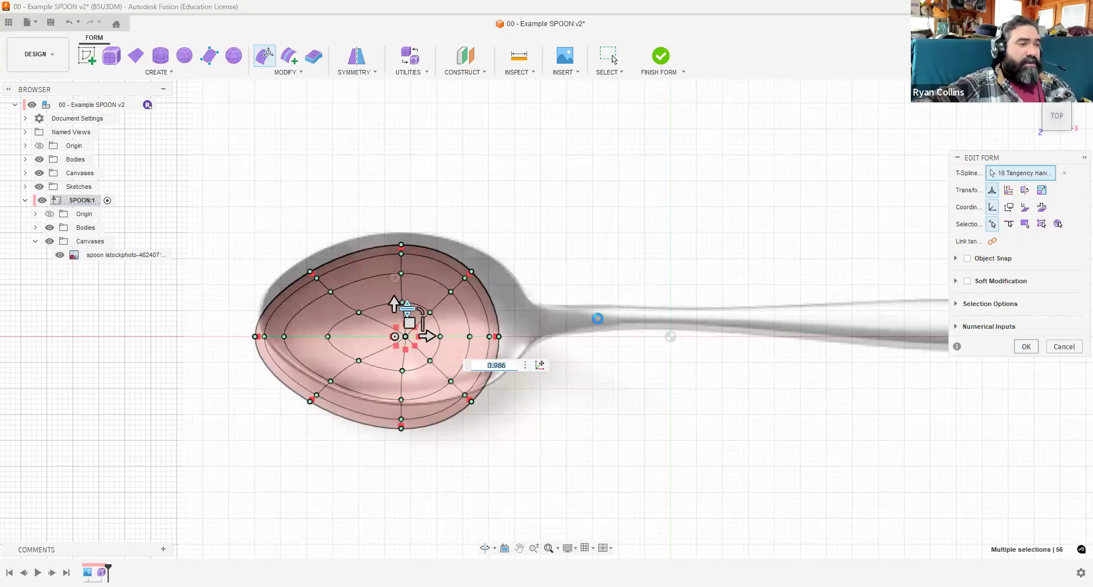
pyautogui.keyDown('shift'); pyautogui.moveTo(556, 366); pyautogui.dragTo(583, 342, button='middle'); pyautogui.keyUp('shift')
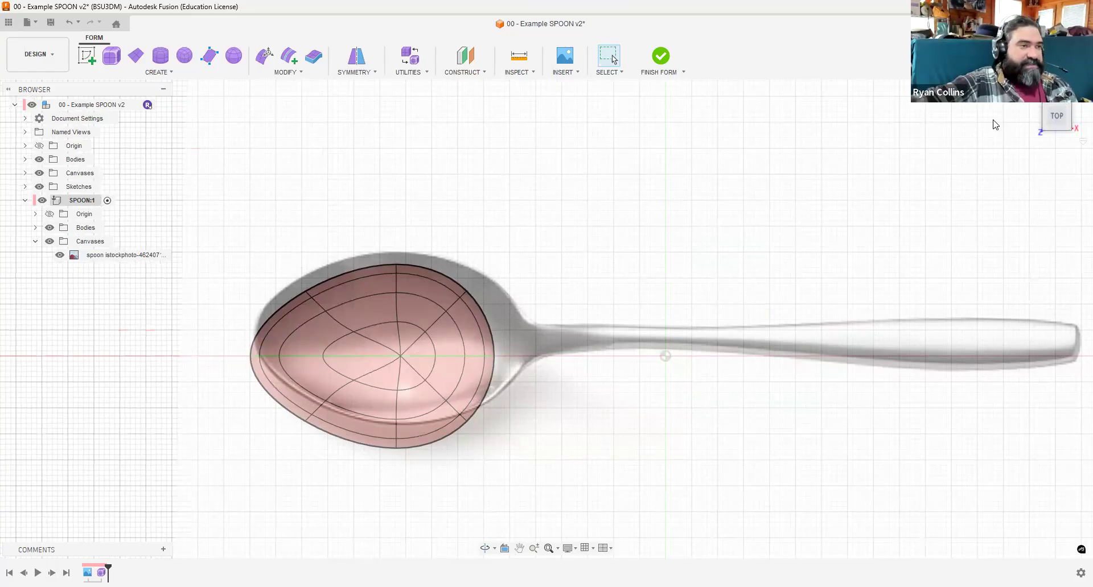
pyautogui.click(493, 373)
pyautogui.click(264, 63)
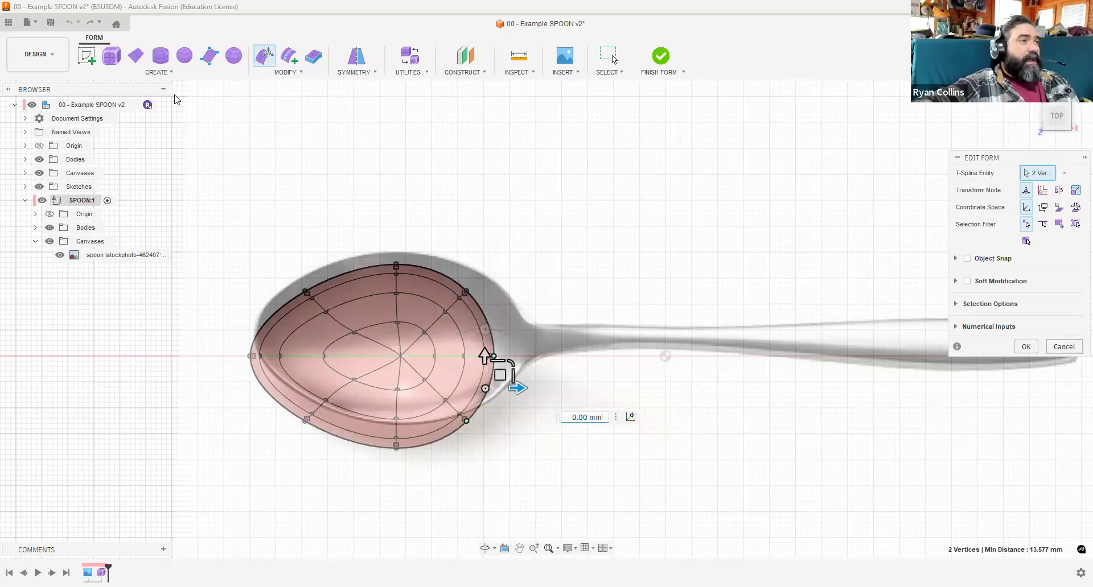
pyautogui.press('Escape')
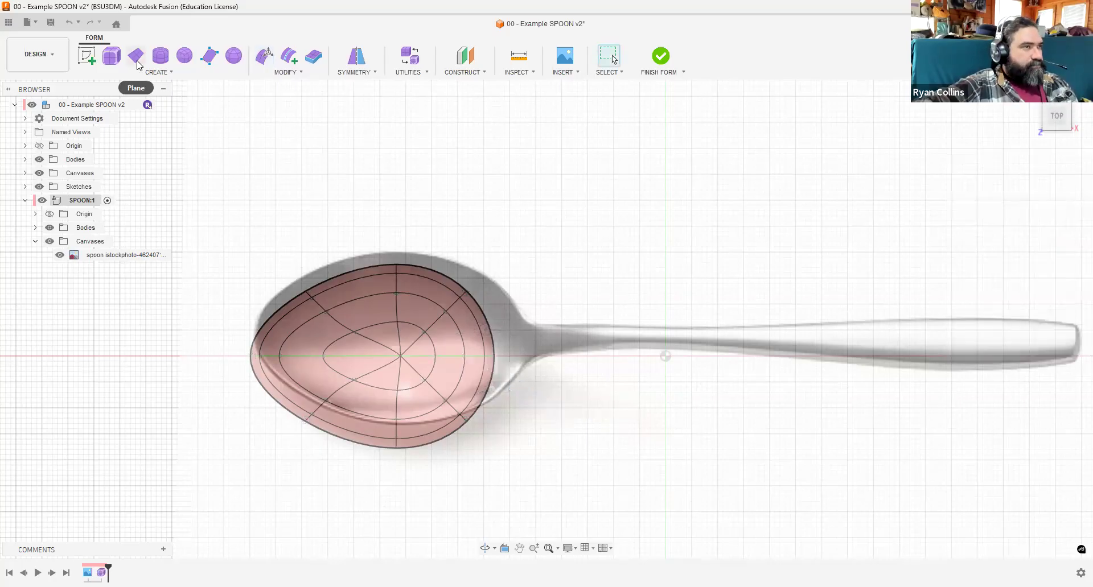
# Create a 90 x 10 mm centre-rectangle T-spline plane along the canvas handle's centre line, with 4 length faces and 2 width faces.
pyautogui.click(137, 57)
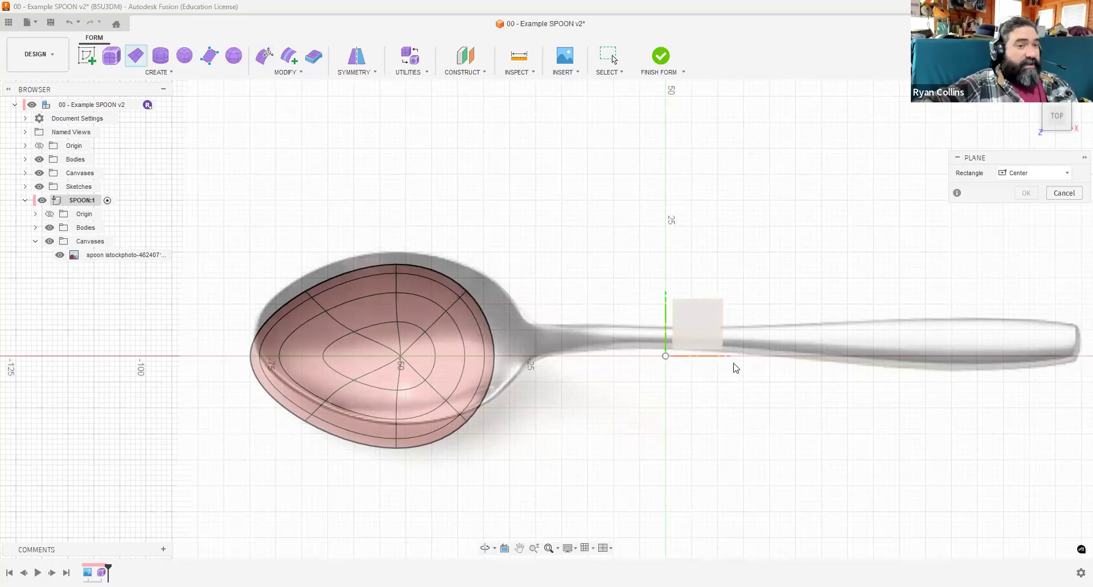
pyautogui.moveTo(805, 374); pyautogui.dragTo(672, 360, button='middle')
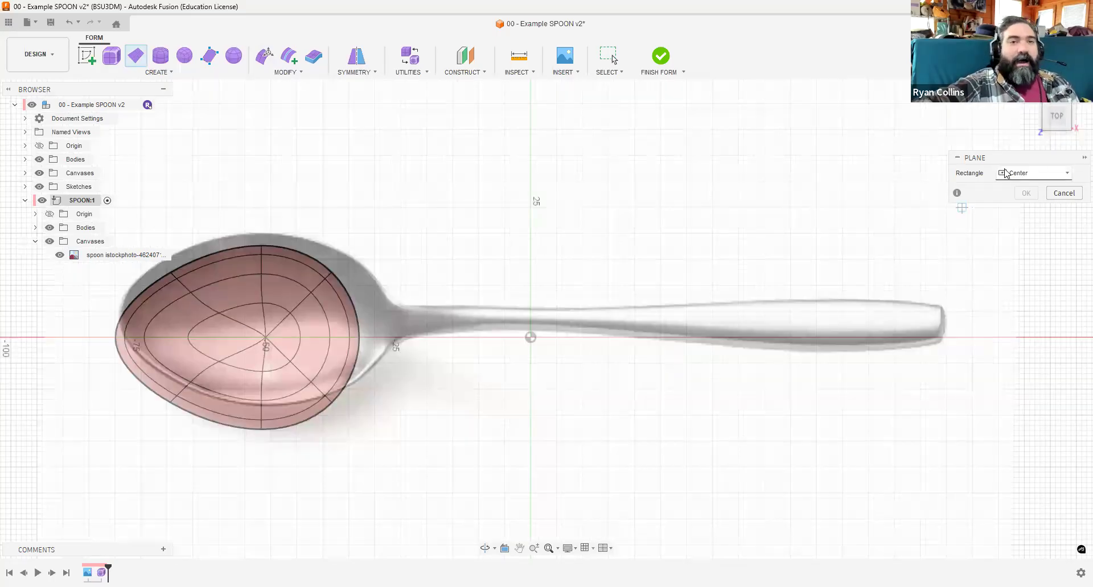
pyautogui.click(1032, 174)
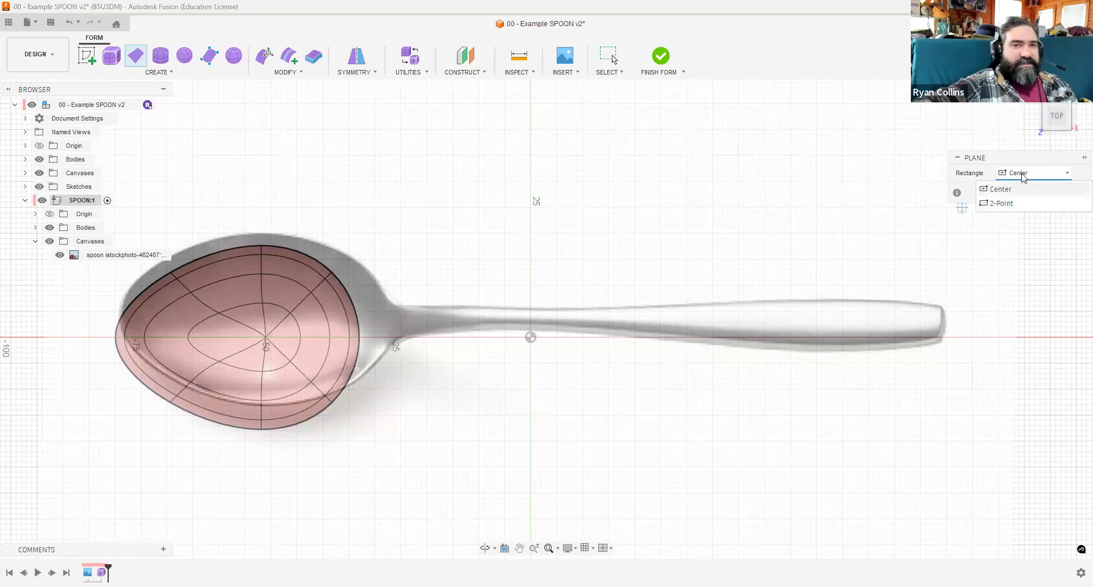
pyautogui.click(952, 183)
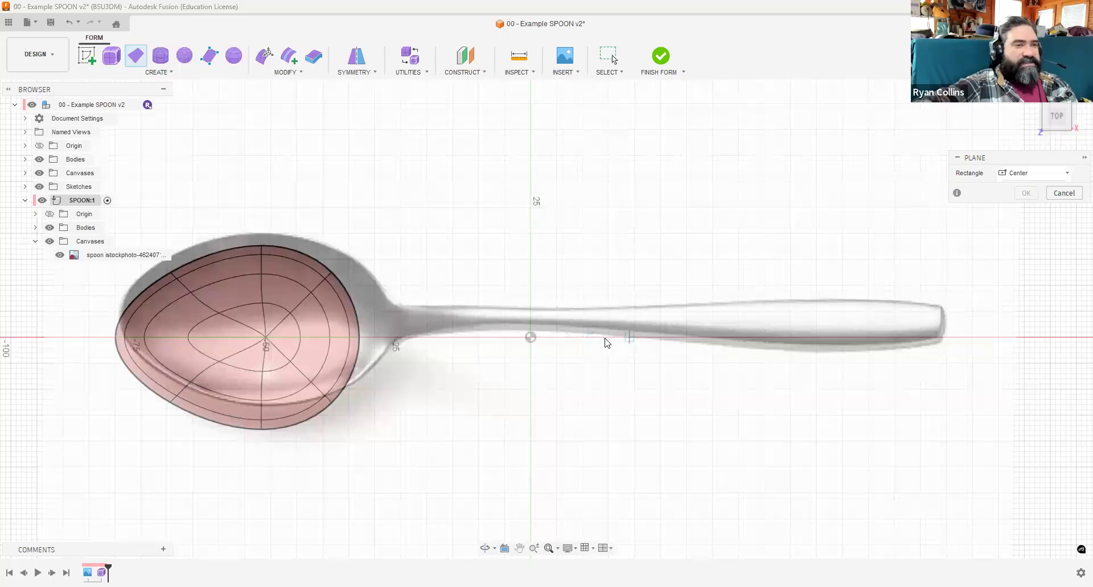
pyautogui.click(530, 259)
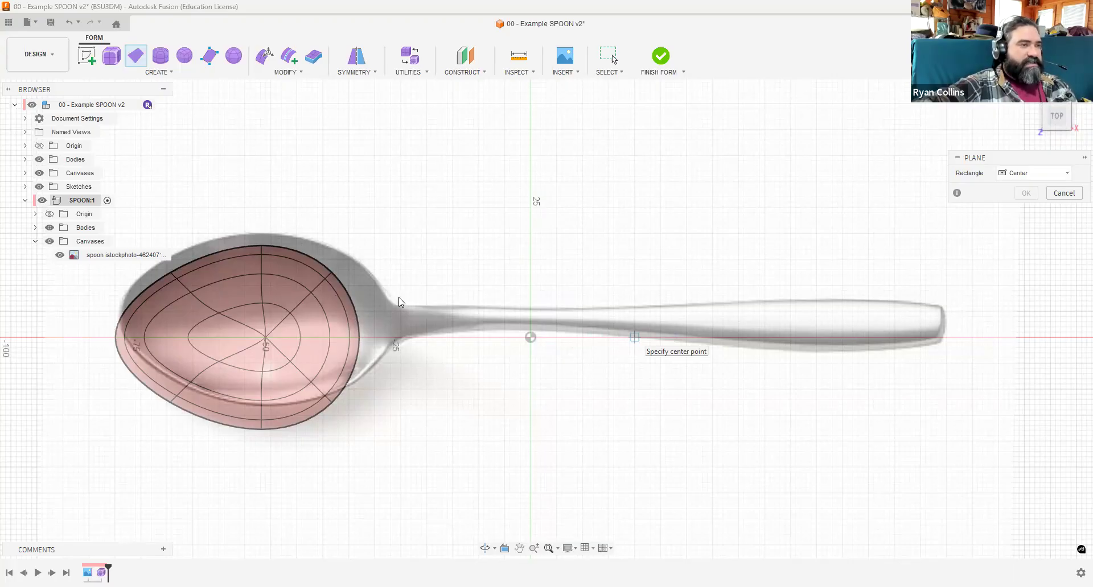
pyautogui.click(634, 337)
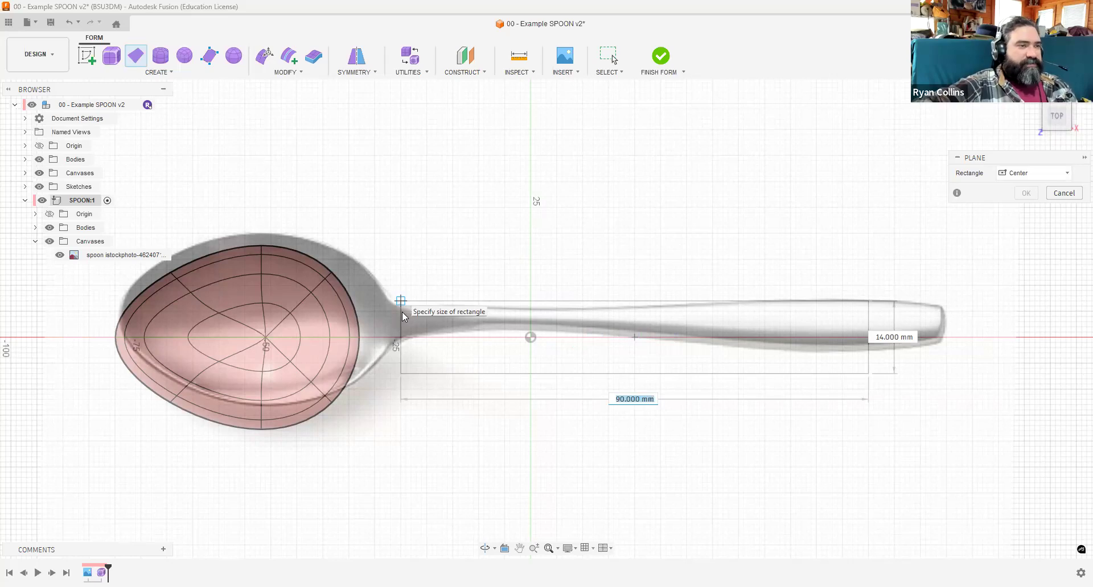
pyautogui.click(401, 312)
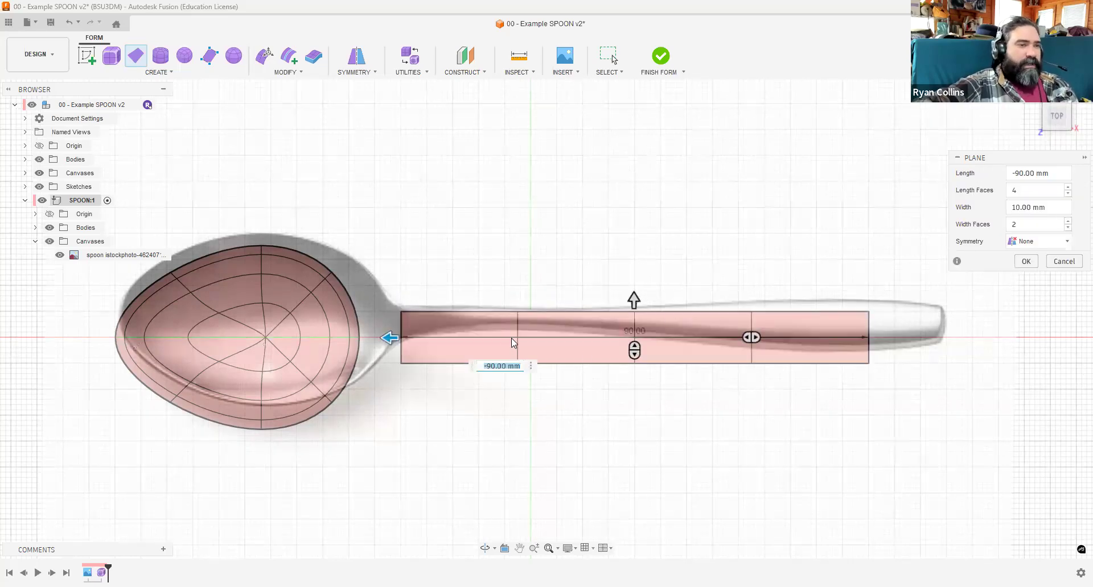
pyautogui.moveTo(750, 338); pyautogui.dragTo(813, 338)
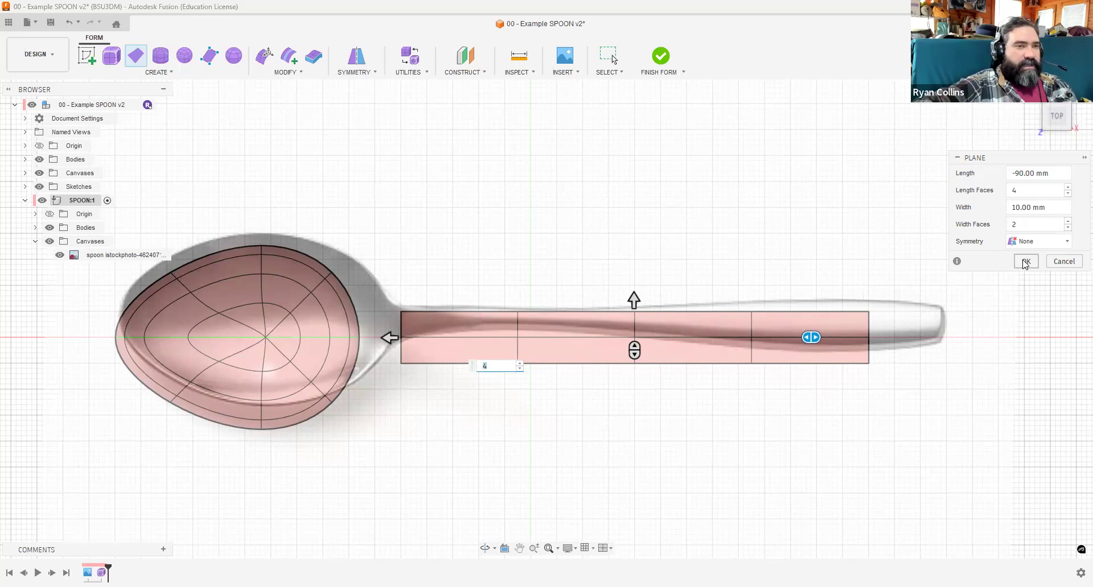
pyautogui.press('Return')
pyautogui.click(571, 325)
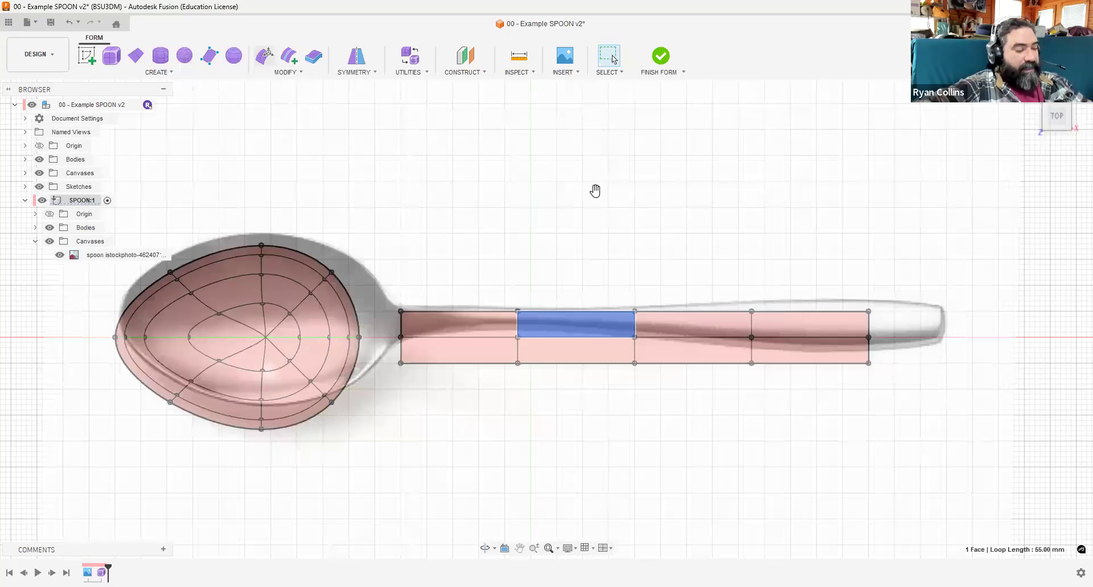
pyautogui.moveTo(594, 192); pyautogui.dragTo(596, 191)
pyautogui.hotkey('ctrl', 'z')
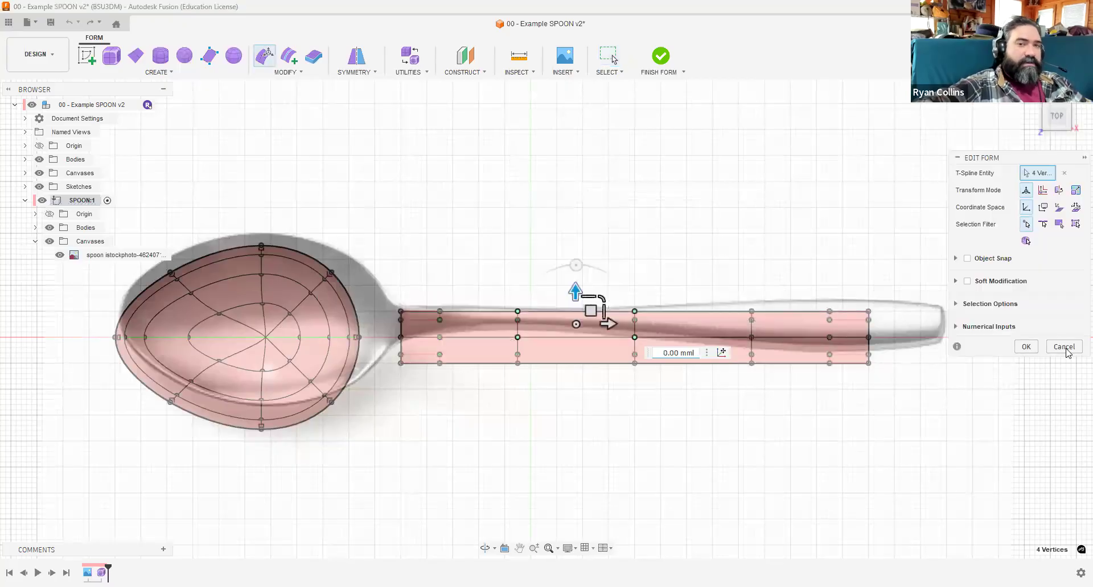
pyautogui.click(1064, 349)
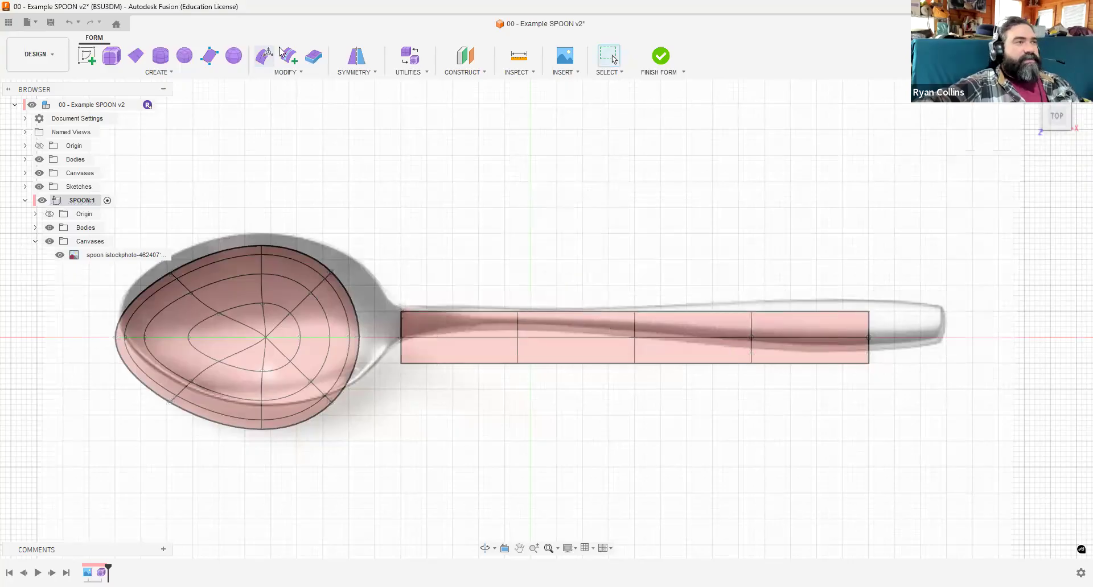
# Add internal mirror symmetry across the handle plane's centre line using the two faces nearest the bowl, and show the spoon canvas.
pyautogui.click(362, 72)
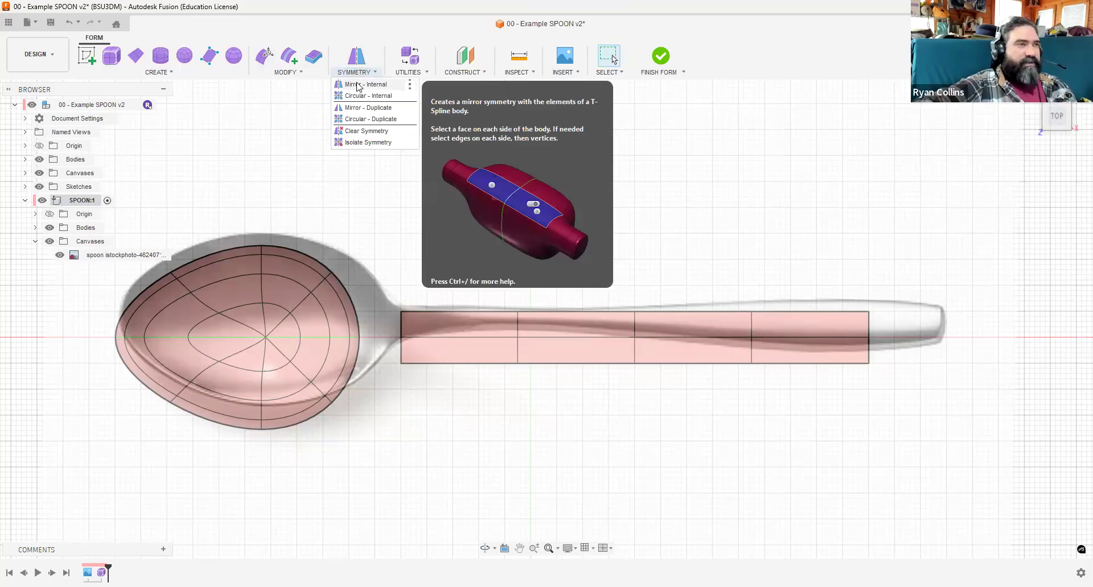
pyautogui.click(358, 85)
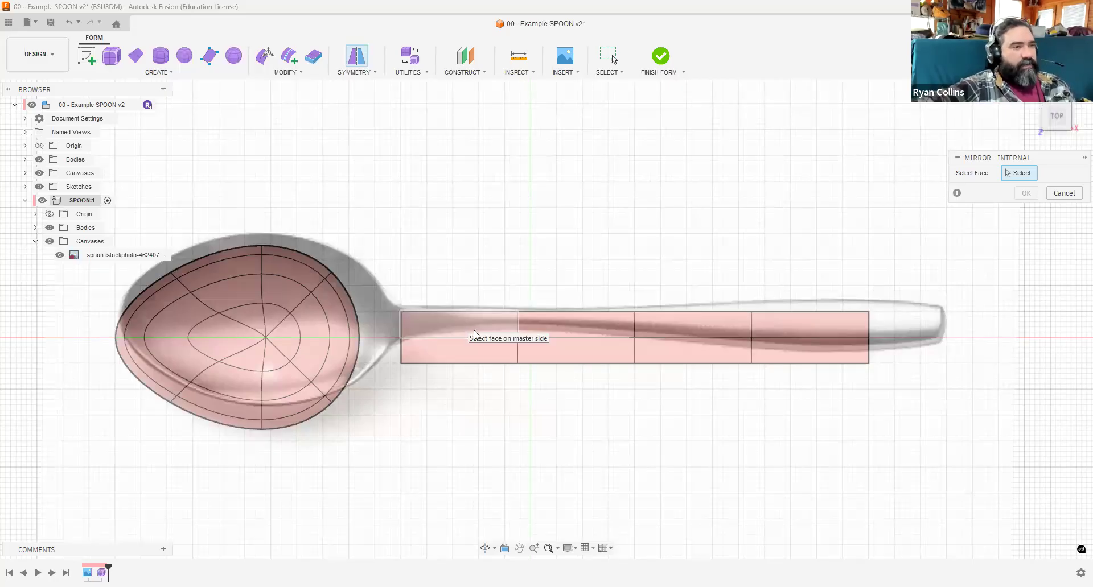
pyautogui.click(459, 328)
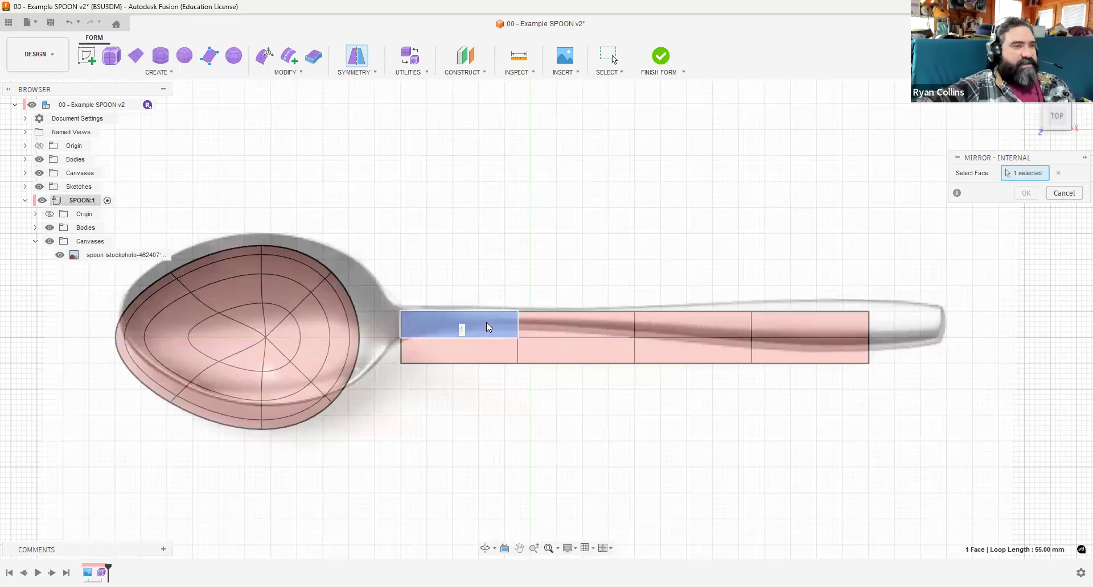
pyautogui.click(472, 350)
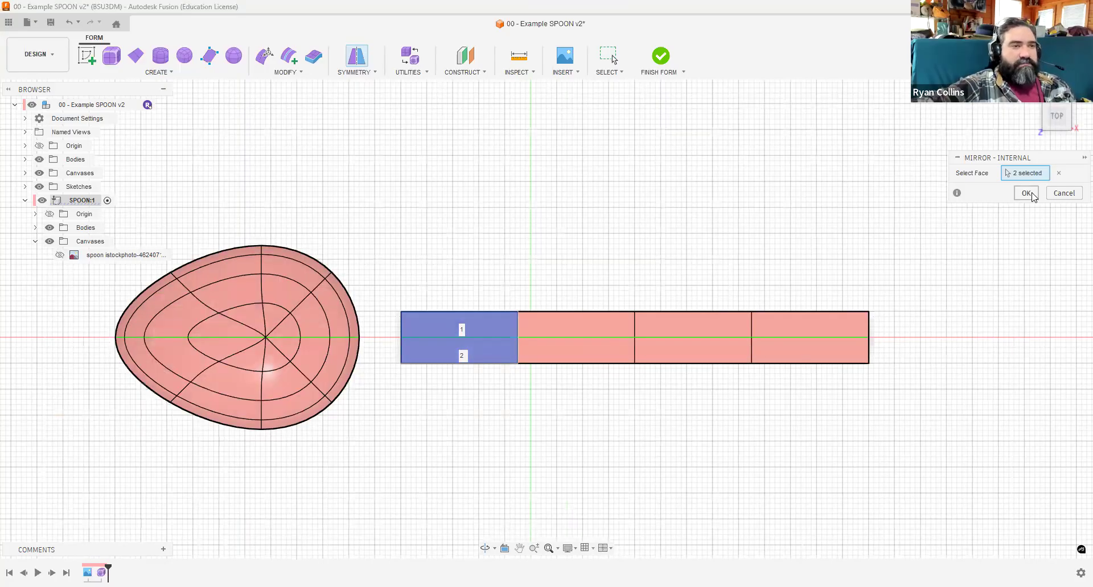
pyautogui.press('Return')
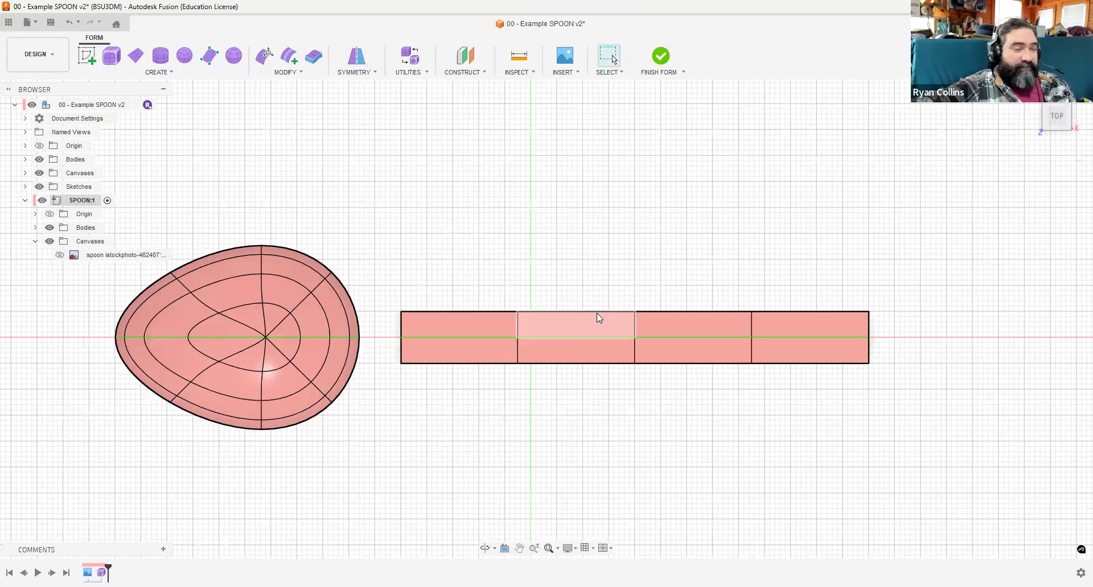
pyautogui.click(59, 255)
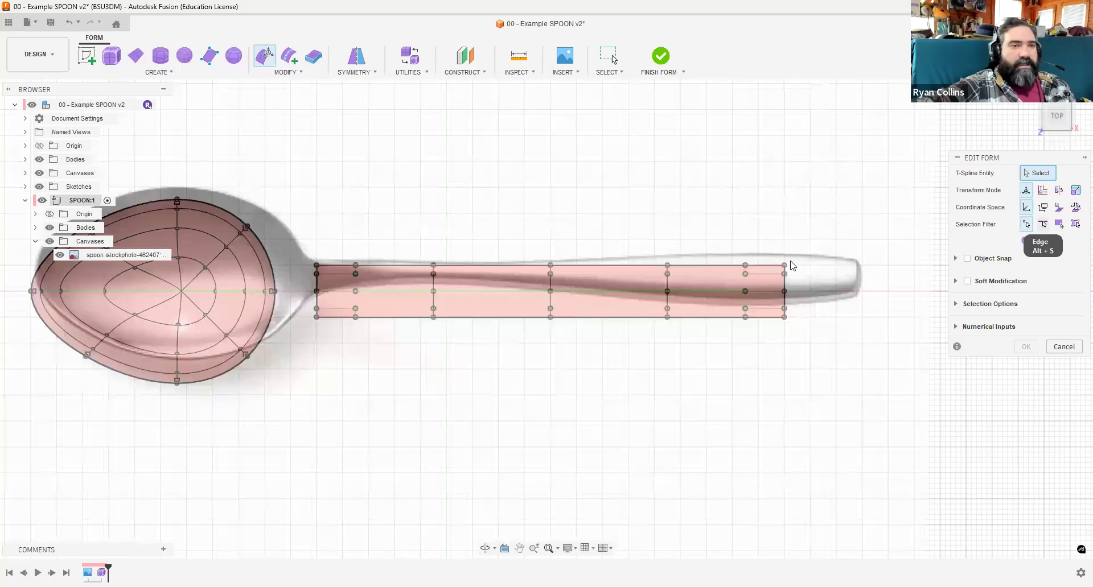
# Move the side edge at the handle's far end 6 mm outward and rotate it -15 degrees in the top view.
pyautogui.click(1043, 225)
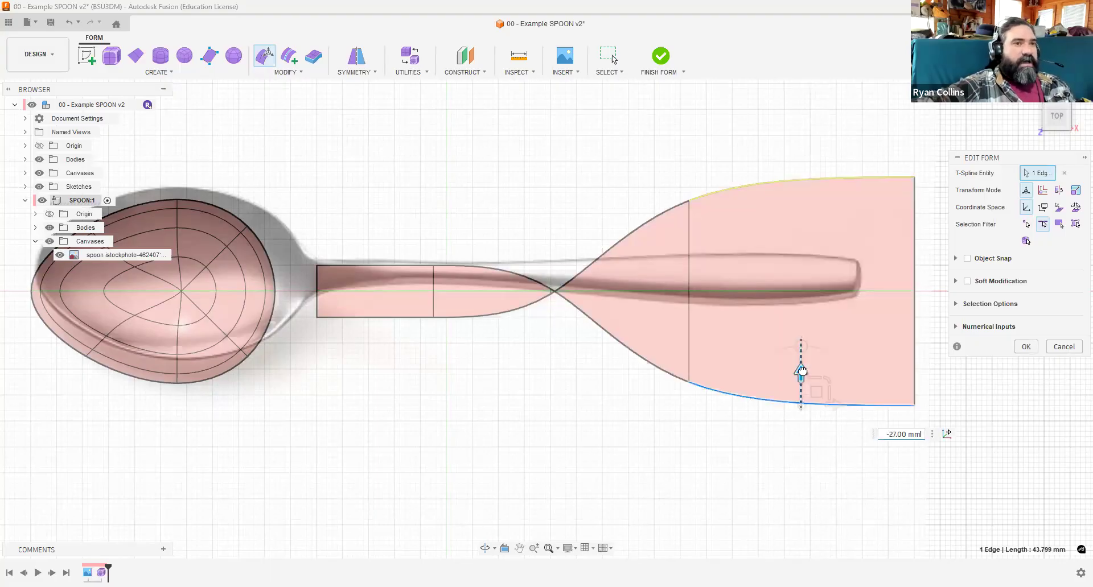
pyautogui.moveTo(801, 372); pyautogui.dragTo(798, 219)
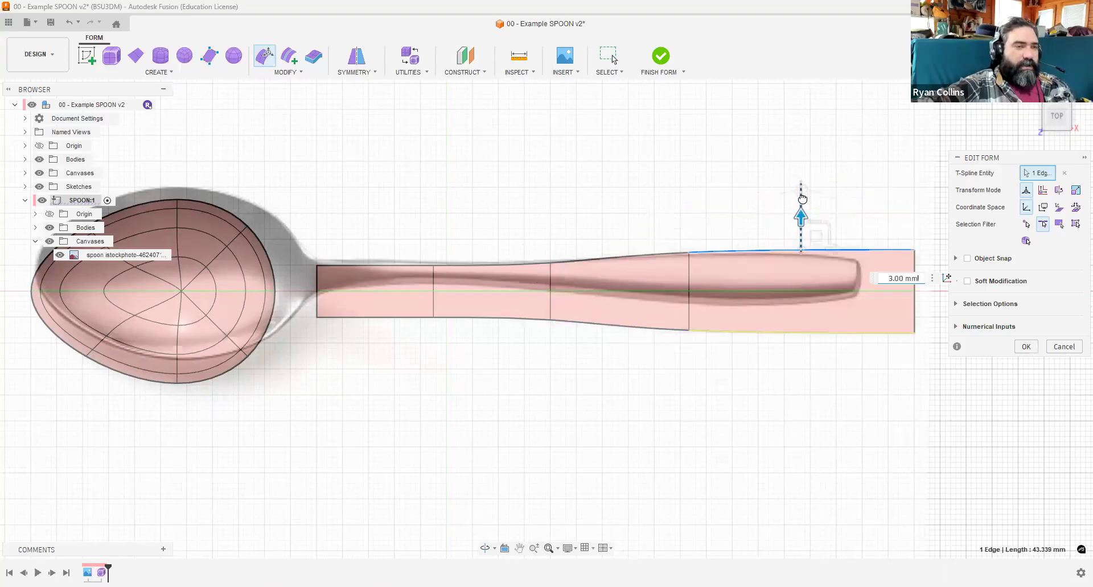
pyautogui.moveTo(802, 199); pyautogui.dragTo(802, 199)
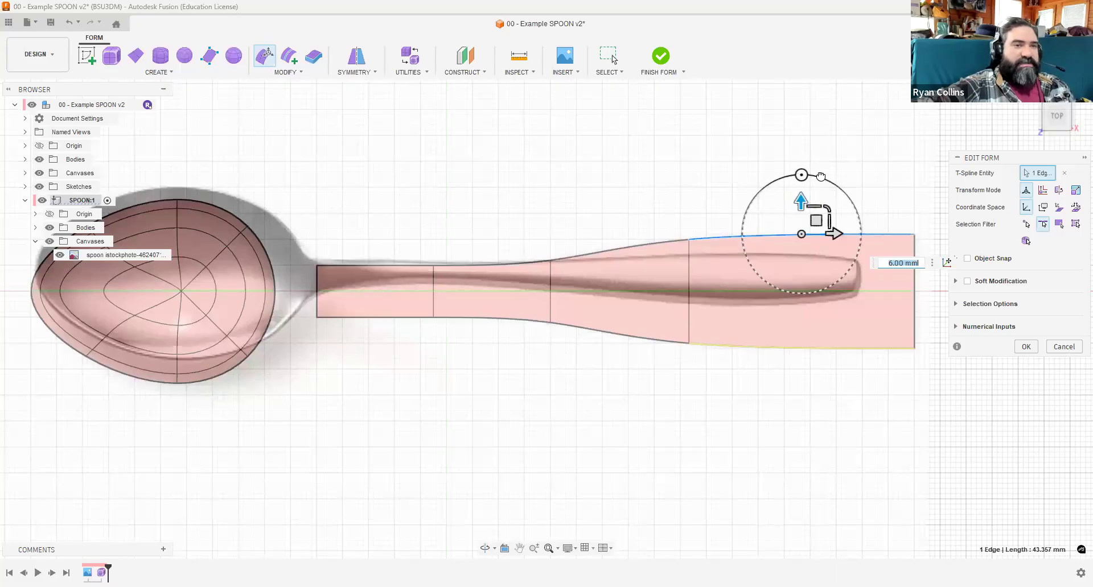
pyautogui.moveTo(802, 175)
pyautogui.mouseDown()
pyautogui.moveTo(822, 183)
pyautogui.moveTo(808, 181)
pyautogui.mouseUp()
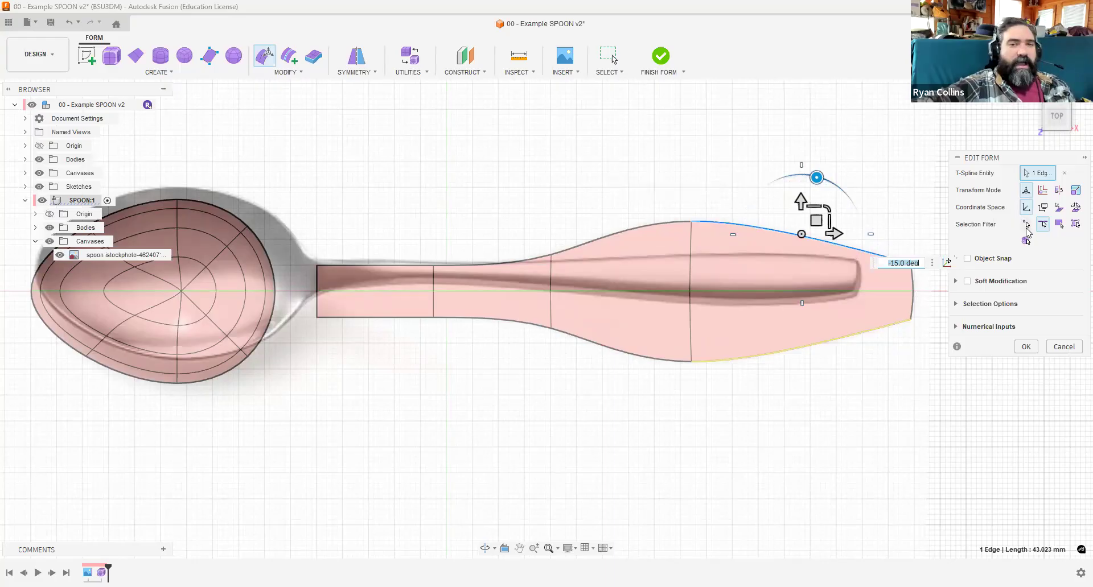
# Pull the handle's side vertex one row from the bowl end inward toward the centre line to narrow the neck.
pyautogui.hotkey('alt', 'a')
pyautogui.click(432, 266)
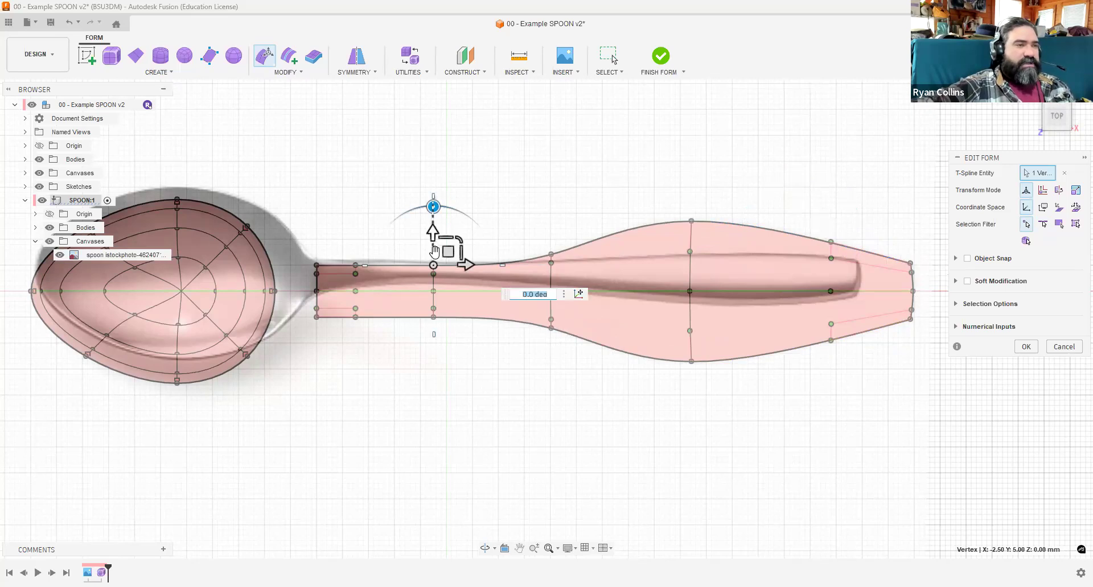
pyautogui.moveTo(447, 245)
pyautogui.mouseDown()
pyautogui.moveTo(447, 257)
pyautogui.moveTo(447, 231)
pyautogui.mouseUp()
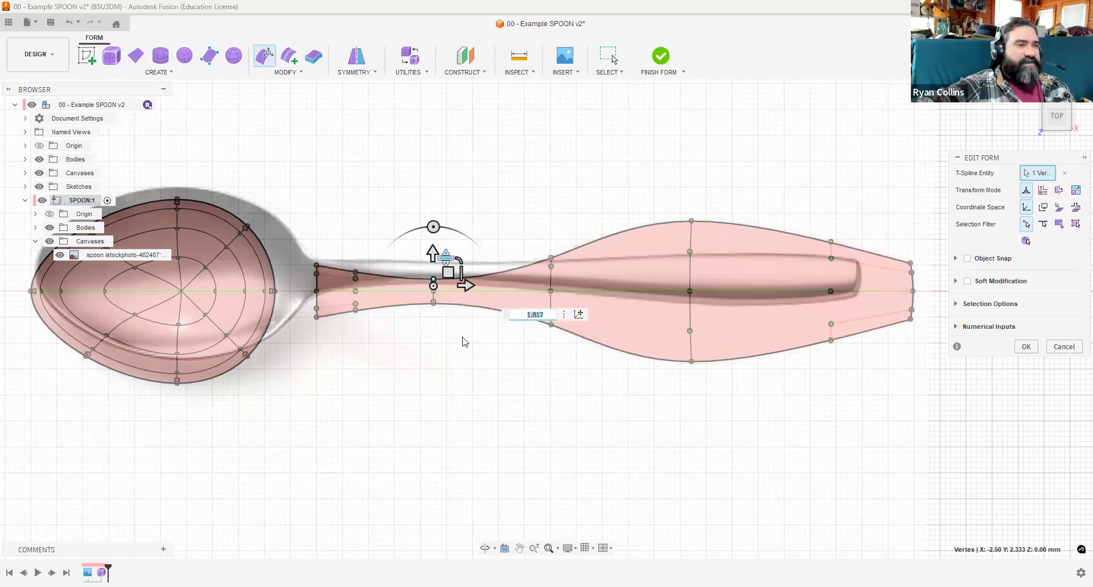
pyautogui.moveTo(448, 264)
pyautogui.mouseDown()
pyautogui.moveTo(451, 215)
pyautogui.moveTo(438, 284)
pyautogui.mouseUp()
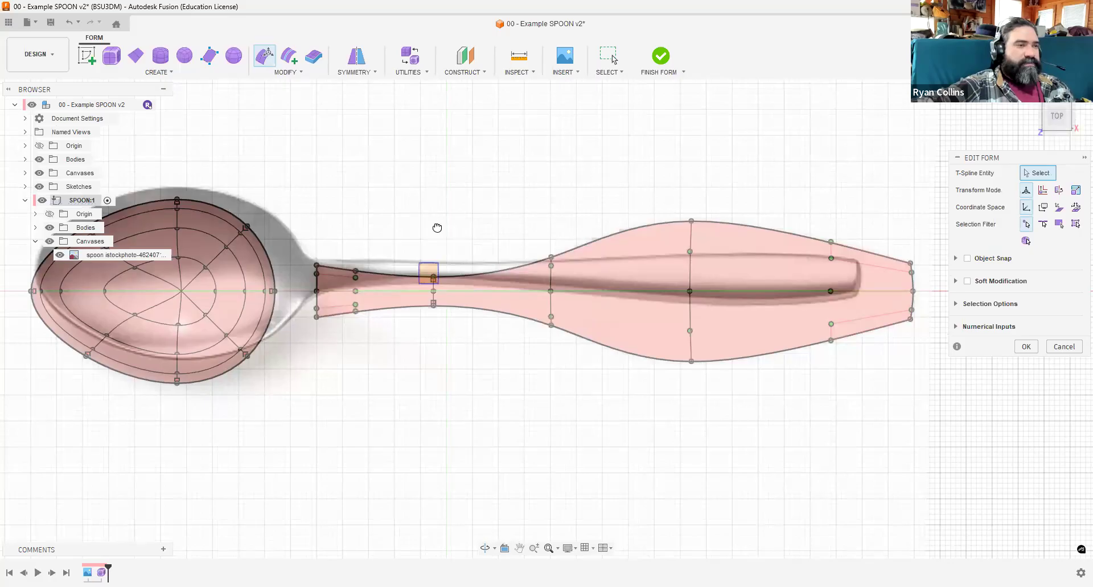
# Try moving the handle's bowl-end corner vertex and the neck's vertex and tangency handle freely, and undo these moves.
pyautogui.moveTo(433, 233); pyautogui.dragTo(442, 206)
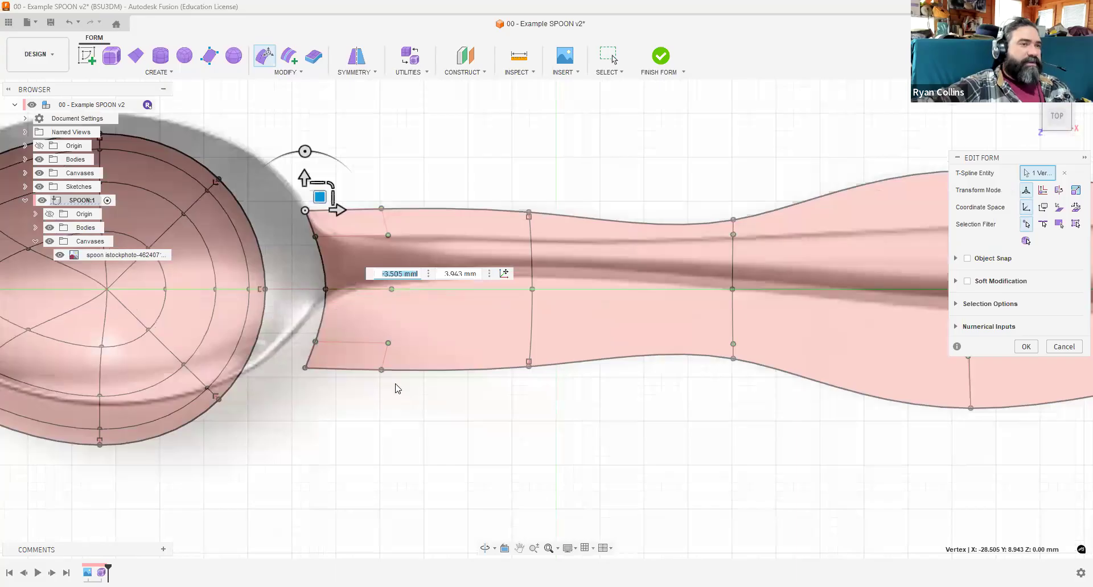
pyautogui.scroll(-4, 398, 389)
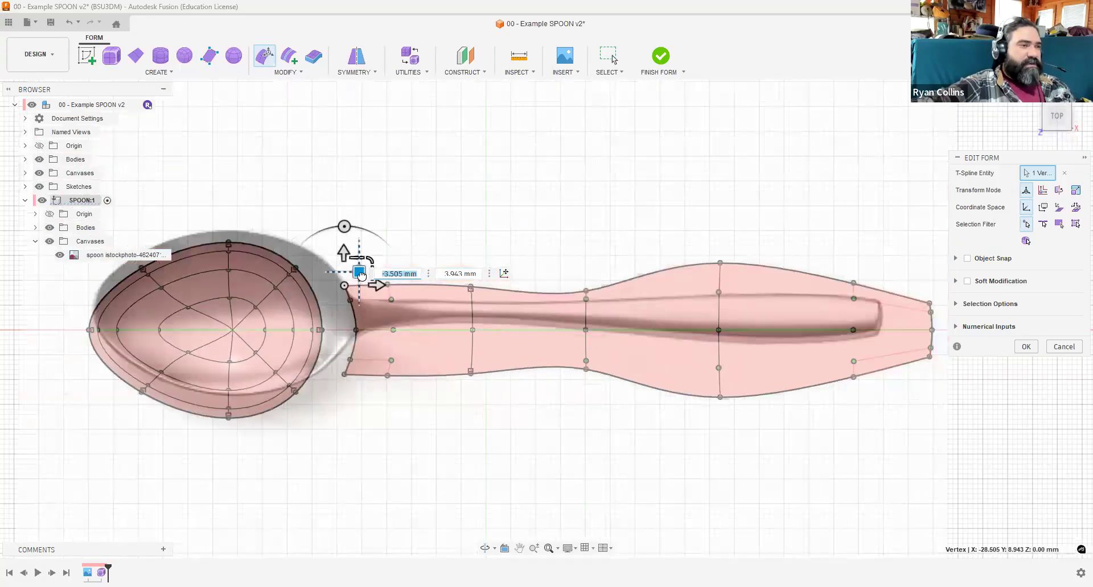
pyautogui.hotkey('ctrl', 'z')
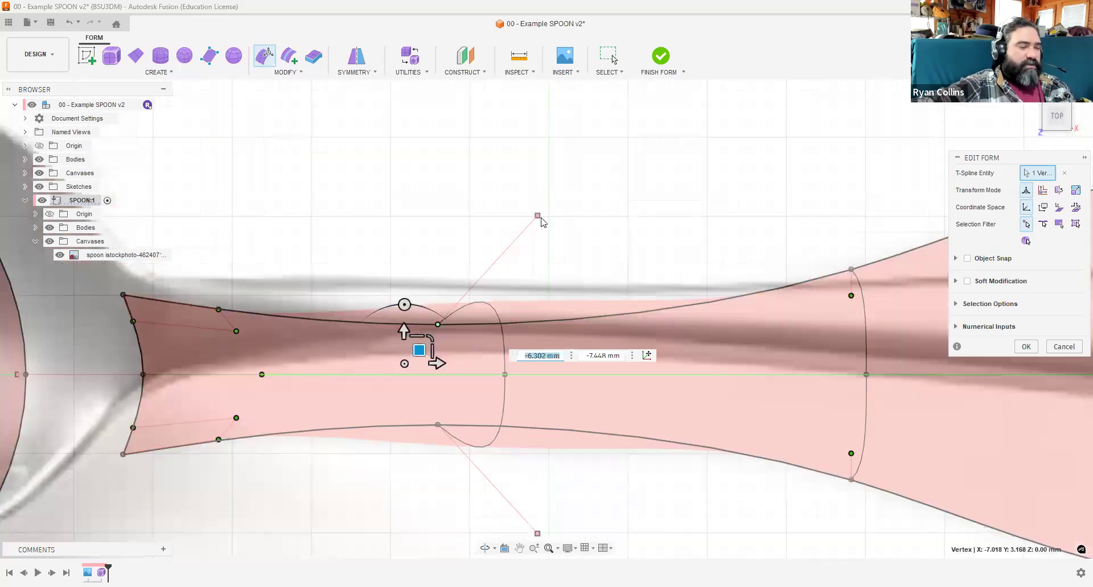
pyautogui.keyDown('shift'); pyautogui.moveTo(453, 370); pyautogui.dragTo(471, 333, button='middle'); pyautogui.keyUp('shift')
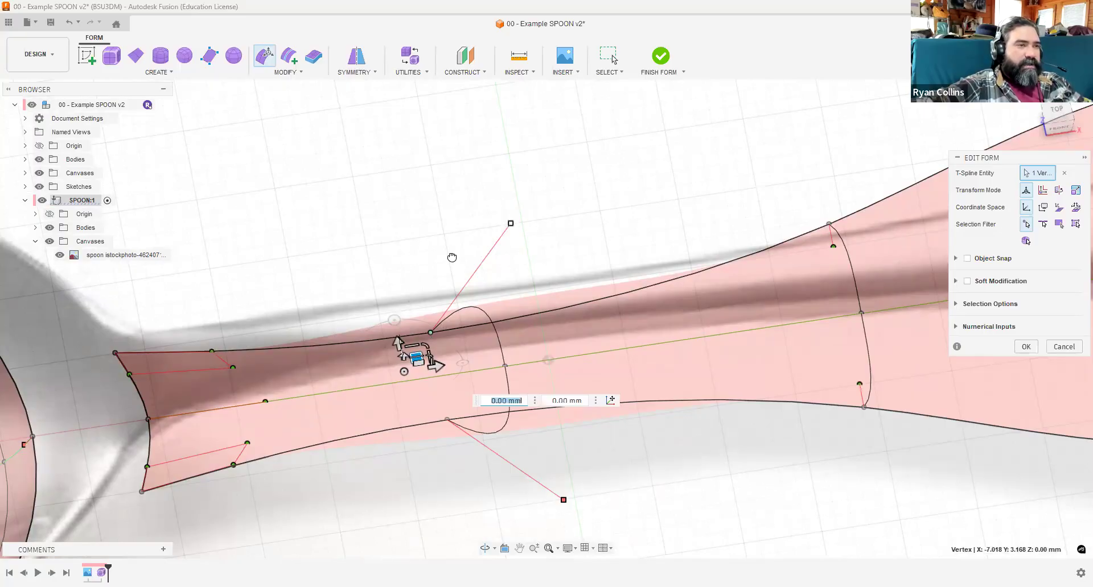
pyautogui.hotkey('ctrl', 'z')
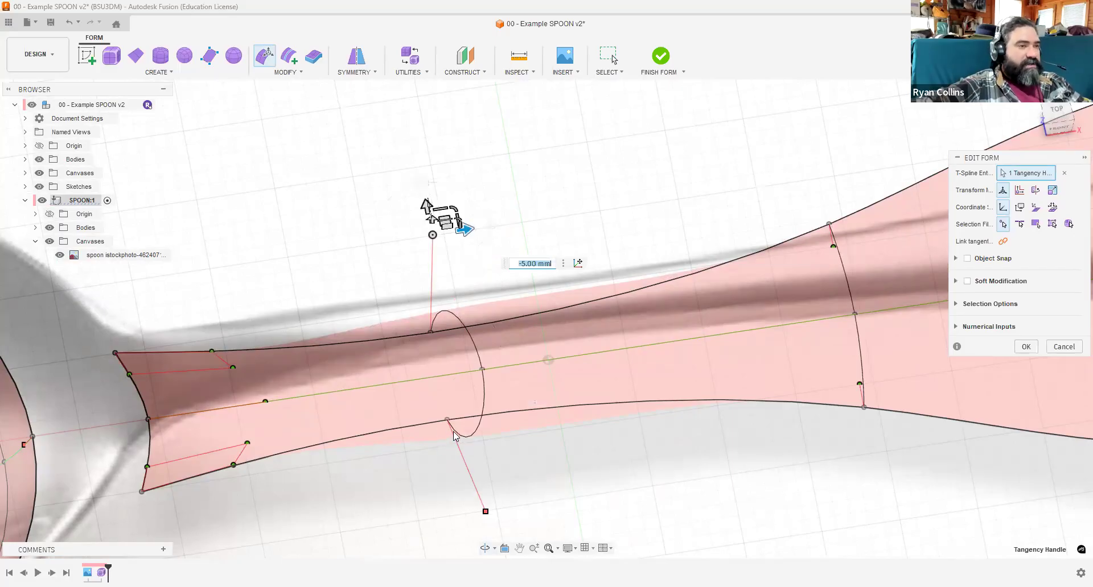
pyautogui.hotkey('ctrl', 'z')
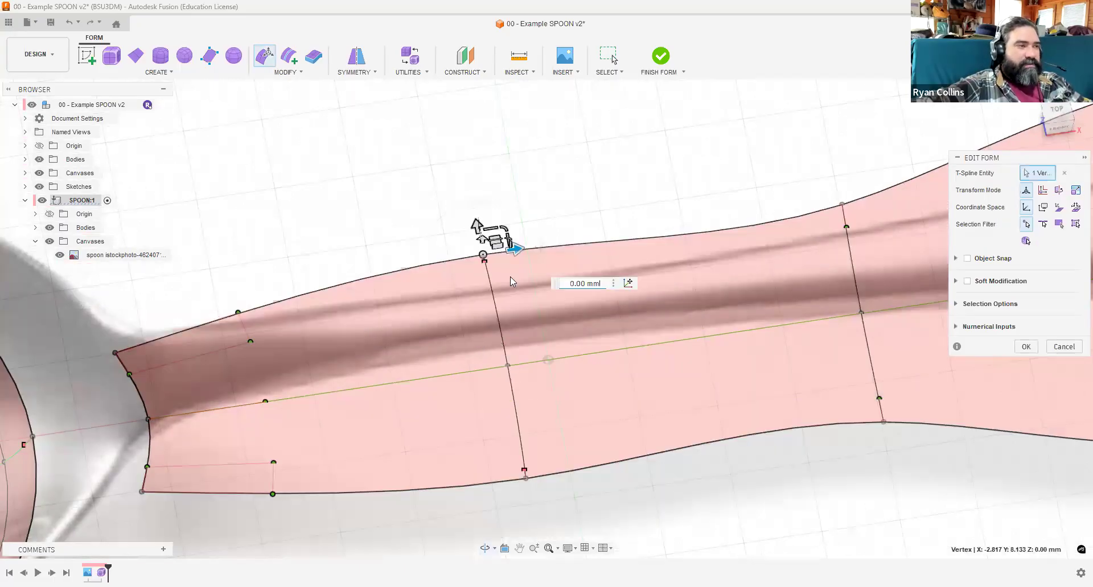
pyautogui.hotkey('ctrl', 'z')
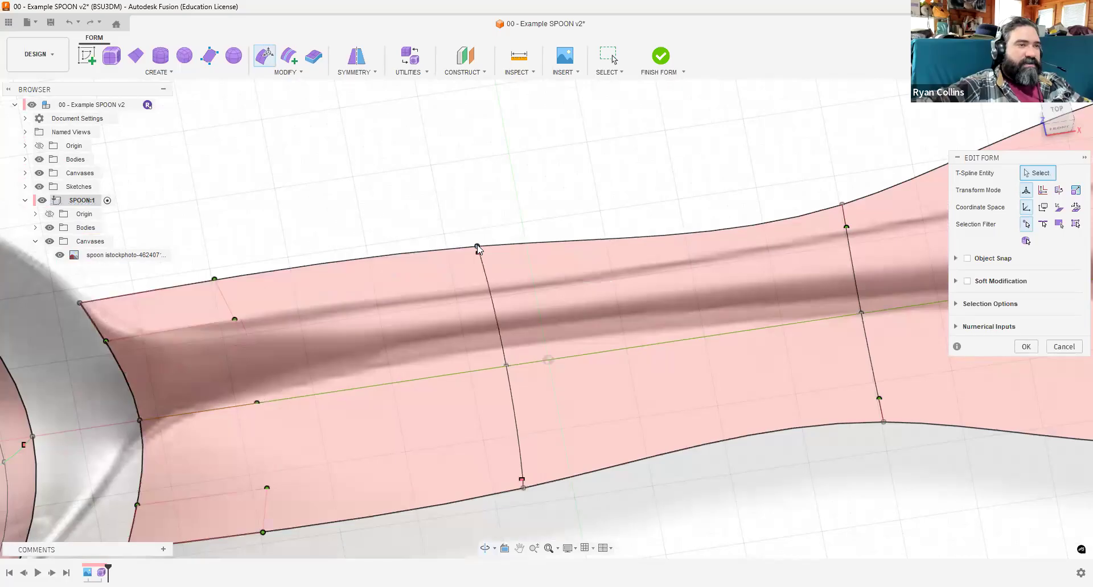
# From the top view, move the neck's side vertex with its tangency handle about 0.65 mm outward and 0.1 mm toward the bowl.
pyautogui.click(1056, 110)
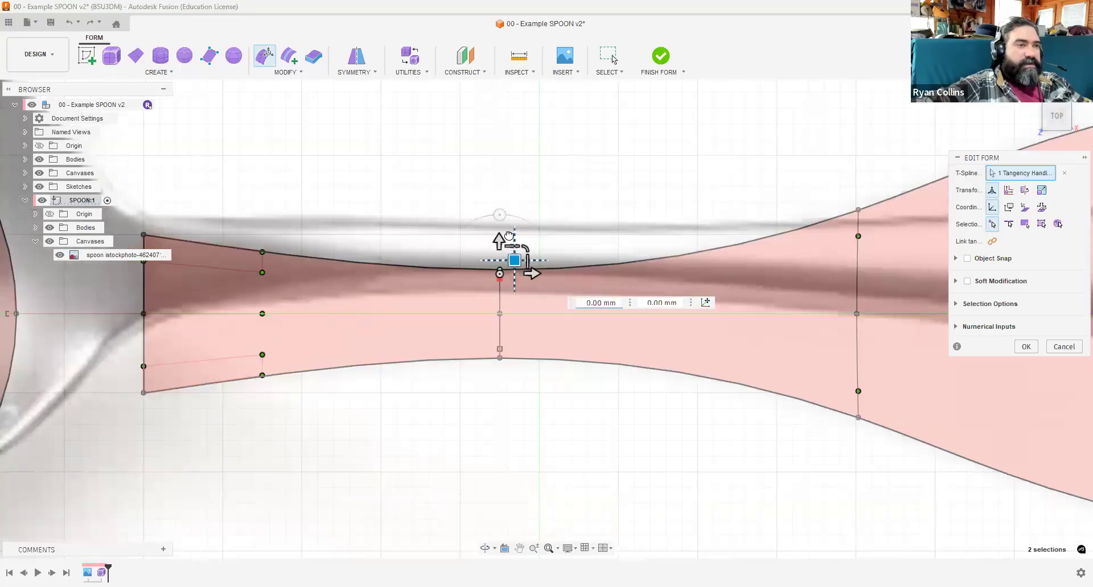
pyautogui.moveTo(512, 259); pyautogui.dragTo(511, 248)
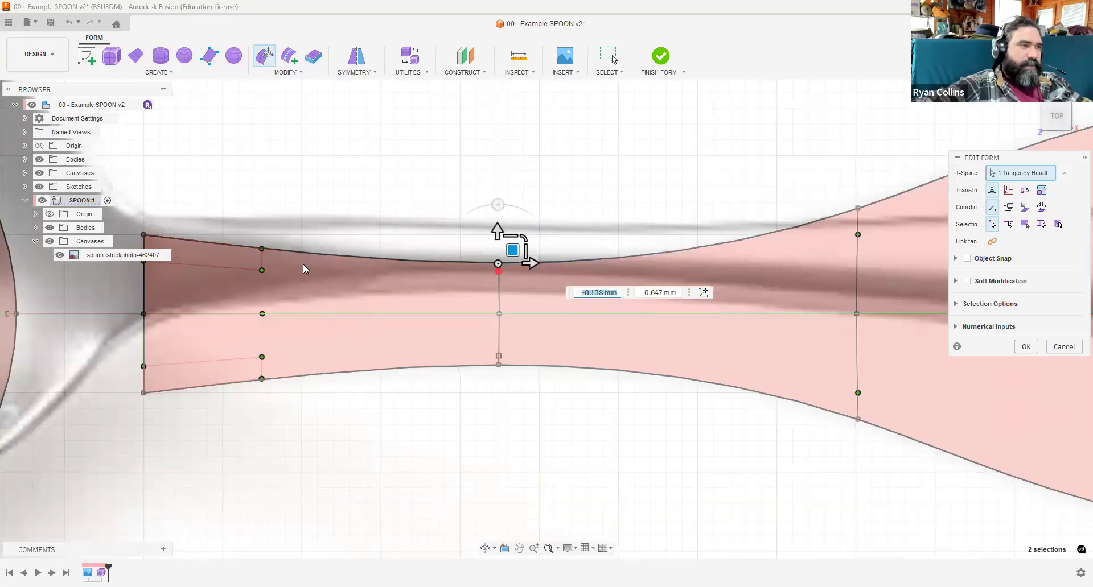
# Check the handle's outline against the canvas from the neck to its far end and finish the form edit.
pyautogui.moveTo(303, 264); pyautogui.dragTo(456, 226, button='middle')
pyautogui.scroll(-3, 662, 297)
pyautogui.moveTo(804, 309); pyautogui.dragTo(311, 239, button='middle')
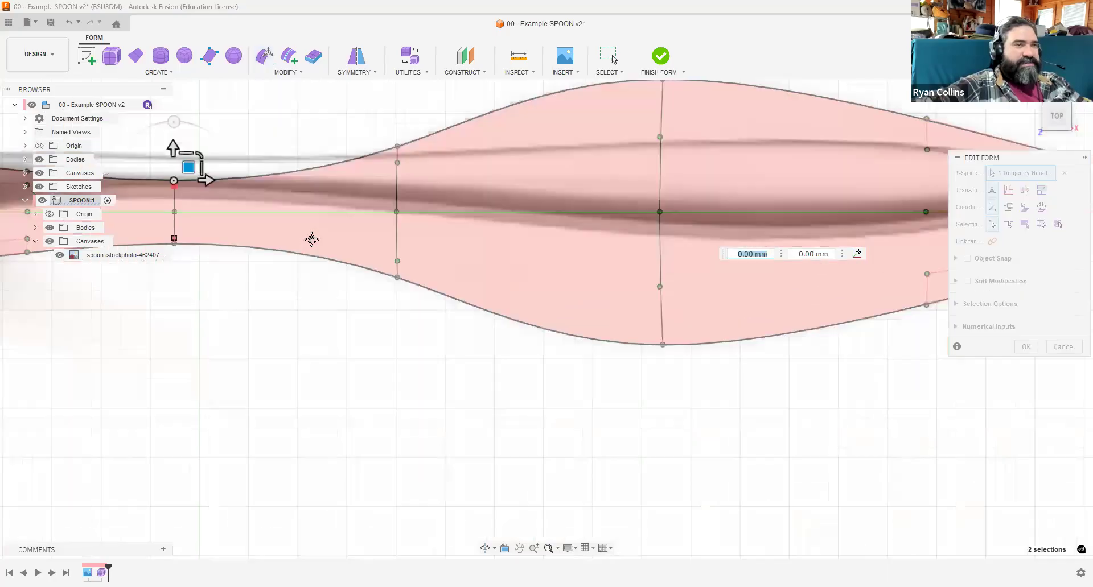
pyautogui.scroll(-2, 684, 181)
pyautogui.moveTo(616, 163); pyautogui.dragTo(467, 162, button='middle')
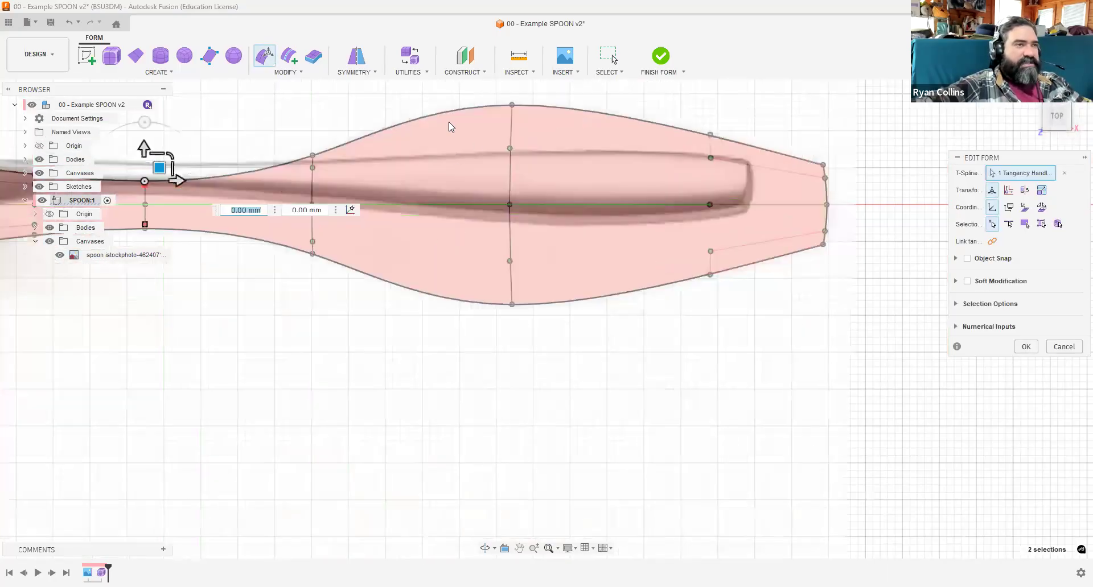
pyautogui.click(1025, 348)
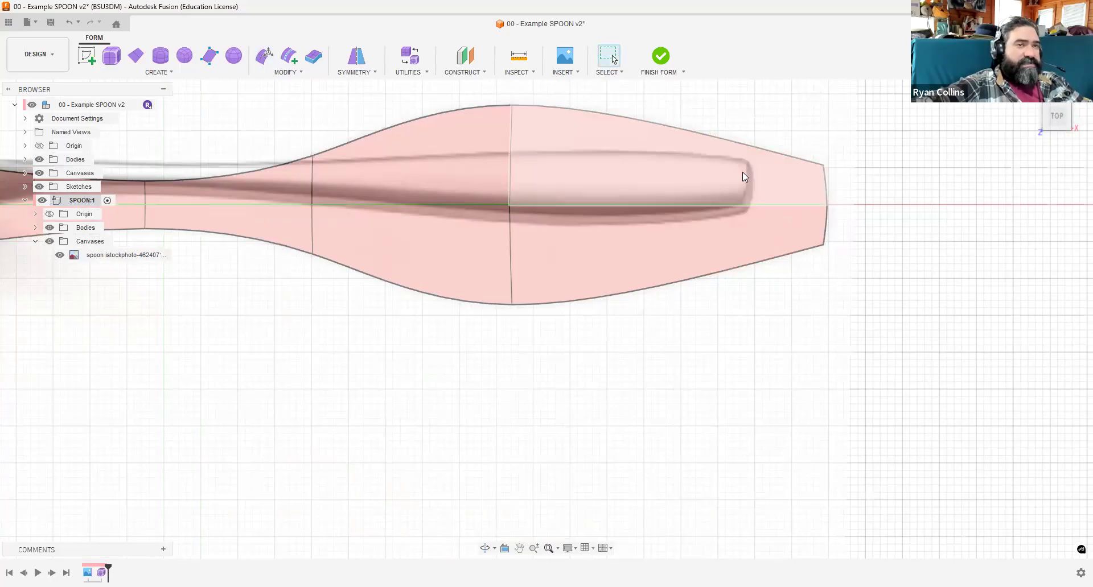
# Delete the corner vertex at the handle's far end so the end closes into a rounded tip.
pyautogui.click(755, 150)
pyautogui.click(821, 165)
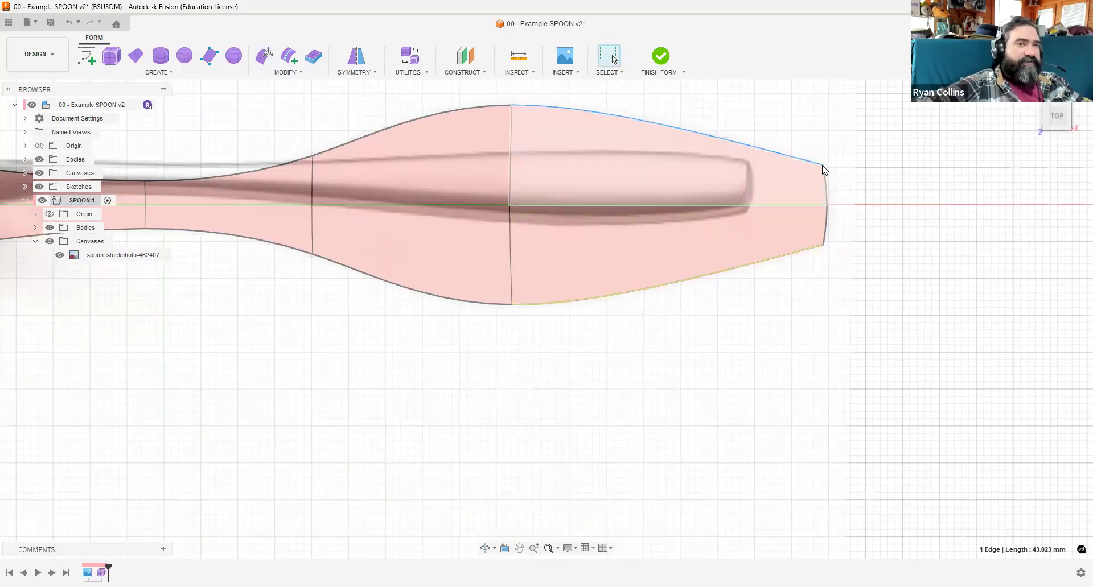
pyautogui.click(835, 154)
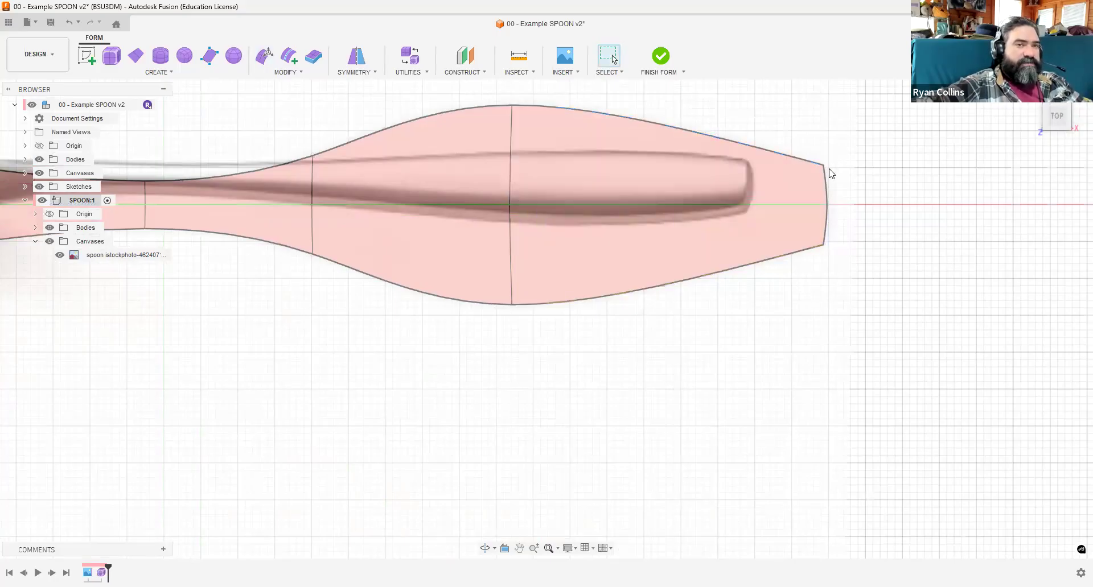
pyautogui.scroll(5, 820, 166)
pyautogui.click(811, 158)
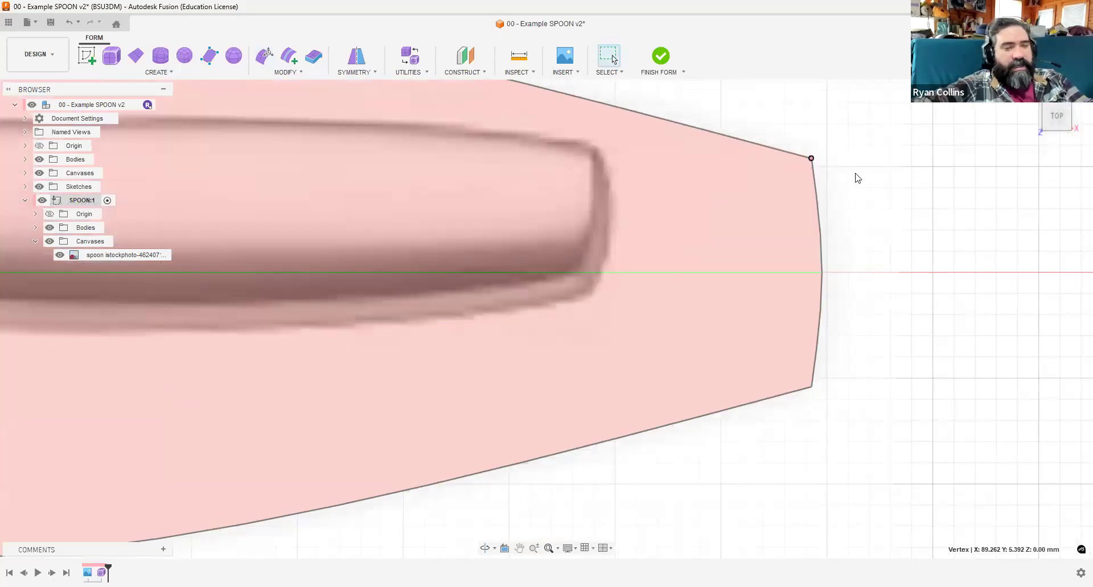
pyautogui.press('Delete')
pyautogui.scroll(-4, 589, 270)
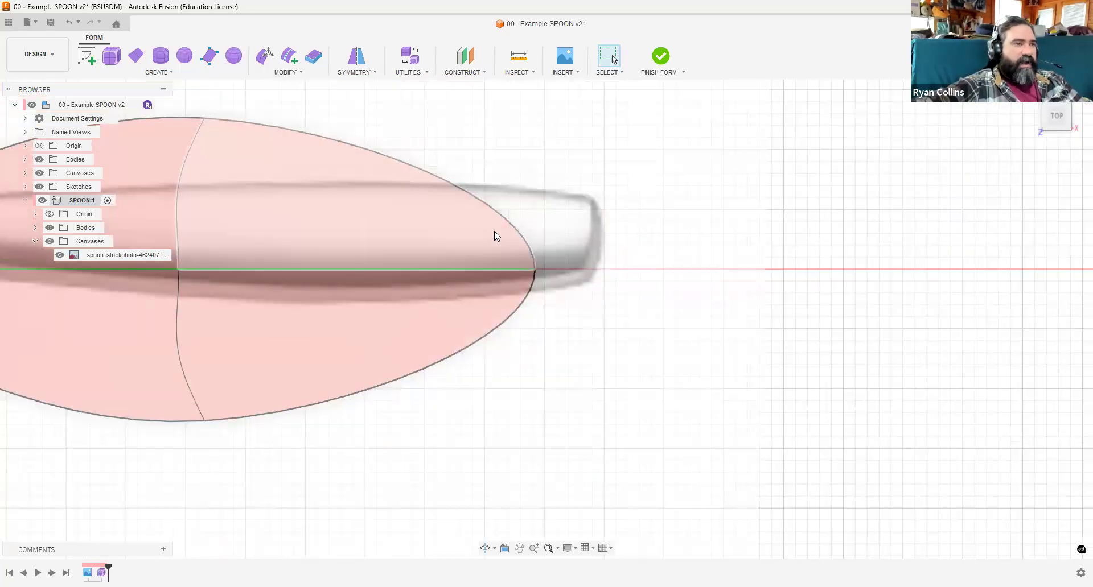
pyautogui.scroll(-3, 572, 254)
pyautogui.moveTo(585, 225); pyautogui.dragTo(683, 214, button='middle')
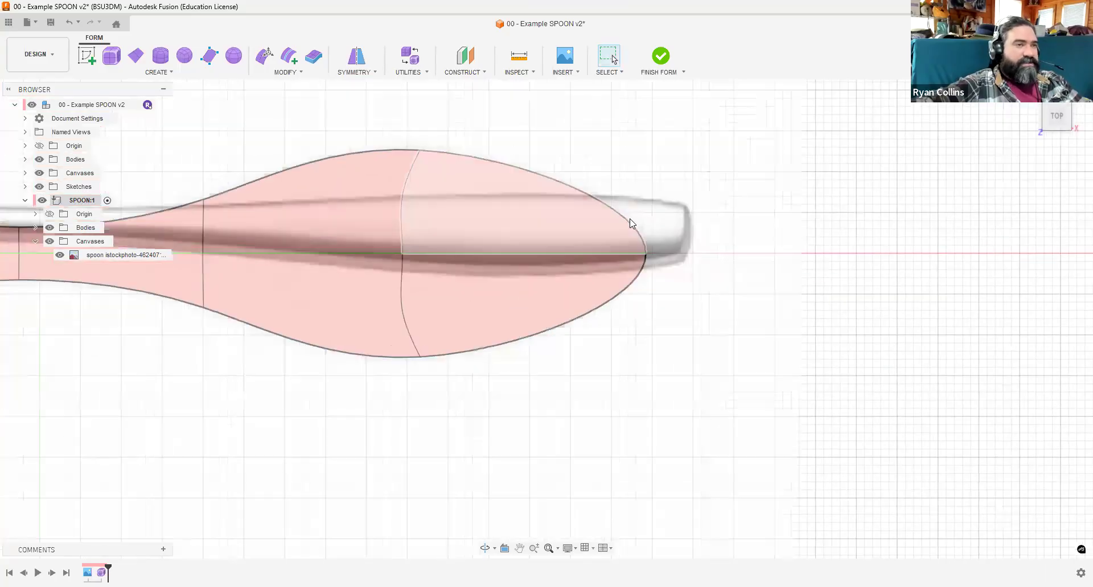
# From the front view, arch the handle upward with its widest row rotated 10 degrees and its bowl-end vertices lifted to about 1.67 mm.
pyautogui.click(263, 57)
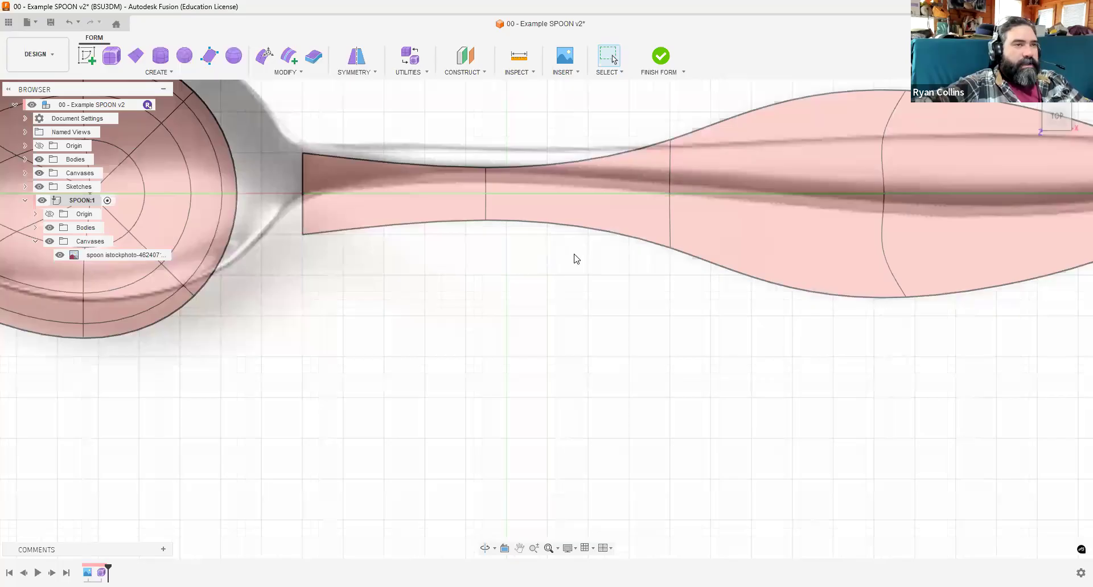
pyautogui.keyDown('shift'); pyautogui.moveTo(692, 287); pyautogui.dragTo(718, 222, button='middle'); pyautogui.keyUp('shift')
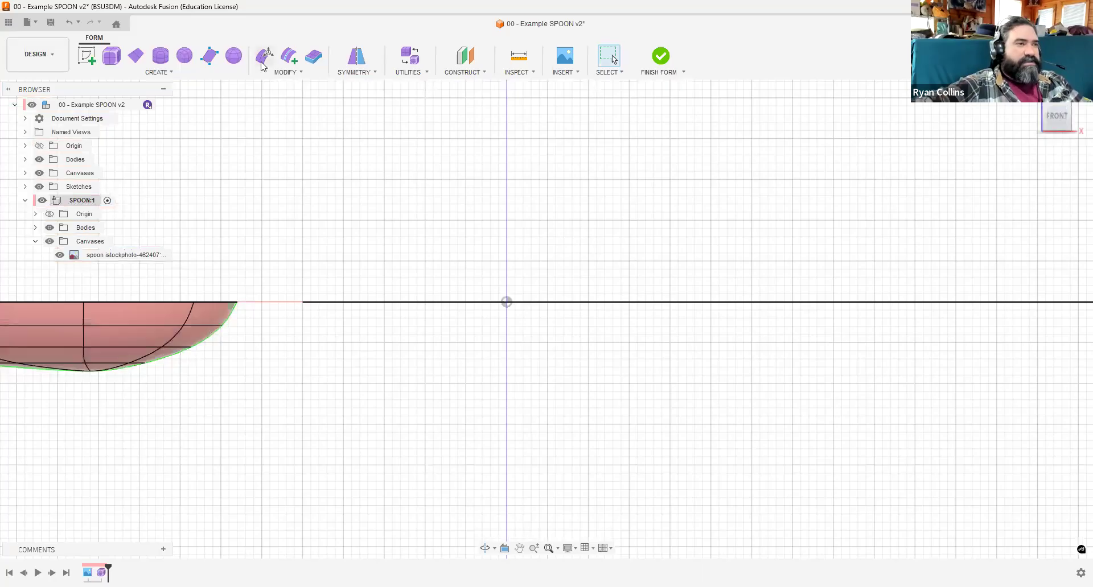
pyautogui.click(262, 66)
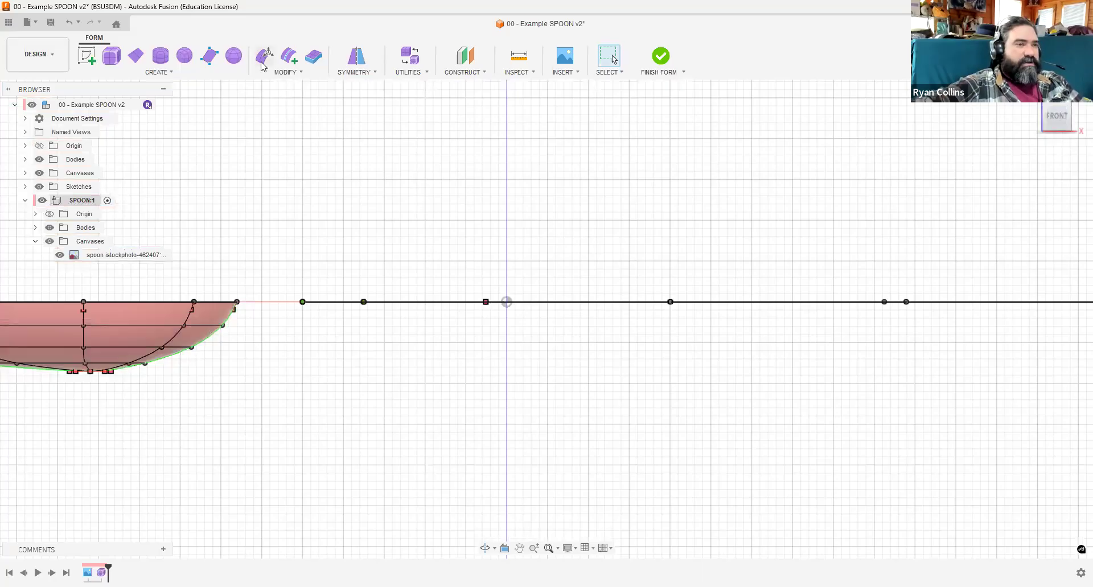
pyautogui.moveTo(506, 229); pyautogui.dragTo(592, 360)
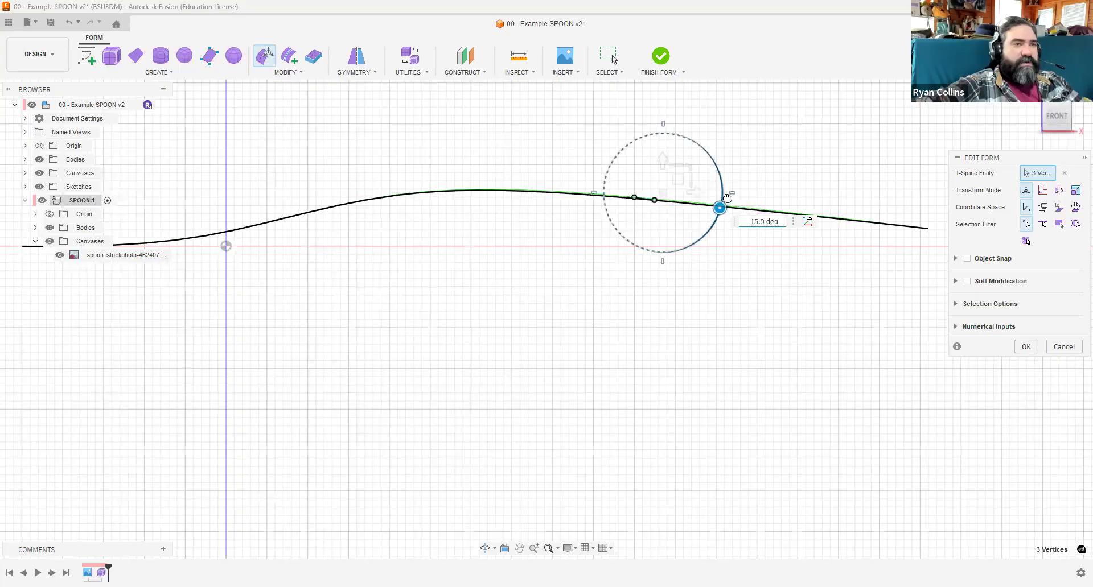
pyautogui.moveTo(727, 198)
pyautogui.mouseDown()
pyautogui.moveTo(724, 188)
pyautogui.moveTo(723, 203)
pyautogui.mouseUp()
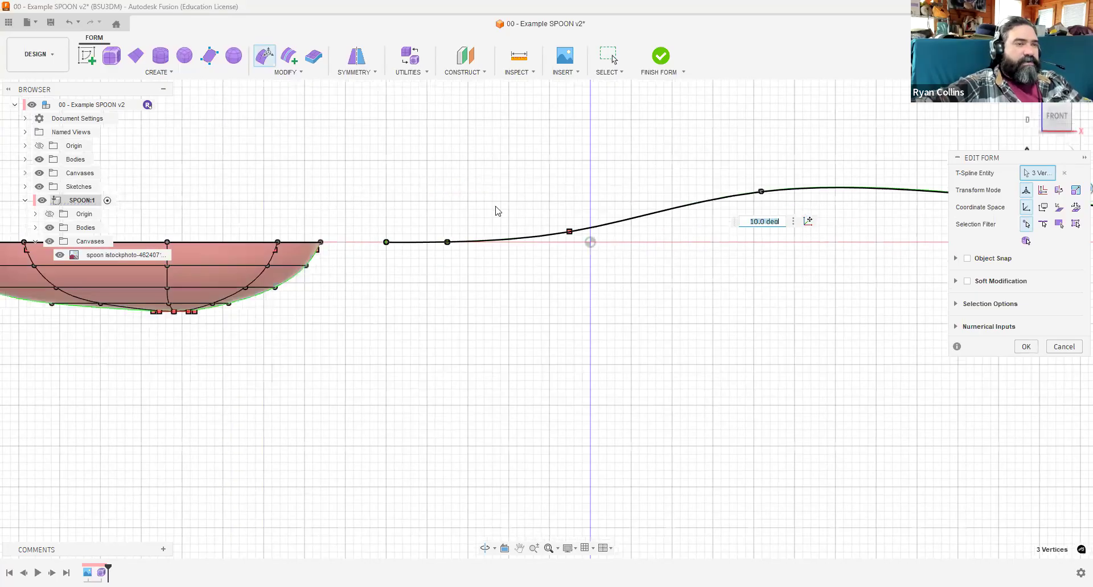
pyautogui.moveTo(371, 215); pyautogui.dragTo(619, 274)
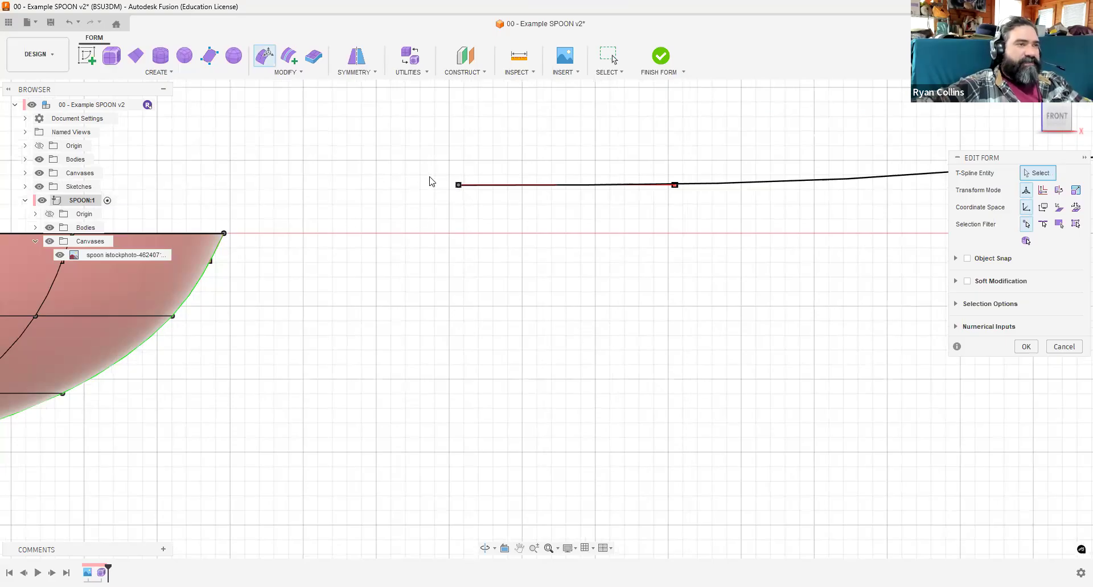
# Try moving a single bowl-end vertex of the handle about 7.9 mm toward the bowl and 0.75 mm down, and undo the move.
pyautogui.click(459, 186)
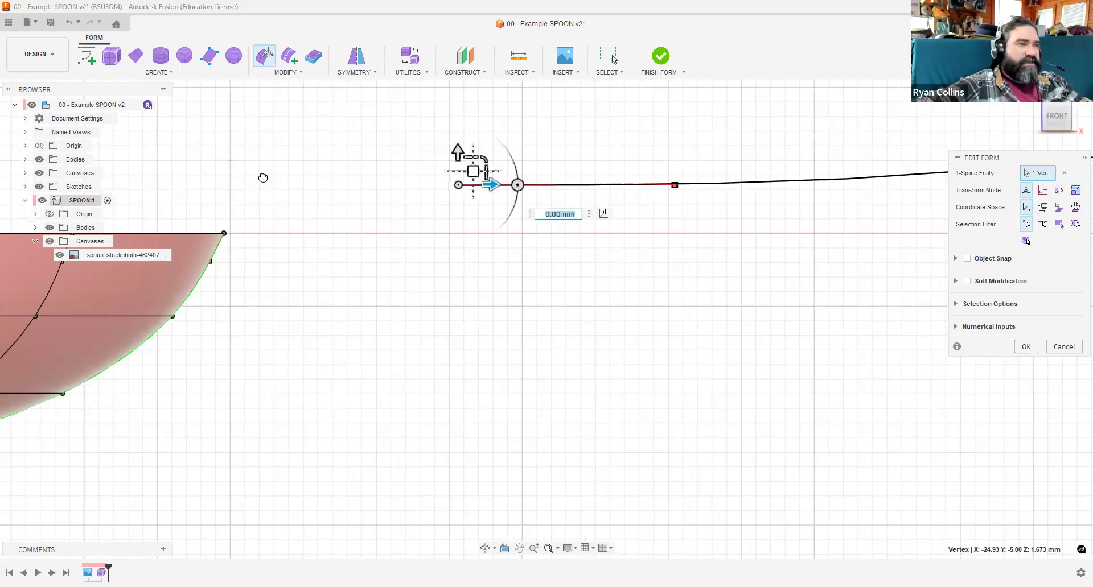
pyautogui.moveTo(247, 197); pyautogui.dragTo(244, 193)
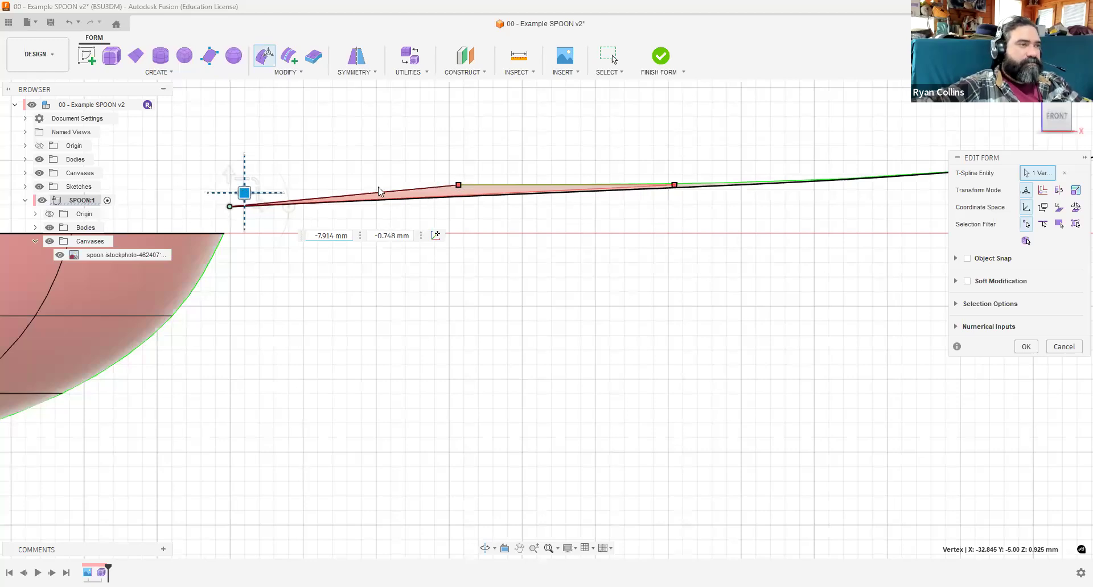
pyautogui.hotkey('ctrl', 'z')
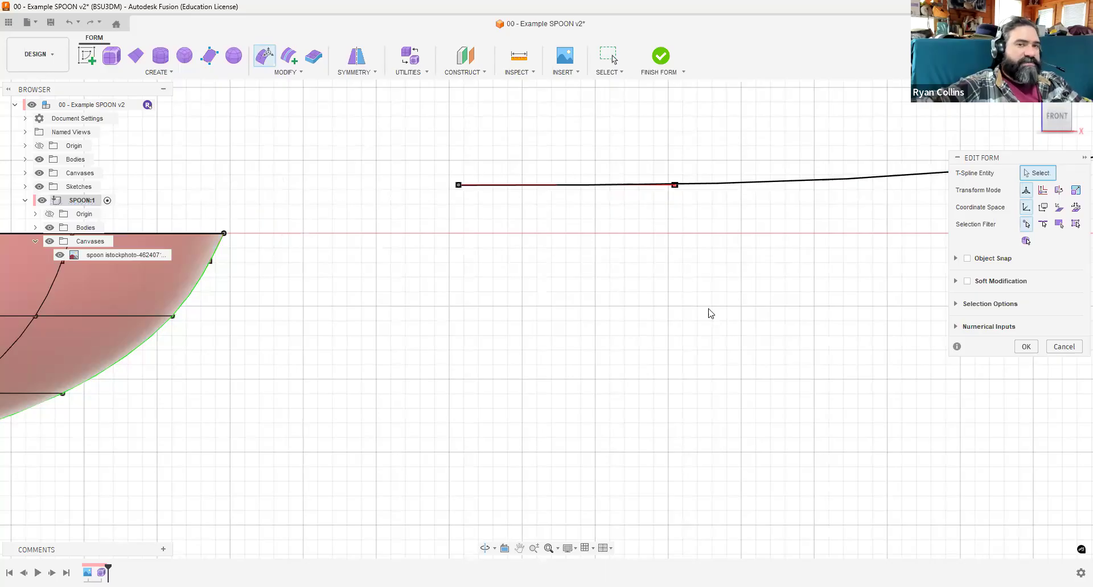
# Finish the form edit and hide the spoon reference canvas to view the bowl and handle in perspective.
pyautogui.click(1024, 347)
pyautogui.keyDown('shift'); pyautogui.moveTo(338, 203); pyautogui.dragTo(354, 227, button='middle'); pyautogui.keyUp('shift')
pyautogui.middleClick(359, 222)
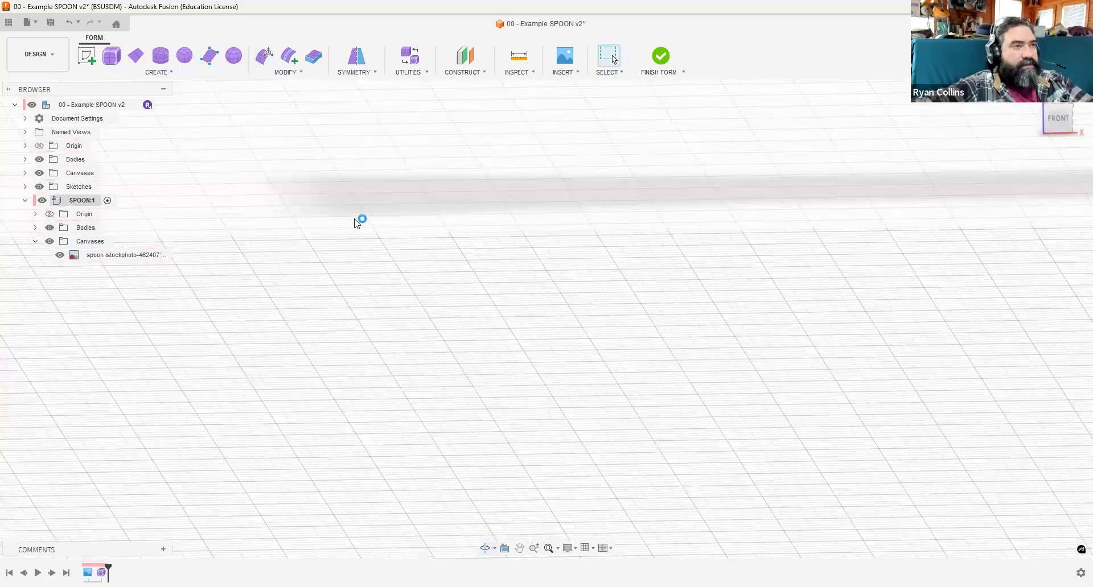
pyautogui.middleClick(358, 222)
pyautogui.keyDown('shift'); pyautogui.moveTo(414, 265); pyautogui.dragTo(410, 322, button='middle'); pyautogui.keyUp('shift')
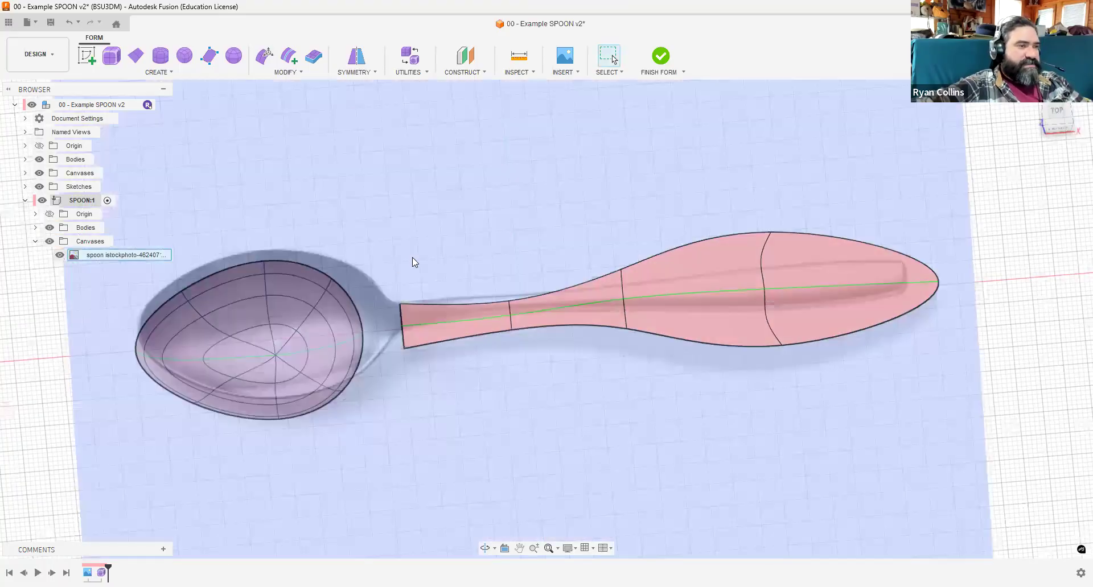
pyautogui.press('v')
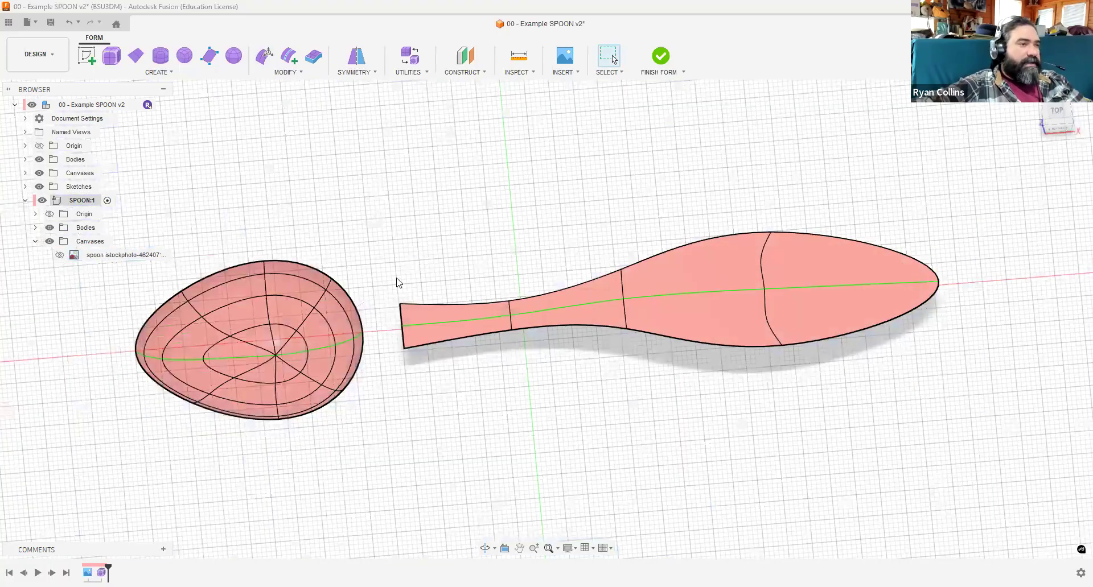
pyautogui.keyDown('shift'); pyautogui.moveTo(398, 278); pyautogui.dragTo(392, 255, button='middle'); pyautogui.keyUp('shift')
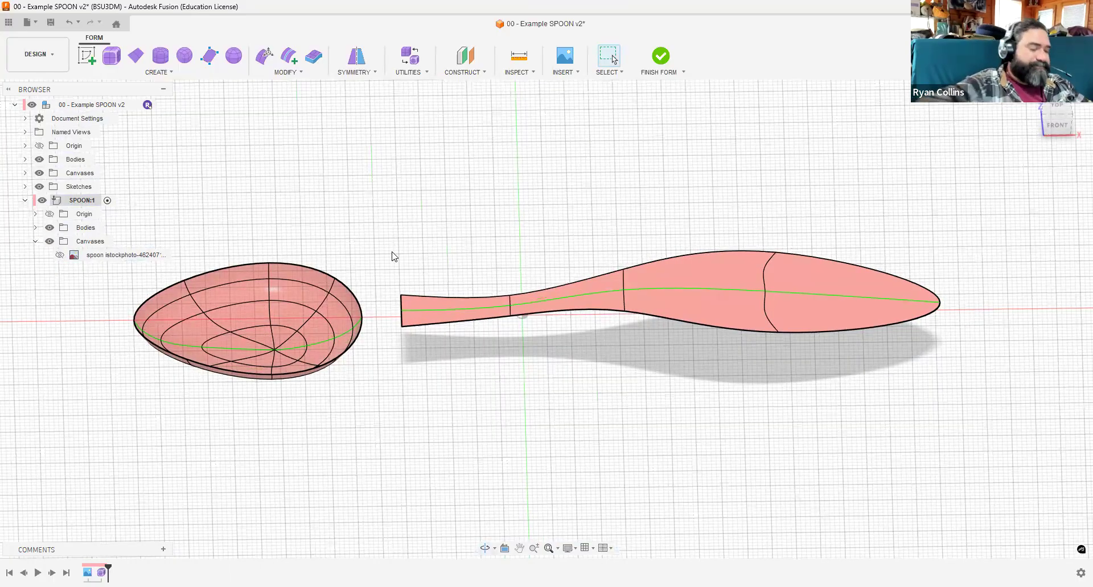
# Save the design with the version description "spoonhandle and bowl".
pyautogui.hotkey('ctrl', 's')
pyautogui.write('spoonhandle and bowl')
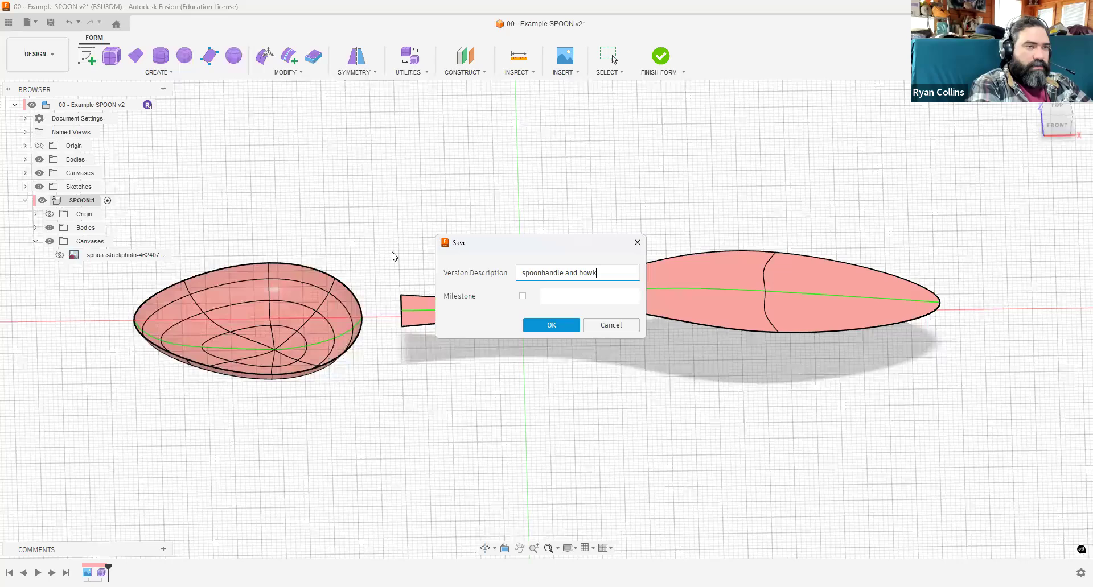
pyautogui.press('Return')
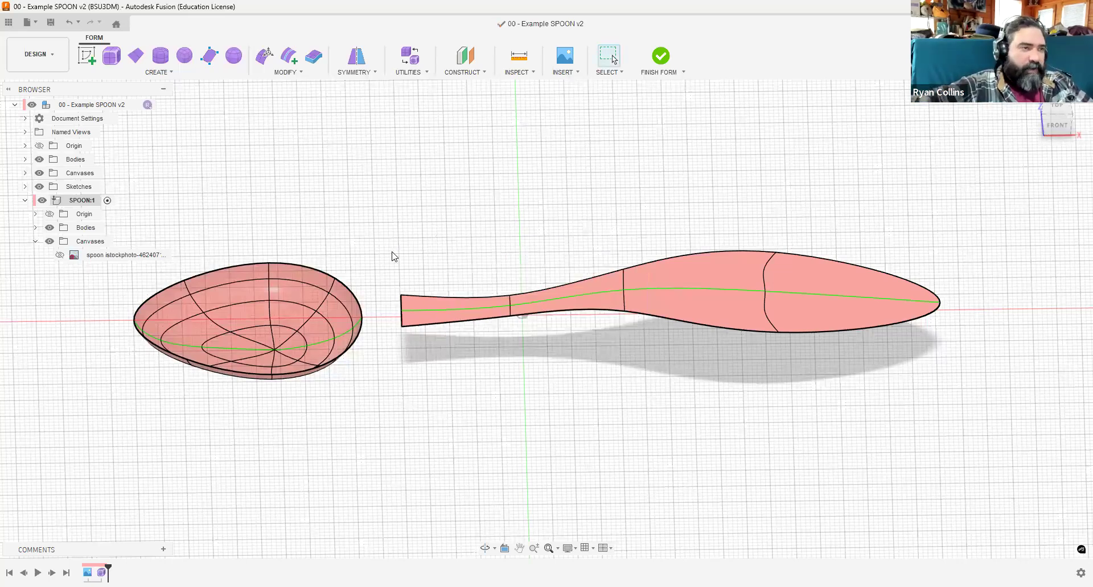
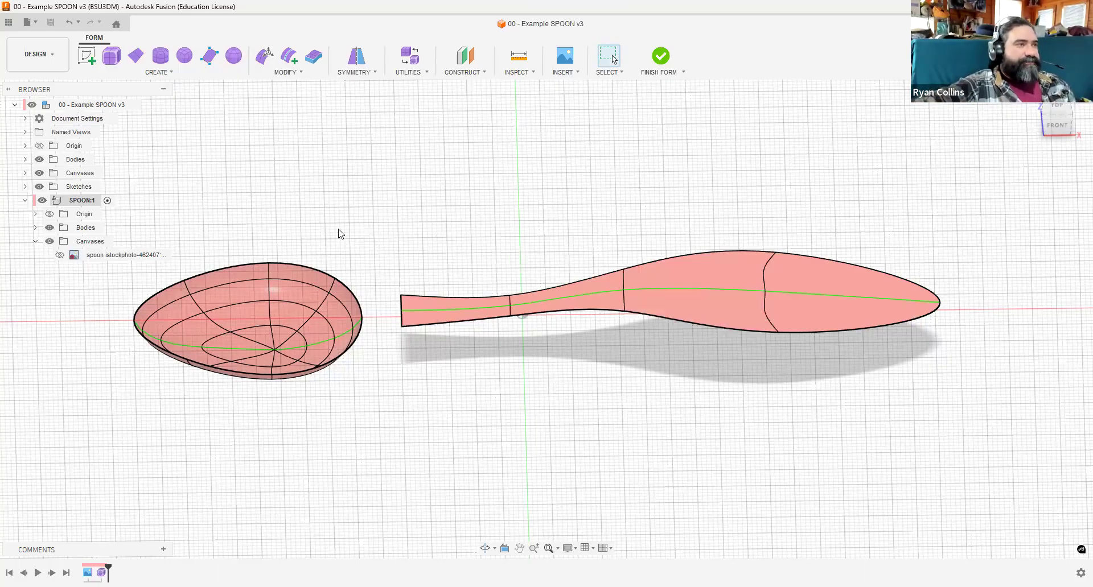
# Set up a 3-face Bridge from the two bowl rim edges facing the handle to the handle's two bowl-end edges.
pyautogui.click(292, 73)
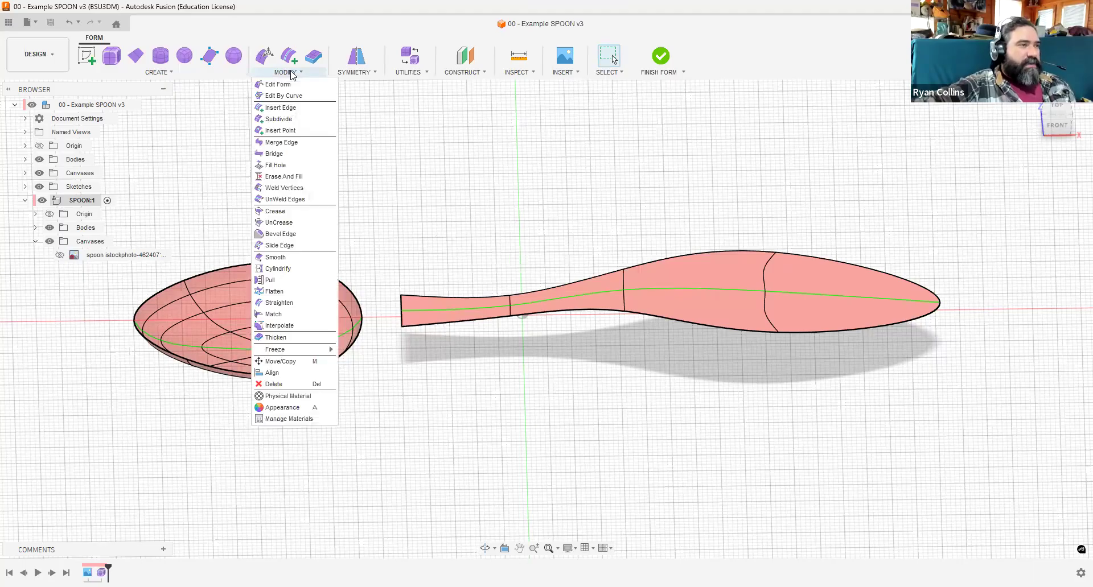
pyautogui.click(281, 158)
pyautogui.scroll(5, 332, 302)
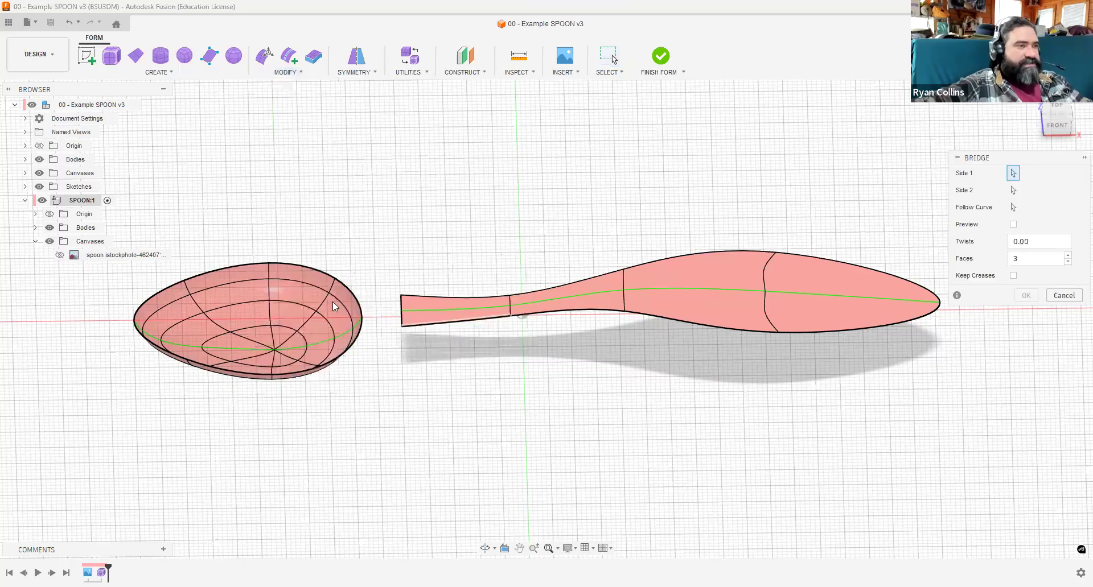
pyautogui.scroll(4, 341, 300)
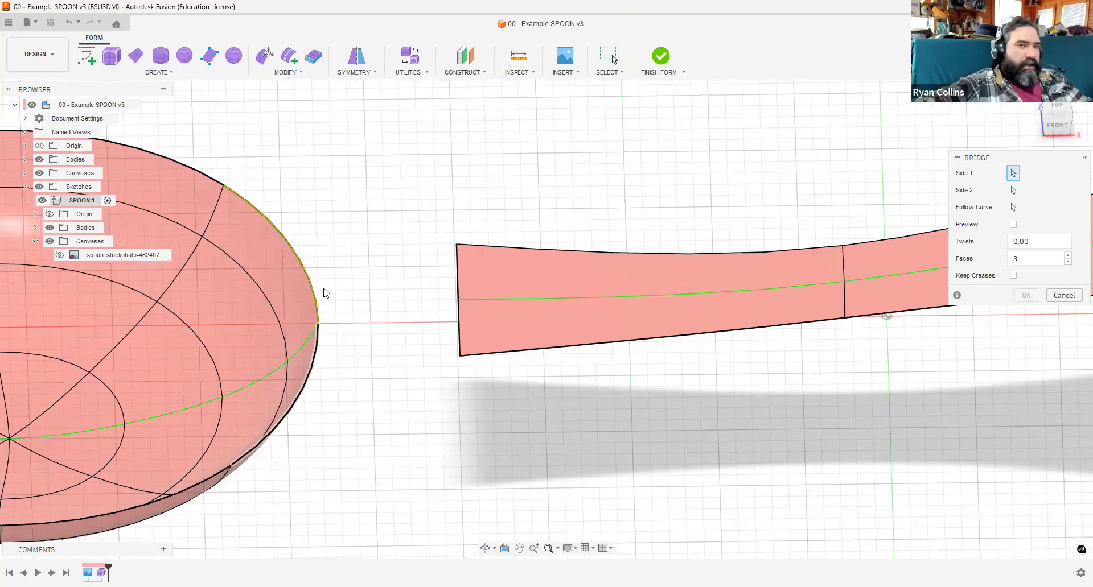
pyautogui.click(1014, 191)
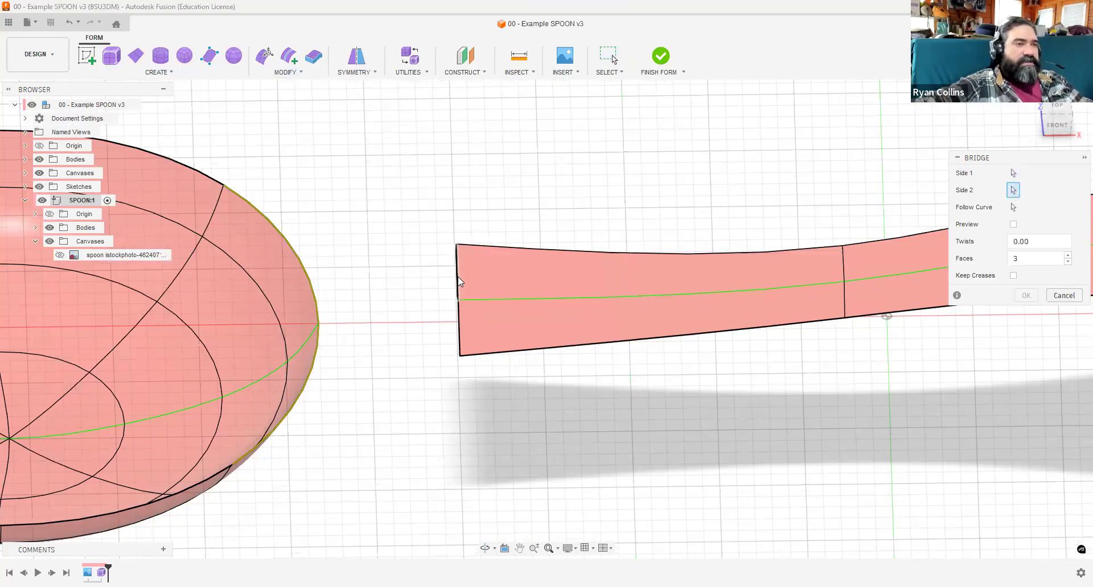
pyautogui.click(457, 322)
pyautogui.scroll(1, 460, 311)
pyautogui.scroll(1, 460, 308)
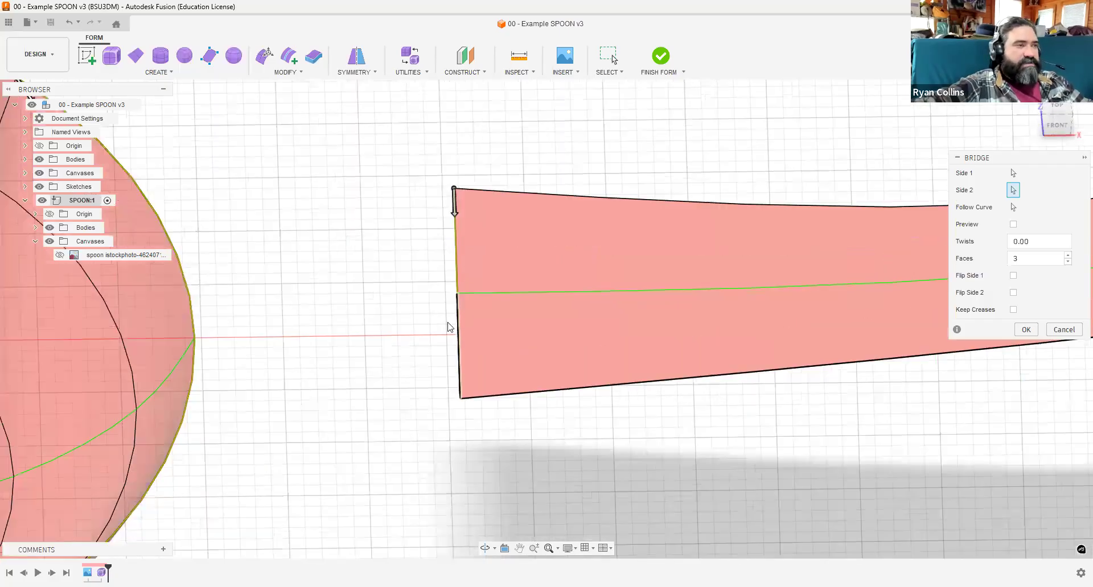
pyautogui.scroll(-1, 447, 323)
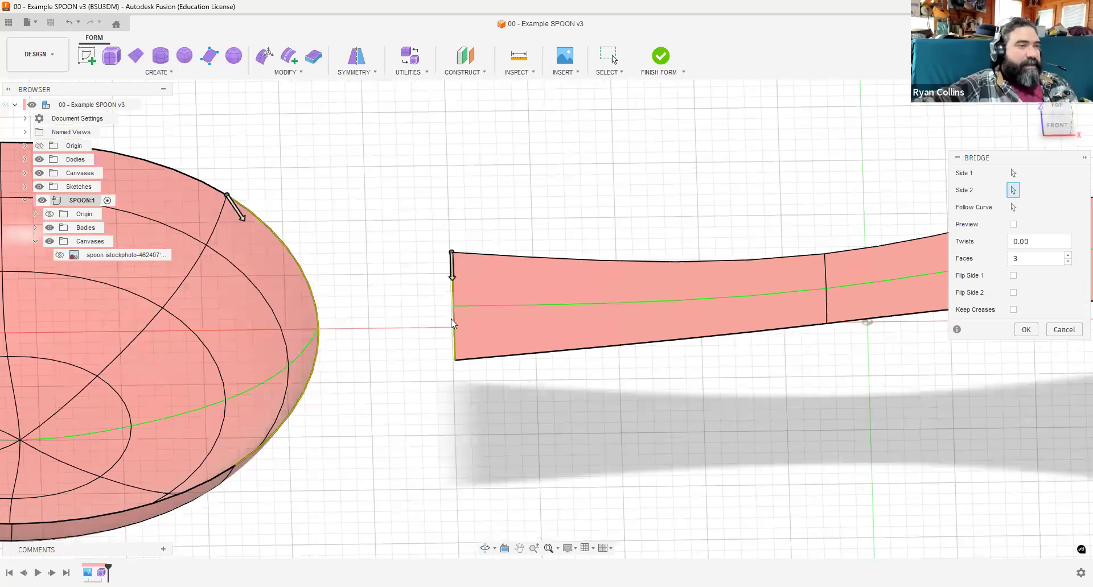
pyautogui.scroll(-1, 450, 319)
# Preview the bridge between the bowl rim and the handle's end, examine how its edges align, and cancel the bridge.
pyautogui.click(1014, 190)
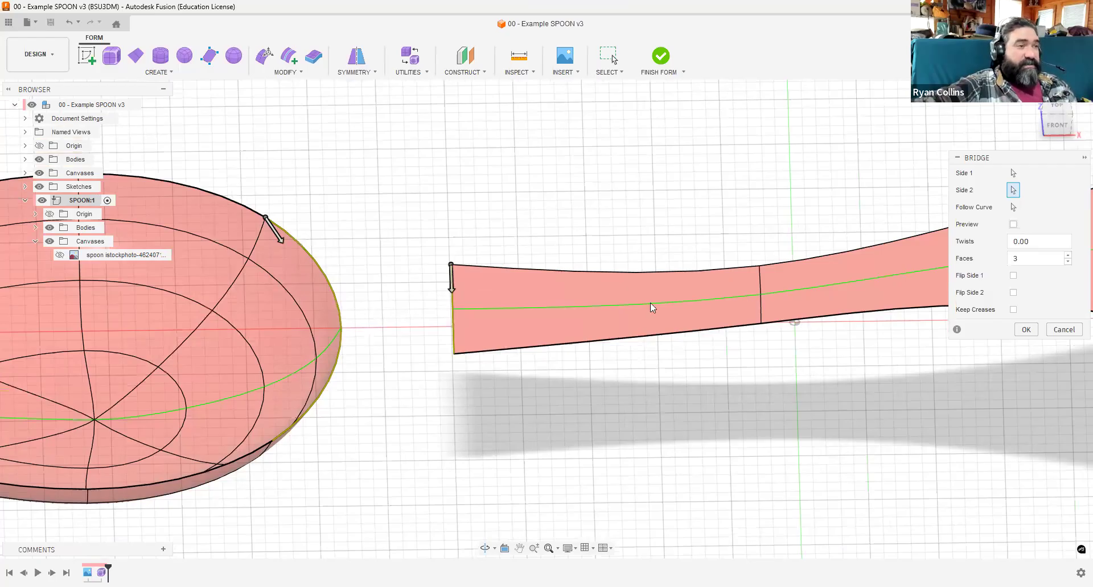
pyautogui.keyDown('shift'); pyautogui.moveTo(516, 354); pyautogui.dragTo(523, 386, button='middle'); pyautogui.keyUp('shift')
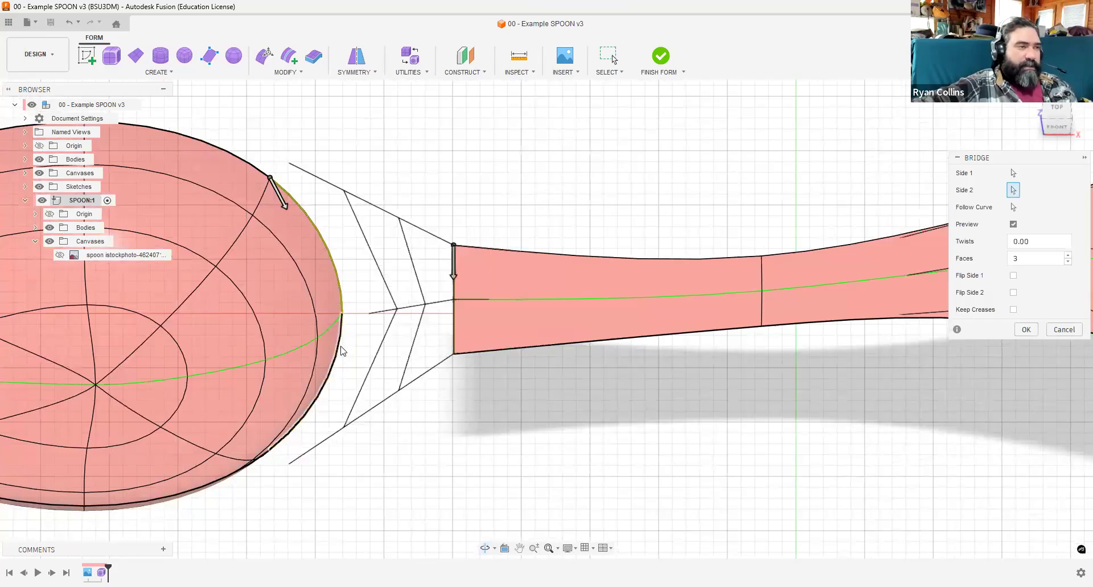
pyautogui.click(333, 295)
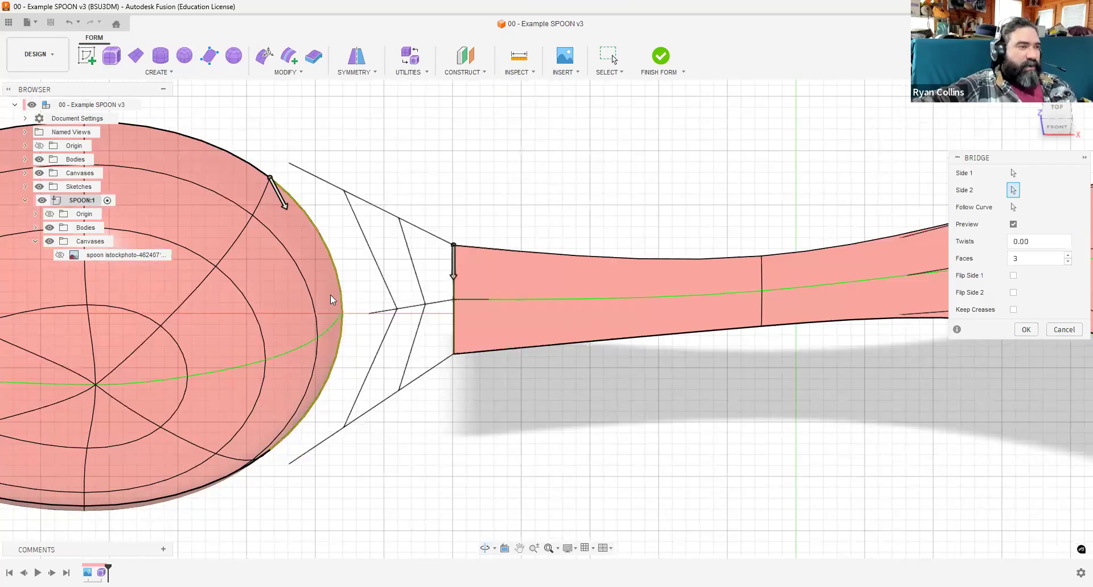
pyautogui.click(340, 330)
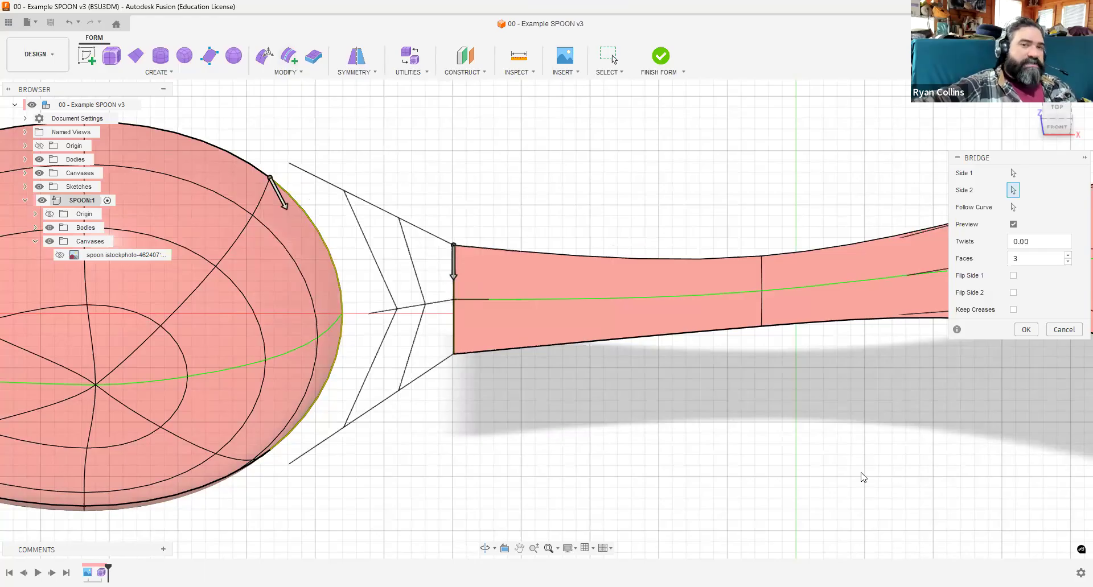
pyautogui.click(1062, 329)
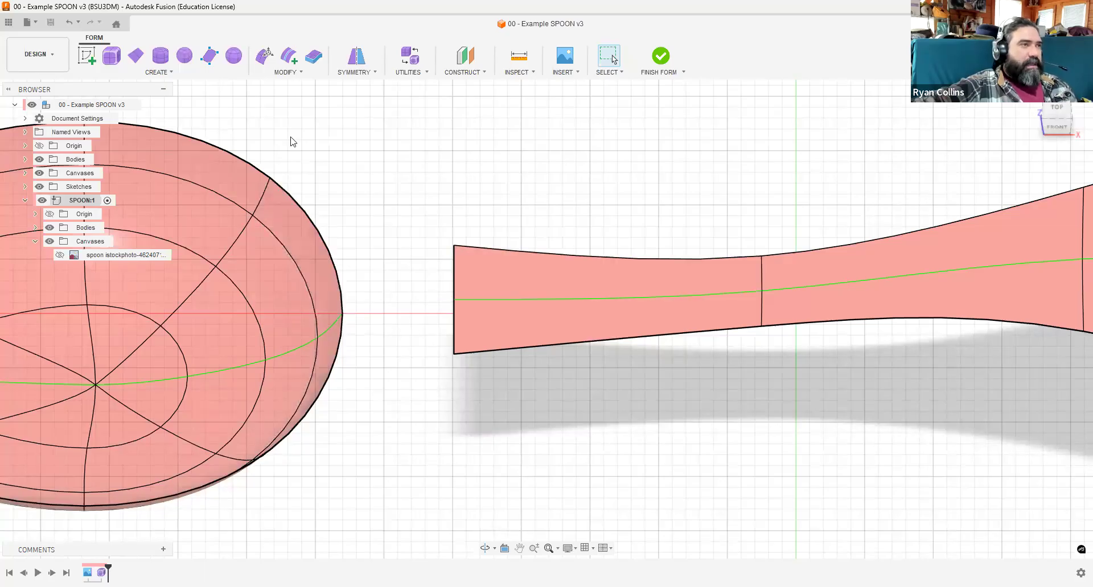
# Try to insert edges on both sides of the bowl's centerline edge nearest the handle, using Simple mode at insert location 0.299.
pyautogui.click(287, 57)
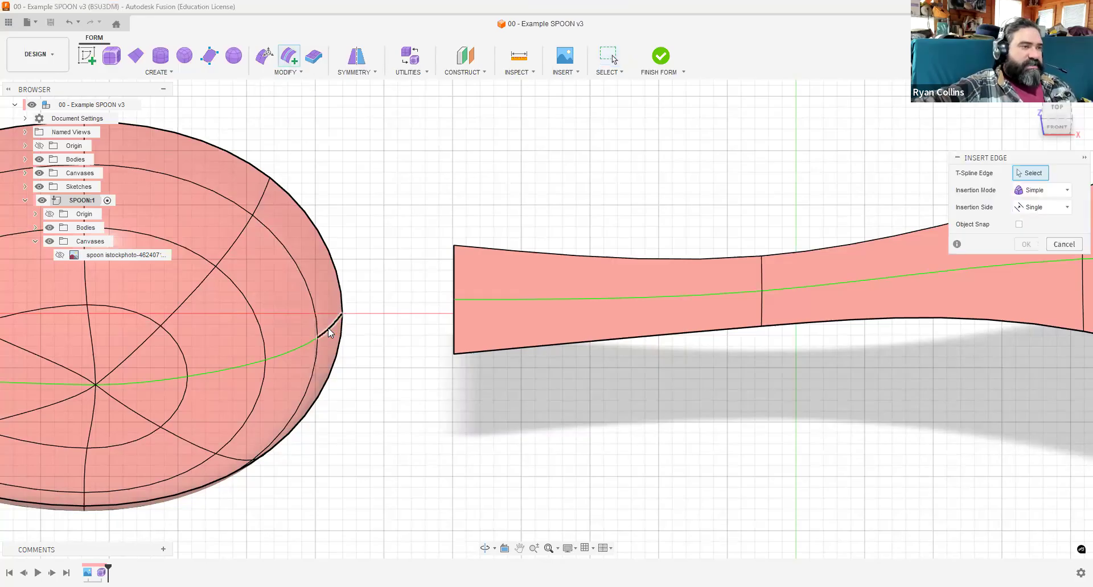
pyautogui.click(329, 329)
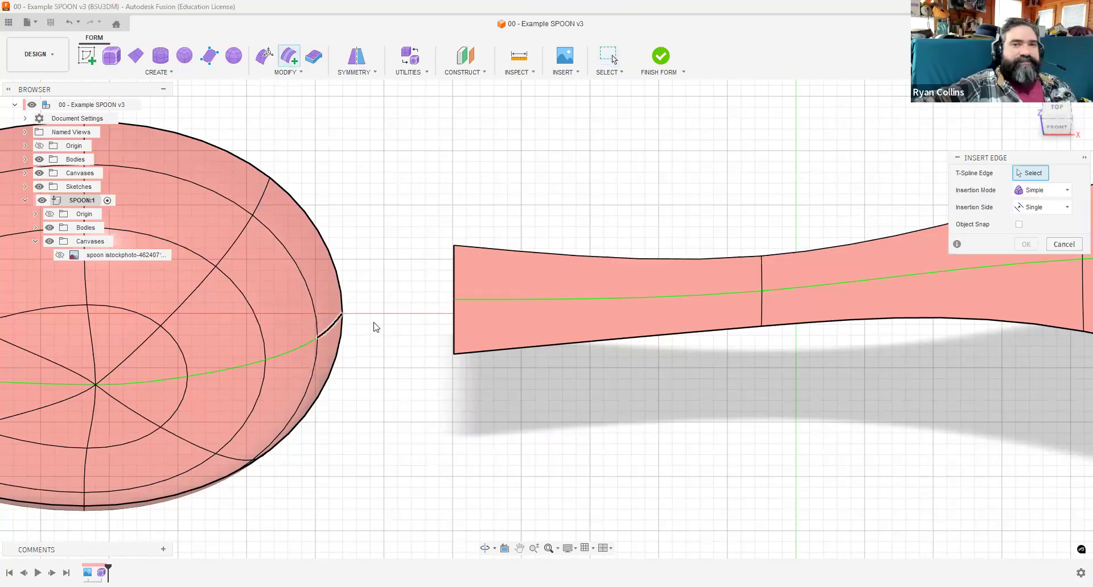
pyautogui.click(1041, 212)
pyautogui.click(1029, 238)
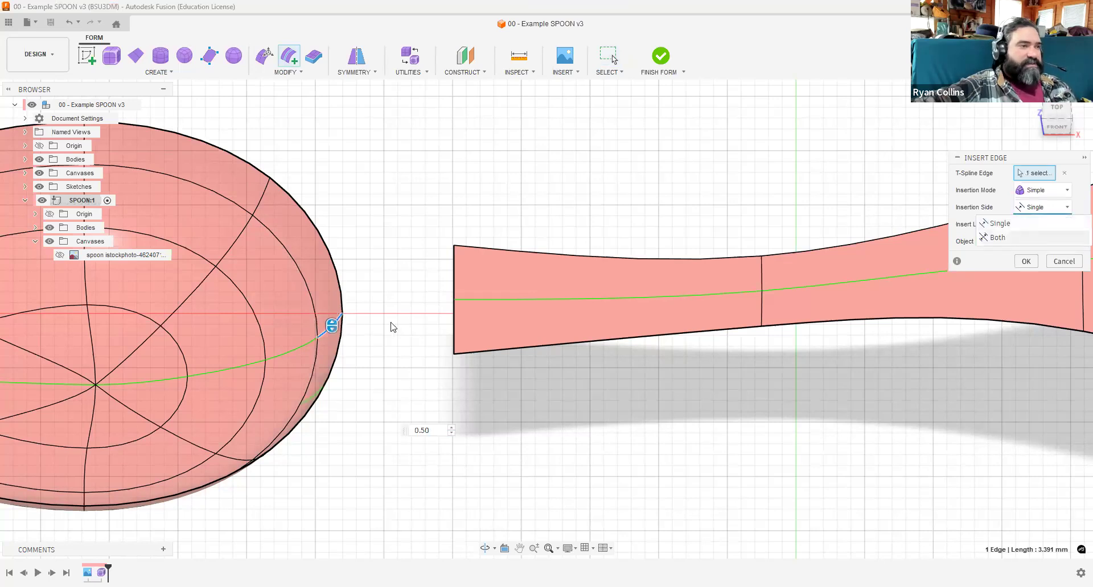
pyautogui.scroll(3, 307, 278)
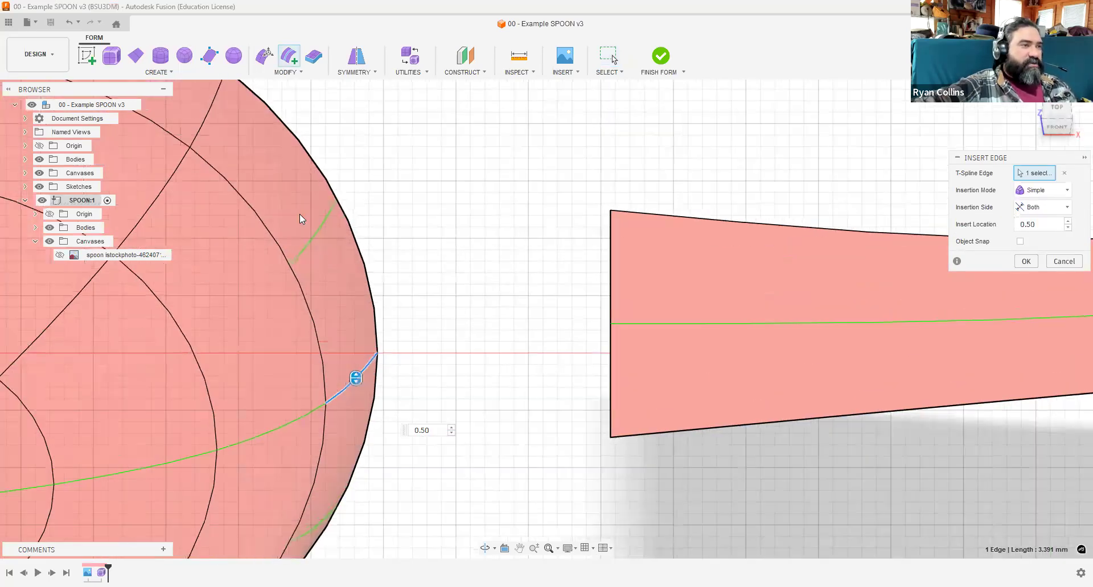
pyautogui.scroll(2, 310, 226)
pyautogui.moveTo(514, 469); pyautogui.dragTo(551, 211, button='middle')
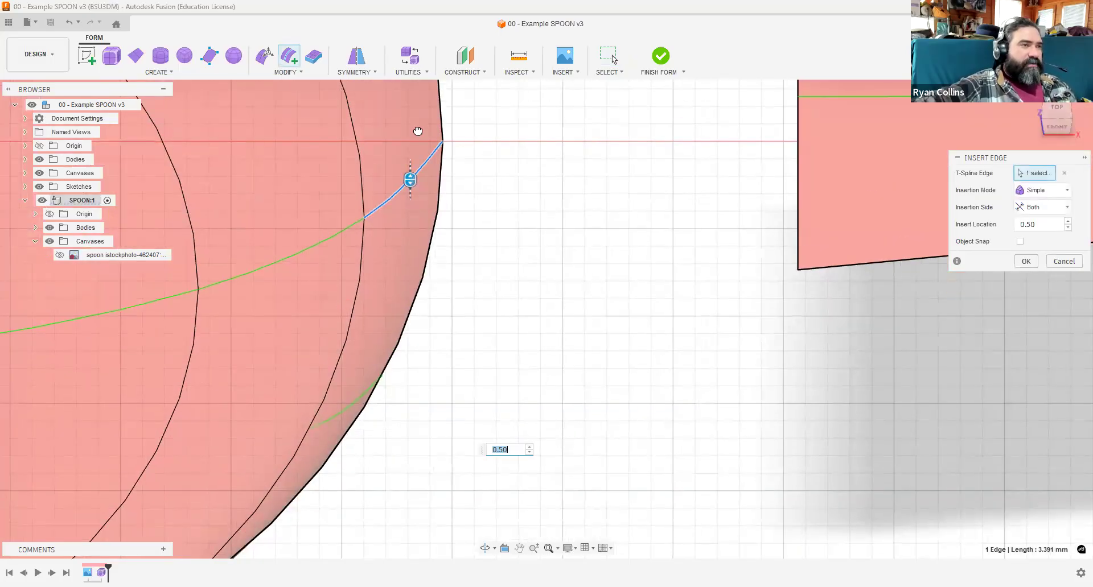
pyautogui.scroll(-3, 444, 240)
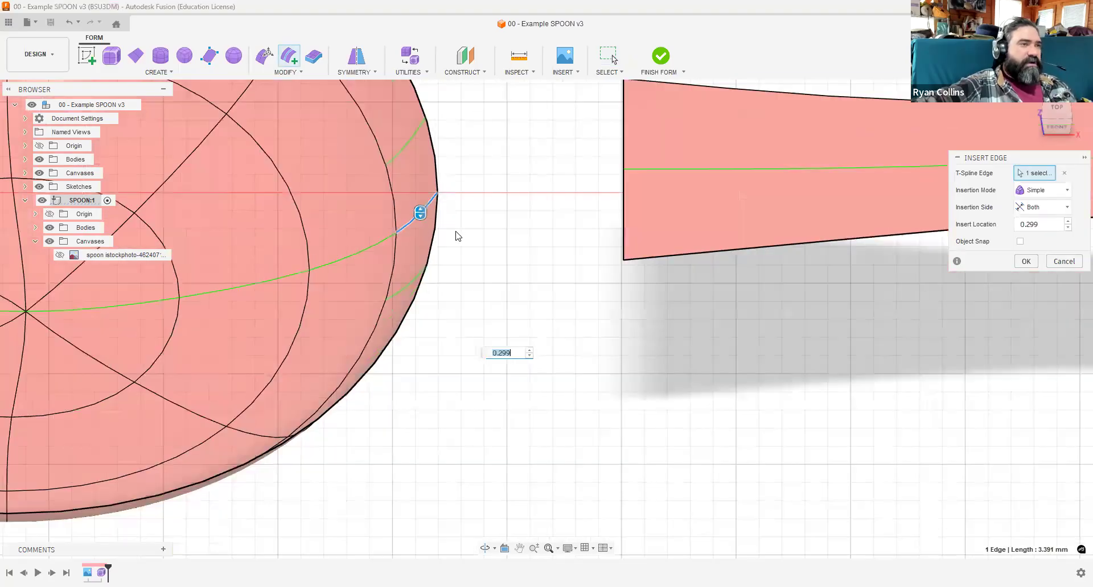
pyautogui.click(1034, 264)
# Examine the narrowed rim faces beside the bowl's centerline and undo the edge insertion.
pyautogui.keyDown('shift'); pyautogui.moveTo(459, 348); pyautogui.dragTo(375, 361, button='middle'); pyautogui.keyUp('shift')
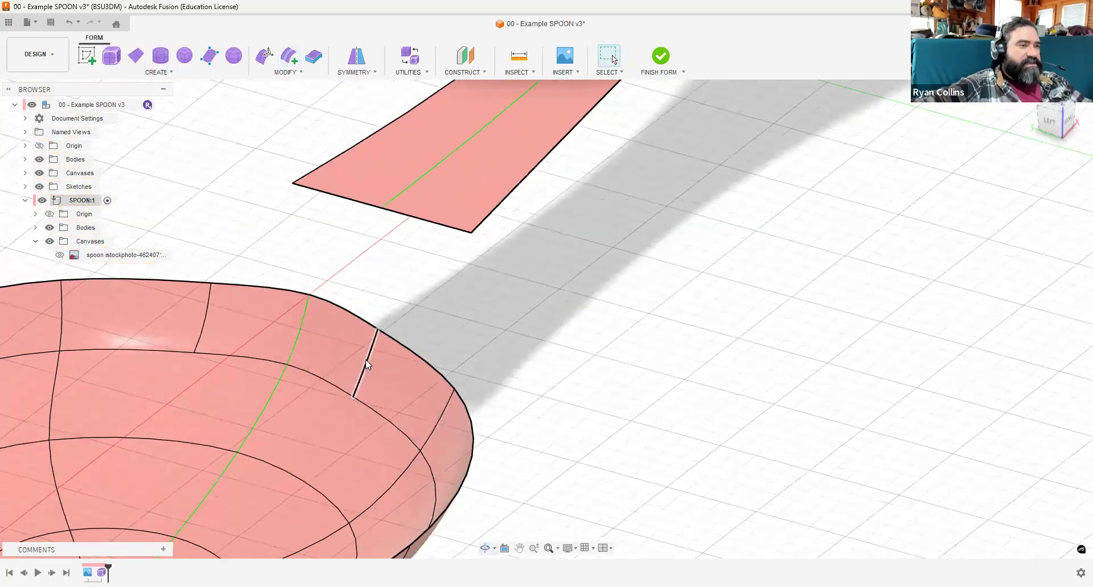
pyautogui.click(341, 350)
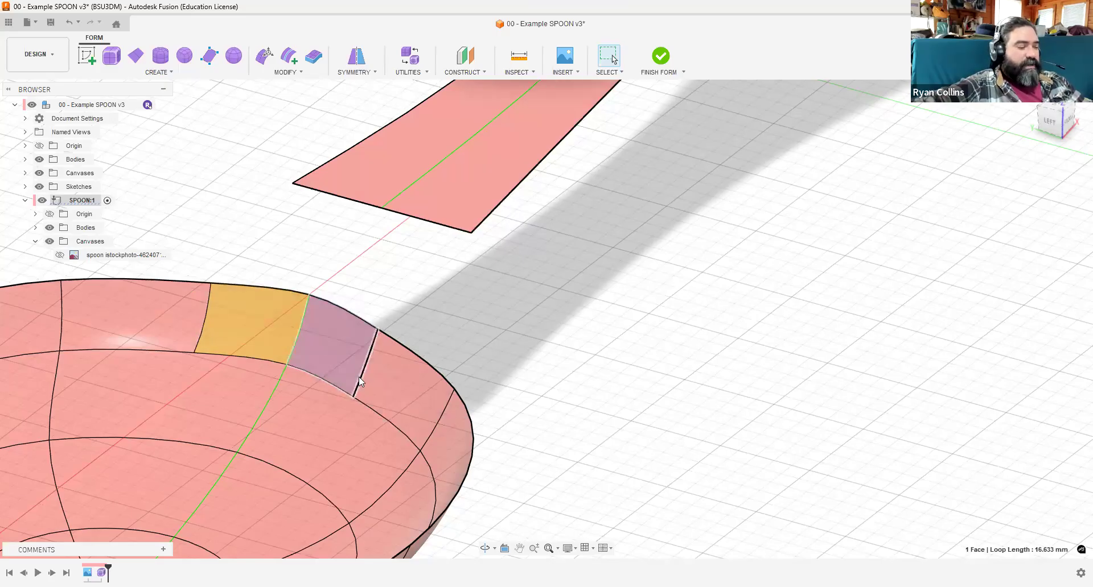
pyautogui.click(438, 340)
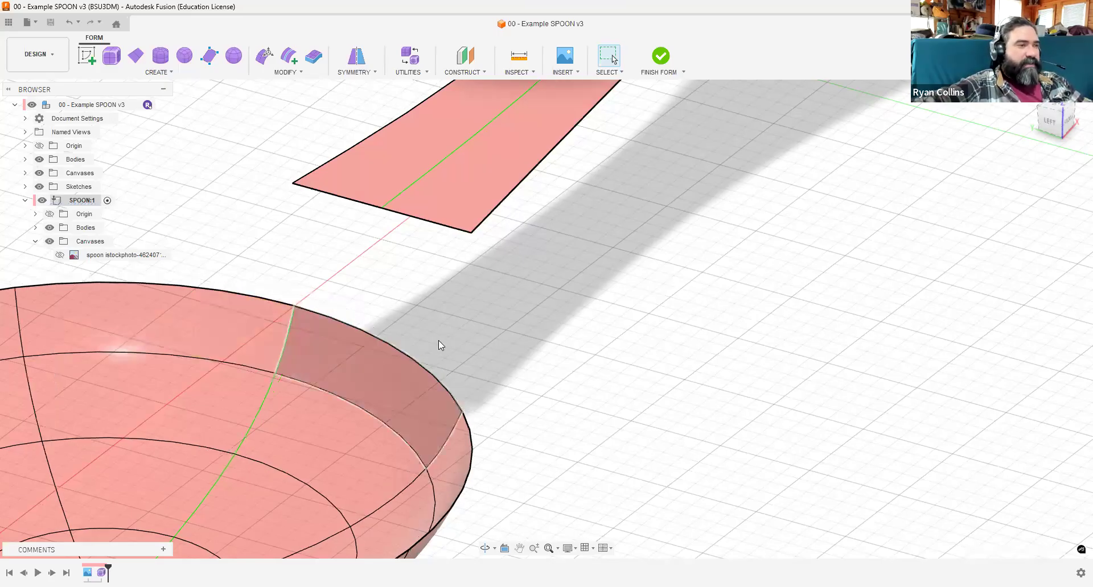
# Bridge the bowl rim edges facing the handle to the handle's bowl-end edges, with preview on and Faces set to 1.
pyautogui.keyDown('shift'); pyautogui.moveTo(641, 386); pyautogui.dragTo(594, 376, button='middle'); pyautogui.keyUp('shift')
pyautogui.keyDown('shift'); pyautogui.moveTo(613, 413); pyautogui.dragTo(569, 398, button='middle'); pyautogui.keyUp('shift')
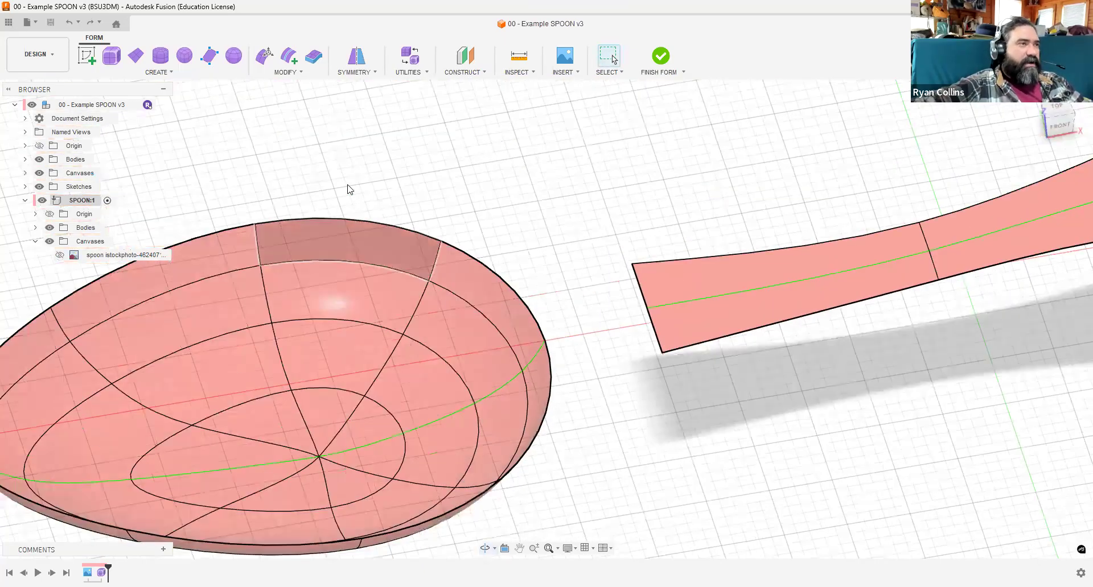
pyautogui.click(287, 72)
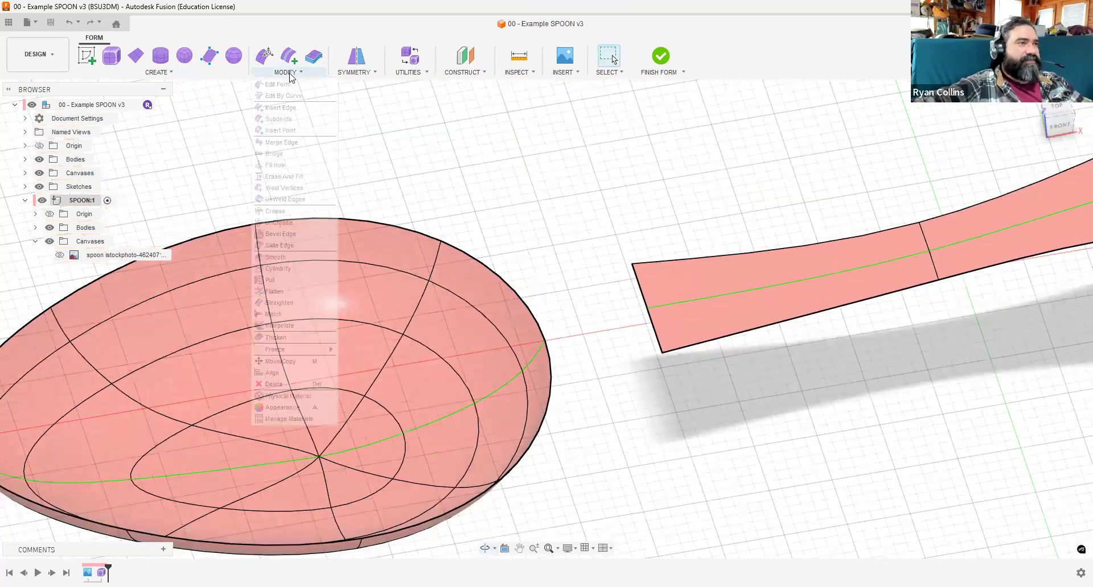
pyautogui.click(276, 154)
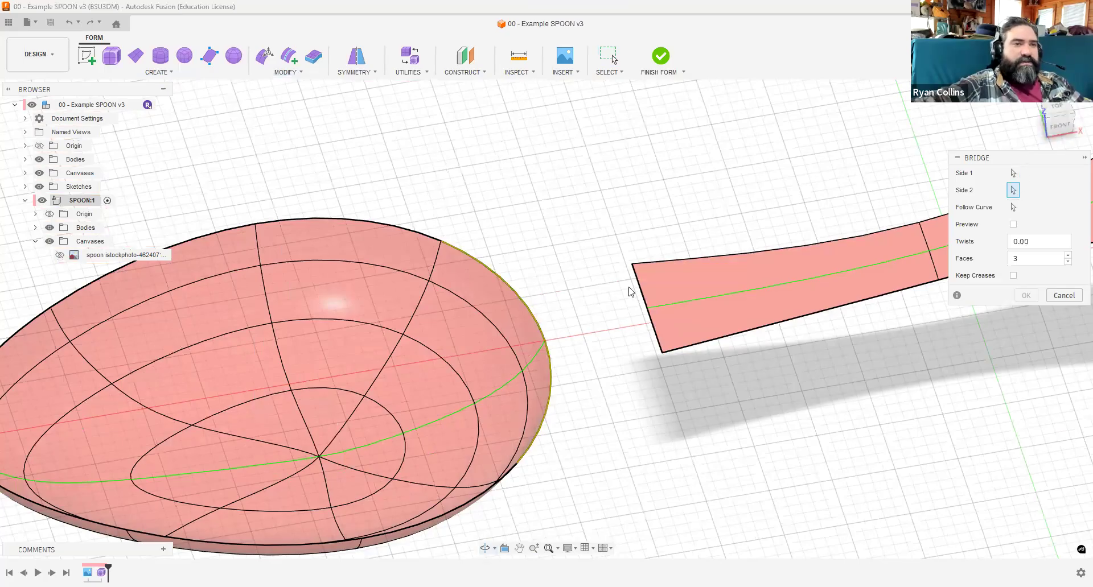
pyautogui.click(649, 302)
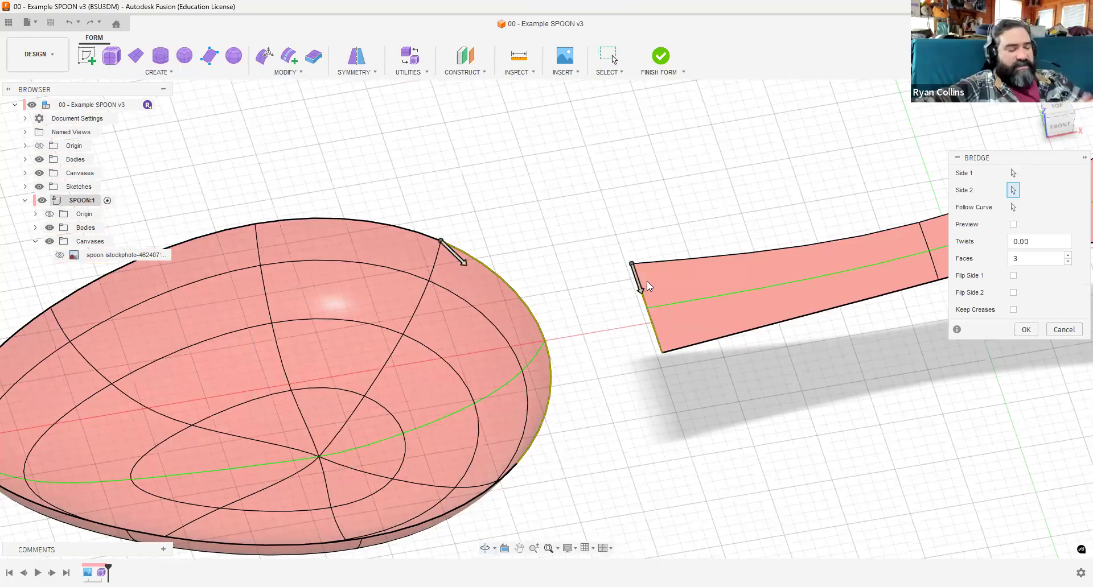
pyautogui.click(1013, 225)
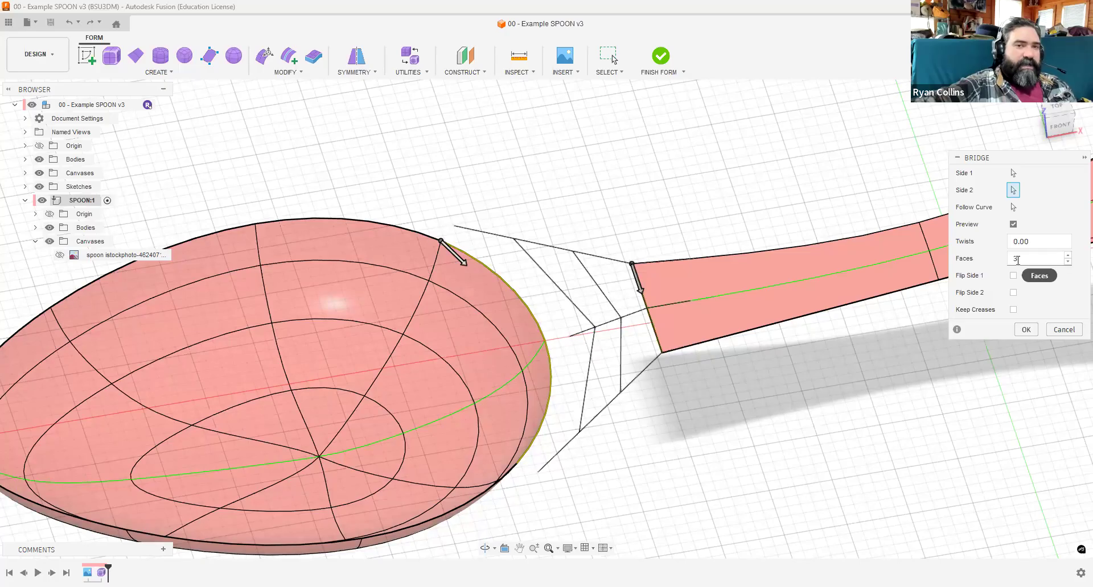
pyautogui.click(1067, 263)
pyautogui.click(1067, 263)
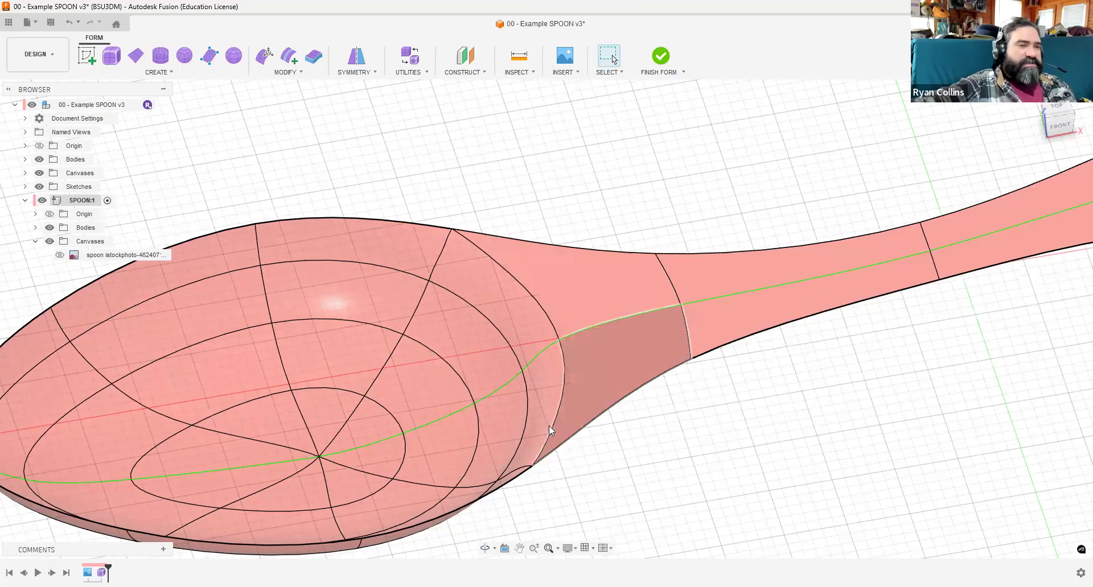
# Check the joined bowl and handle from the front and in perspective, and save the design with the version description "bridge".
pyautogui.keyDown('shift'); pyautogui.moveTo(657, 430); pyautogui.dragTo(697, 343, button='middle'); pyautogui.keyUp('shift')
pyautogui.click(1056, 114)
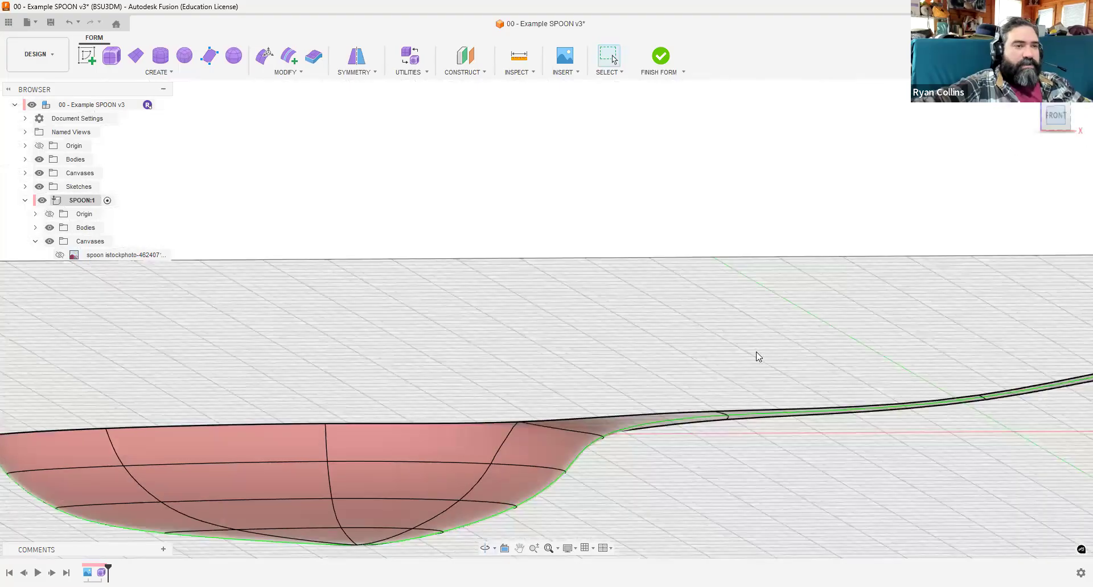
pyautogui.keyDown('shift'); pyautogui.moveTo(603, 304); pyautogui.dragTo(605, 341, button='middle'); pyautogui.keyUp('shift')
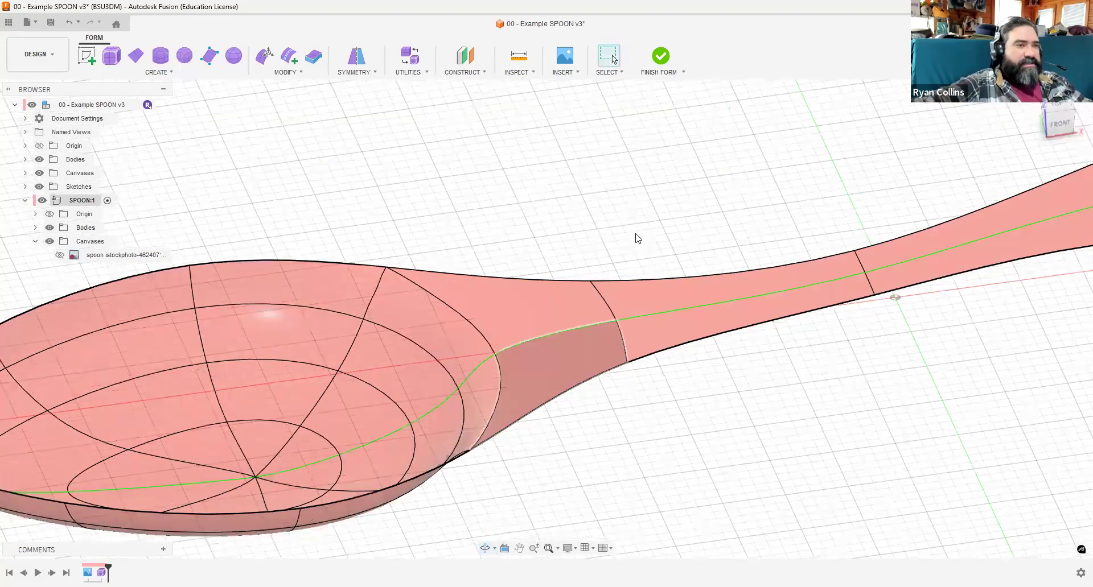
pyautogui.scroll(-3, 613, 268)
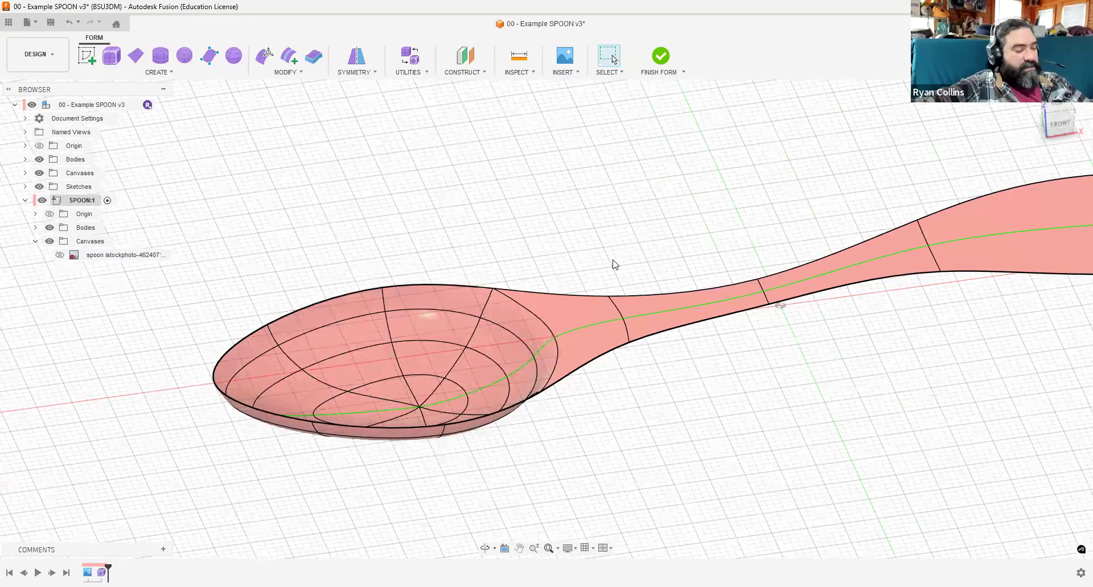
pyautogui.hotkey('ctrl', 's')
pyautogui.write('br')
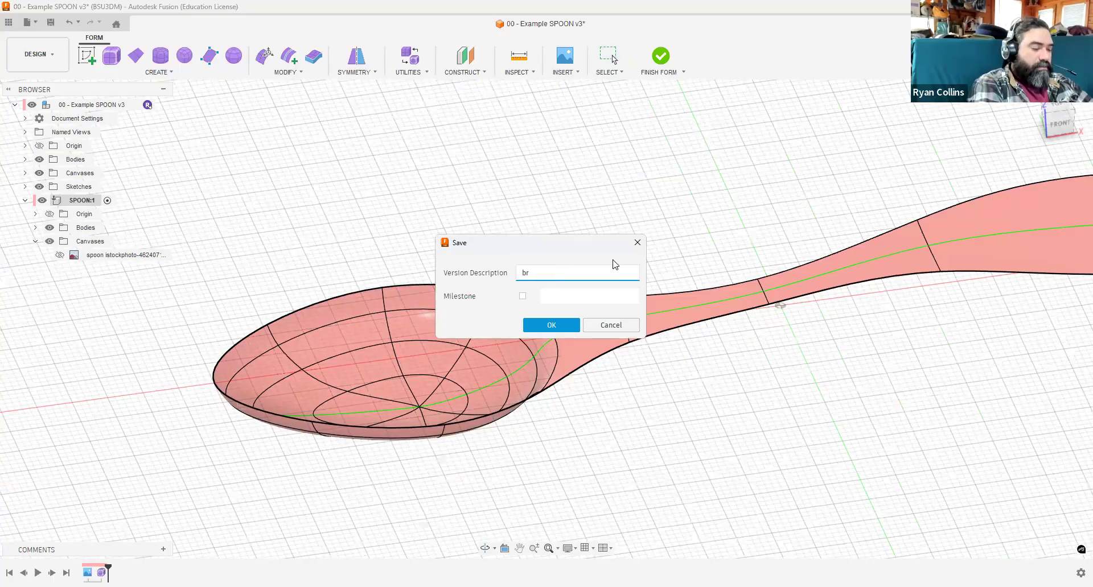
pyautogui.write('uide')
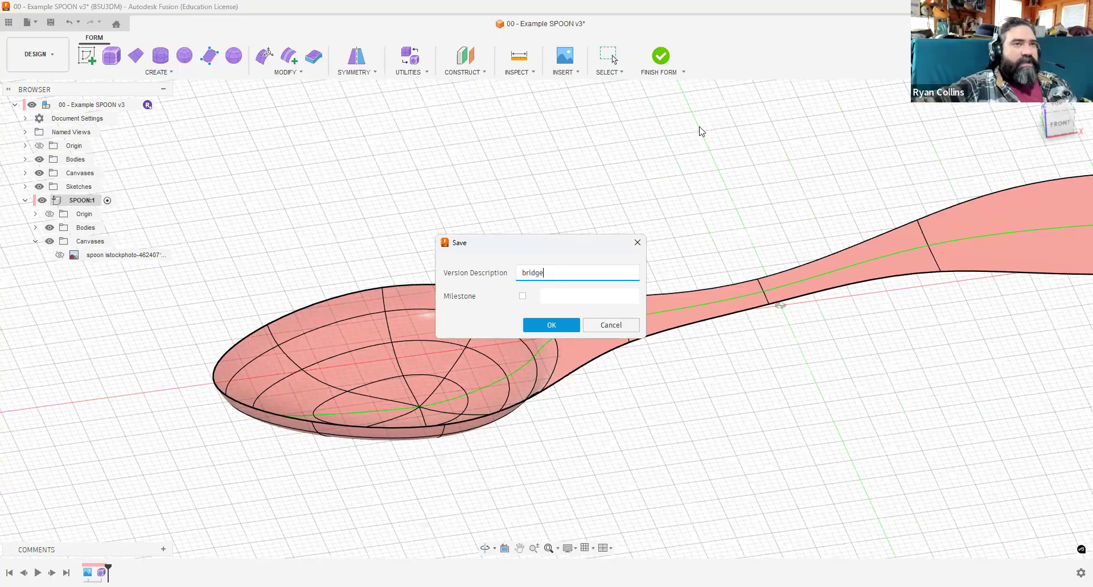
pyautogui.press('Return')
# Finish the form edit and expand the SPOON component's bodies to inspect the resulting body.
pyautogui.click(663, 60)
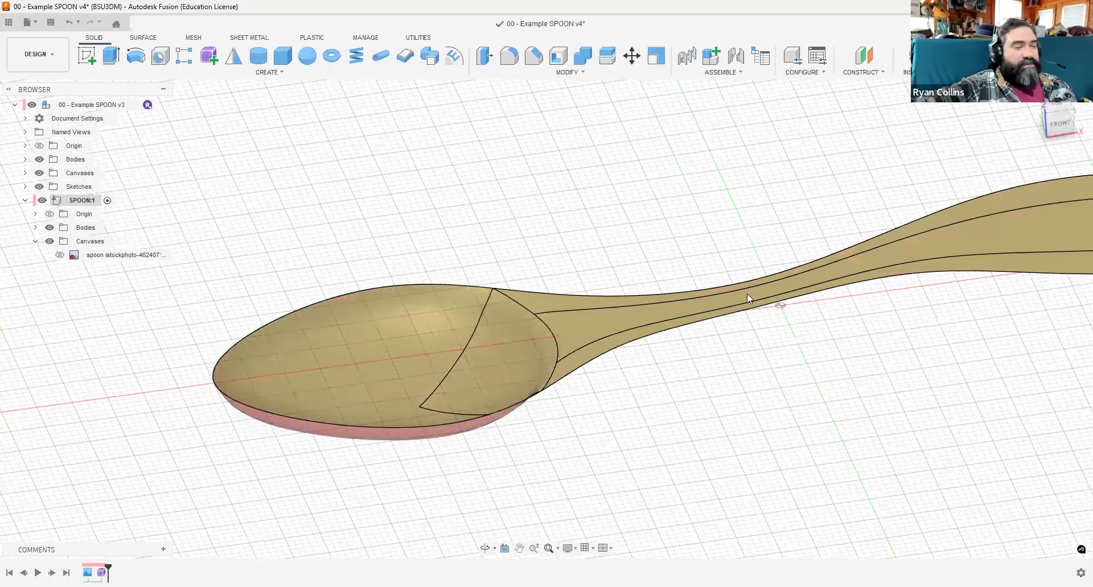
pyautogui.click(35, 228)
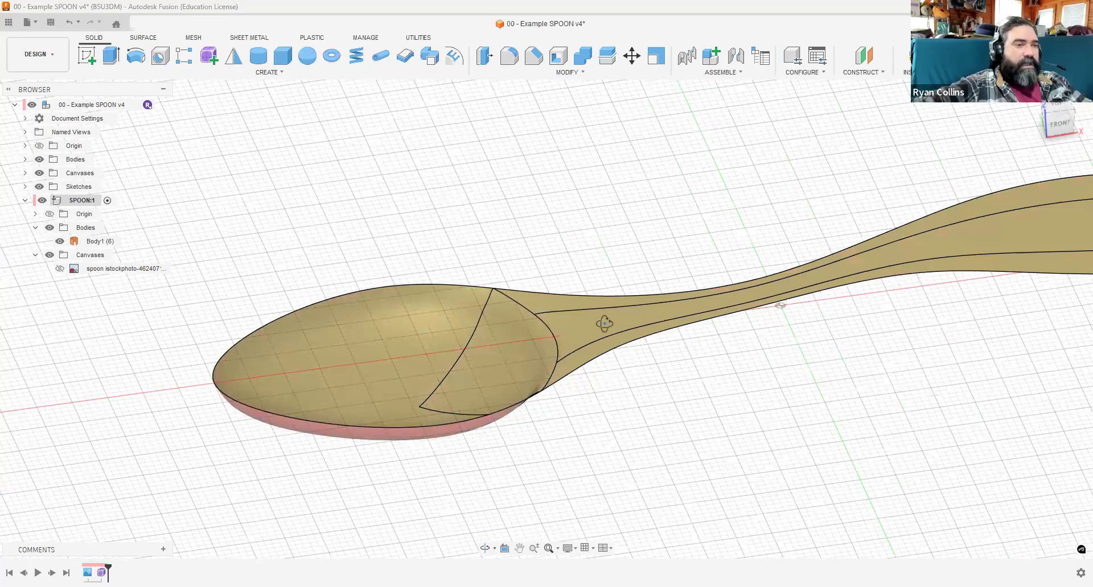
pyautogui.keyDown('shift'); pyautogui.moveTo(605, 324); pyautogui.dragTo(612, 395, button='middle'); pyautogui.keyUp('shift')
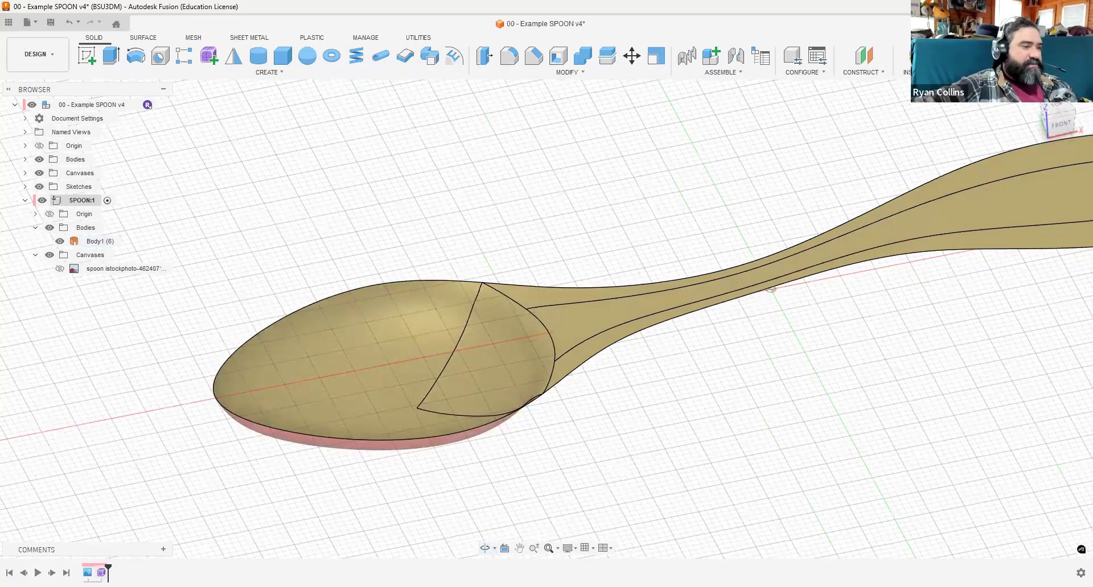
# Reopen the spoon form for editing and delete the innermost faces and edges around the star point at the bowl's bottom.
pyautogui.rightClick(101, 573)
pyautogui.click(133, 465)
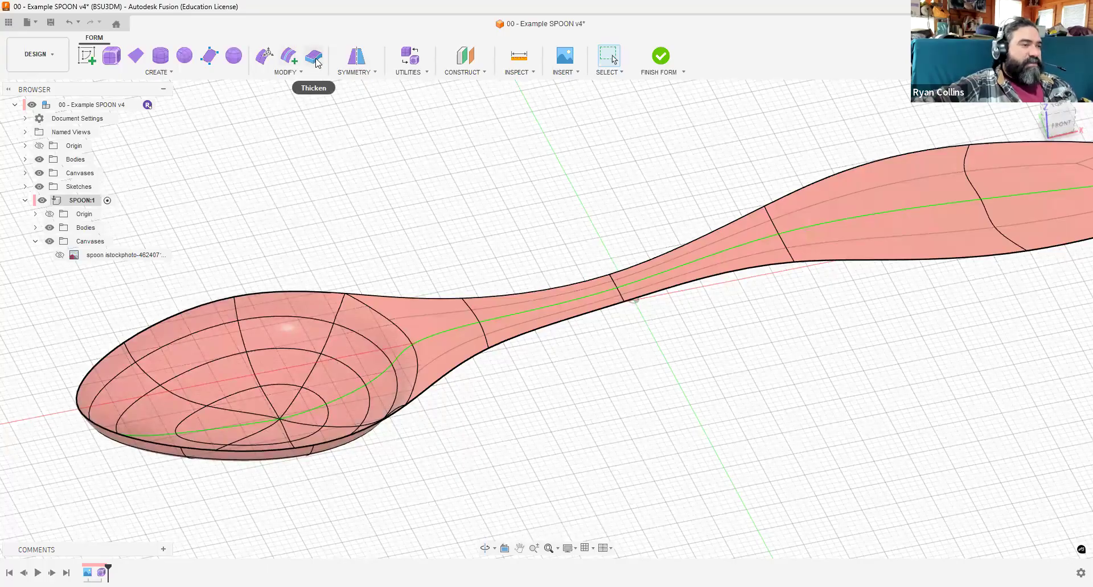
pyautogui.scroll(6, 279, 422)
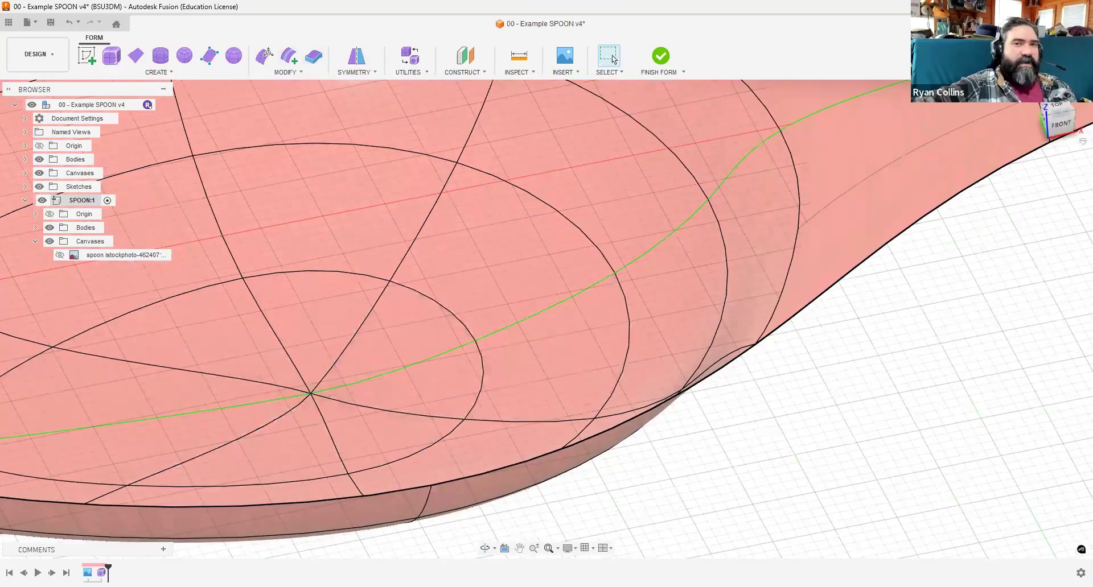
pyautogui.keyDown('shift'); pyautogui.moveTo(352, 334); pyautogui.dragTo(462, 217, button='middle'); pyautogui.keyUp('shift')
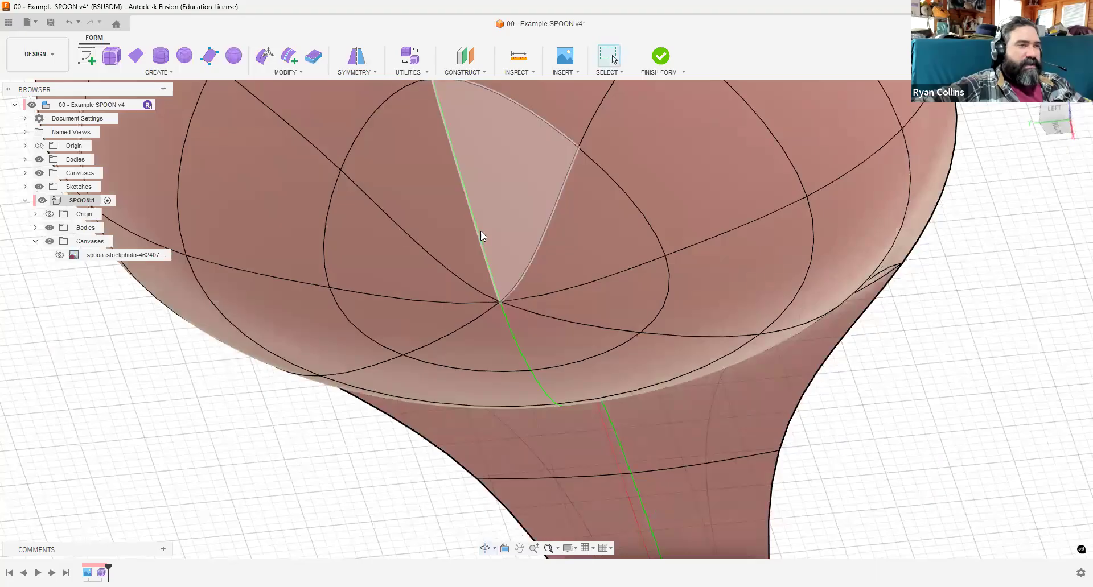
pyautogui.click(479, 234)
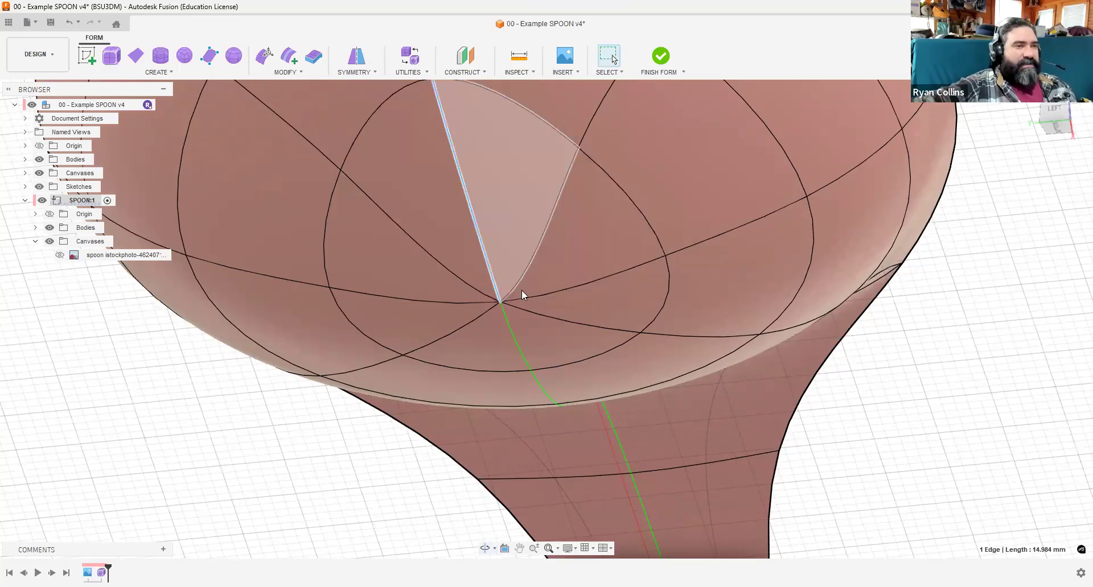
pyautogui.click(1060, 130)
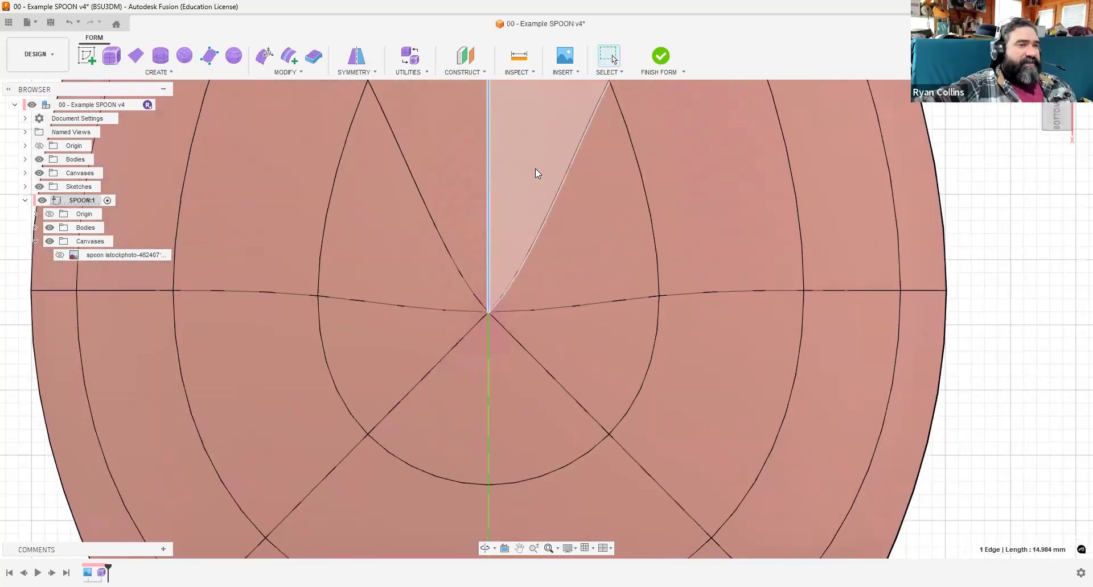
pyautogui.moveTo(549, 161); pyautogui.dragTo(444, 360)
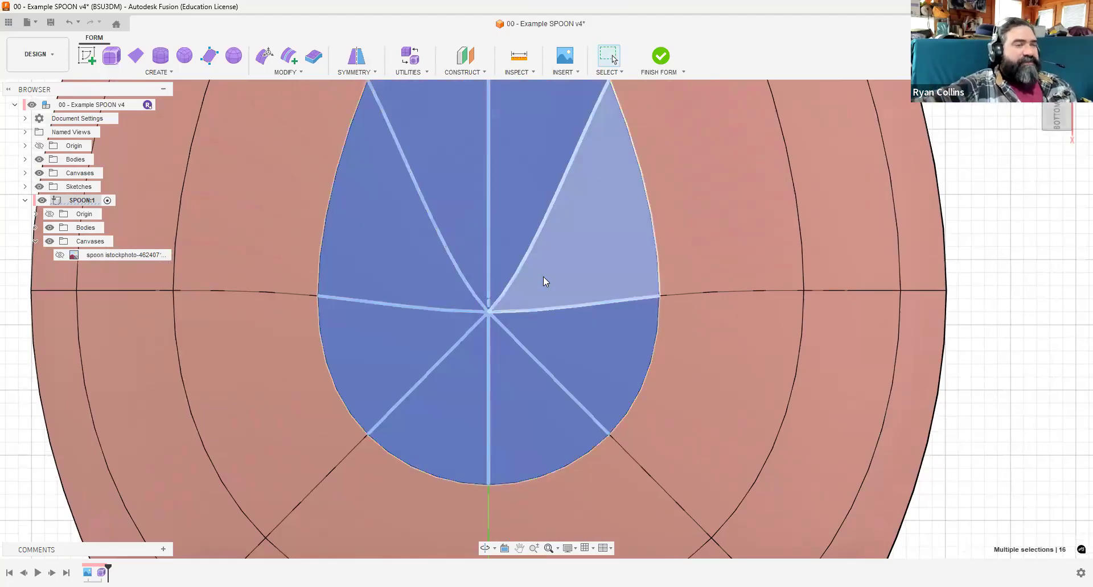
pyautogui.press('Delete')
pyautogui.scroll(-5, 543, 277)
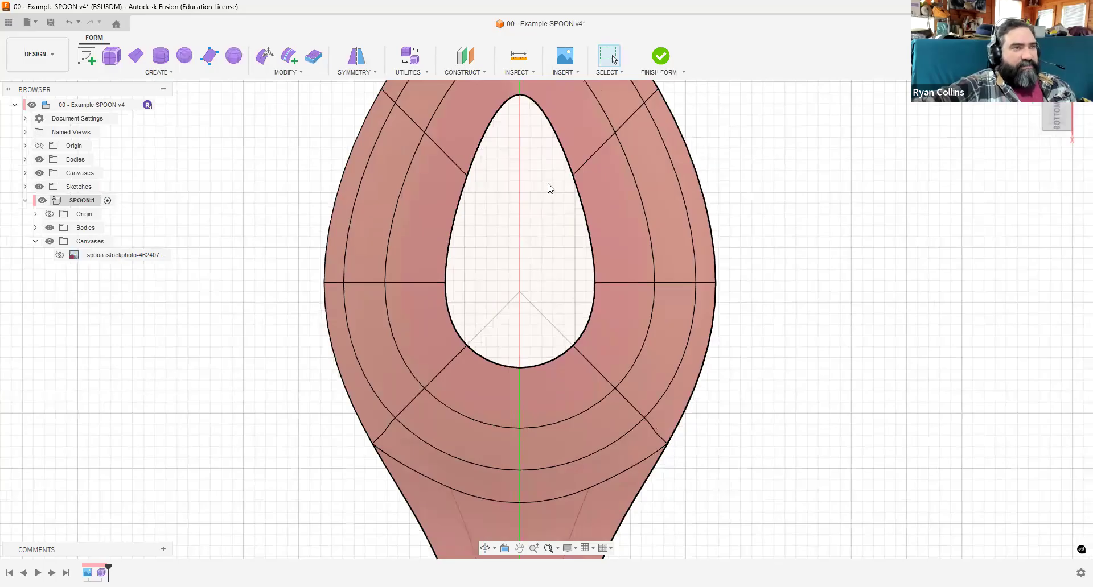
# Fill the hole at the bowl's bottom using the Collapse mode with Weld Center Vertices enabled.
pyautogui.keyDown('shift'); pyautogui.moveTo(560, 193); pyautogui.dragTo(535, 254, button='middle'); pyautogui.keyUp('shift')
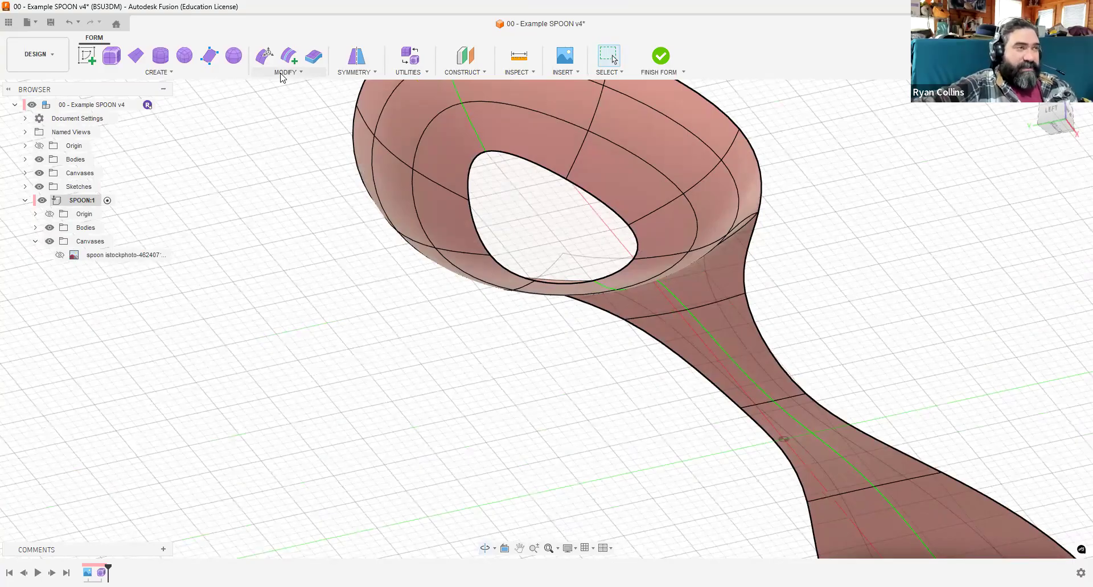
pyautogui.click(282, 74)
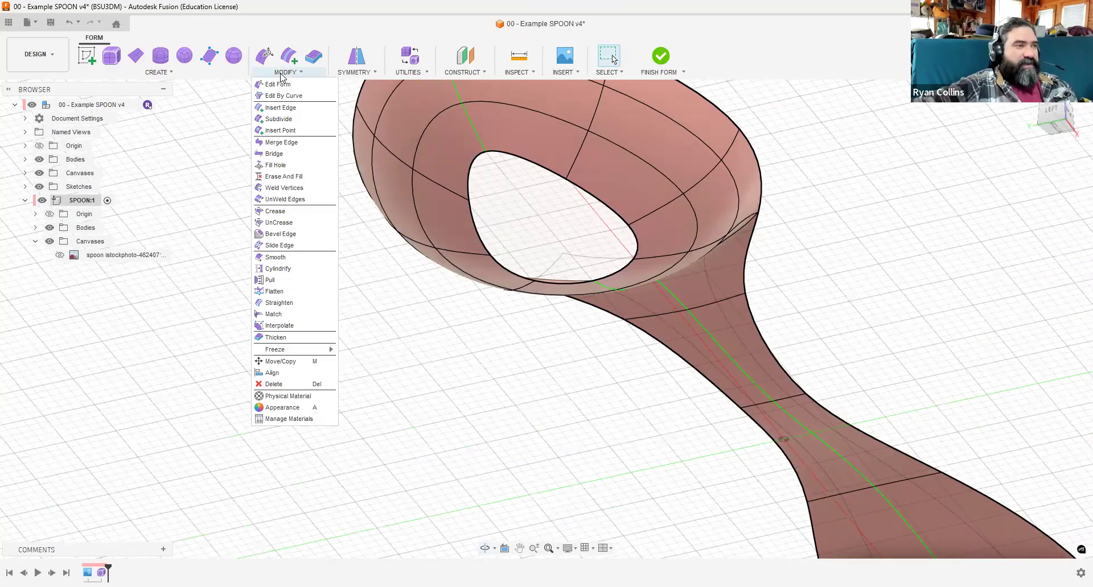
pyautogui.click(277, 165)
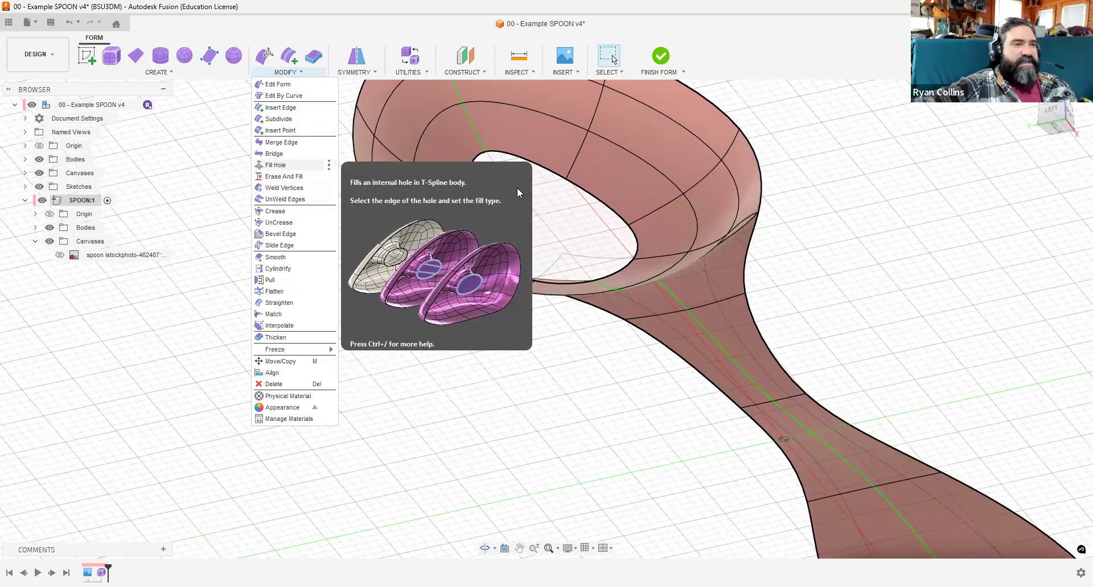
pyautogui.scroll(2, 517, 187)
pyautogui.scroll(2, 436, 188)
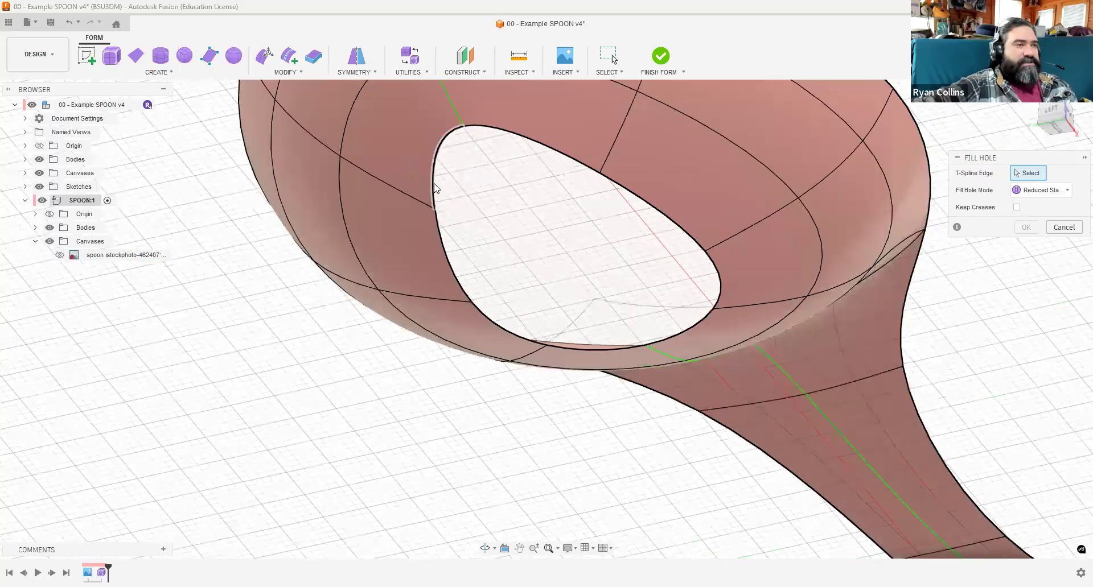
pyautogui.click(431, 182)
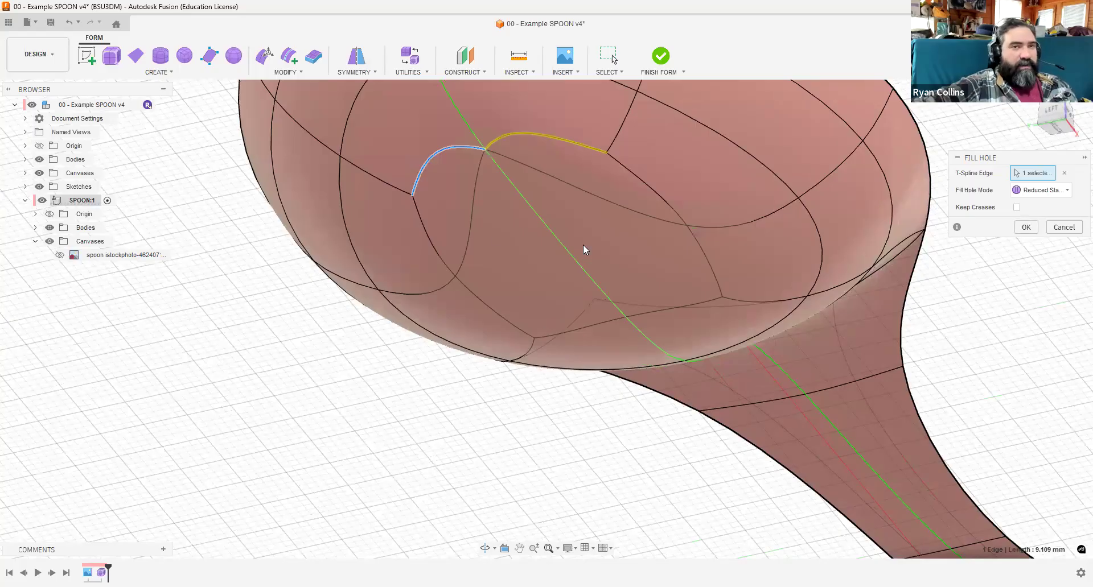
pyautogui.click(1039, 191)
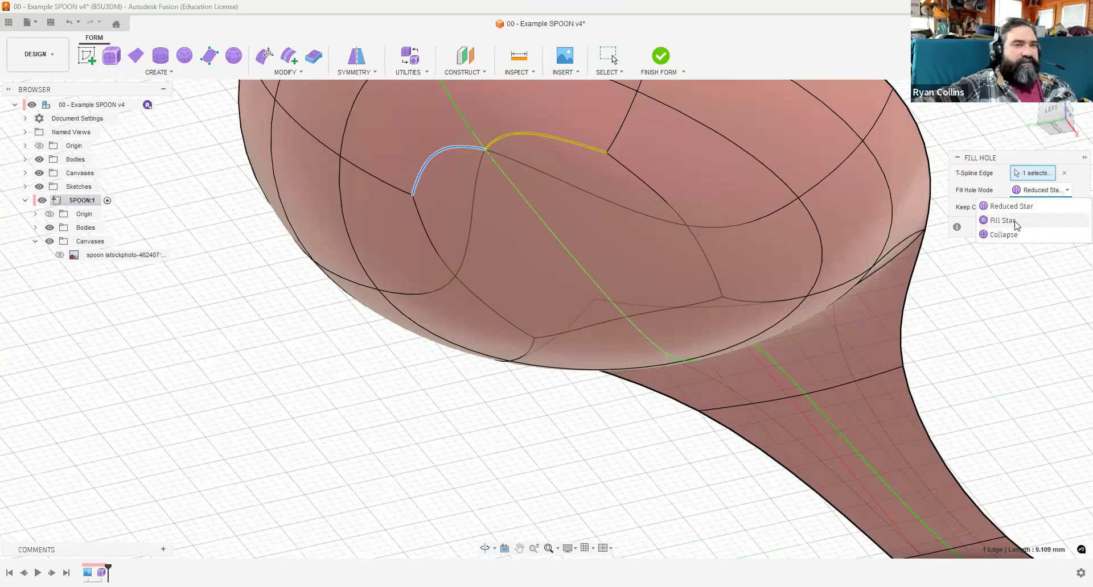
pyautogui.click(1017, 223)
pyautogui.click(1032, 192)
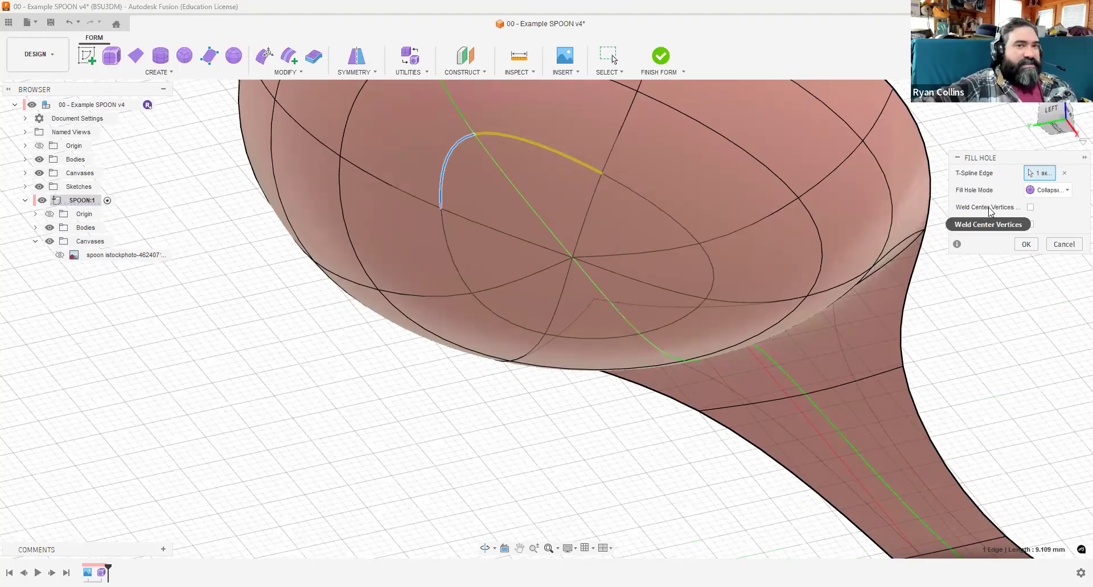
pyautogui.click(1030, 209)
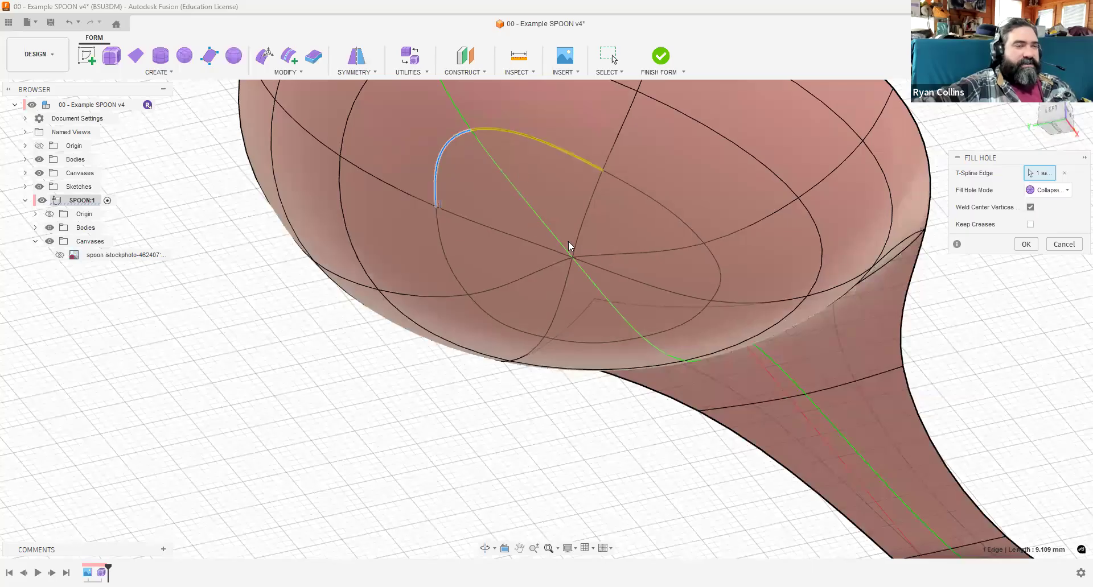
pyautogui.click(1025, 244)
# Move the center vertex at the bowl's bottom straight down by 1 mm.
pyautogui.moveTo(1047, 121)
pyautogui.mouseDown()
pyautogui.moveTo(1016, 139)
pyautogui.moveTo(1017, 108)
pyautogui.mouseUp()
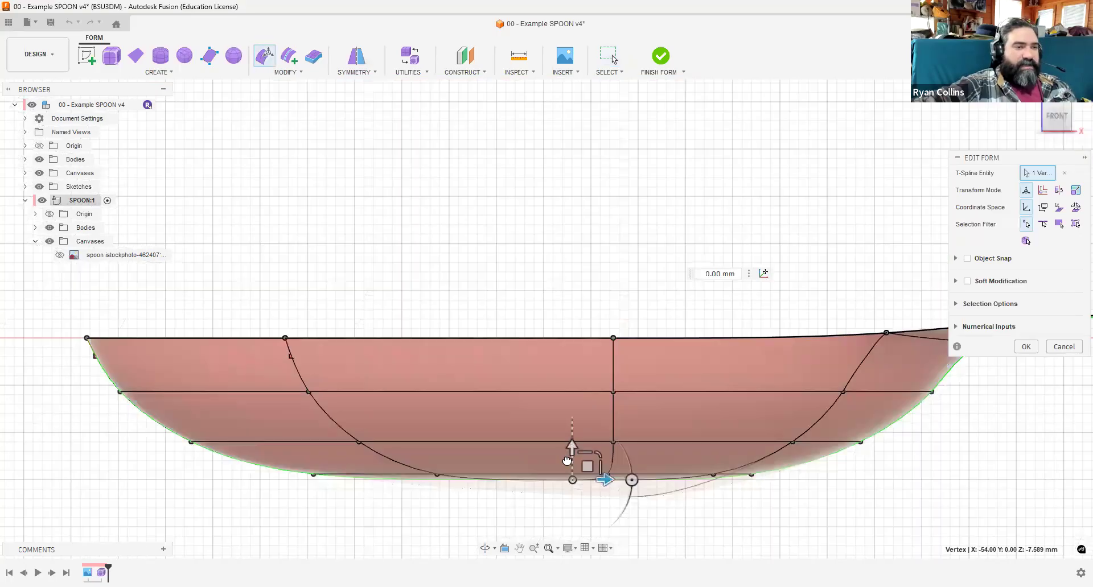
pyautogui.moveTo(568, 450); pyautogui.dragTo(565, 462)
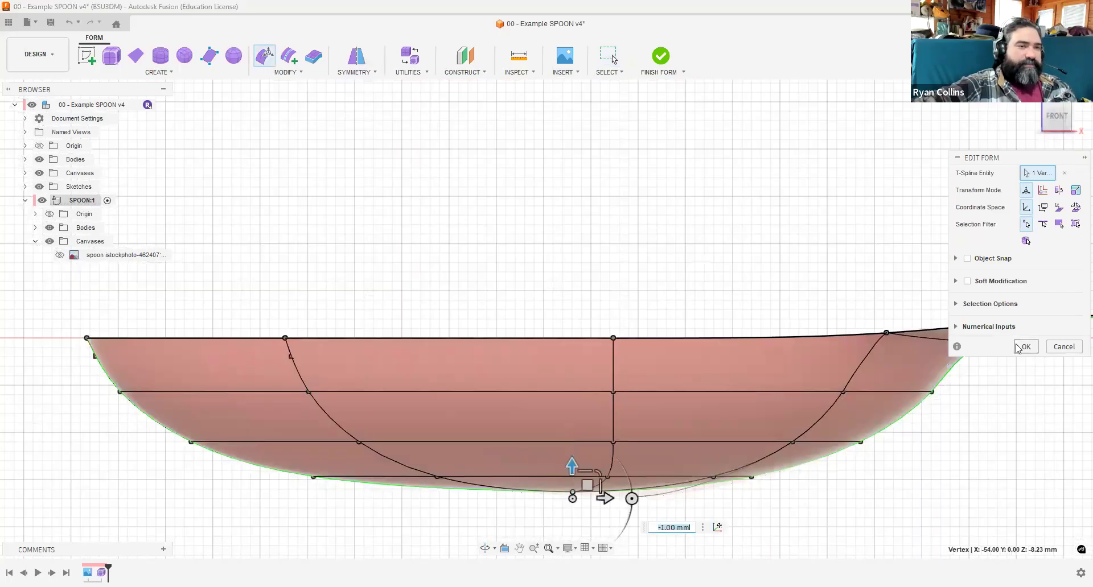
pyautogui.press('Return')
pyautogui.scroll(-3, 677, 310)
pyautogui.keyDown('shift'); pyautogui.moveTo(598, 258); pyautogui.dragTo(566, 289, button='middle'); pyautogui.keyUp('shift')
pyautogui.scroll(-3, 567, 288)
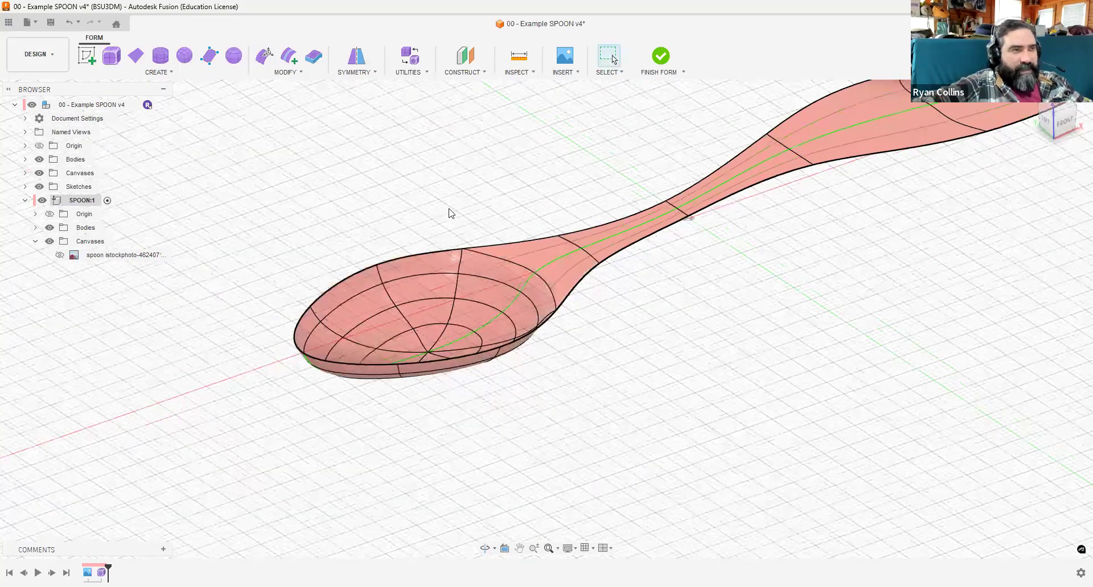
pyautogui.keyDown('shift'); pyautogui.moveTo(432, 194); pyautogui.dragTo(386, 140, button='middle'); pyautogui.keyUp('shift')
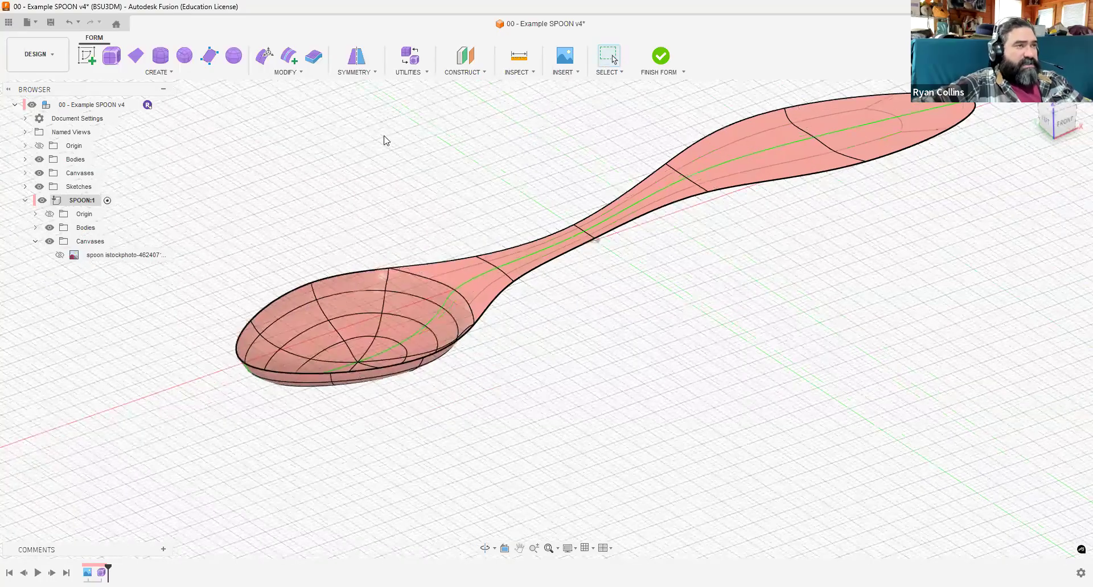
# Try thickening the spoon body 3 mm with the Sharp type, and undo it.
pyautogui.click(314, 56)
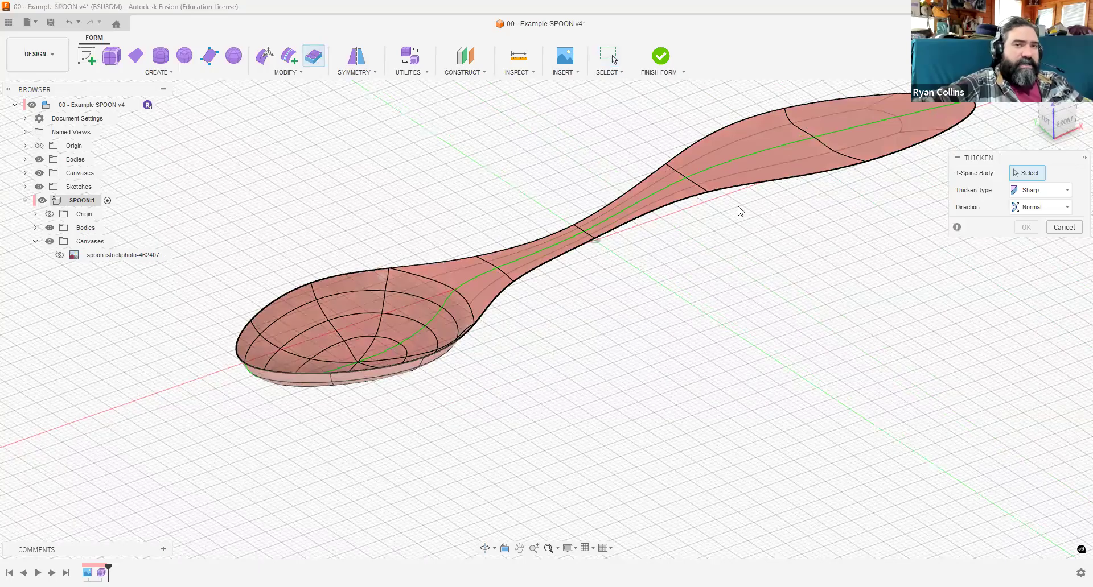
pyautogui.click(595, 239)
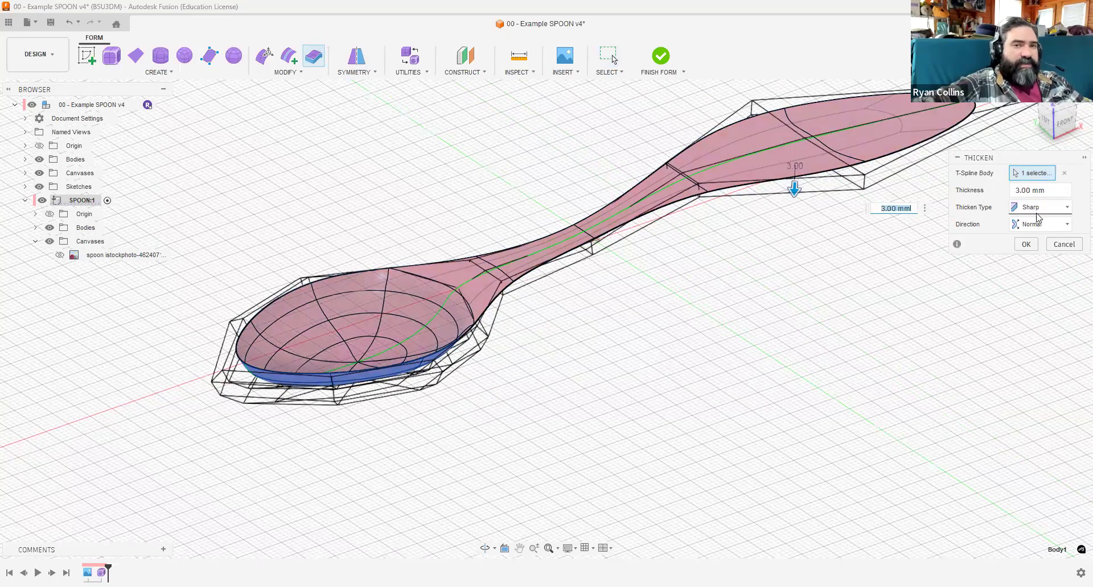
pyautogui.keyDown('shift'); pyautogui.moveTo(595, 299); pyautogui.dragTo(535, 297, button='middle'); pyautogui.keyUp('shift')
pyautogui.scroll(3, 571, 274)
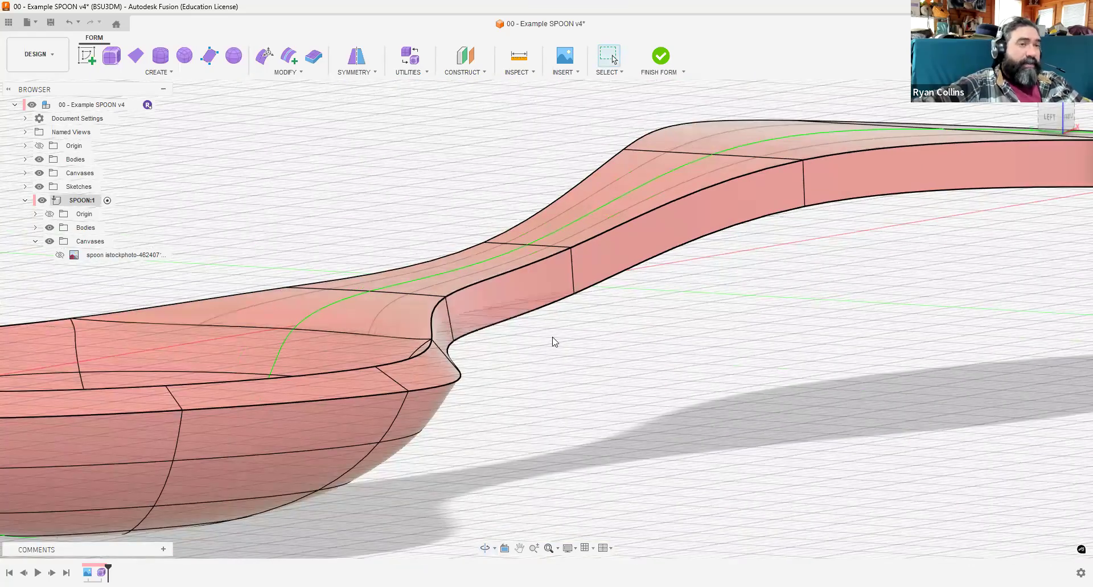
pyautogui.hotkey('ctrl', 'z')
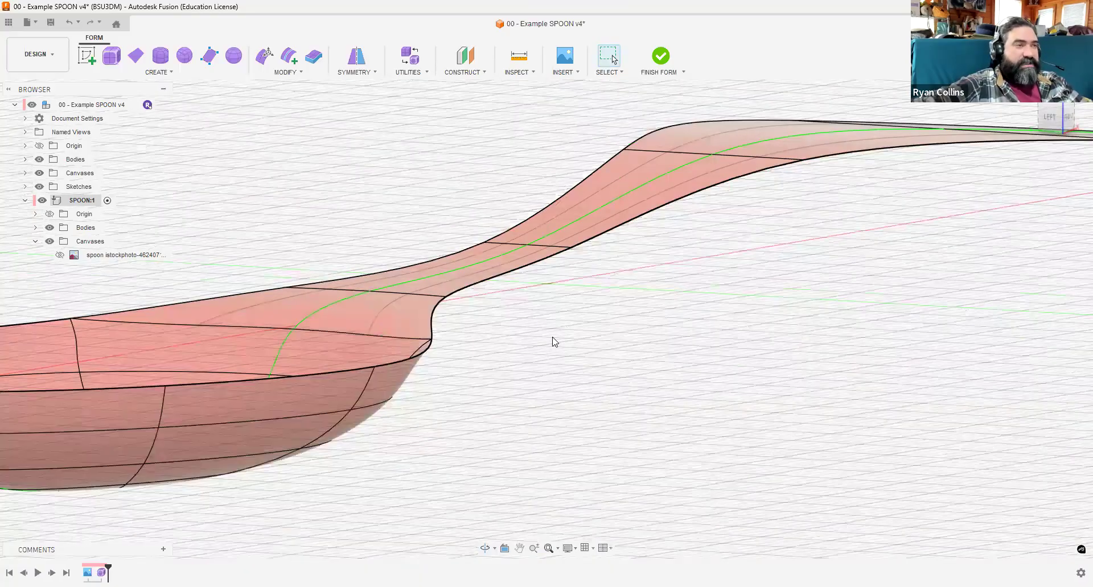
# Try thickening the spoon body 3 mm with the Soft type, inspect the bowl's rim, and undo it.
pyautogui.click(314, 56)
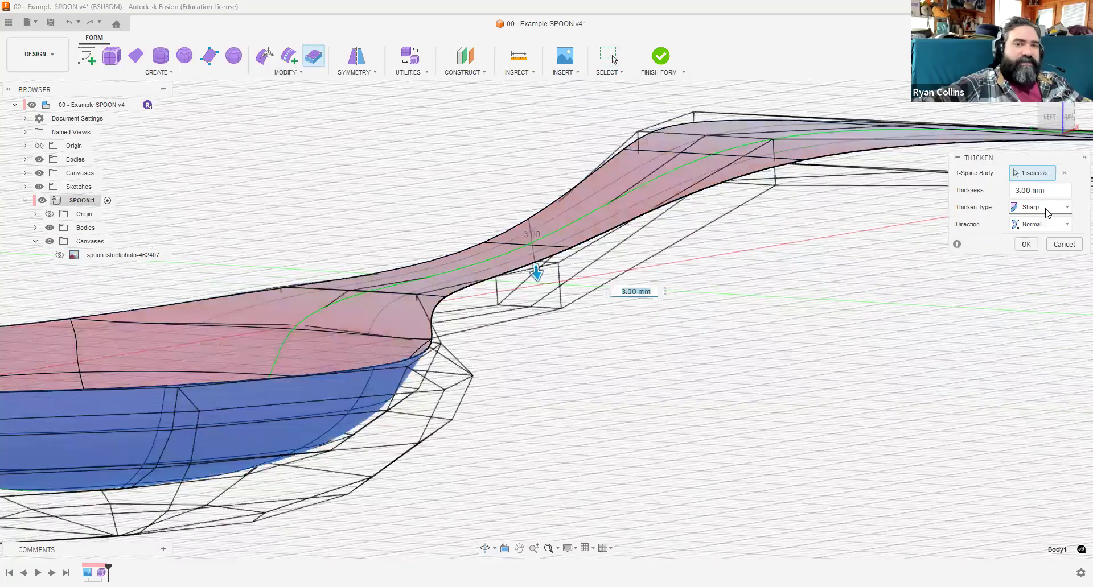
pyautogui.click(1032, 208)
pyautogui.click(1020, 240)
pyautogui.click(1021, 241)
pyautogui.moveTo(402, 327); pyautogui.dragTo(712, 247, button='middle')
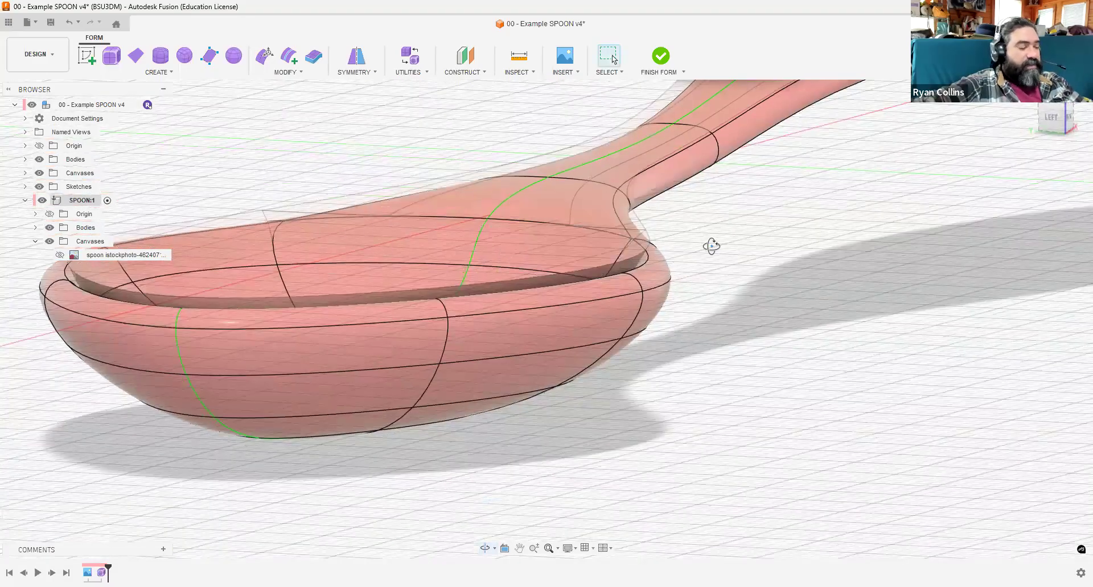
pyautogui.hotkey('ctrl', 'z')
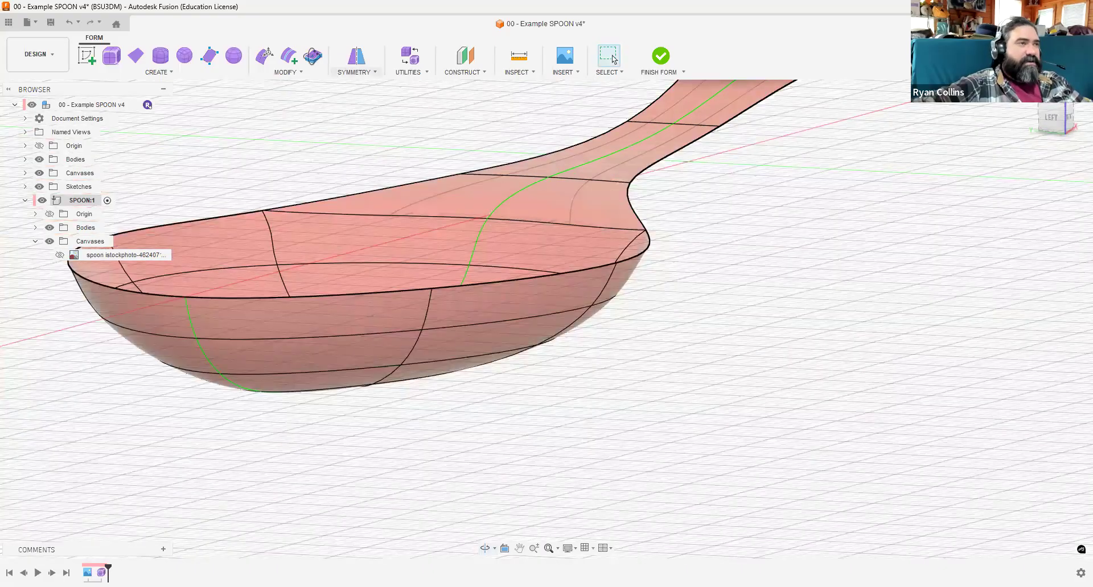
# Try thickening the spoon body 3 mm with the No Edge type, and undo it.
pyautogui.click(313, 56)
pyautogui.click(534, 203)
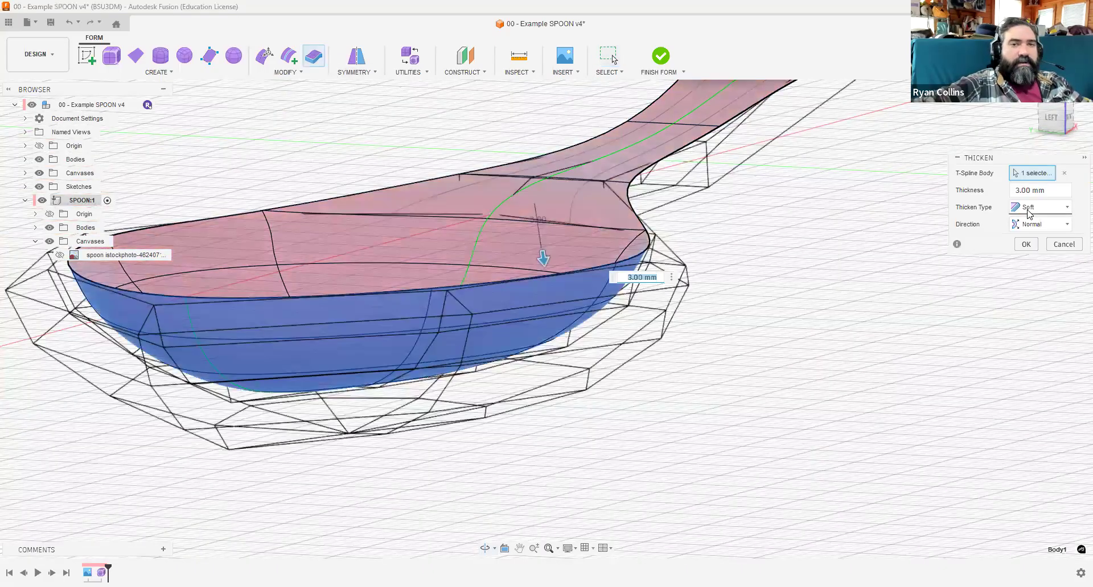
pyautogui.click(1041, 207)
pyautogui.click(993, 254)
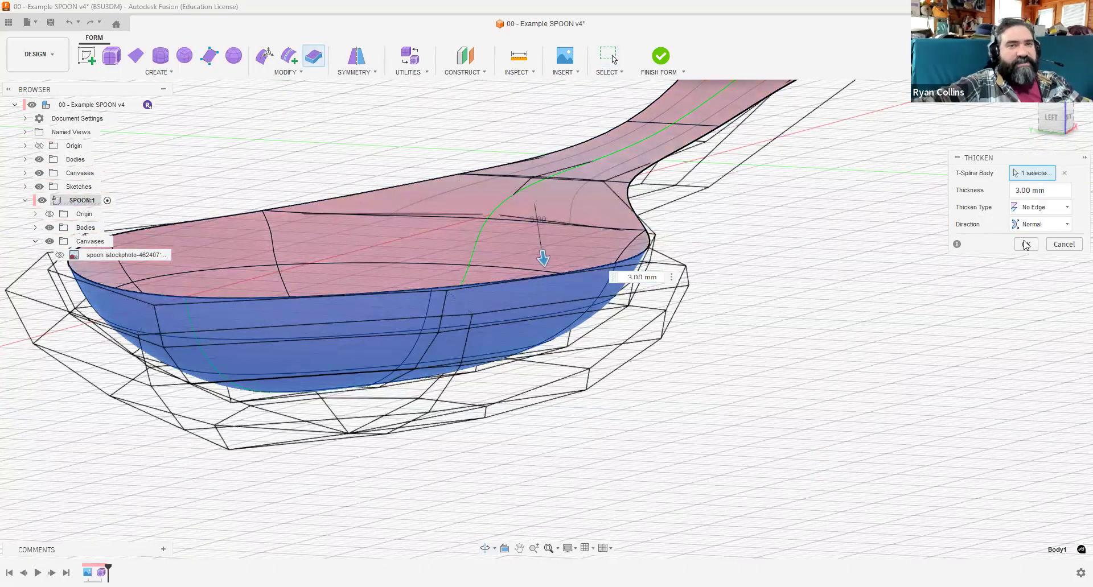
pyautogui.click(1025, 245)
pyautogui.moveTo(793, 205)
pyautogui.keyDown('shift'); pyautogui.mouseDown(button='middle')
pyautogui.moveTo(703, 190)
pyautogui.moveTo(671, 207)
pyautogui.moveTo(797, 203)
pyautogui.moveTo(803, 215)
pyautogui.mouseUp(button='middle'); pyautogui.keyUp('shift')
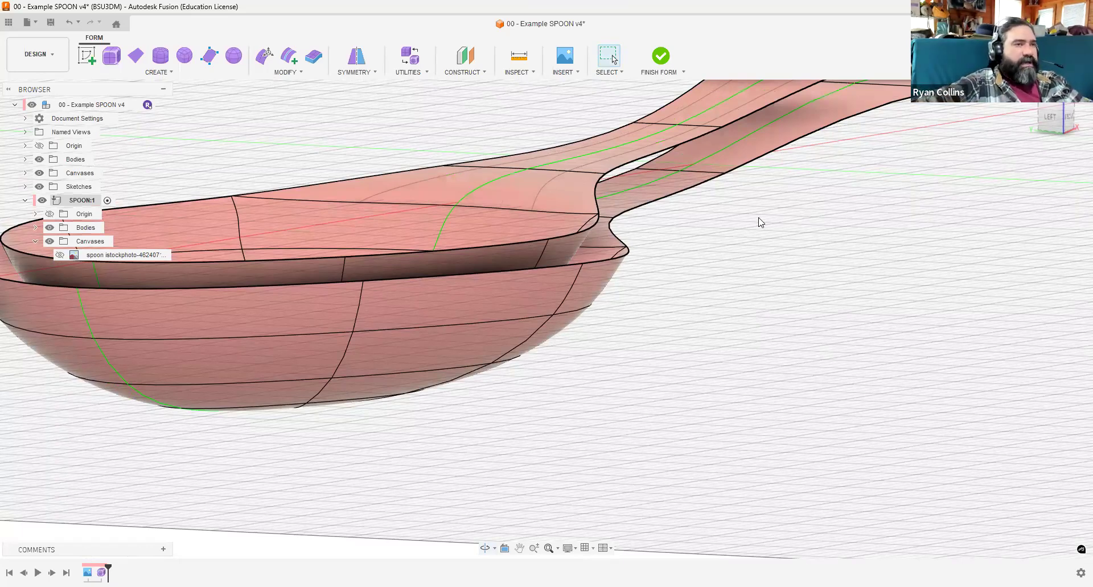
pyautogui.hotkey('ctrl', 'z')
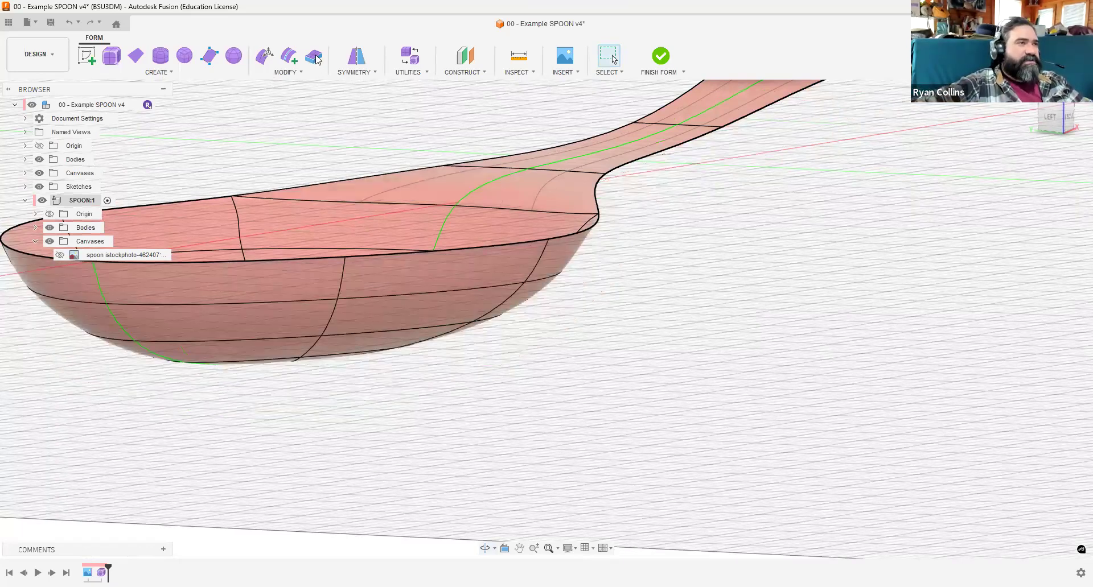
# Thicken the spoon body 3 mm in the Normal direction with the Soft thicken type.
pyautogui.click(484, 171)
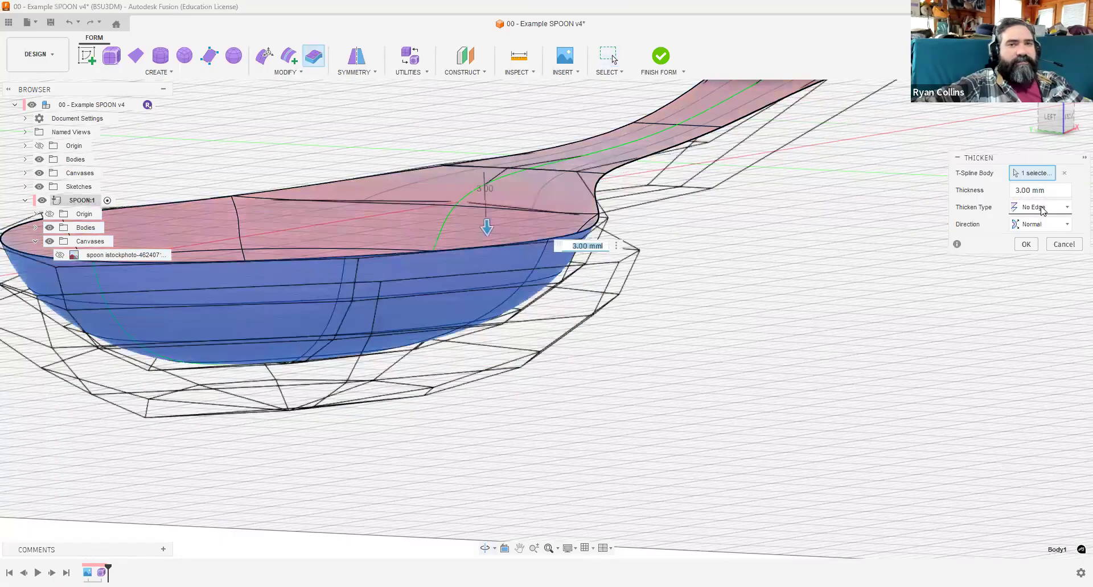
pyautogui.click(1022, 208)
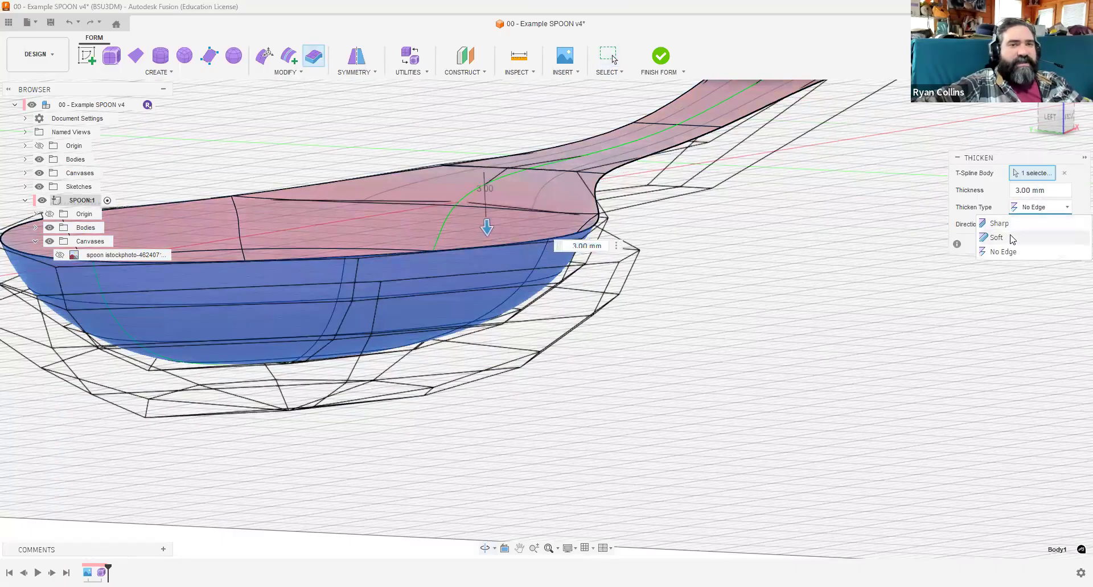
pyautogui.click(1039, 236)
pyautogui.press('Return')
pyautogui.scroll(-5, 947, 230)
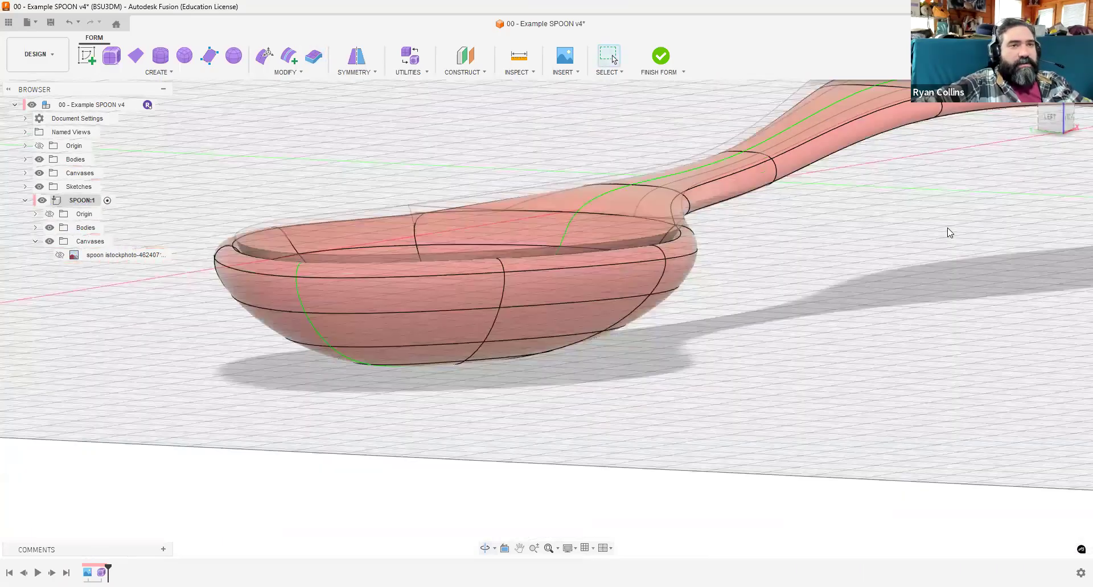
pyautogui.moveTo(941, 224); pyautogui.dragTo(814, 269, button='middle')
# Finish the form edit and inspect the resulting solid spoon from the front.
pyautogui.click(661, 56)
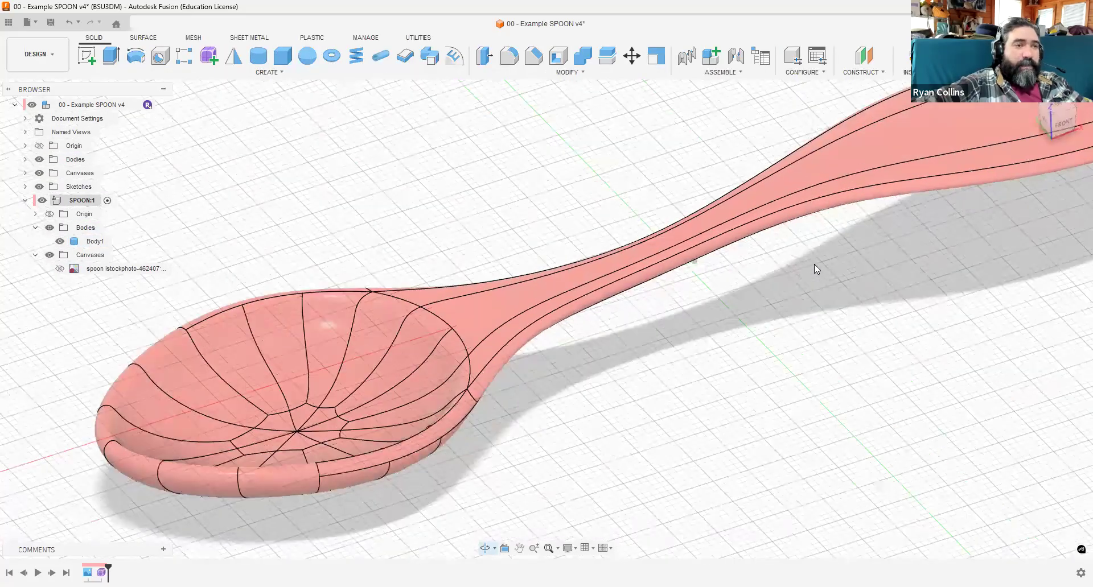
pyautogui.scroll(-4, 820, 266)
pyautogui.click(967, 185)
pyautogui.keyDown('shift'); pyautogui.moveTo(913, 210); pyautogui.dragTo(886, 170, button='middle'); pyautogui.keyUp('shift')
pyautogui.click(493, 328)
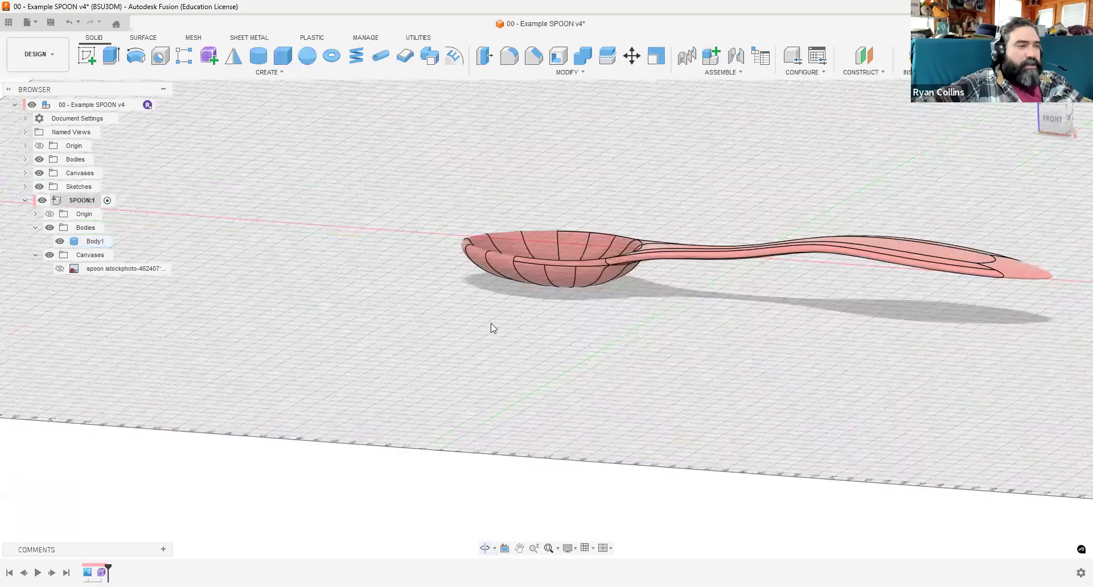
# Reopen the spoon form and use Edit Form with the face filter to move the wide handle section's side face 5 mm inward.
pyautogui.rightClick(102, 573)
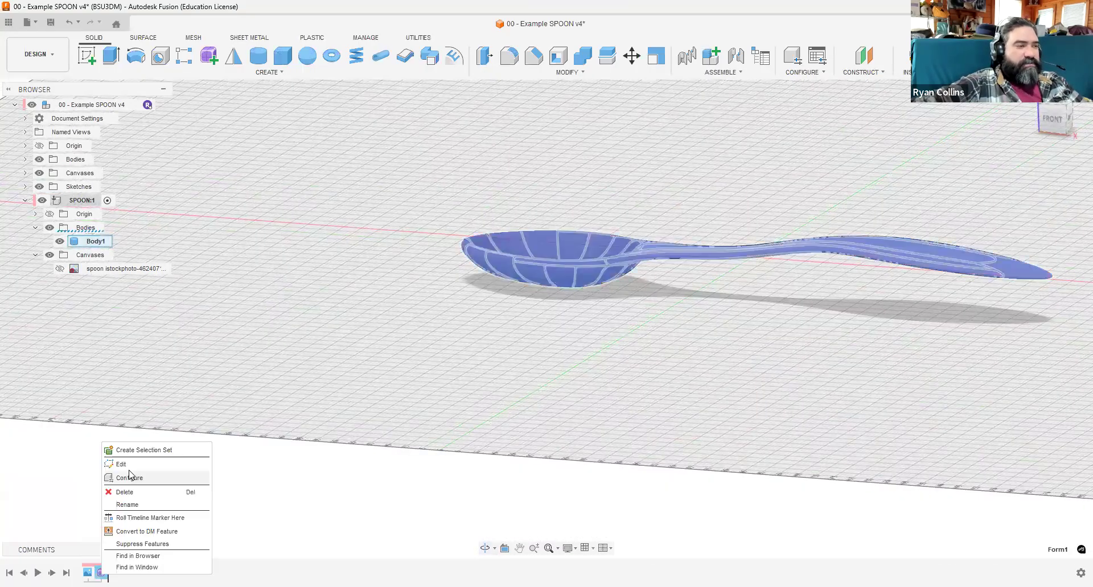
pyautogui.moveTo(730, 281); pyautogui.dragTo(464, 308, button='middle')
pyautogui.keyDown('shift'); pyautogui.moveTo(666, 262); pyautogui.dragTo(606, 316, button='middle'); pyautogui.keyUp('shift')
pyautogui.click(263, 62)
pyautogui.click(1058, 224)
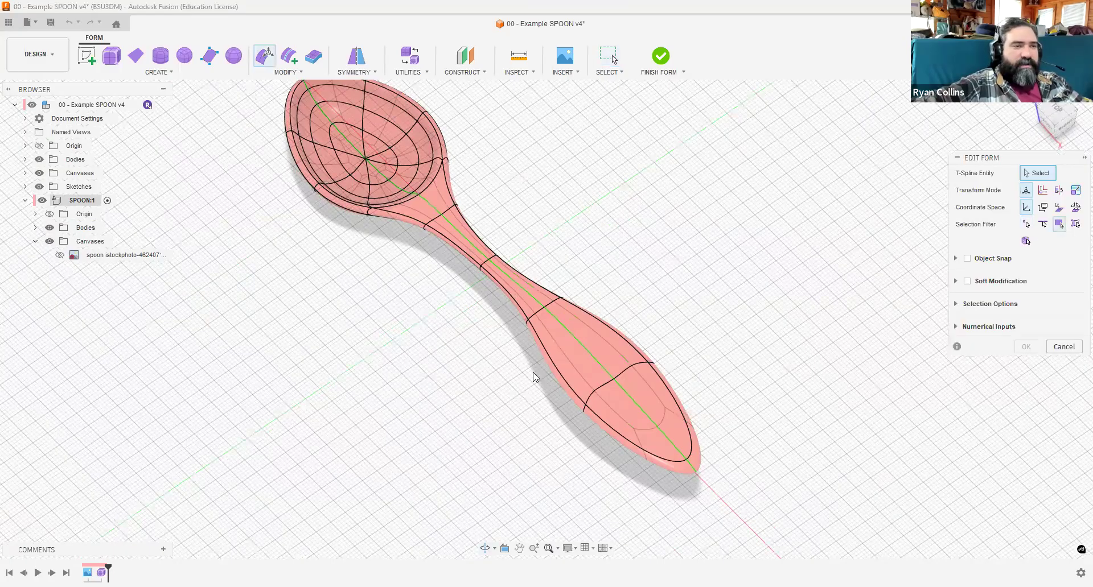
pyautogui.click(581, 349)
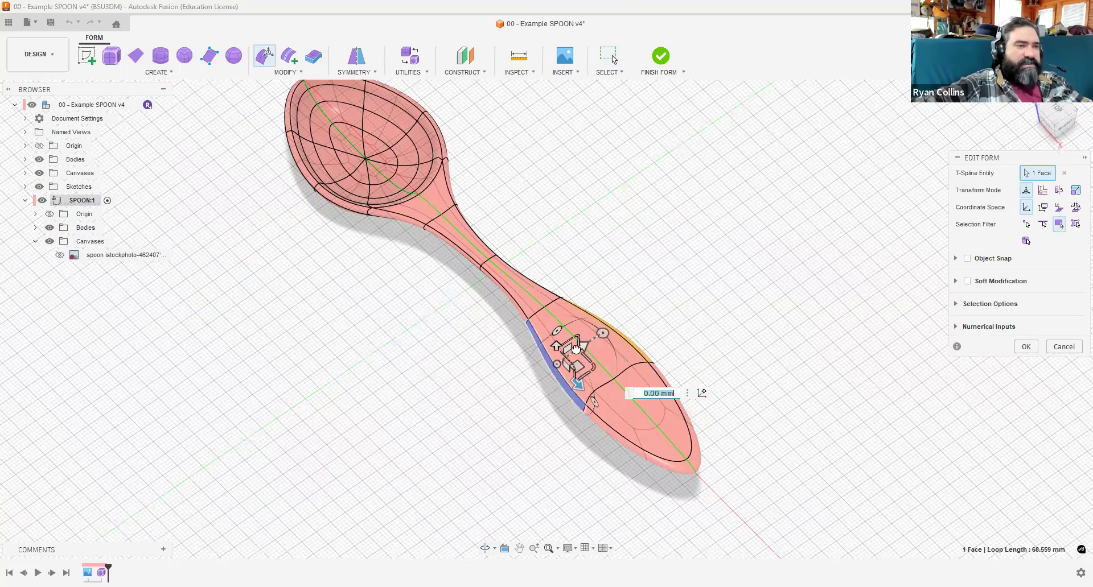
pyautogui.moveTo(575, 352); pyautogui.dragTo(565, 374)
# Move the selected handle side face back outward by 1 mm, accept the edit and finish the form.
pyautogui.scroll(5, 564, 373)
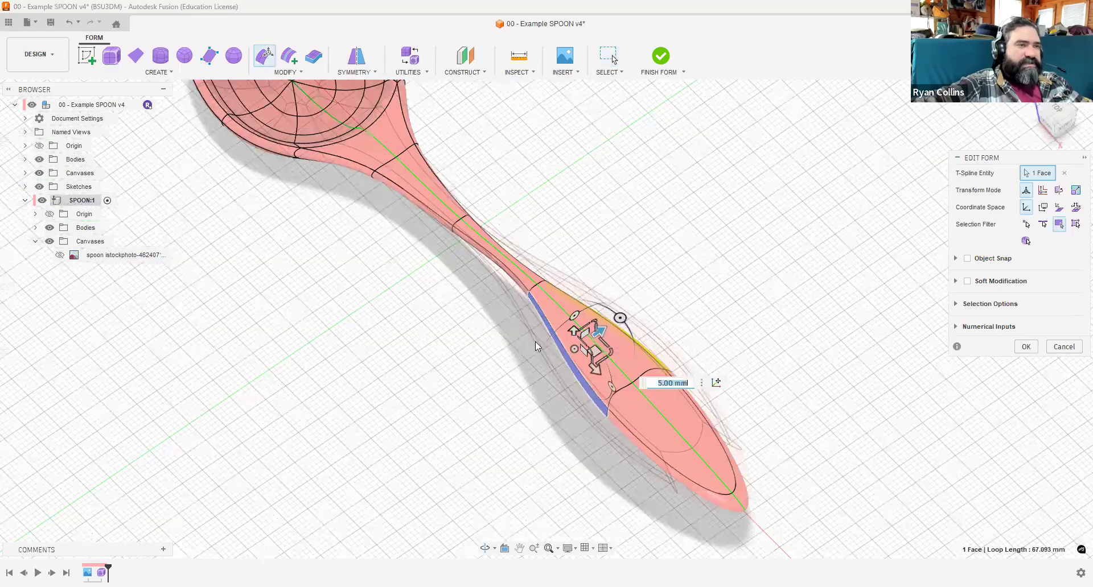
pyautogui.keyDown('shift'); pyautogui.moveTo(547, 404); pyautogui.dragTo(454, 443, button='middle'); pyautogui.keyUp('shift')
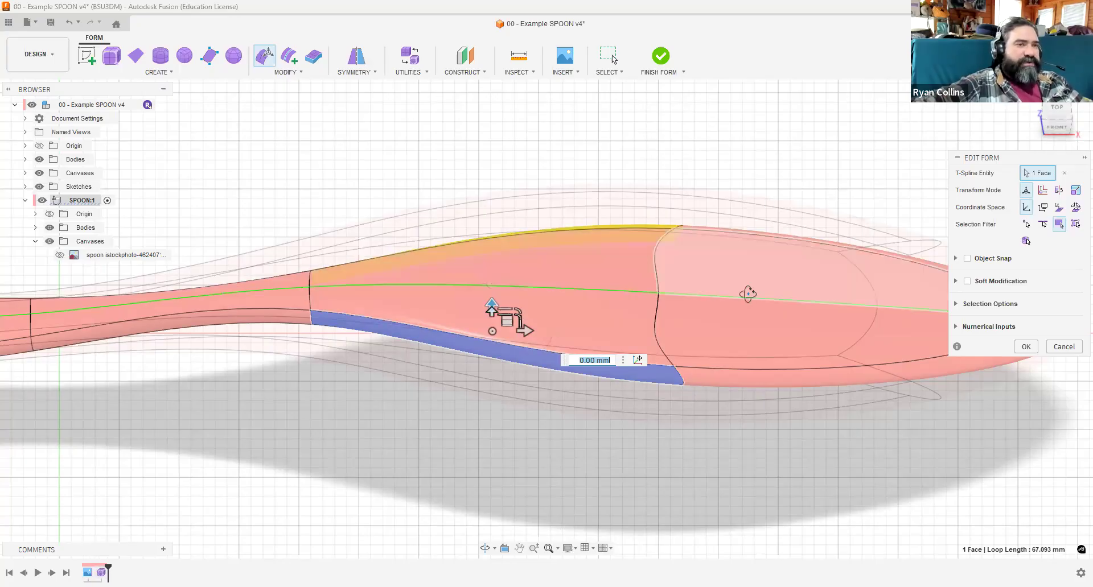
pyautogui.keyDown('shift'); pyautogui.moveTo(698, 310); pyautogui.dragTo(629, 239, button='middle'); pyautogui.keyUp('shift')
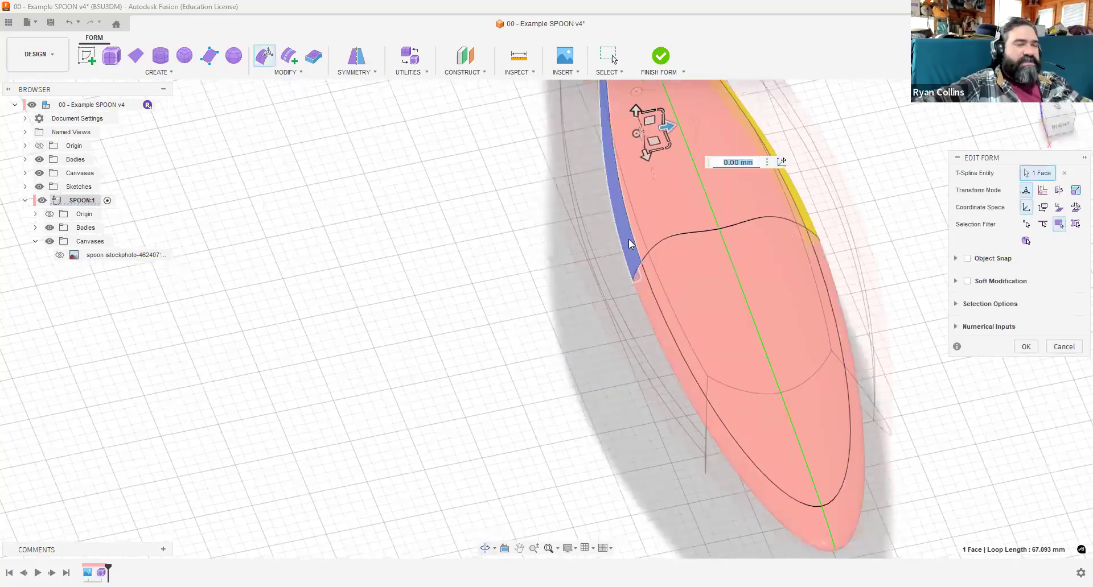
pyautogui.keyDown('shift'); pyautogui.moveTo(677, 282); pyautogui.dragTo(666, 272, button='middle'); pyautogui.keyUp('shift')
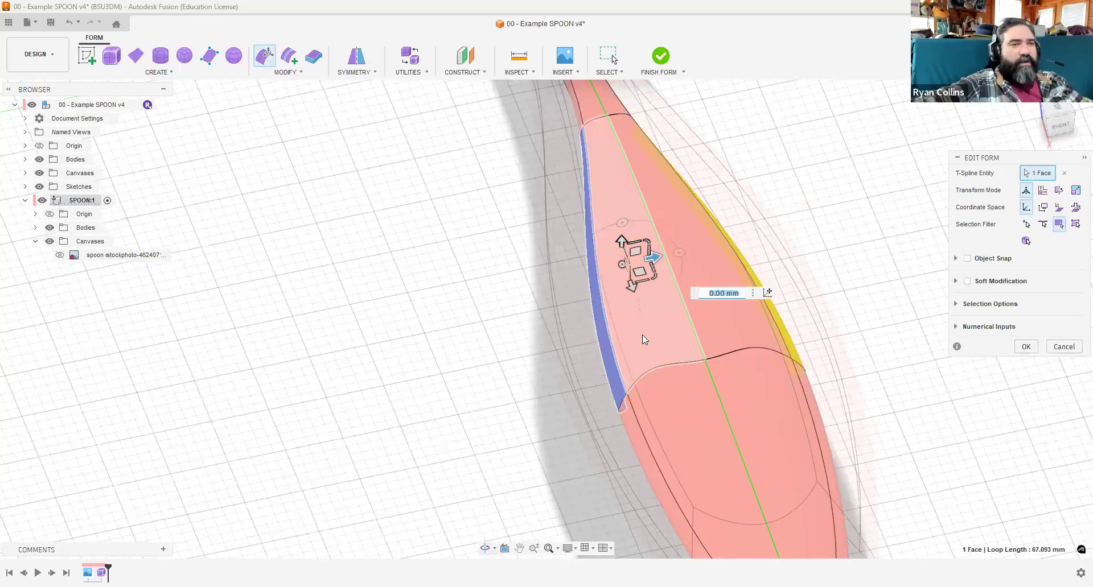
pyautogui.scroll(-2, 643, 337)
pyautogui.scroll(-2, 644, 337)
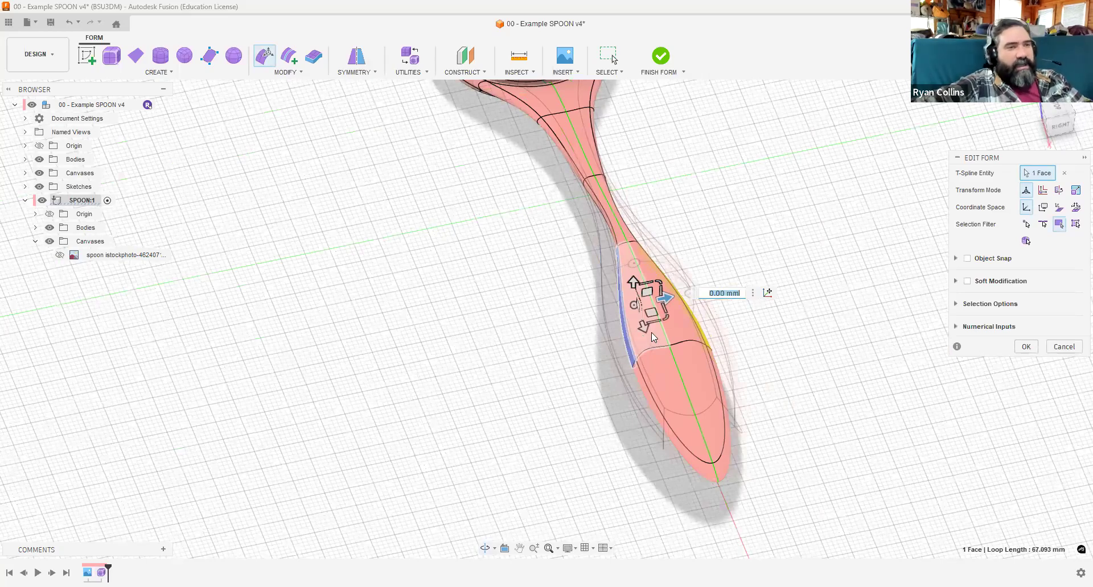
pyautogui.scroll(3, 651, 321)
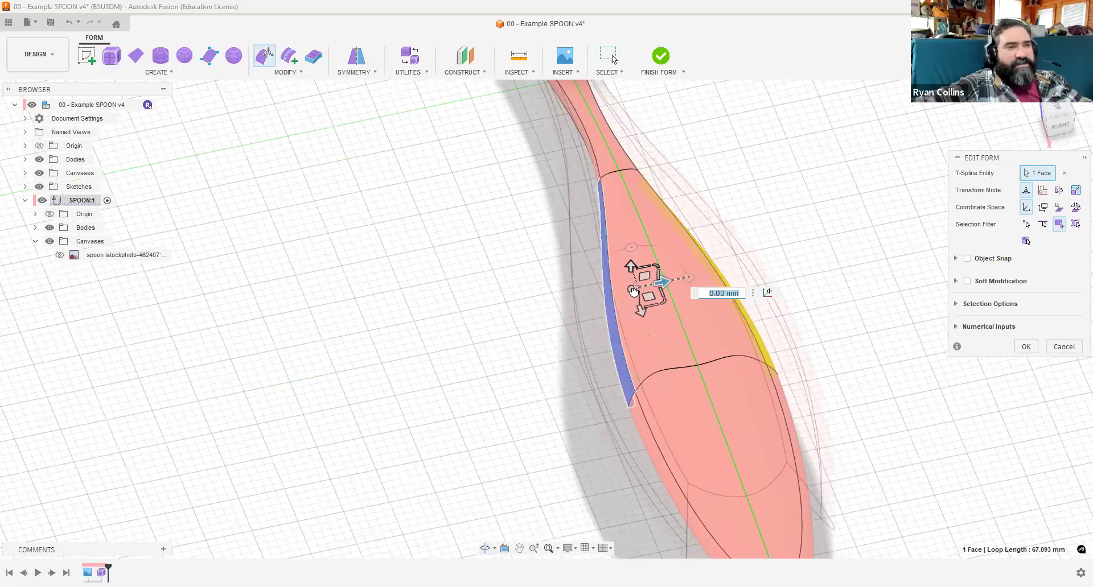
pyautogui.moveTo(651, 294); pyautogui.dragTo(582, 327)
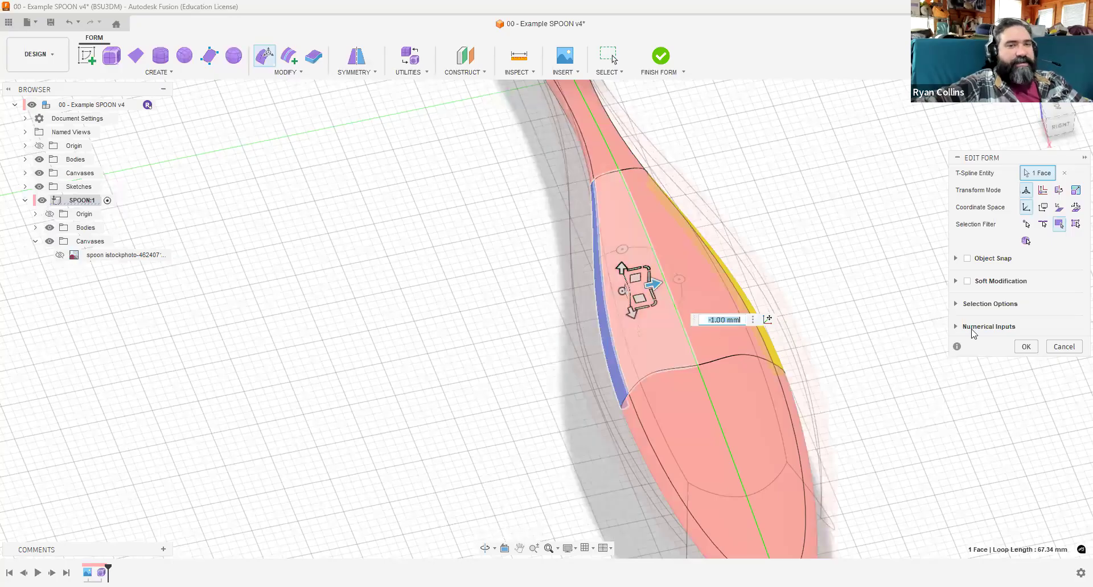
pyautogui.click(1024, 347)
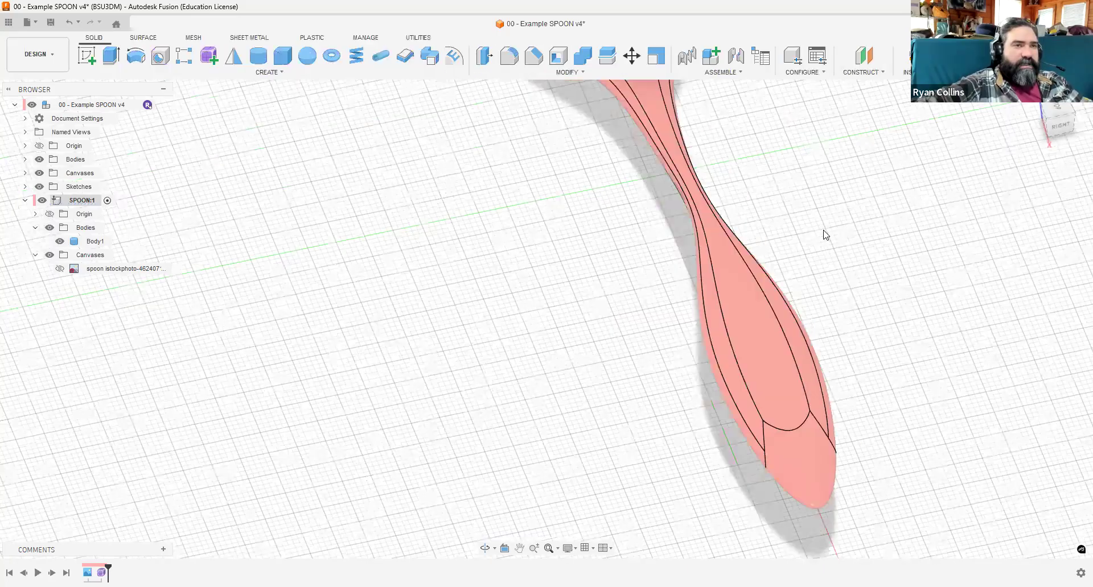
# Save the design with the version description "finsihed spoon".
pyautogui.scroll(-3, 678, 274)
pyautogui.keyDown('shift'); pyautogui.moveTo(673, 280); pyautogui.dragTo(726, 266, button='middle'); pyautogui.keyUp('shift')
pyautogui.hotkey('ctrl', 's')
pyautogui.write('finsihed sp')
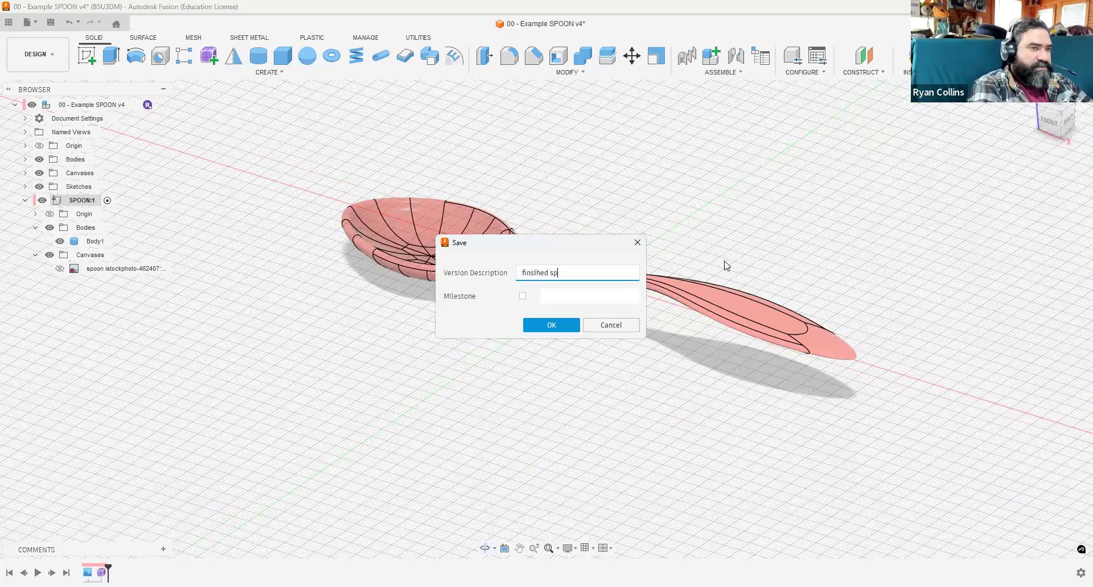
pyautogui.write('oon')
pyautogui.press('Return')
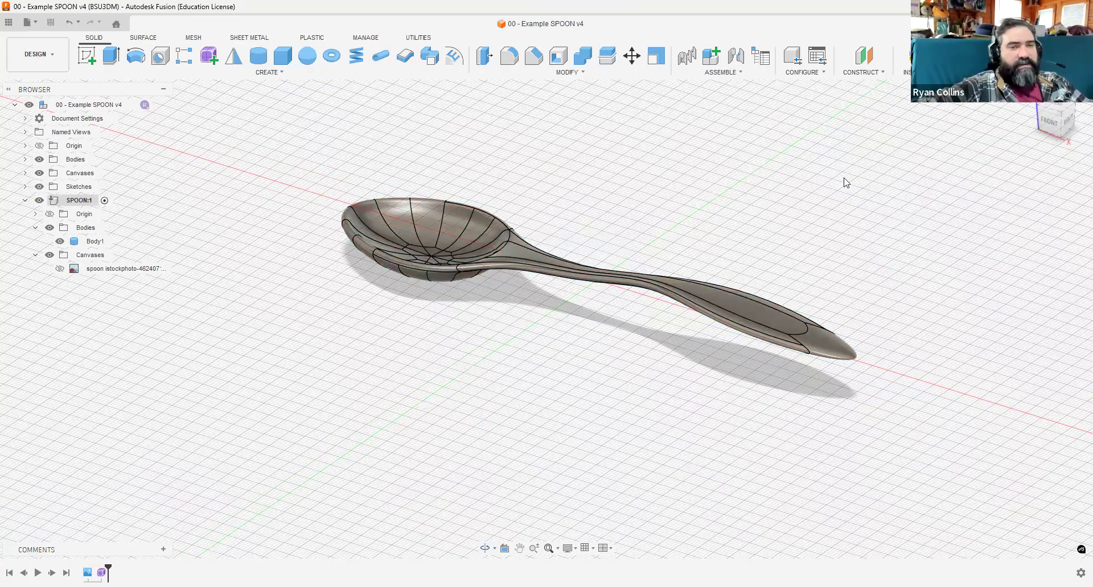
# Apply the Copper - Polished appearance from the metal library to the spoon body.
pyautogui.press('a')
pyautogui.click(879, 451)
pyautogui.scroll(-3, 896, 490)
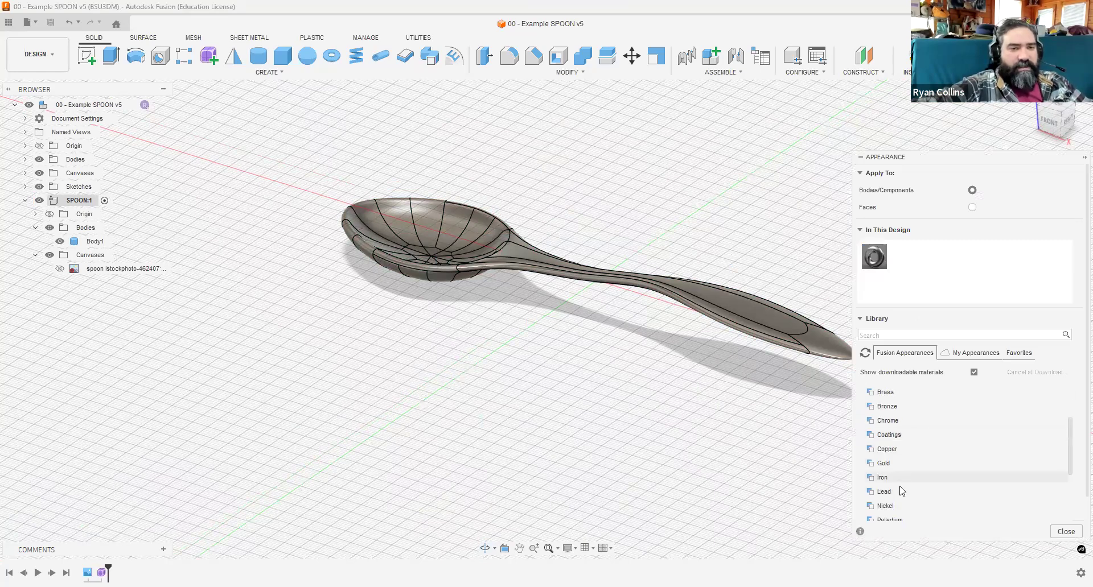
pyautogui.click(888, 421)
pyautogui.click(905, 421)
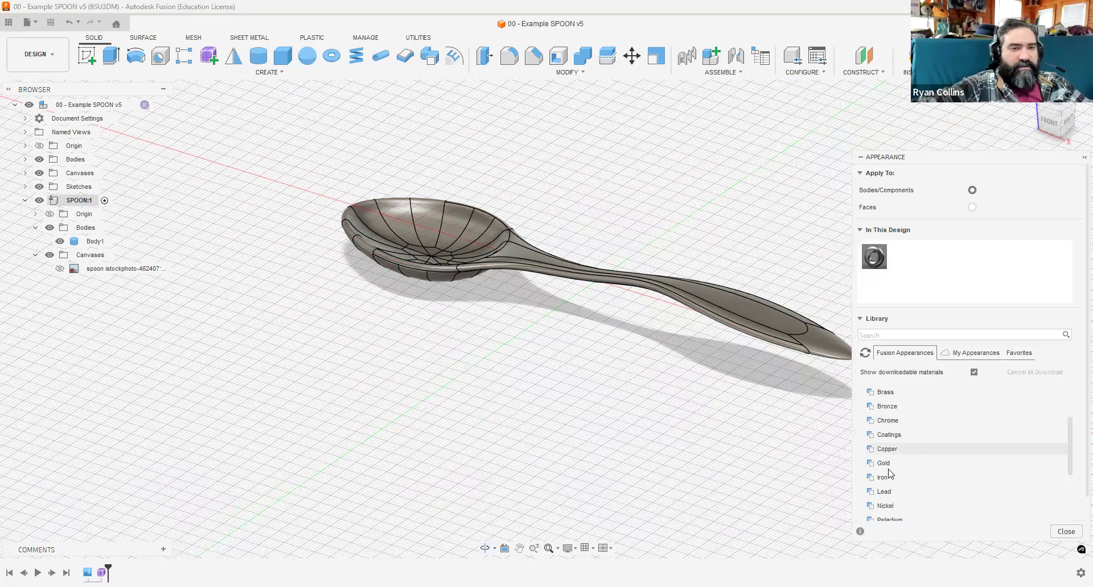
pyautogui.click(895, 450)
pyautogui.moveTo(887, 501); pyautogui.dragTo(757, 326)
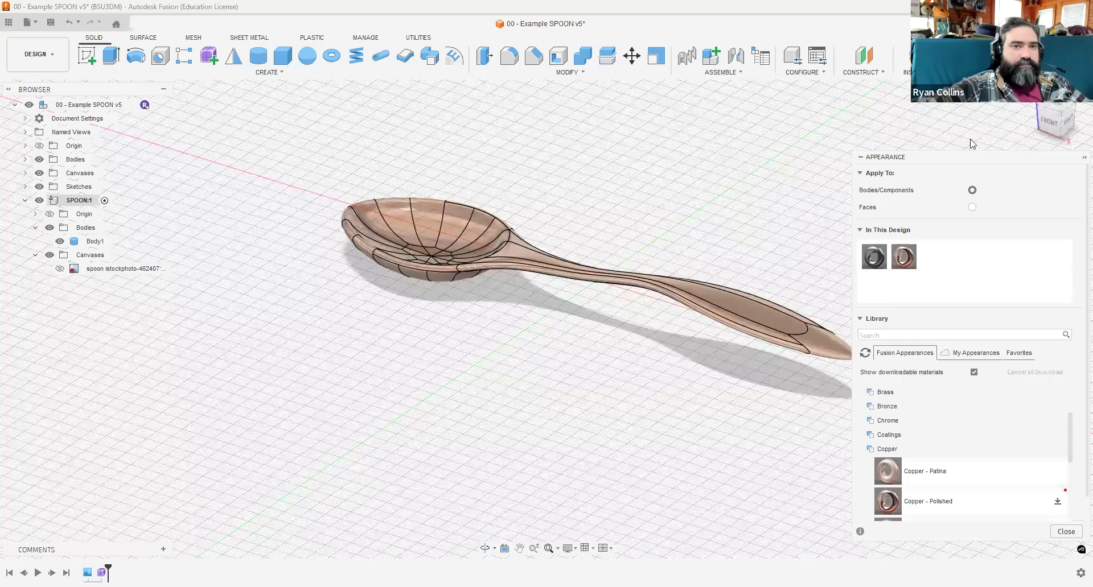
pyautogui.press('Escape')
pyautogui.keyDown('shift'); pyautogui.moveTo(754, 260); pyautogui.dragTo(829, 277, button='middle'); pyautogui.keyUp('shift')
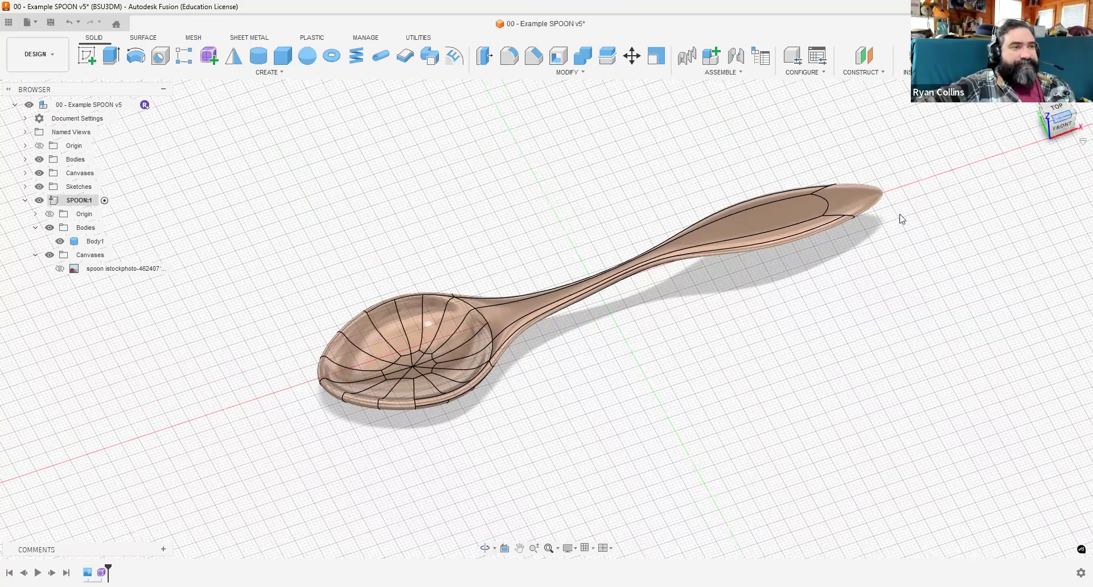
# Rename the spoon's body as Spoon.
pyautogui.doubleClick(95, 242)
pyautogui.write('s')
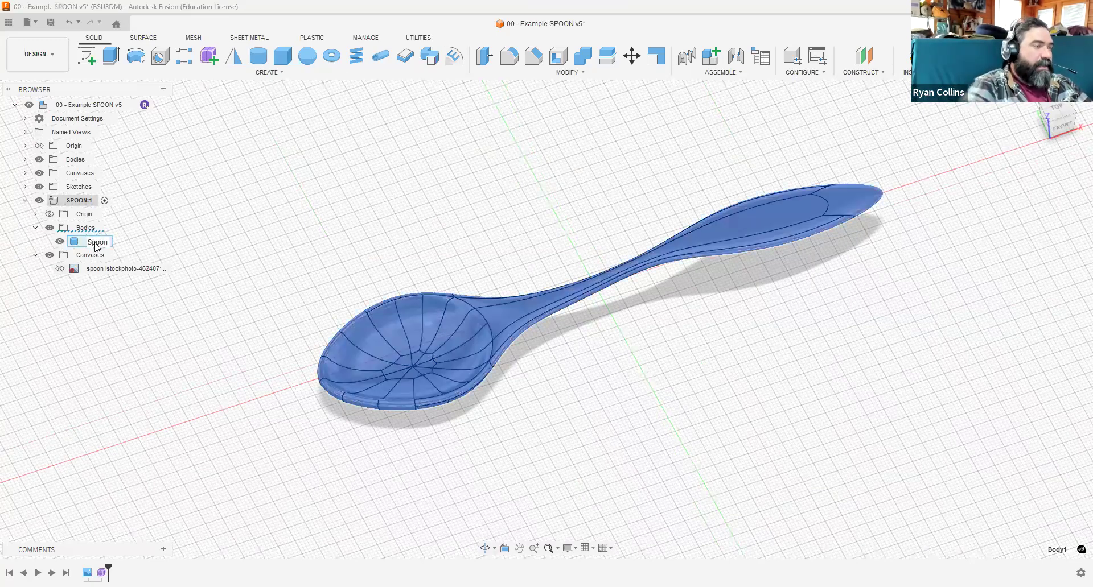
pyautogui.press('Return')
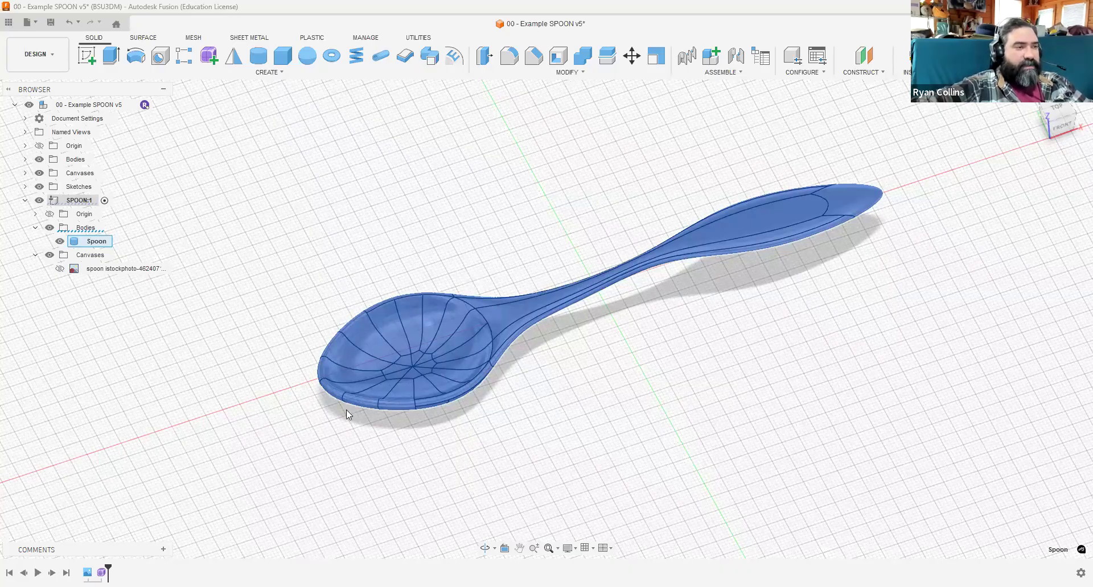
# Paste a copy of the Spoon body and offset it 80 mm in the Y direction.
pyautogui.hotkey('ctrl', 'v')
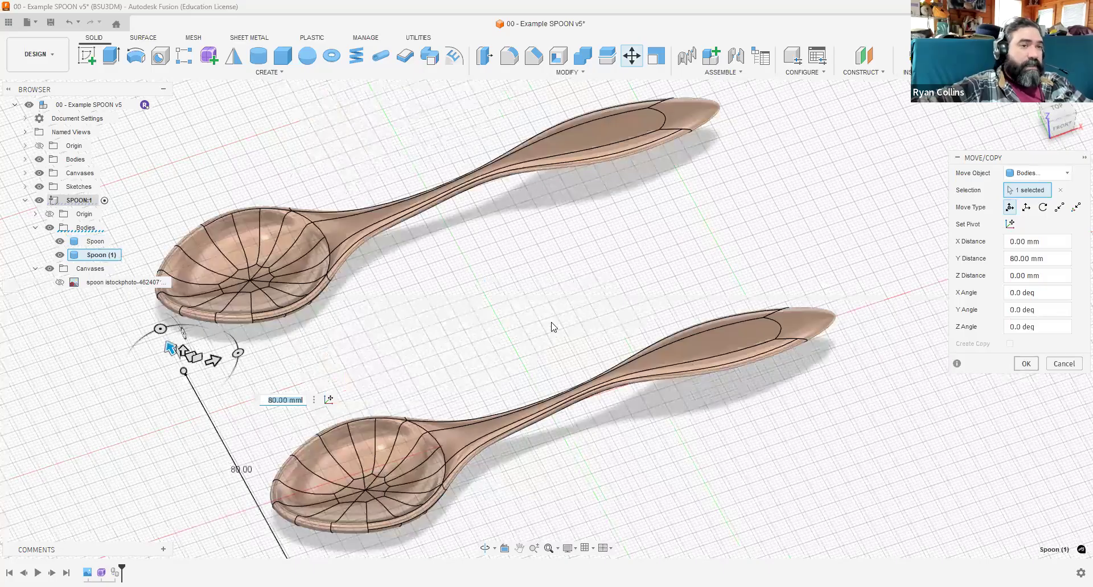
pyautogui.click(1024, 365)
pyautogui.moveTo(707, 341)
pyautogui.keyDown('shift'); pyautogui.mouseDown(button='middle')
pyautogui.moveTo(719, 336)
pyautogui.moveTo(712, 349)
pyautogui.mouseUp(button='middle'); pyautogui.keyUp('shift')
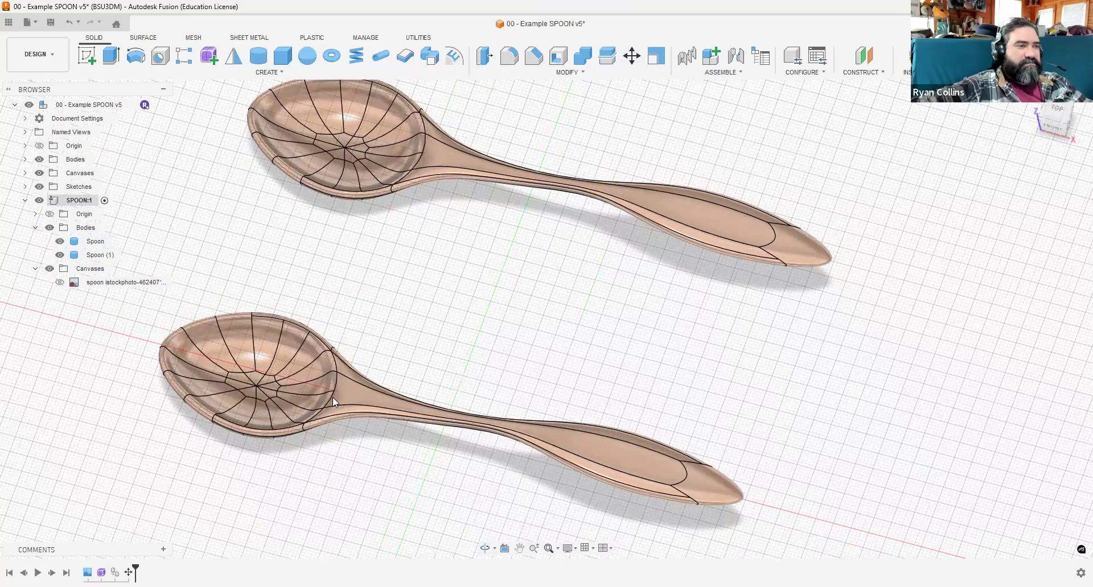
# Start a sketch on the horizontal plane and draw a narrow center rectangle centered on the original spoon's bowl tip.
pyautogui.click(1047, 113)
pyautogui.moveTo(410, 362); pyautogui.dragTo(539, 341, button='middle')
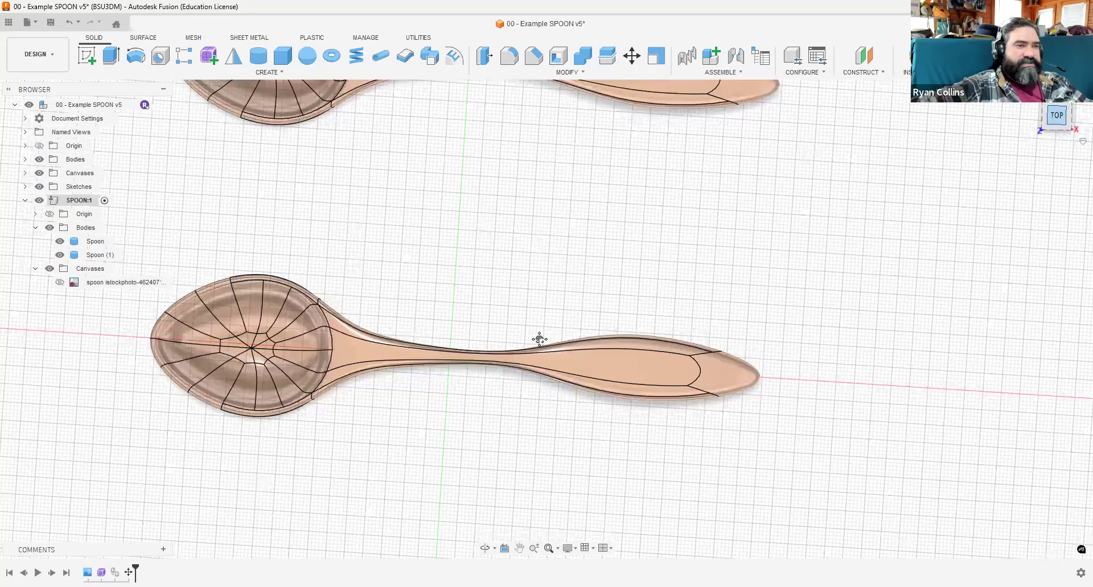
pyautogui.click(85, 55)
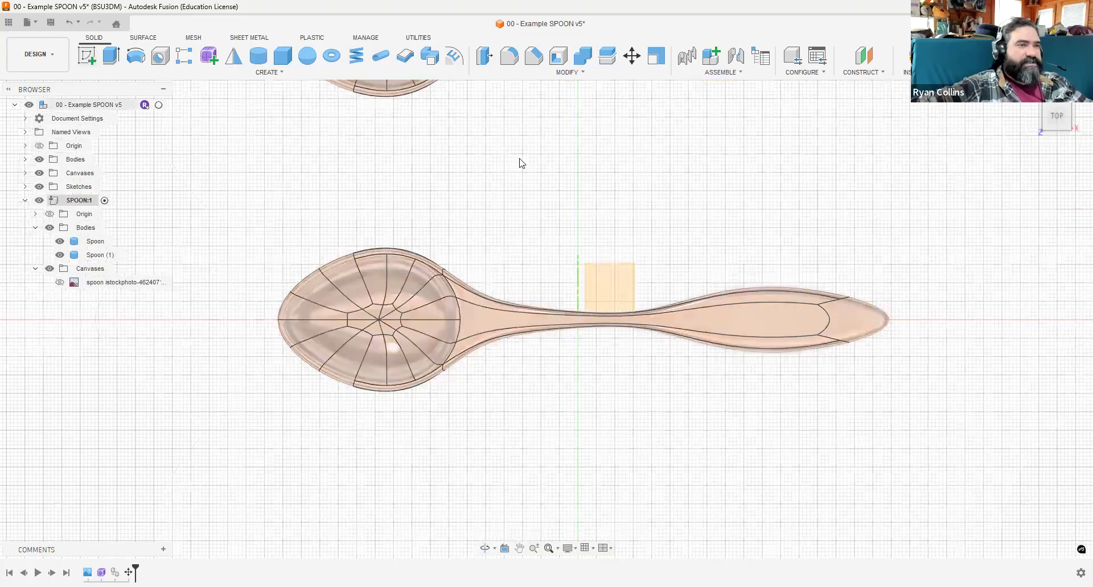
pyautogui.click(608, 286)
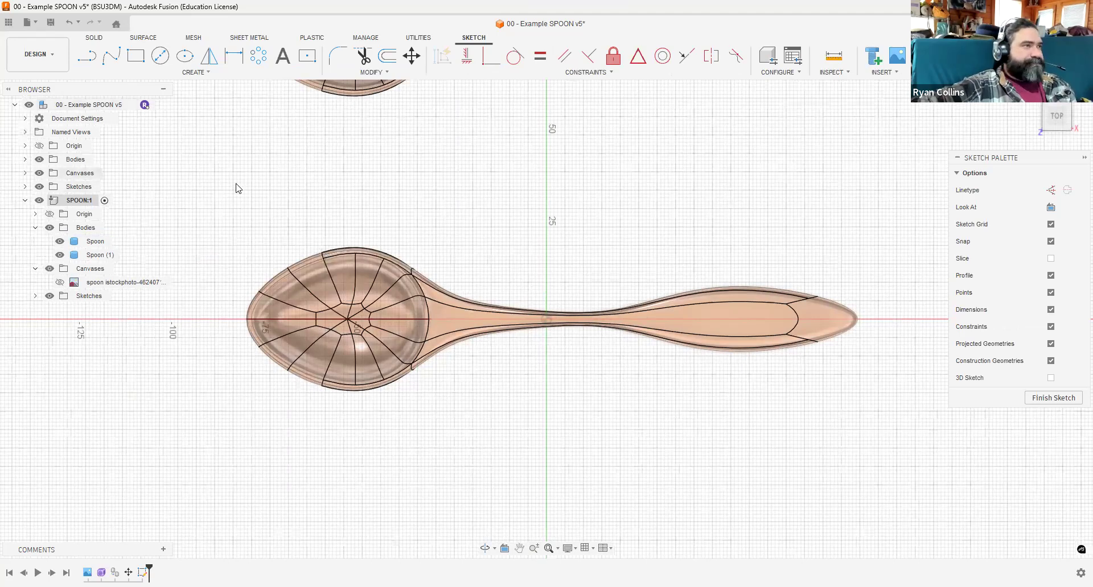
pyautogui.click(306, 55)
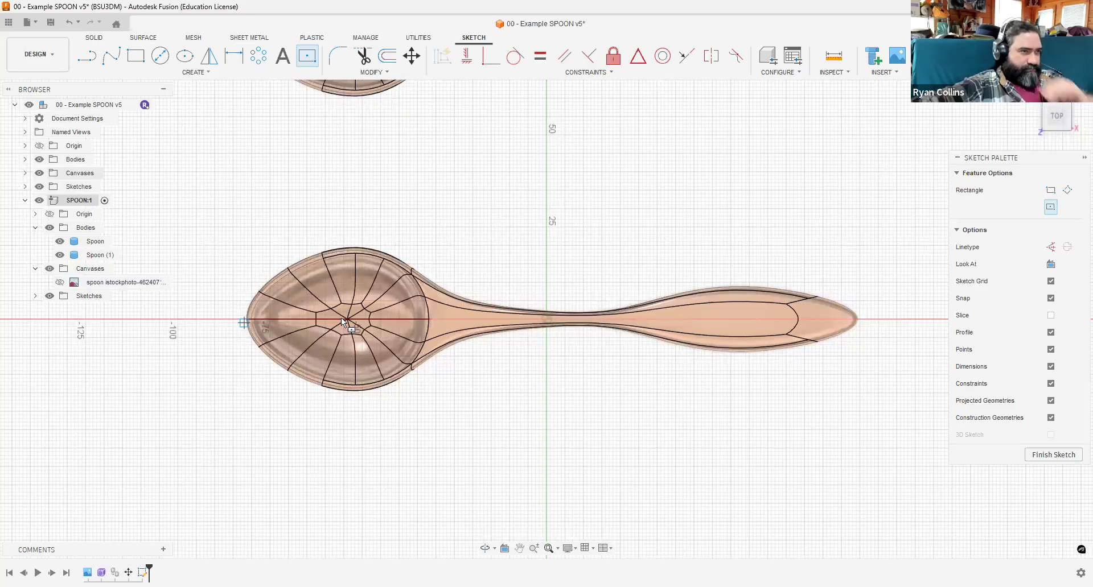
# Try rounding the rectangle's two corners inside the bowl with sketch fillets of 1 mm and 2 mm.
pyautogui.click(337, 59)
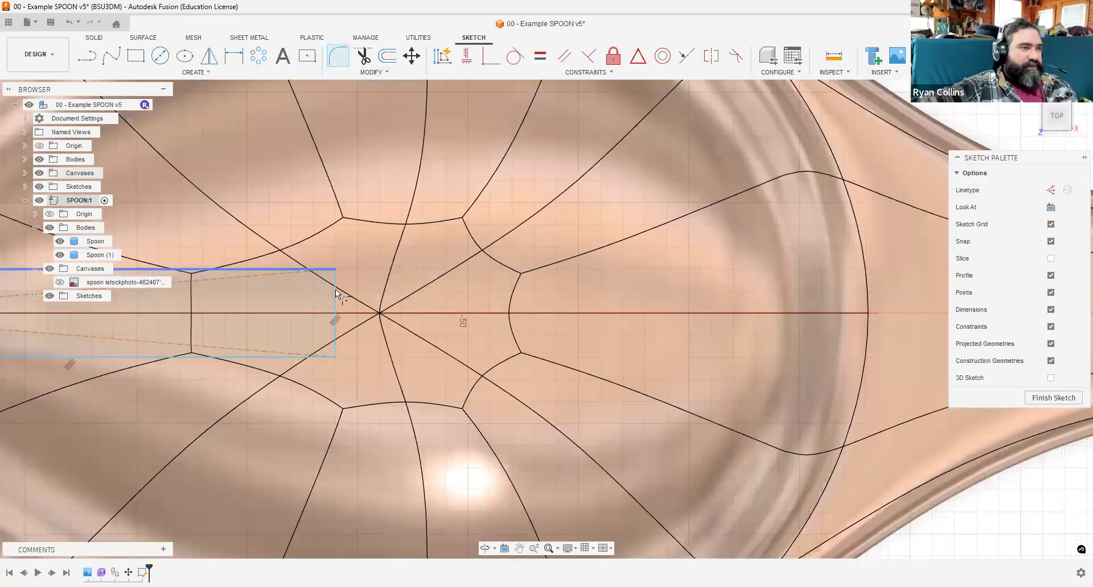
pyautogui.click(336, 325)
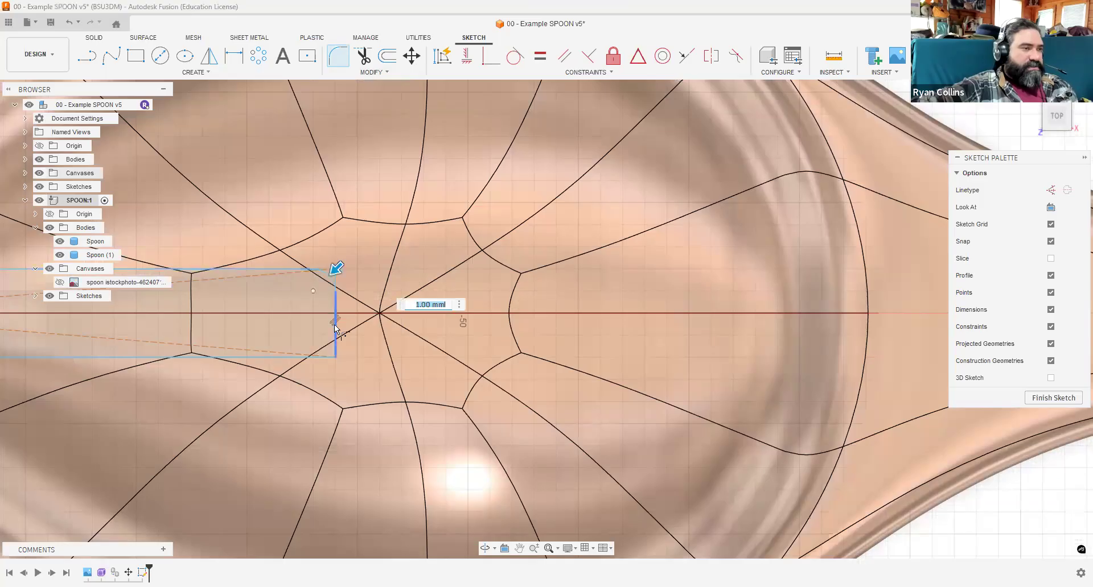
pyautogui.press('Return')
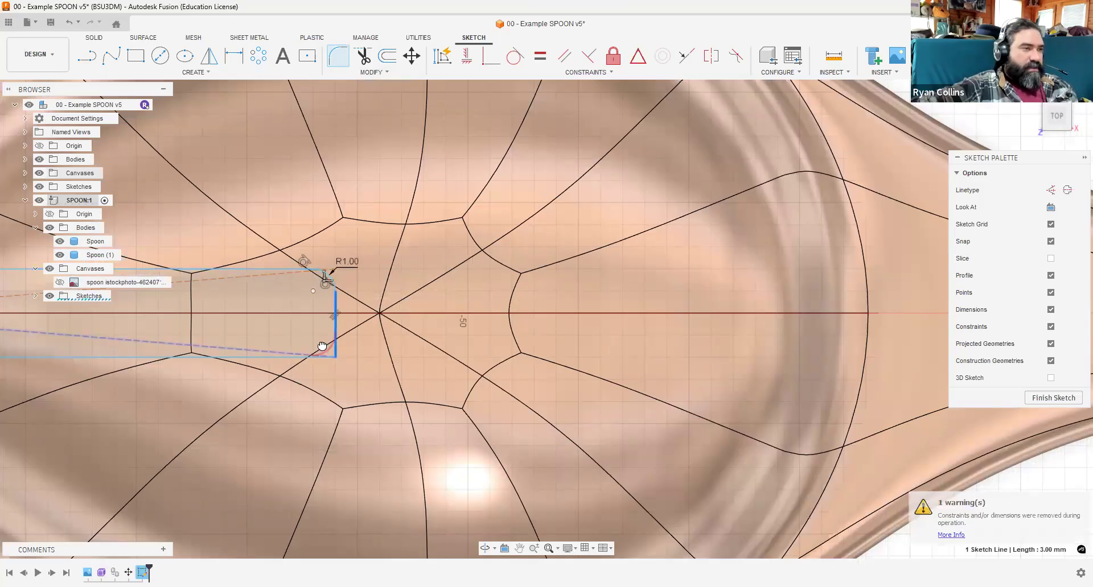
pyautogui.click(322, 346)
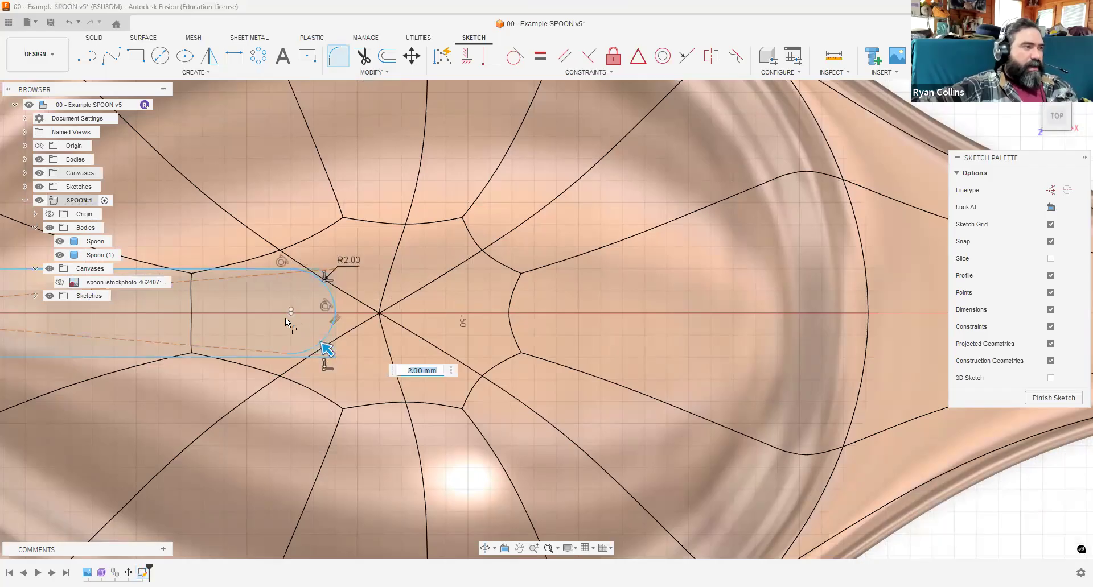
pyautogui.scroll(3, 328, 350)
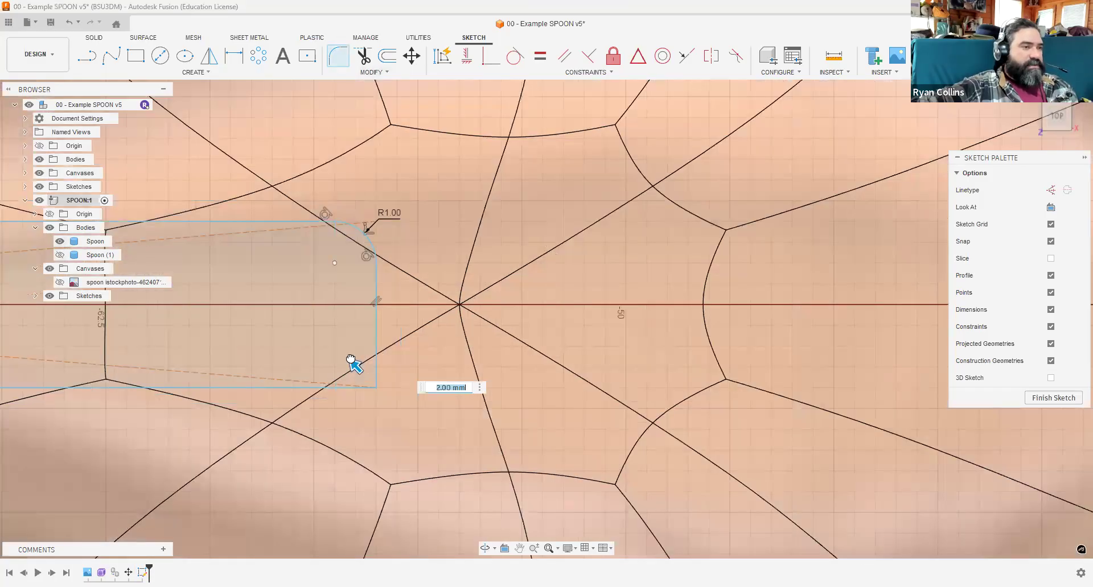
pyautogui.moveTo(344, 352); pyautogui.dragTo(382, 389)
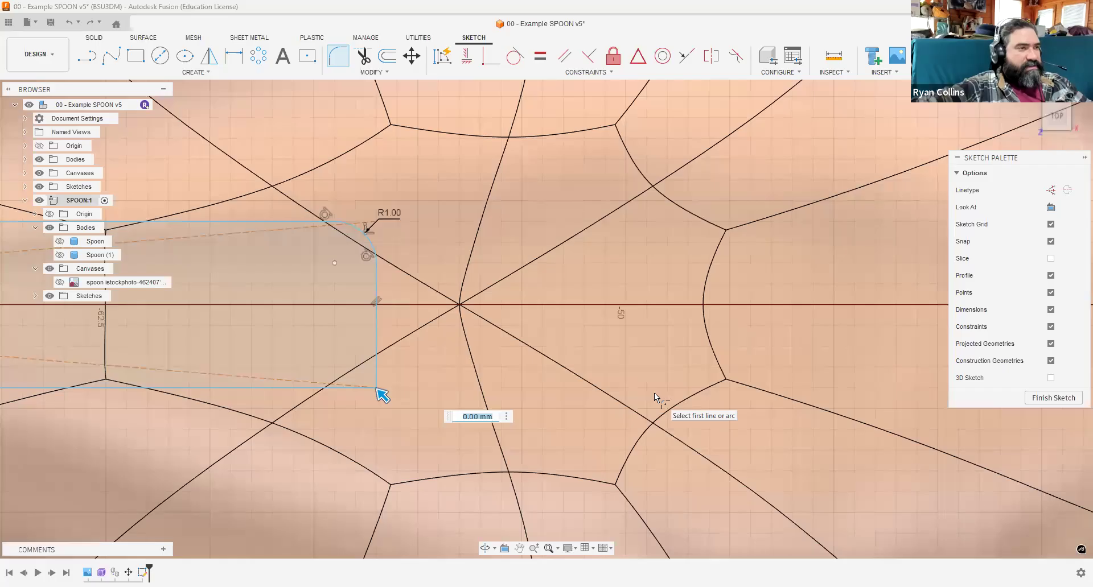
pyautogui.press('Escape')
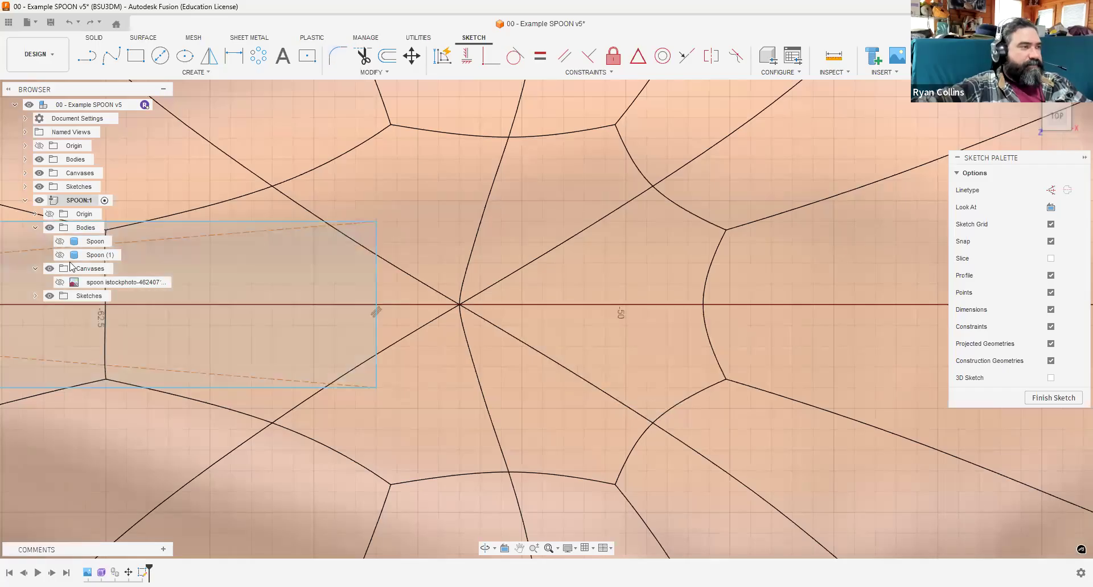
# Hide both spoon bodies to leave only the sketch rectangle in view.
pyautogui.click(60, 256)
pyautogui.click(60, 243)
pyautogui.click(61, 256)
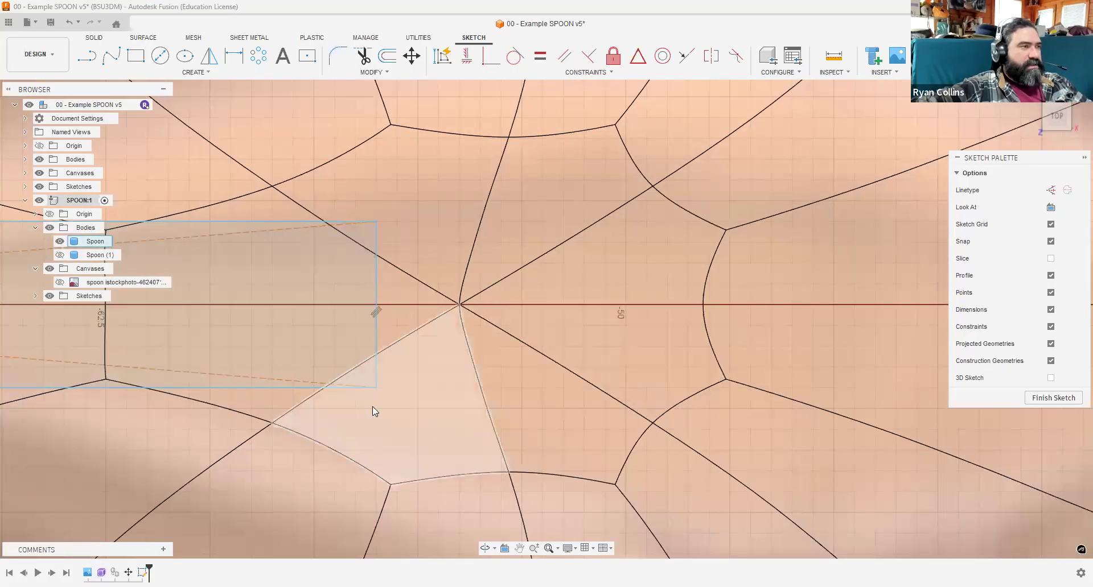
pyautogui.scroll(-3, 372, 406)
pyautogui.click(60, 241)
pyautogui.scroll(2, 362, 262)
# Round the two corners of the rectangle's end inside the bowl with 2 mm sketch fillets.
pyautogui.click(338, 55)
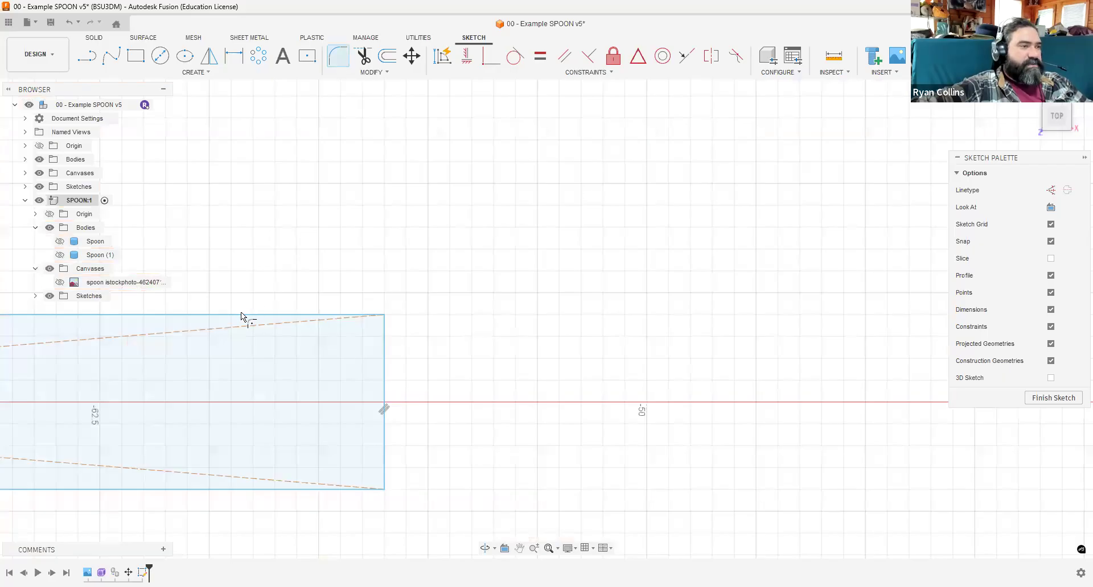
pyautogui.click(241, 314)
pyautogui.click(384, 371)
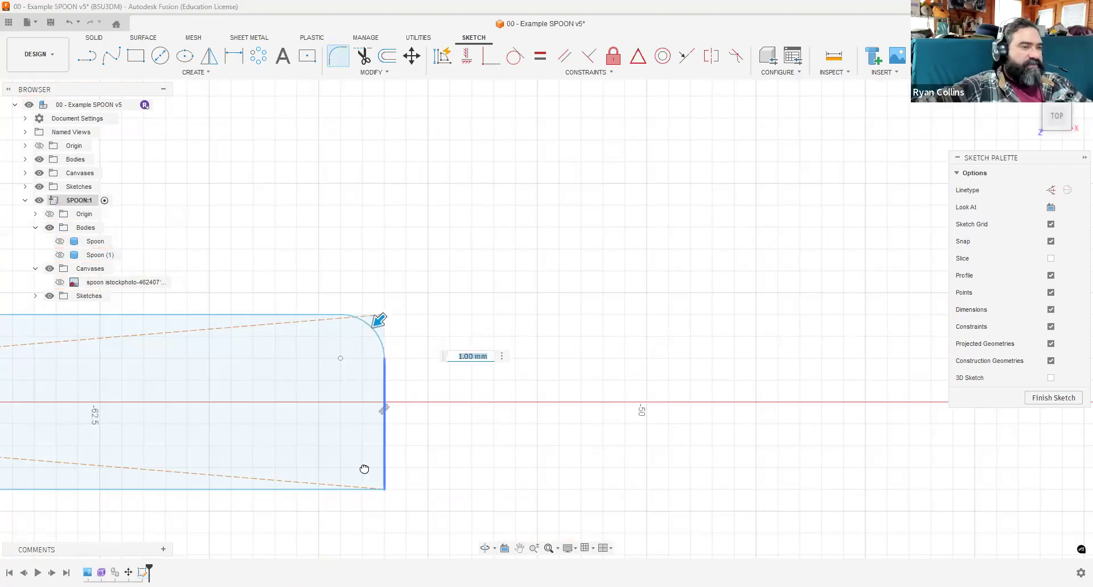
pyautogui.click(380, 440)
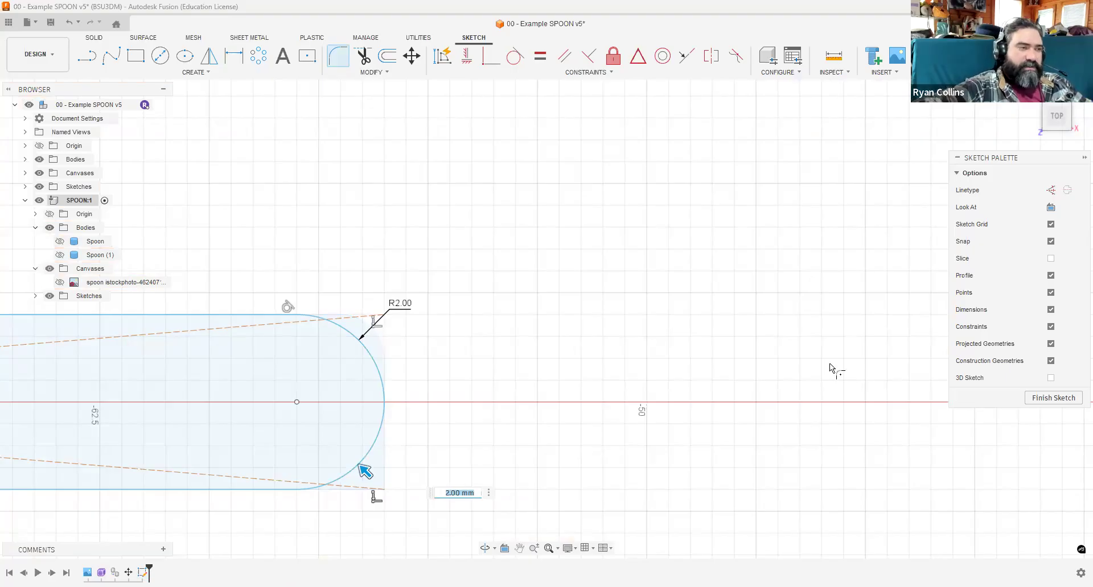
pyautogui.press('Return')
pyautogui.scroll(-8, 363, 421)
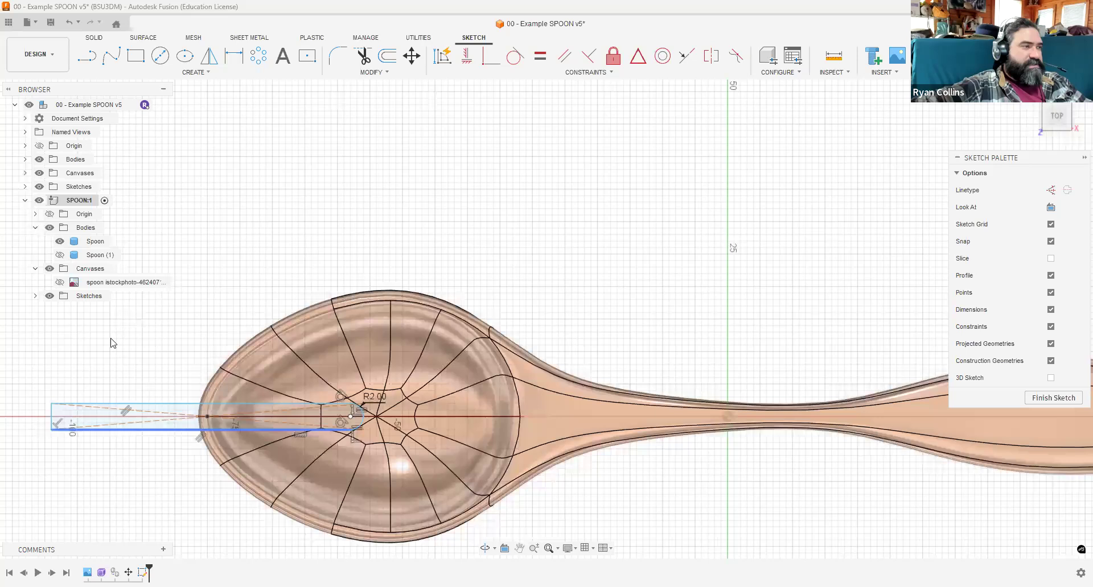
# Hide the original spoon and set up a symmetric rectangular pattern of the rounded rectangle, three across the bowl's width over 8 mm.
pyautogui.click(60, 241)
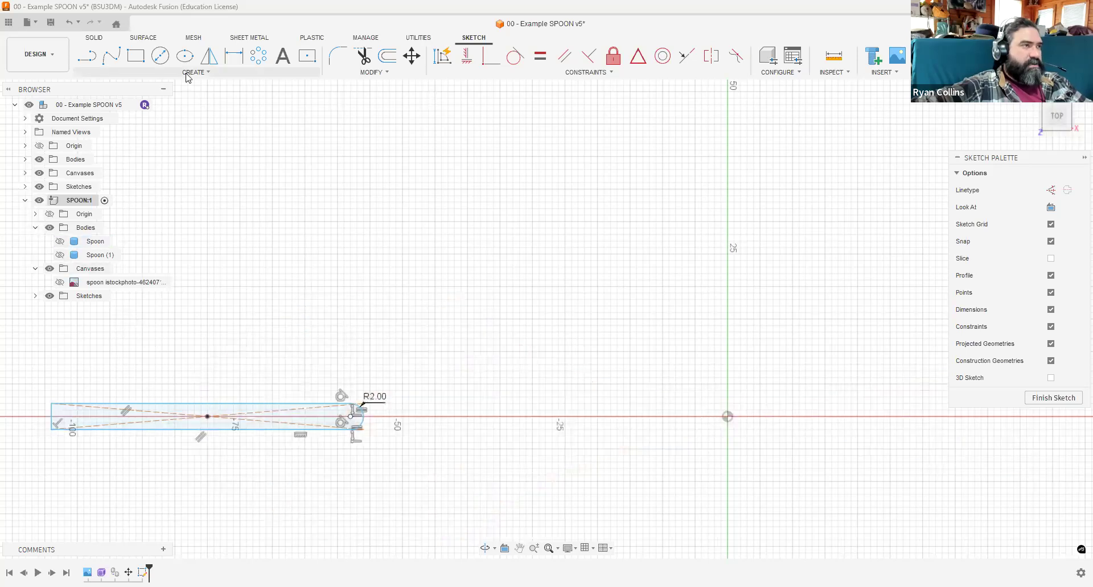
pyautogui.click(188, 74)
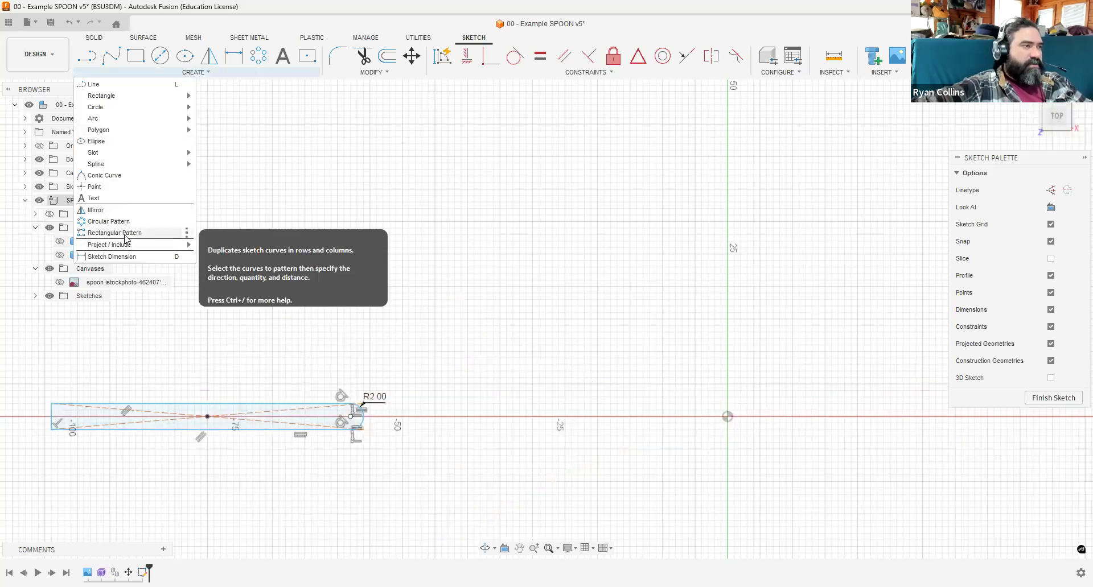
pyautogui.doubleClick(145, 407)
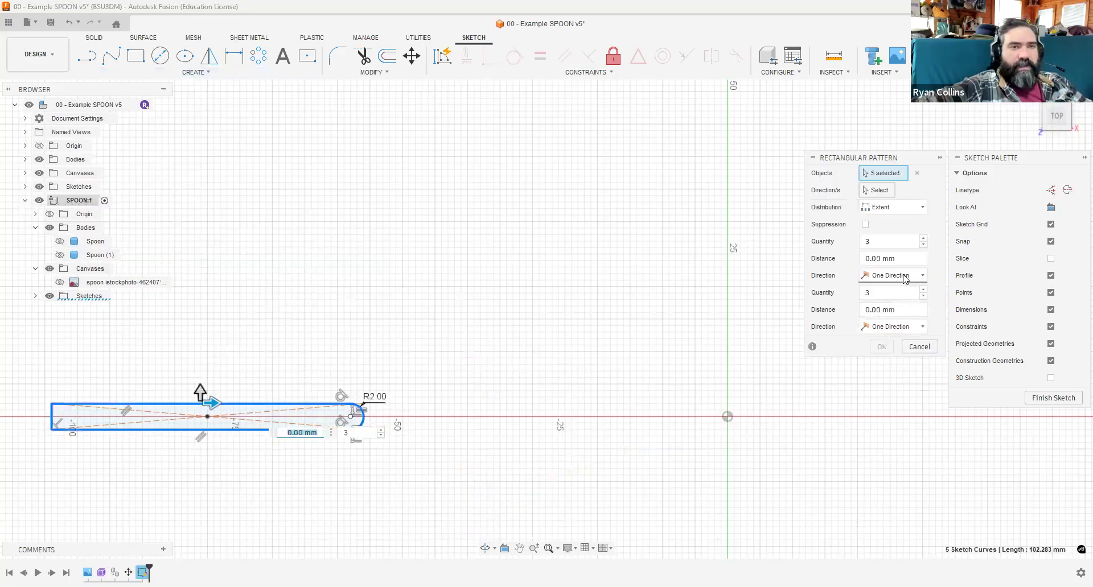
pyautogui.click(906, 277)
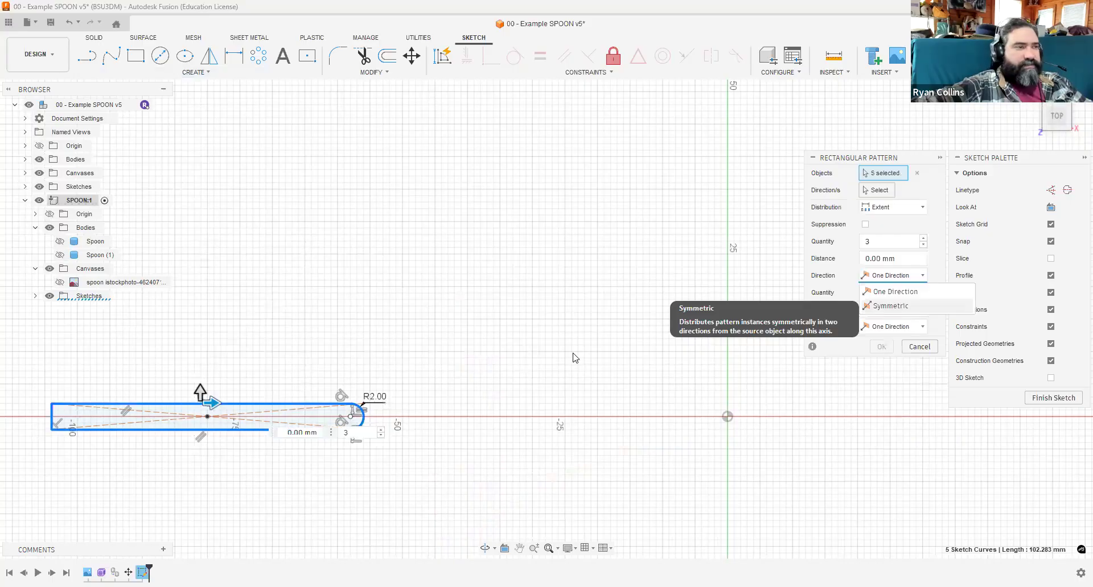
pyautogui.click(891, 305)
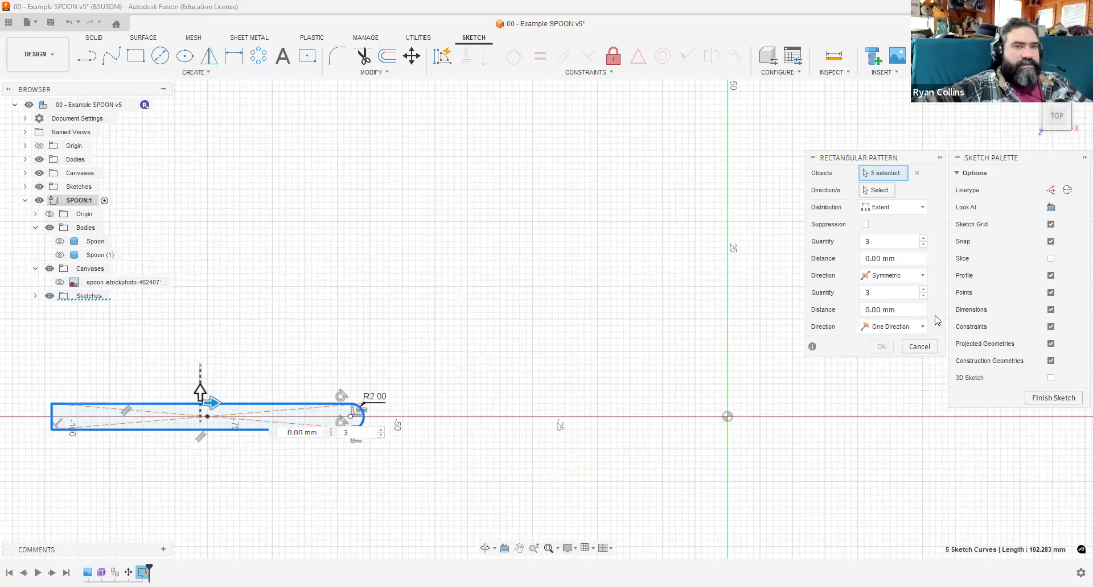
pyautogui.click(892, 330)
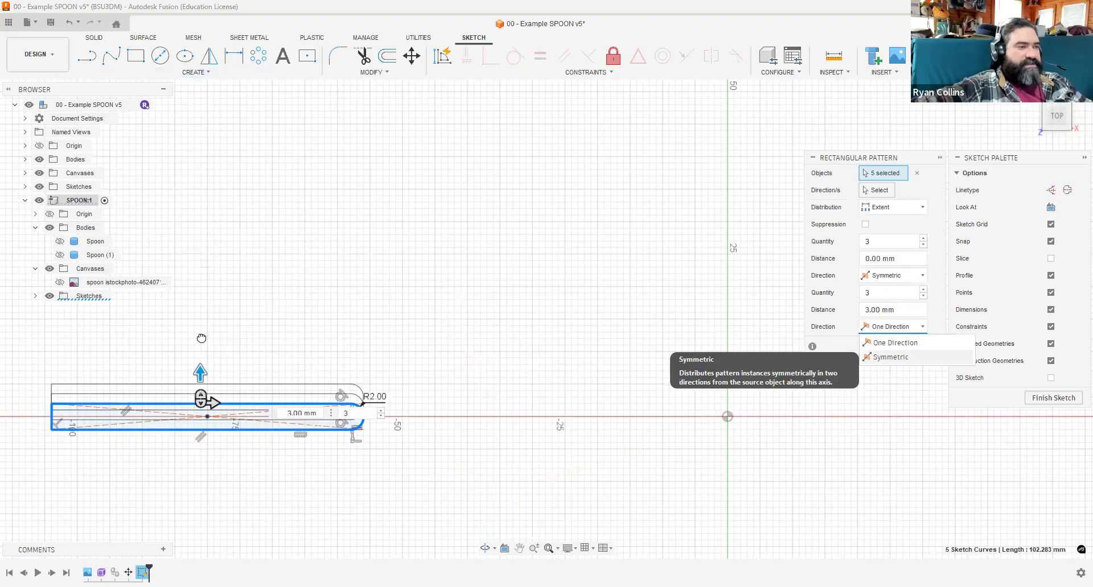
pyautogui.moveTo(200, 372); pyautogui.dragTo(201, 338)
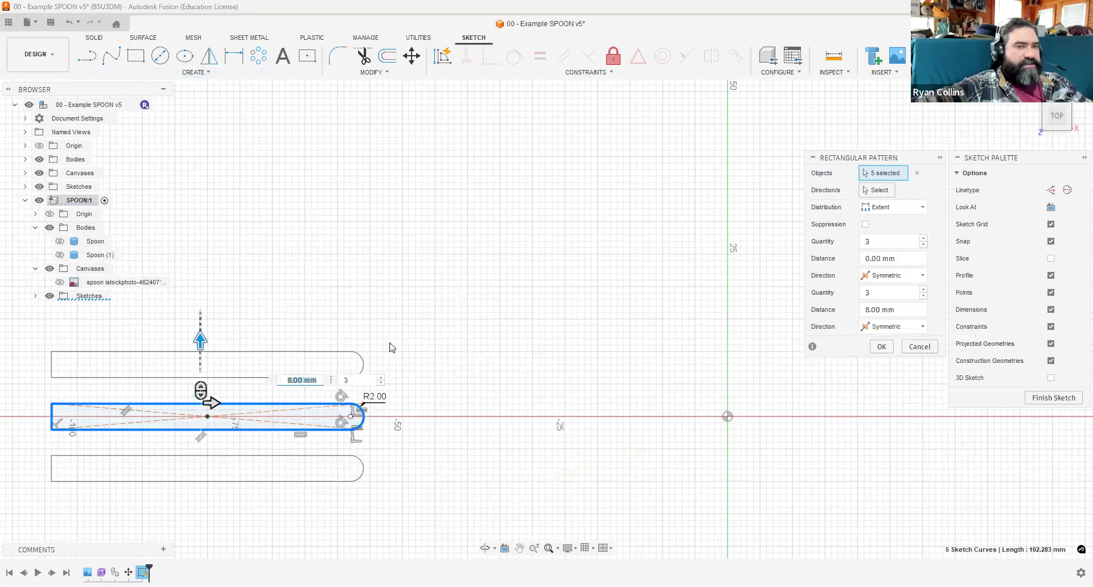
# Show the original spoon, set the pattern to five instances across the bowl over 12 mm, and finish the sketch.
pyautogui.click(60, 242)
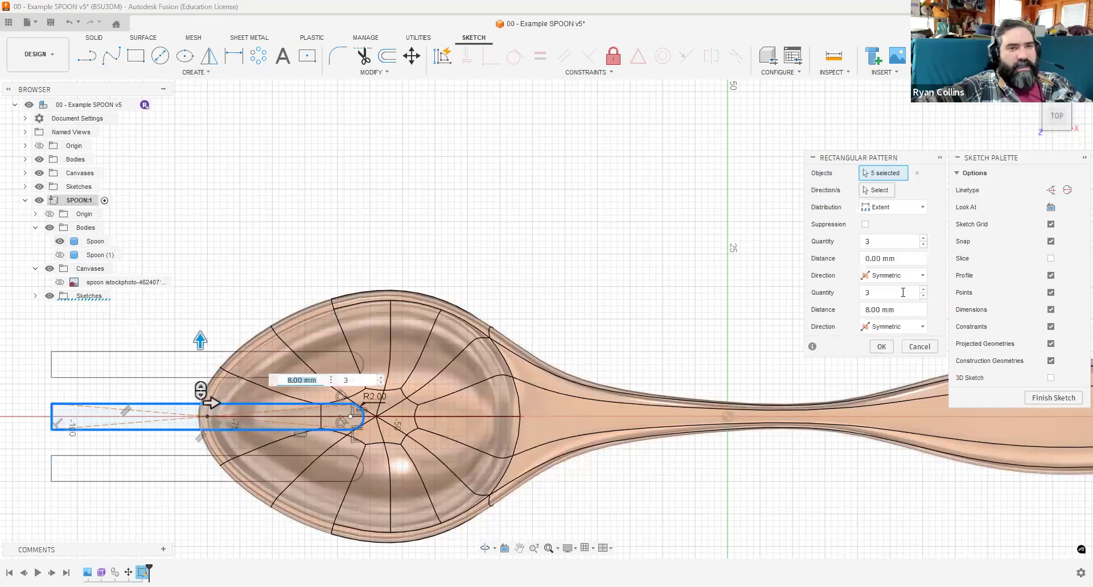
pyautogui.press('Tab')
pyautogui.write('5')
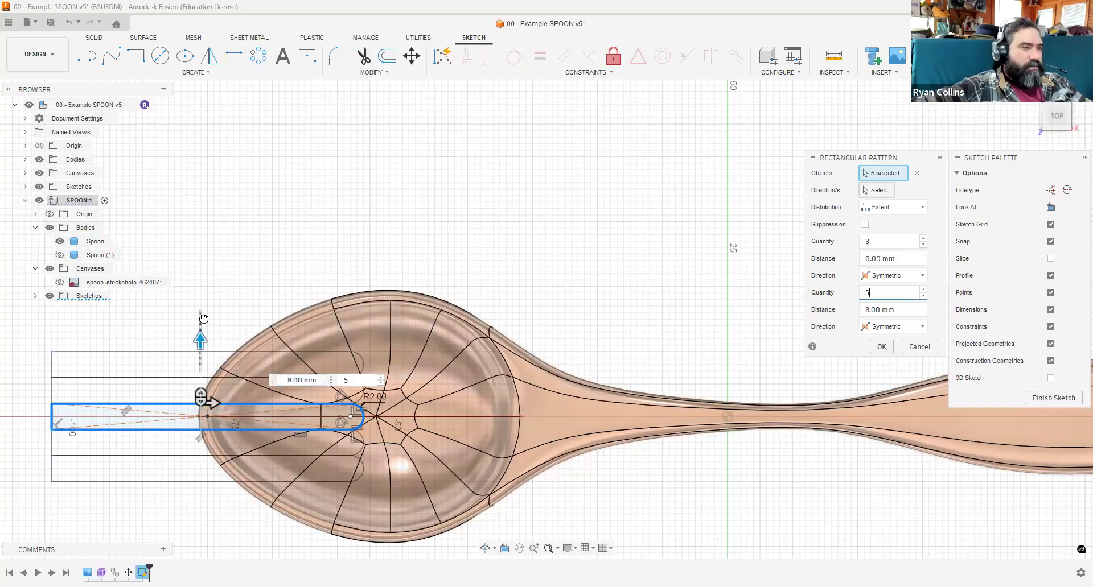
pyautogui.moveTo(200, 340); pyautogui.dragTo(203, 314)
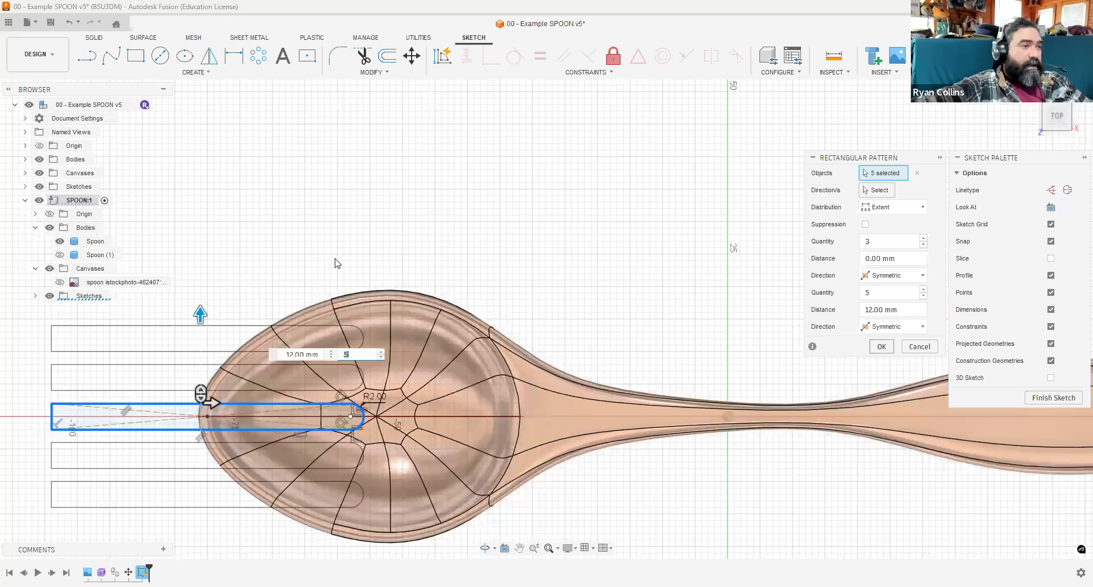
pyautogui.press('Return')
pyautogui.click(987, 56)
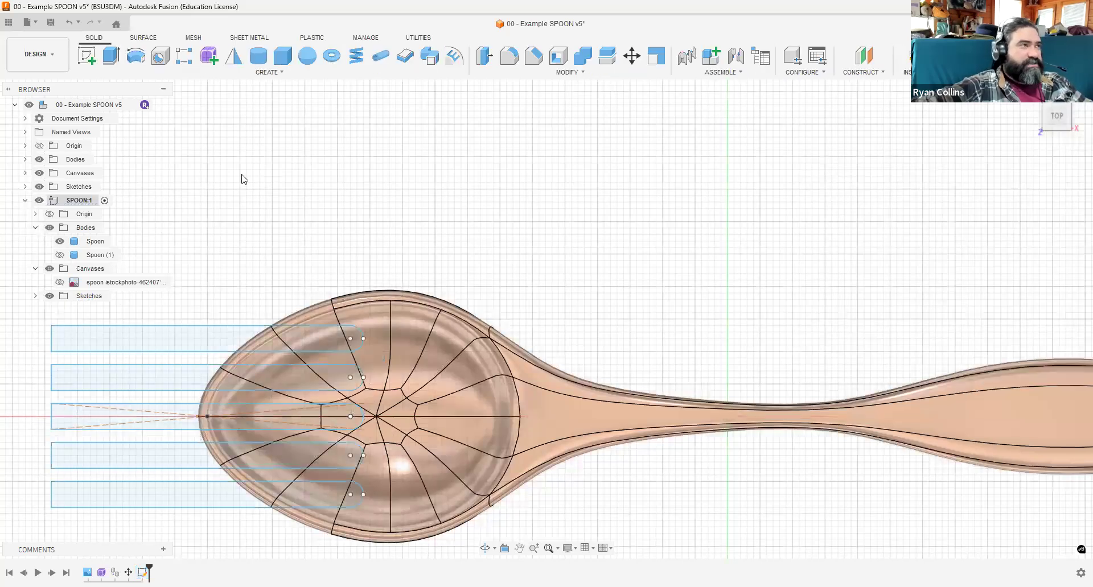
# Extrude the five rounded profiles as a symmetric cut through the spoon's bowl with a distance of -17 mm.
pyautogui.click(109, 58)
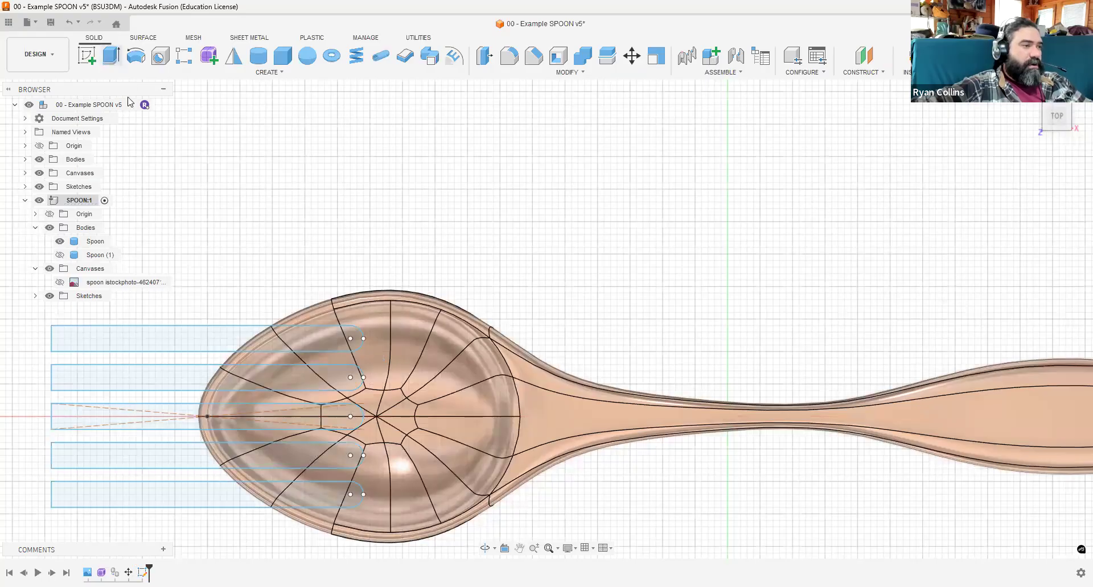
pyautogui.click(174, 494)
pyautogui.keyDown('shift'); pyautogui.moveTo(700, 344); pyautogui.dragTo(701, 257, button='middle'); pyautogui.keyUp('shift')
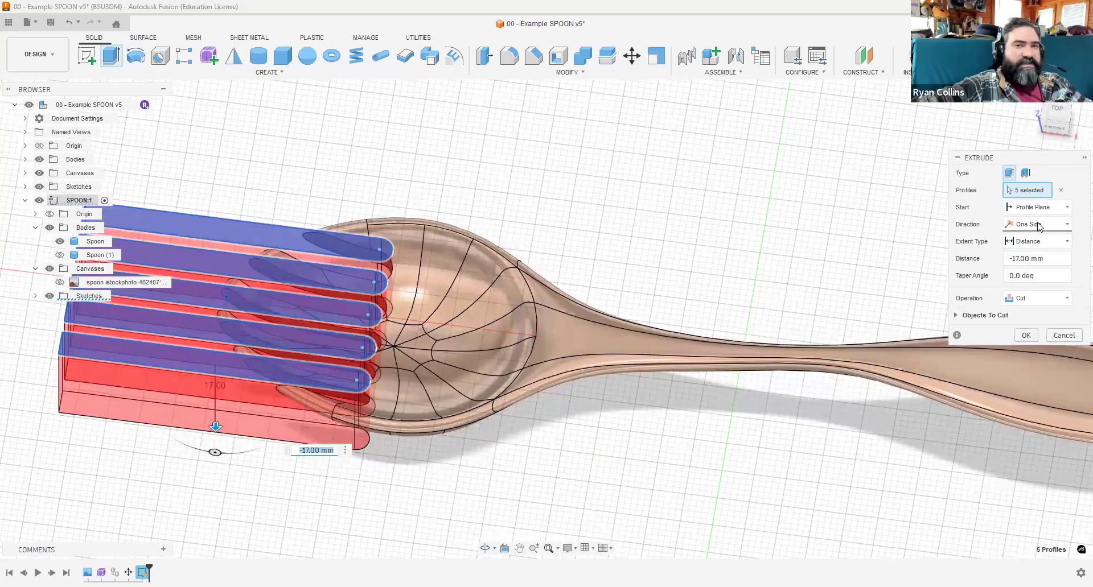
pyautogui.click(1039, 226)
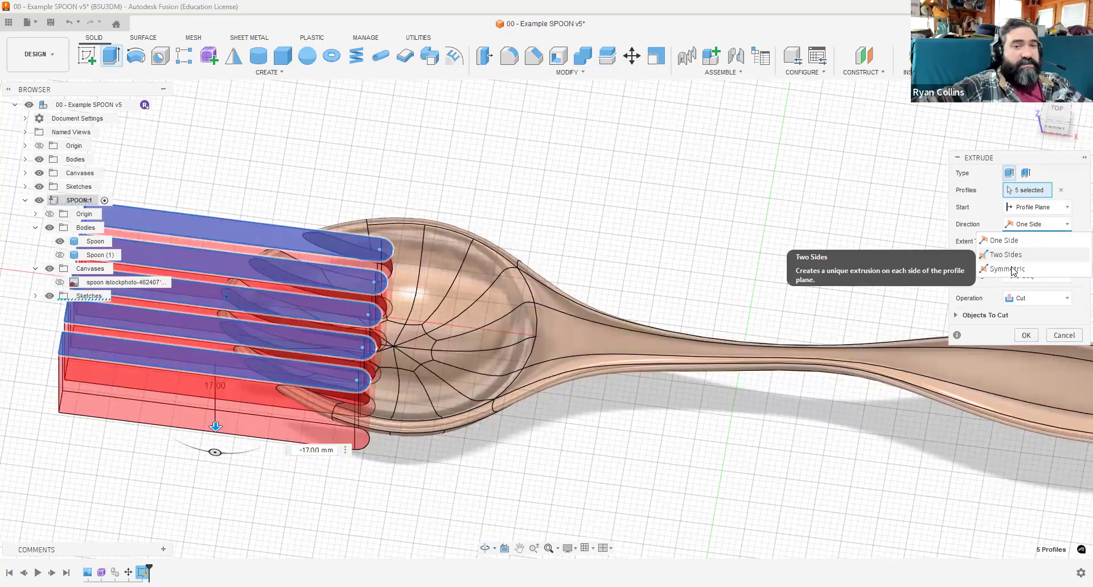
pyautogui.click(1007, 268)
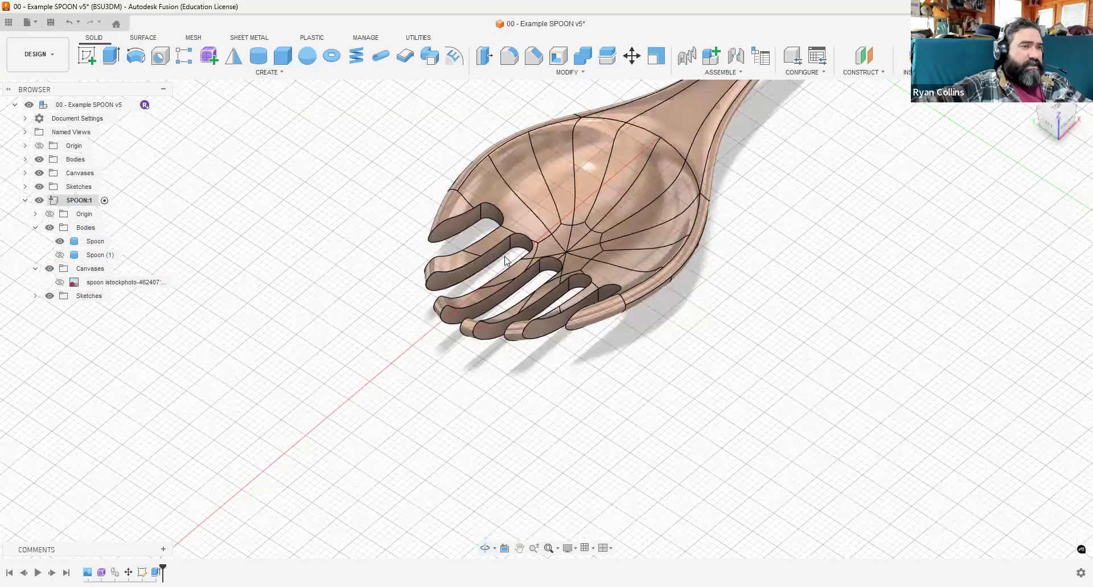
# Select the inner faces of all five slots in the bowl for a fillet and try a 1 mm radius.
pyautogui.keyDown('shift'); pyautogui.moveTo(414, 312); pyautogui.dragTo(658, 295, button='middle'); pyautogui.keyUp('shift')
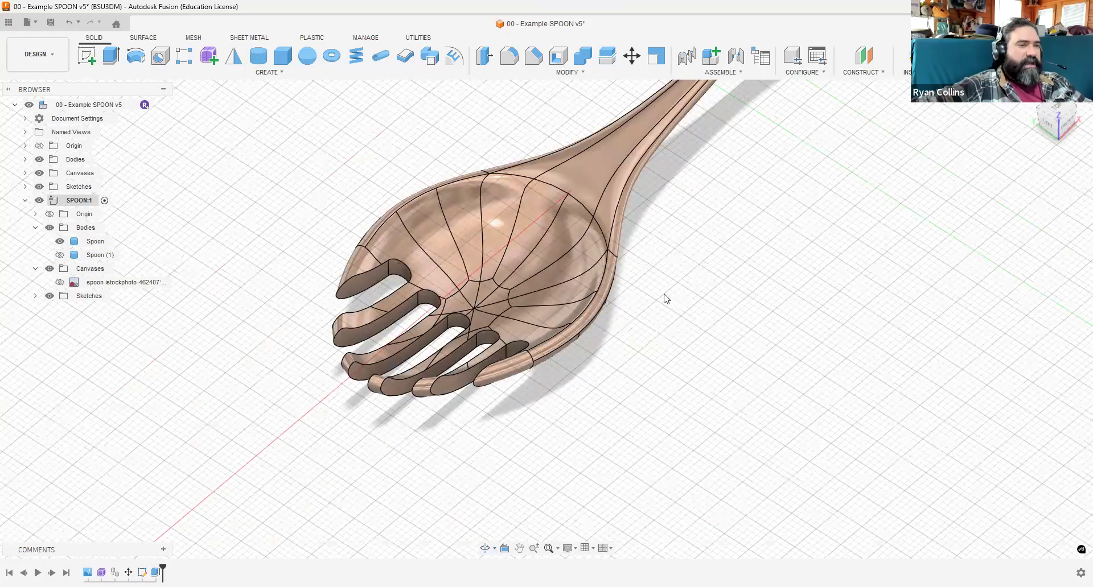
pyautogui.keyDown('shift'); pyautogui.moveTo(688, 312); pyautogui.dragTo(653, 295, button='middle'); pyautogui.keyUp('shift')
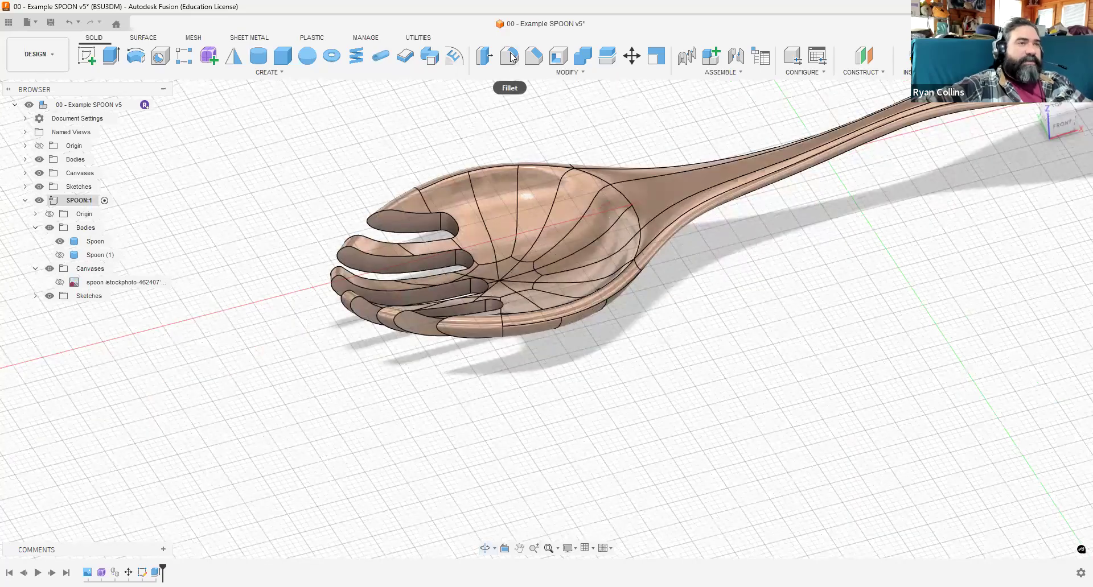
pyautogui.click(510, 56)
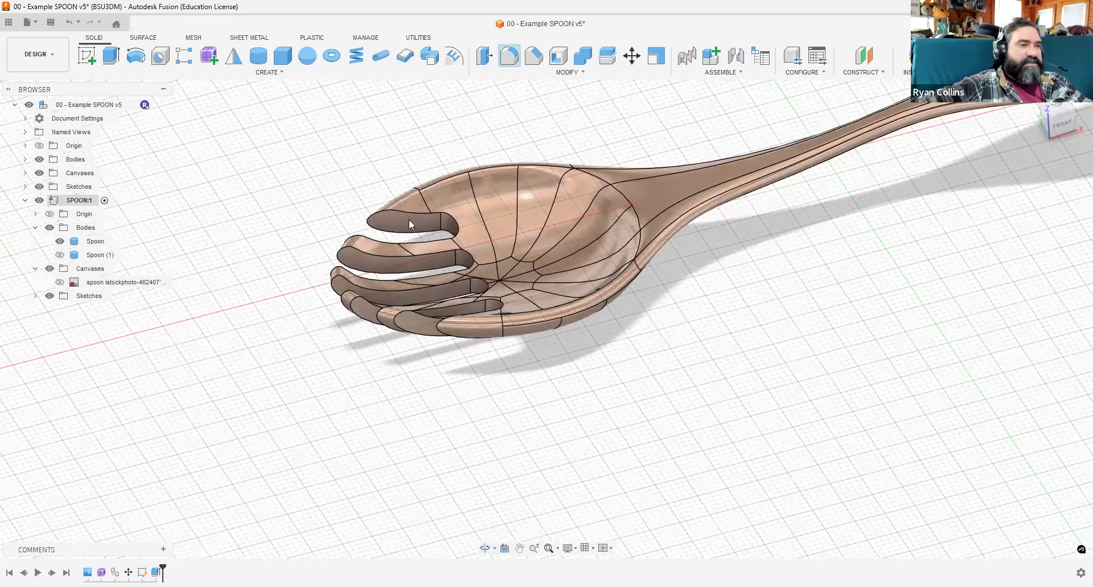
pyautogui.click(409, 219)
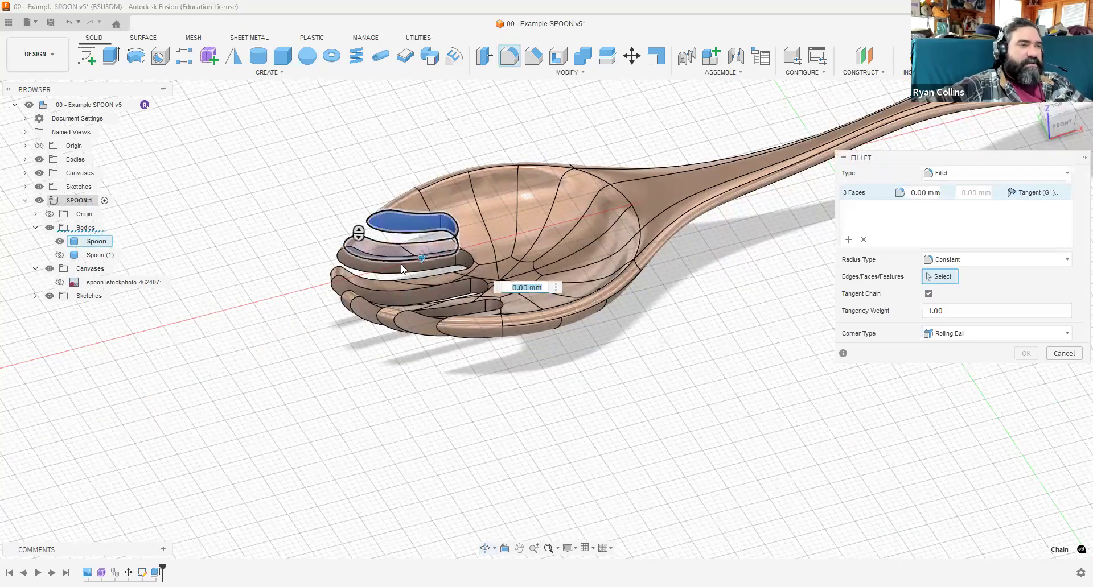
pyautogui.click(402, 299)
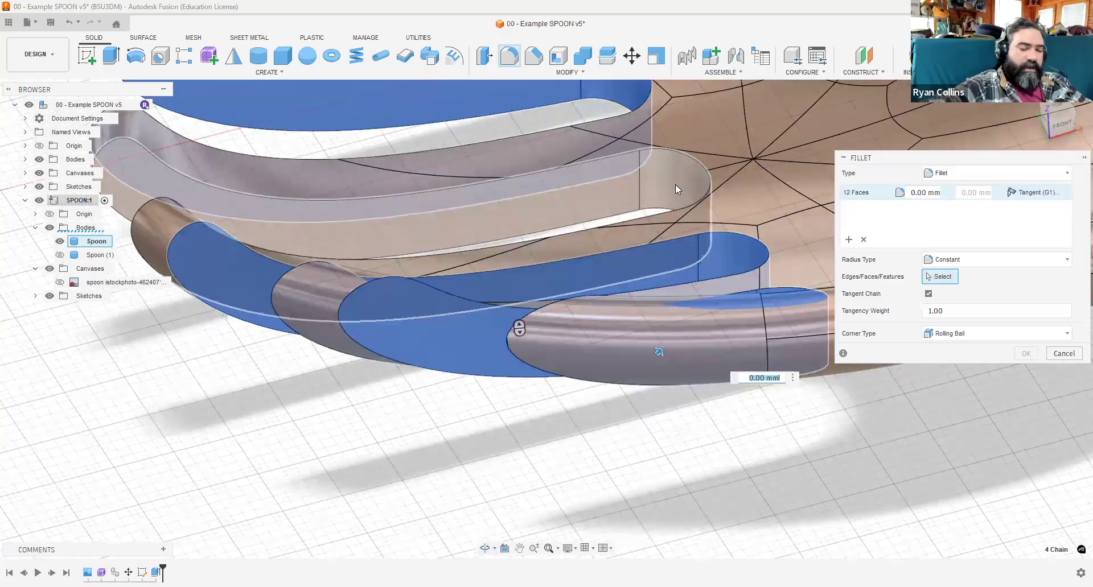
pyautogui.click(675, 186)
pyautogui.write('1')
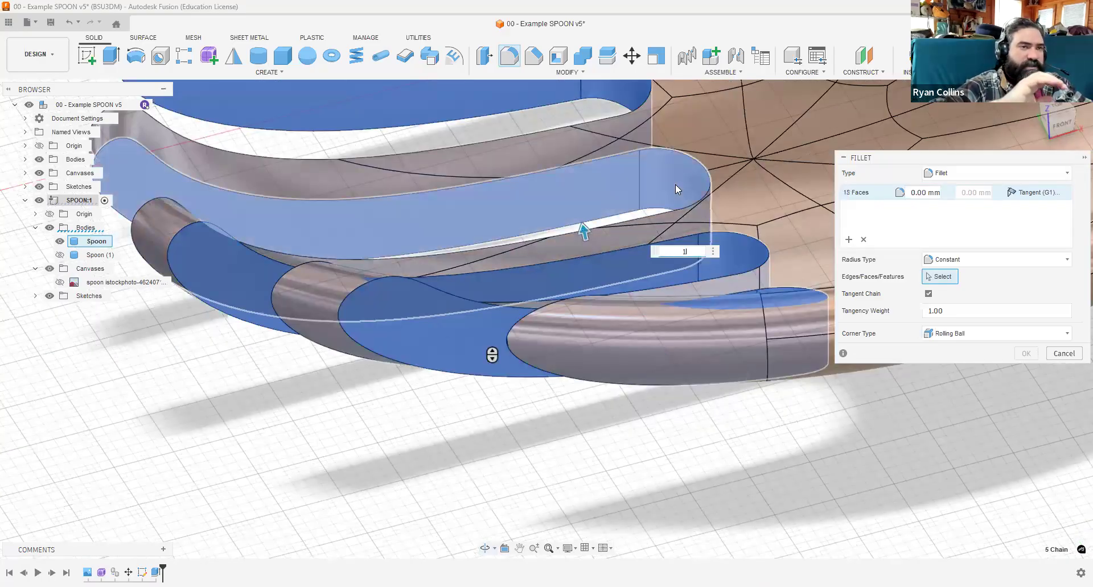
# Set the constant fillet radius on the slot faces to 0.5 mm and apply the fillet.
pyautogui.press('BackSpace')
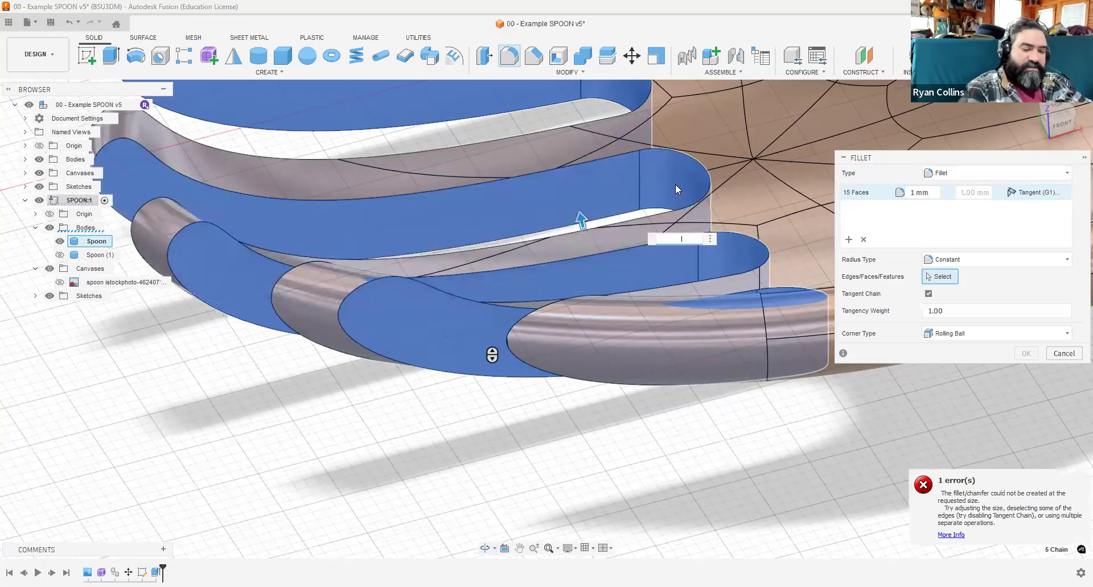
pyautogui.write('.5')
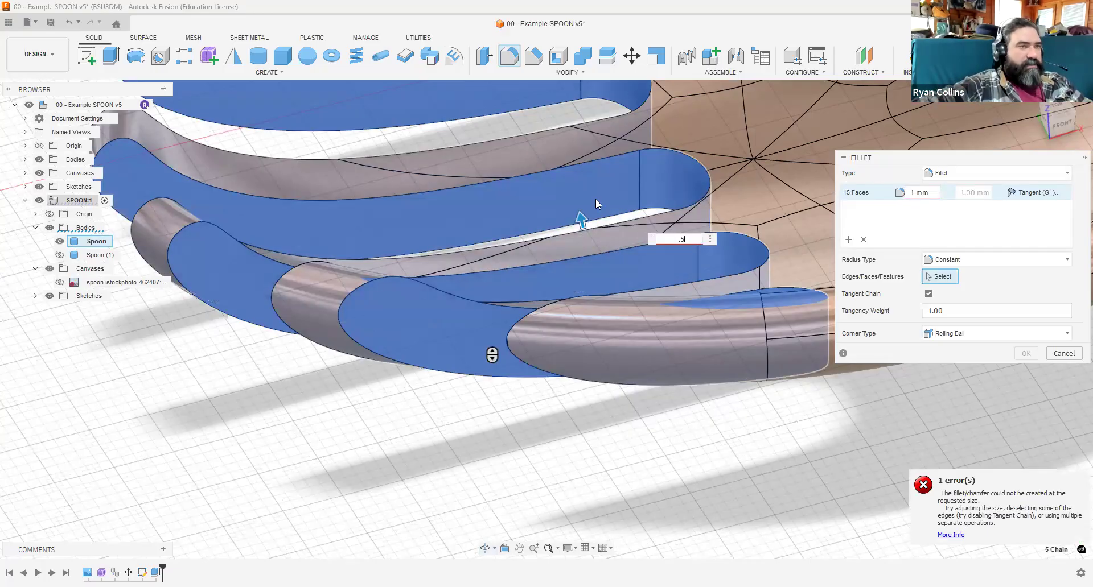
pyautogui.keyDown('shift'); pyautogui.moveTo(595, 199); pyautogui.dragTo(629, 194, button='middle'); pyautogui.keyUp('shift')
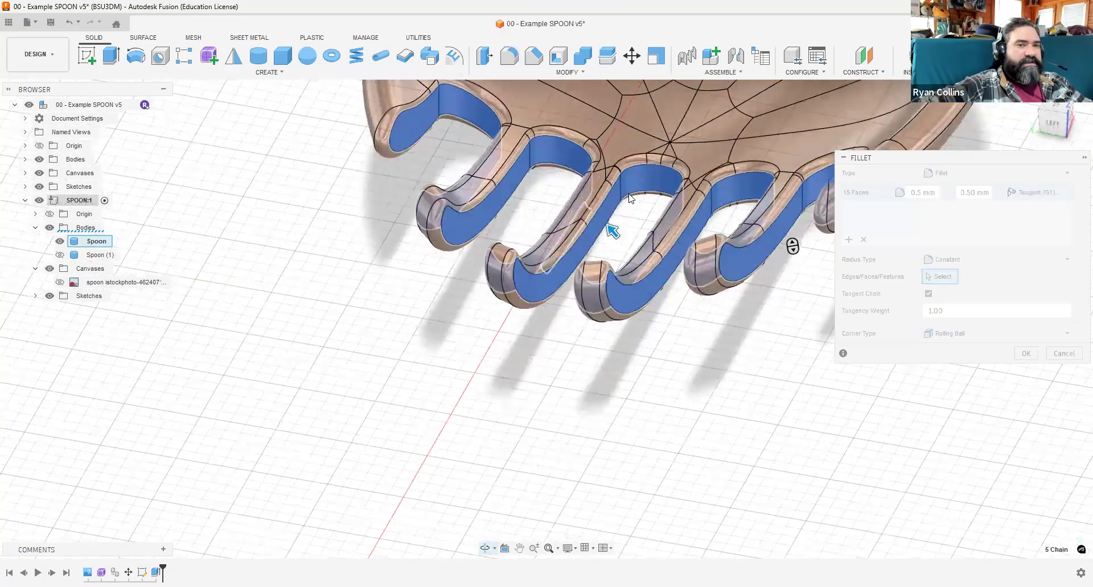
pyautogui.click(1025, 356)
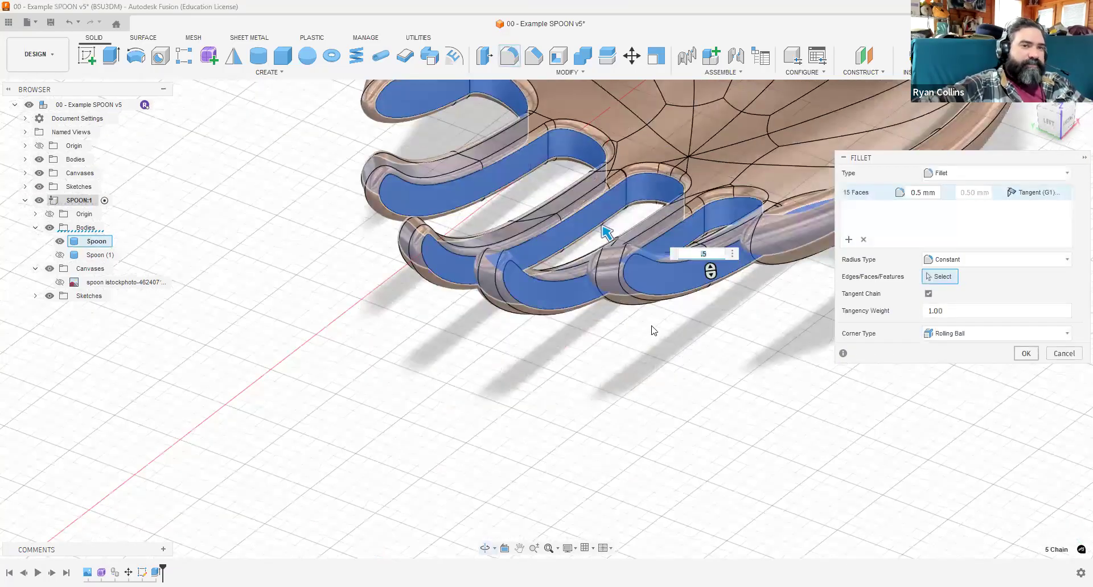
# Rename the slotted spoon body as Spoon Scratcher.
pyautogui.scroll(-5, 752, 320)
pyautogui.moveTo(766, 319); pyautogui.dragTo(661, 361, button='middle')
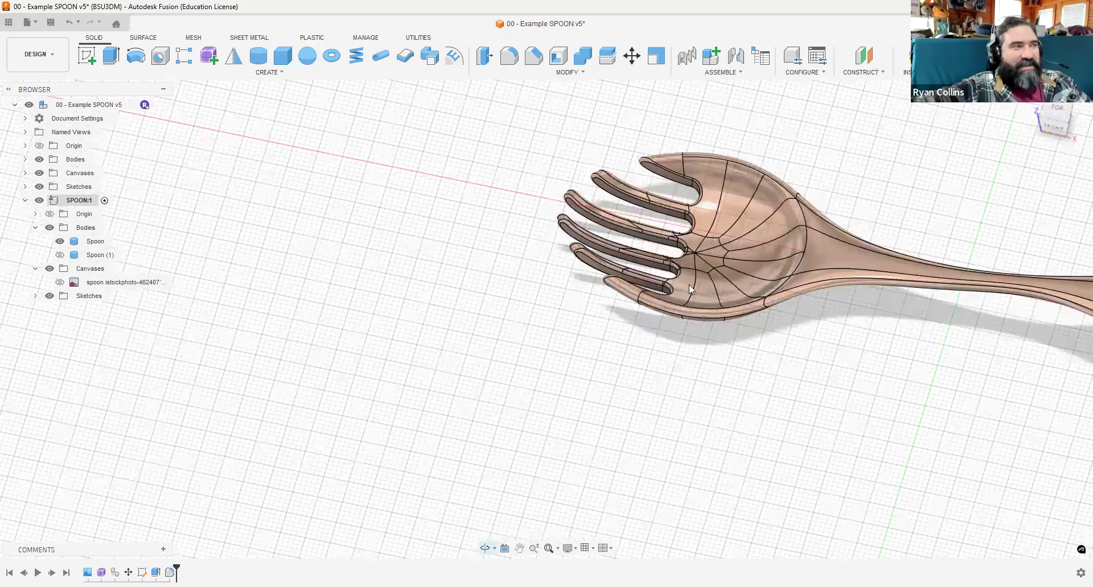
pyautogui.doubleClick(96, 241)
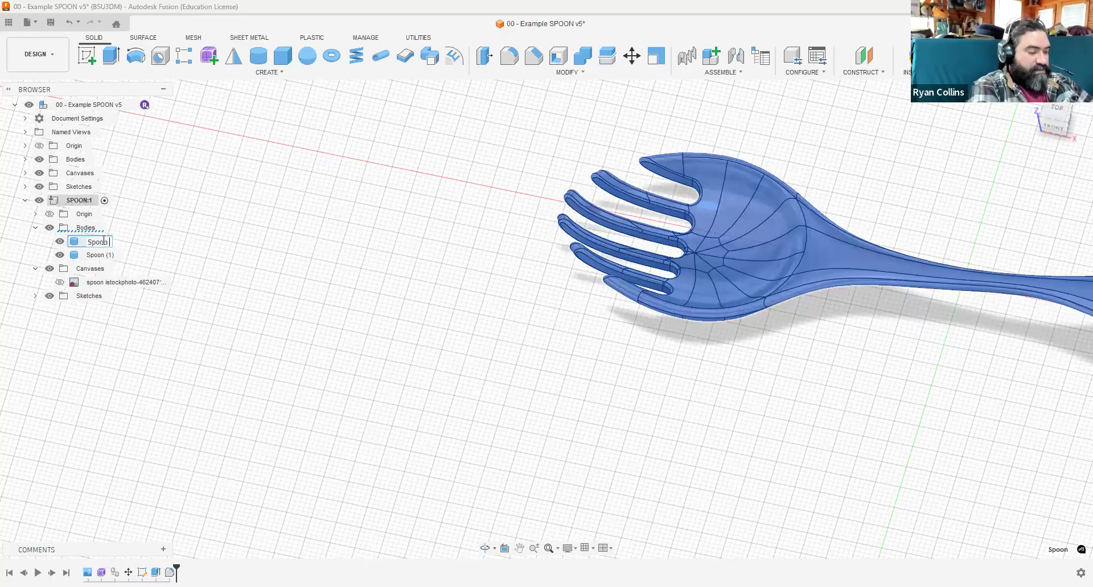
pyautogui.write('Stratcher')
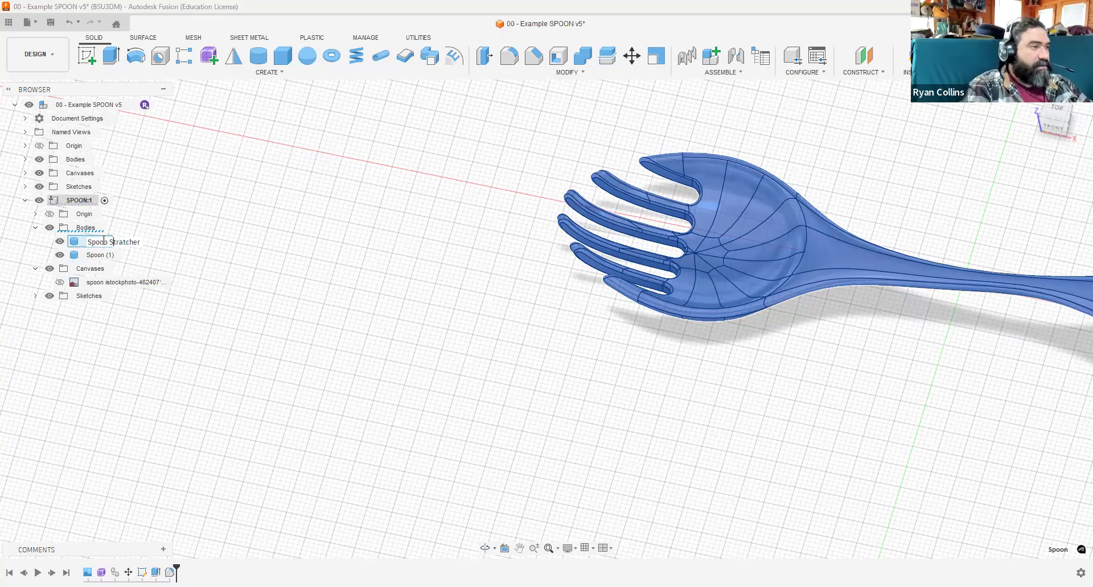
pyautogui.press('BackSpace')
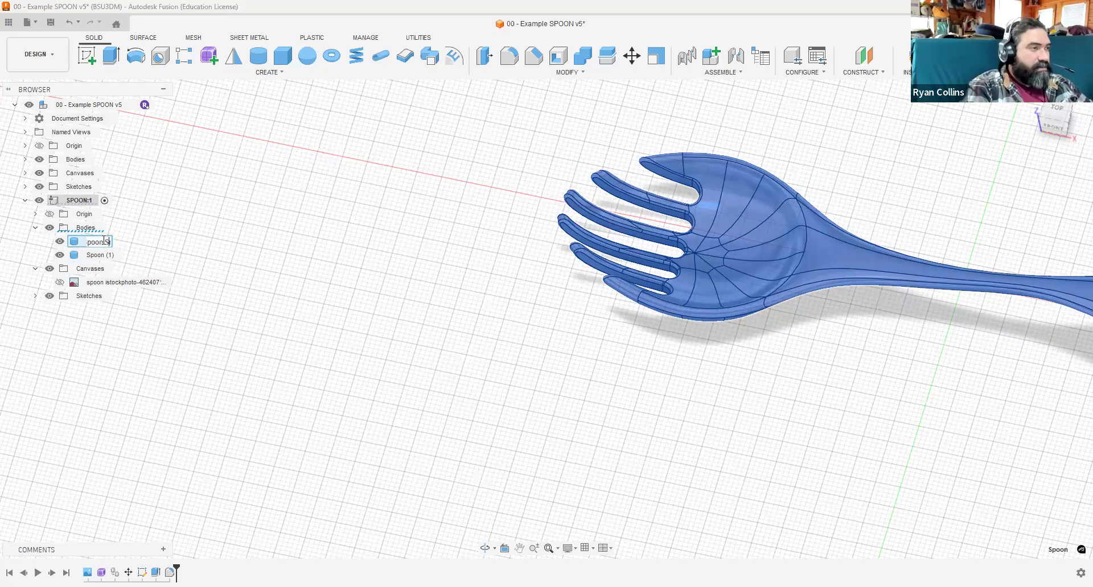
pyautogui.write('cratcher')
pyautogui.press('Return')
pyautogui.click(1032, 95)
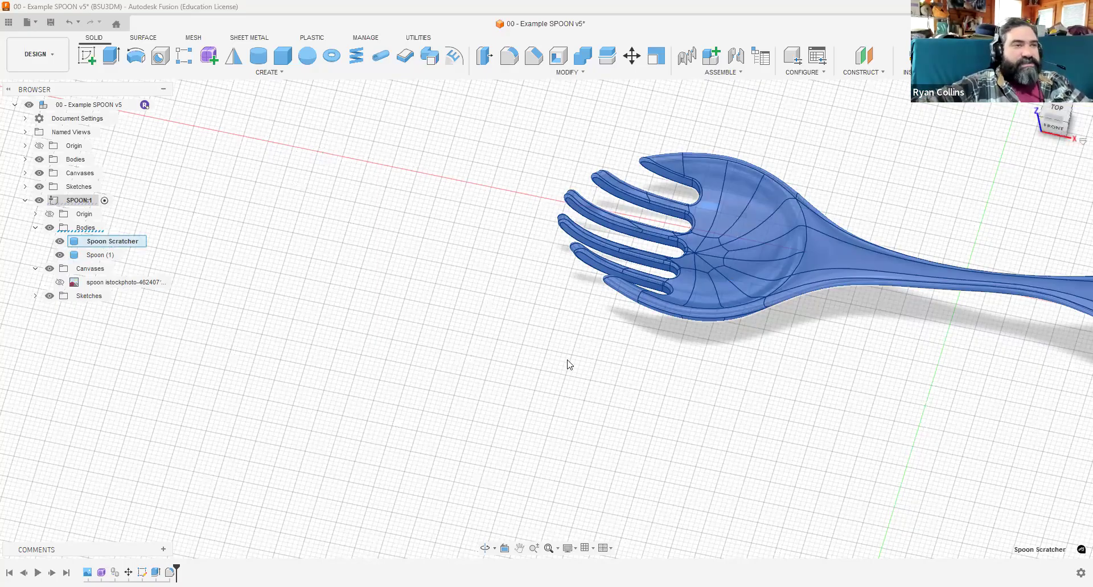
pyautogui.click(551, 345)
pyautogui.keyDown('shift'); pyautogui.moveTo(552, 340); pyautogui.dragTo(485, 293, button='middle'); pyautogui.keyUp('shift')
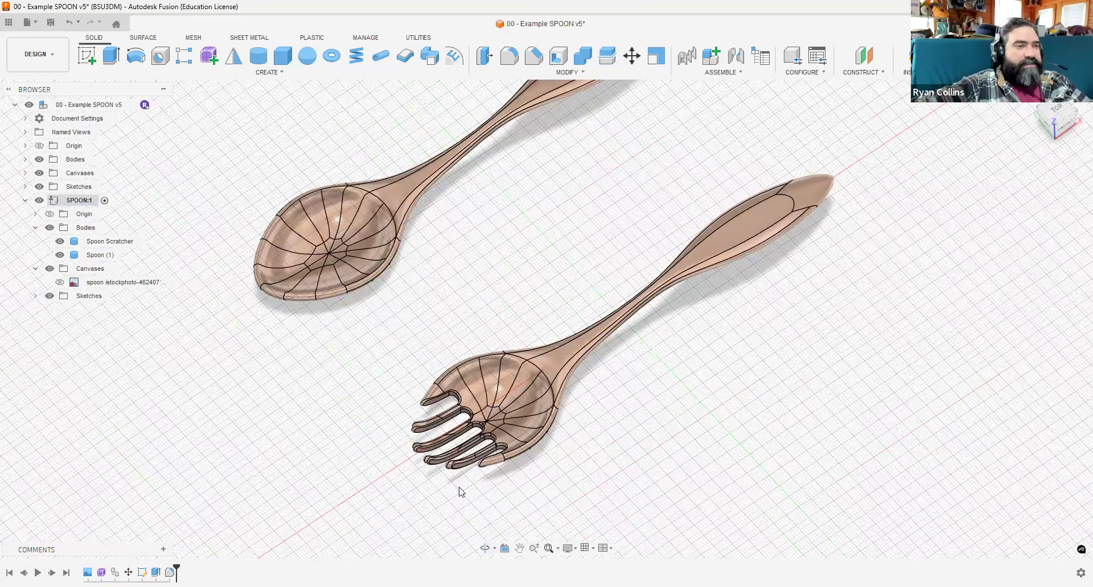
# Activate the top-level component and show its Long Handle, Spoon 1 and Spoon 1 (1) bodies alongside the copper spoons.
pyautogui.keyDown('shift'); pyautogui.moveTo(680, 441); pyautogui.dragTo(523, 258, button='middle'); pyautogui.keyUp('shift')
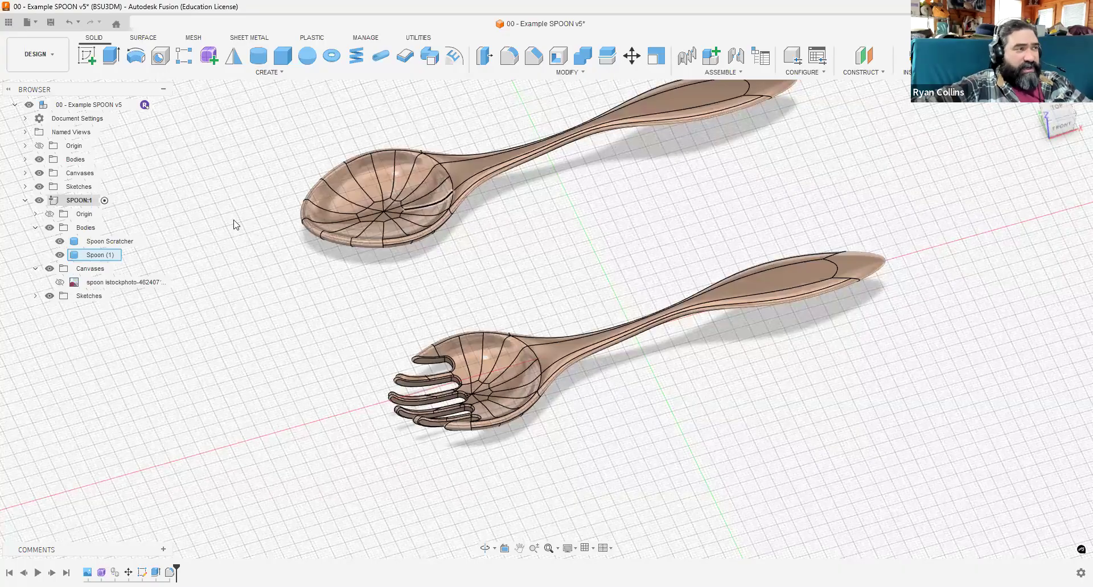
pyautogui.click(25, 159)
pyautogui.click(50, 187)
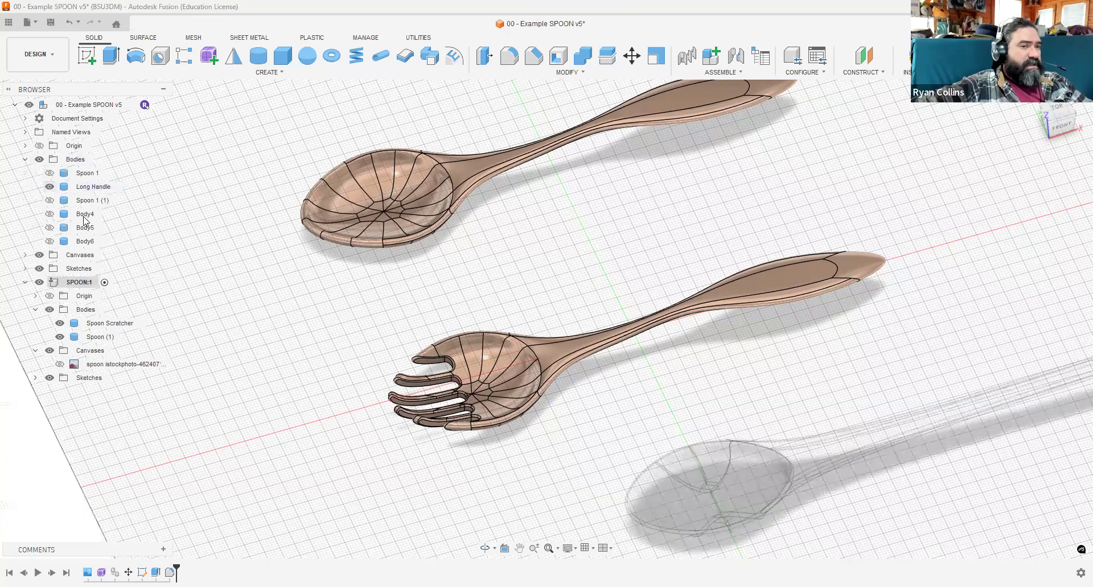
pyautogui.scroll(-2, 822, 448)
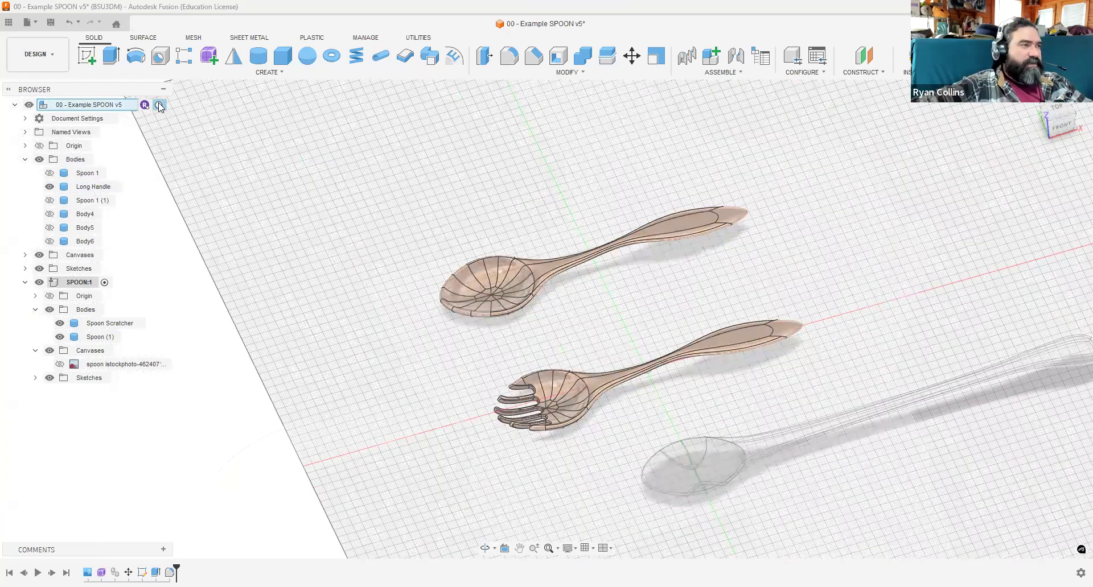
pyautogui.keyDown('shift'); pyautogui.moveTo(818, 413); pyautogui.dragTo(785, 422, button='middle'); pyautogui.keyUp('shift')
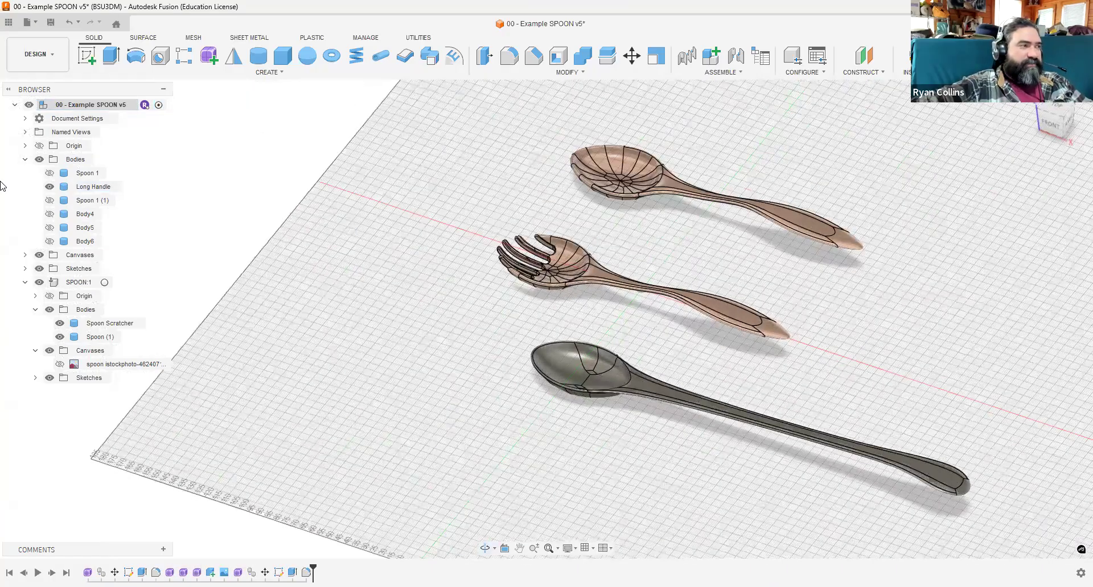
pyautogui.click(50, 174)
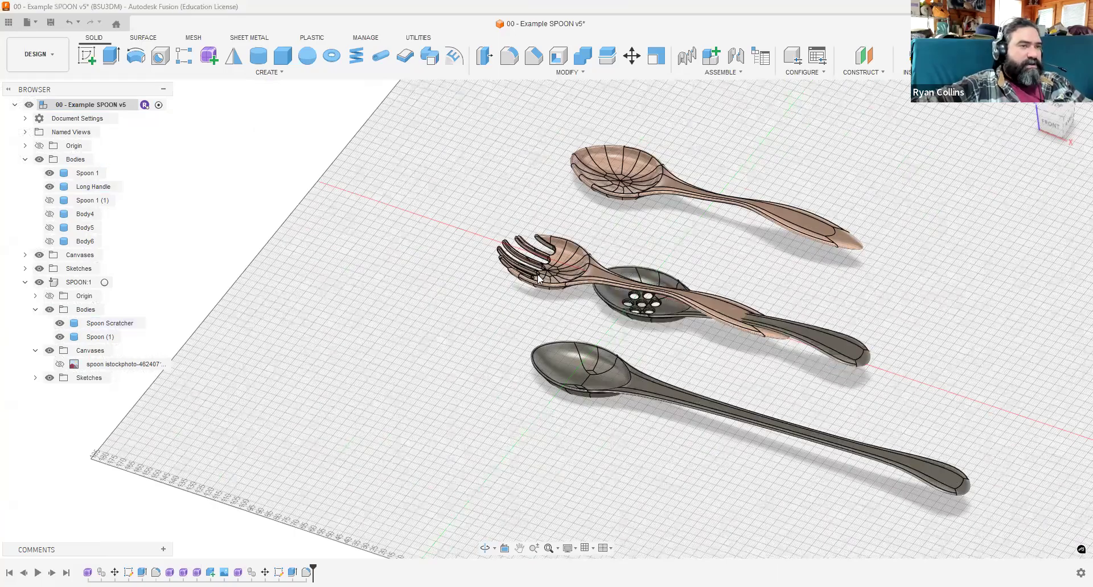
pyautogui.click(49, 201)
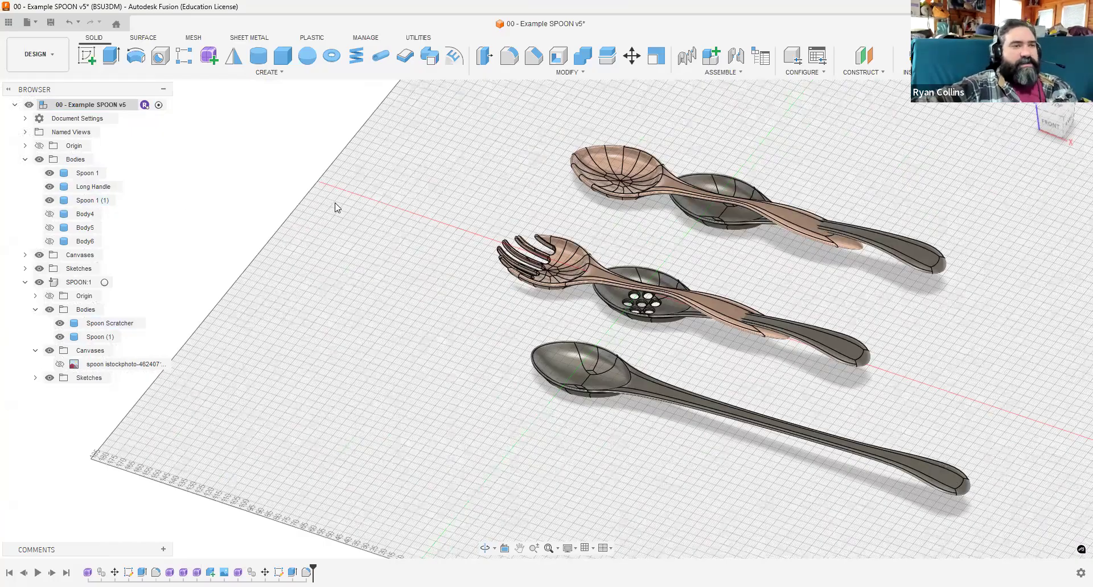
# Hide the Spoon 1 (1), Long Handle and Spoon 1 bodies and inspect the plain spoon and Spoon Scratcher together.
pyautogui.click(51, 200)
pyautogui.click(50, 187)
pyautogui.click(49, 174)
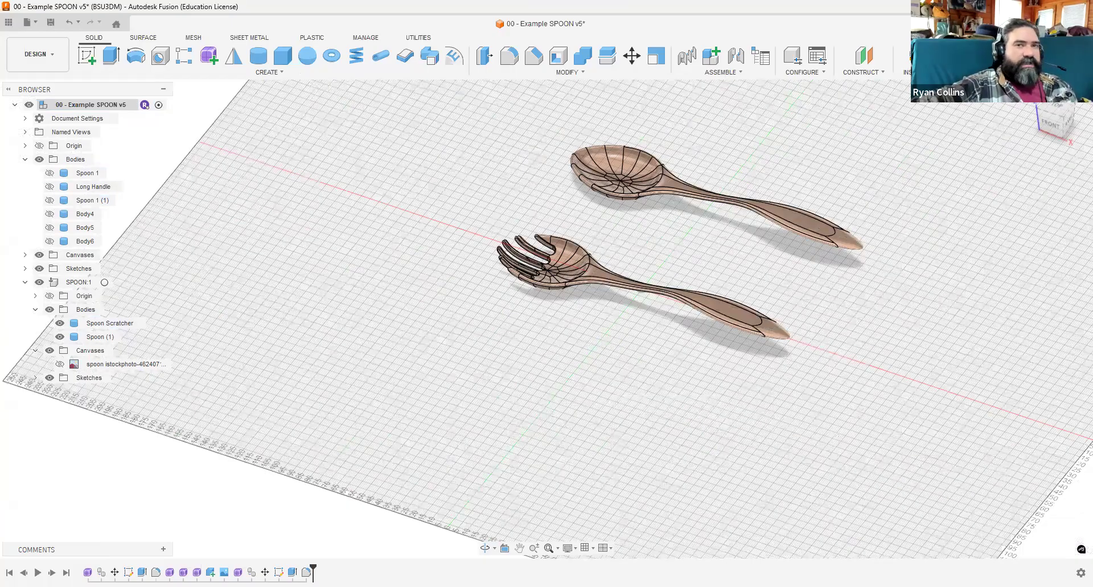
pyautogui.scroll(3, 820, 231)
pyautogui.keyDown('shift'); pyautogui.moveTo(820, 231); pyautogui.dragTo(515, 217, button='middle'); pyautogui.keyUp('shift')
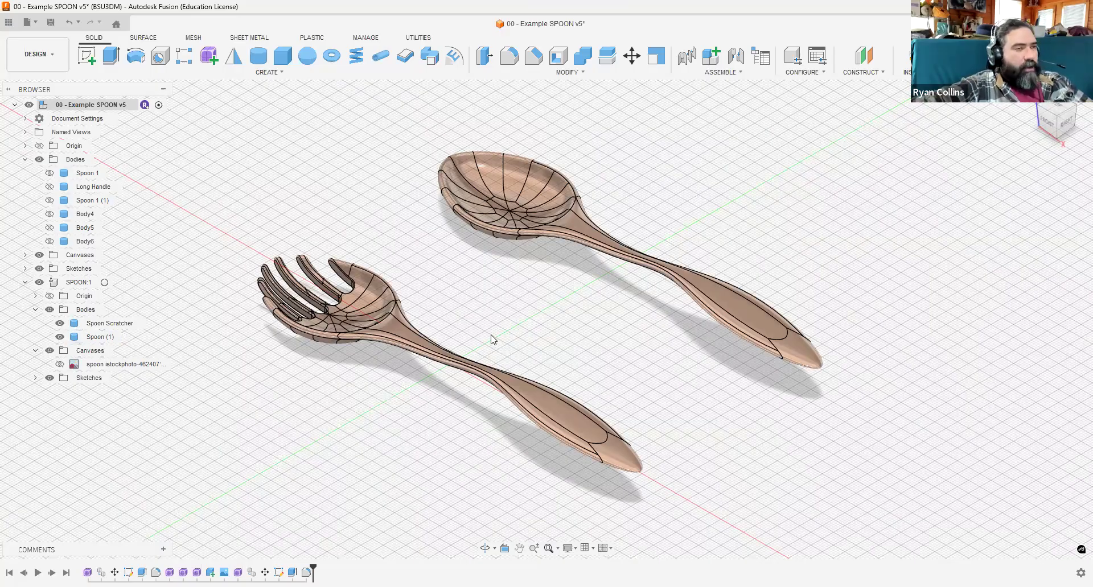
pyautogui.keyDown('shift'); pyautogui.moveTo(557, 338); pyautogui.dragTo(589, 343, button='middle'); pyautogui.keyUp('shift')
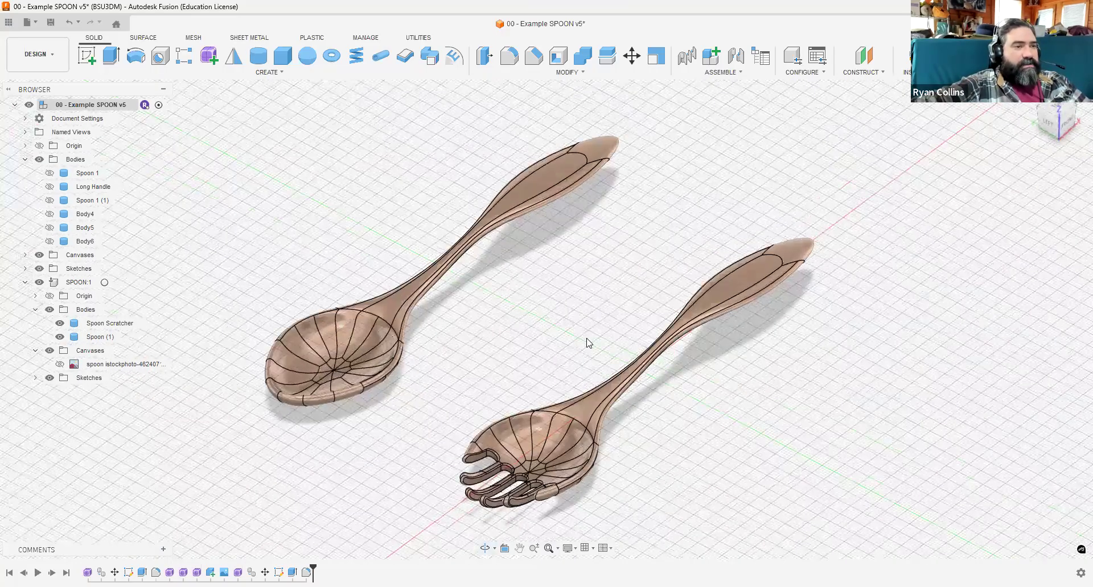